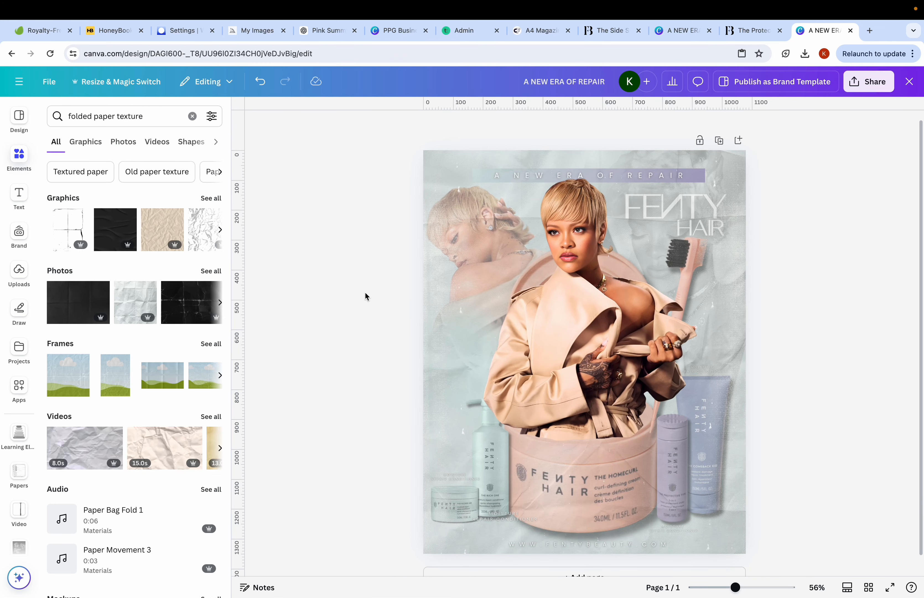
{"action": "scroll", "coordinate": [365, 294], "scroll_direction": "down", "scroll_amount": 1}
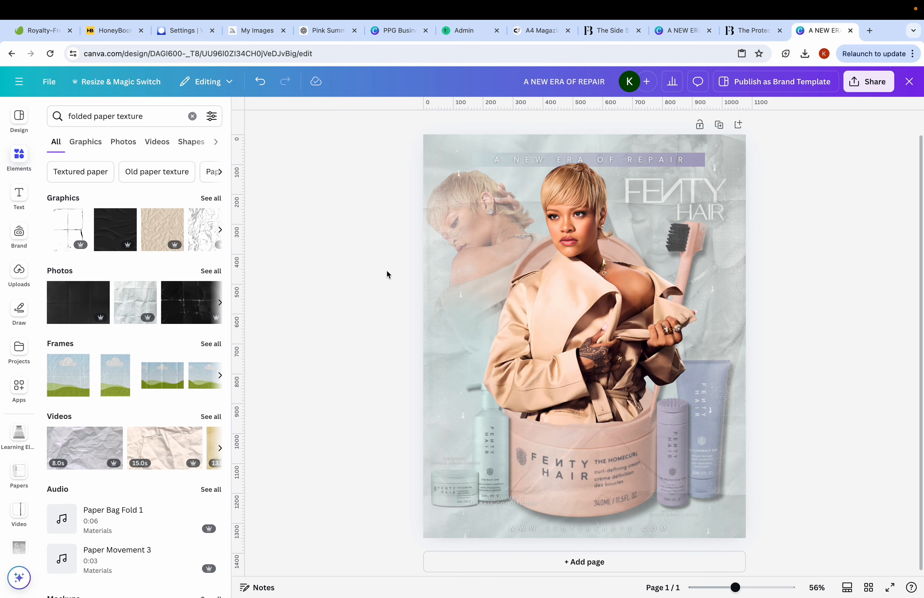
{"action": "left_click", "coordinate": [713, 13]}
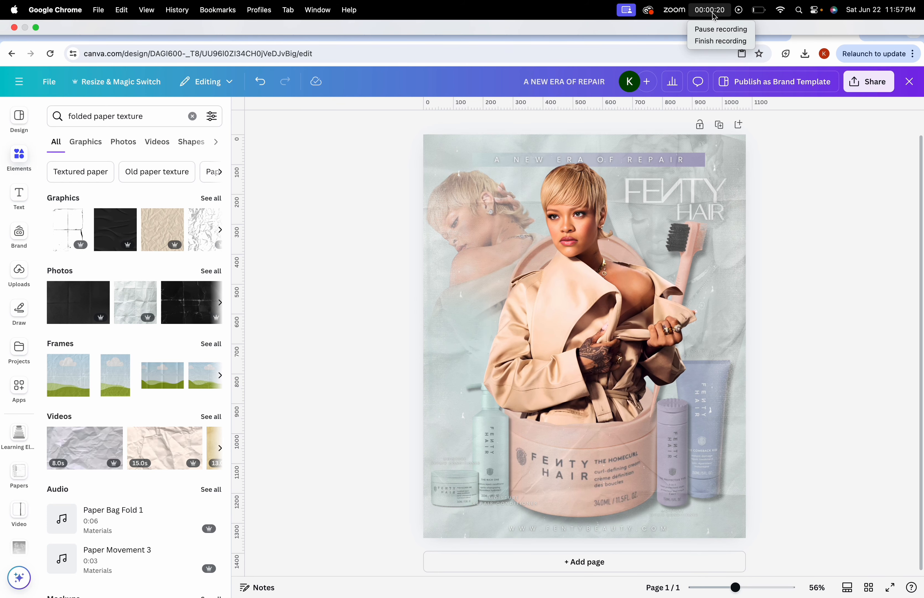
{"action": "left_click", "coordinate": [720, 41]}
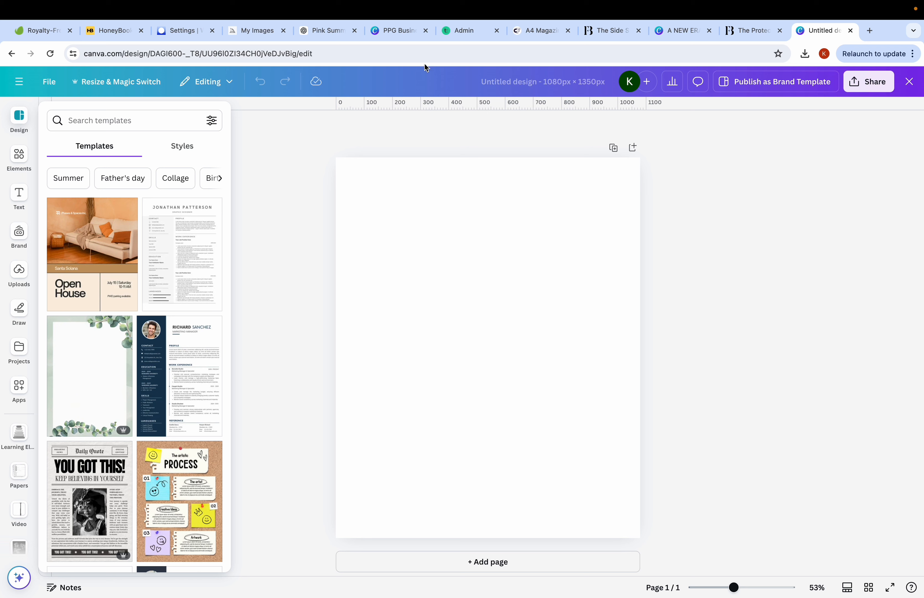
Add the uploaded mint-and-purple colour swatch image to the page and shift it slightly above the centre
{"action": "left_click", "coordinate": [18, 272]}
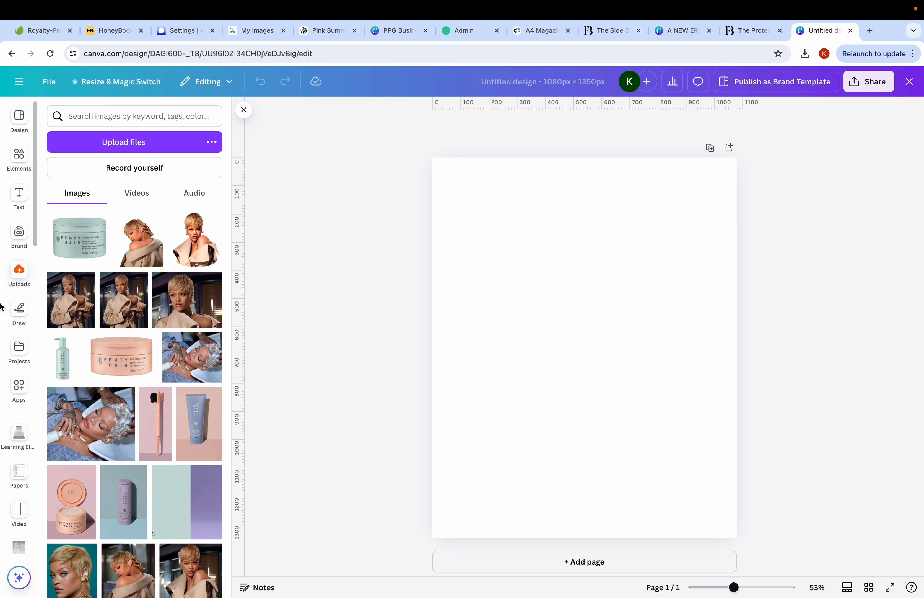
{"action": "left_click", "coordinate": [200, 504]}
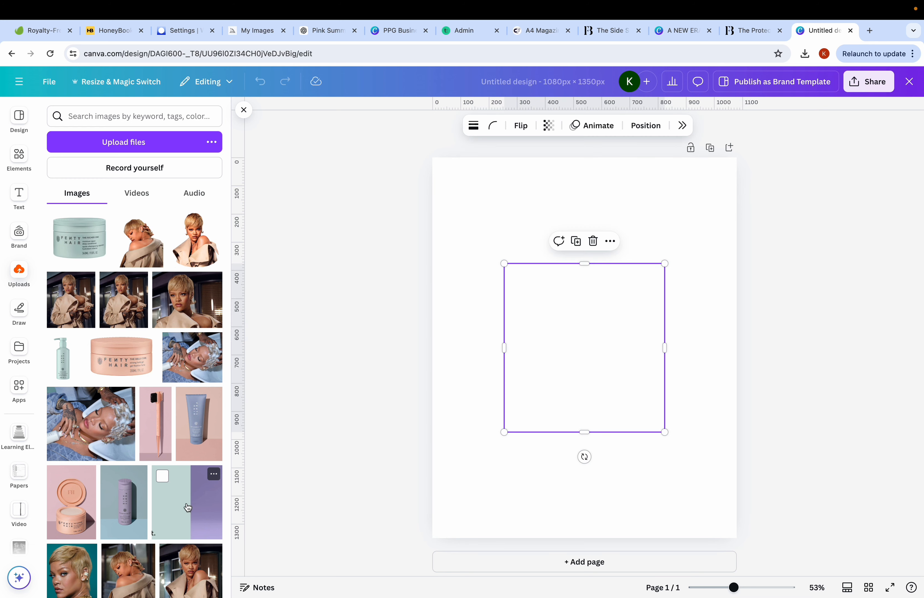
{"action": "left_click_drag", "start_coordinate": [583, 381], "coordinate": [592, 332]}
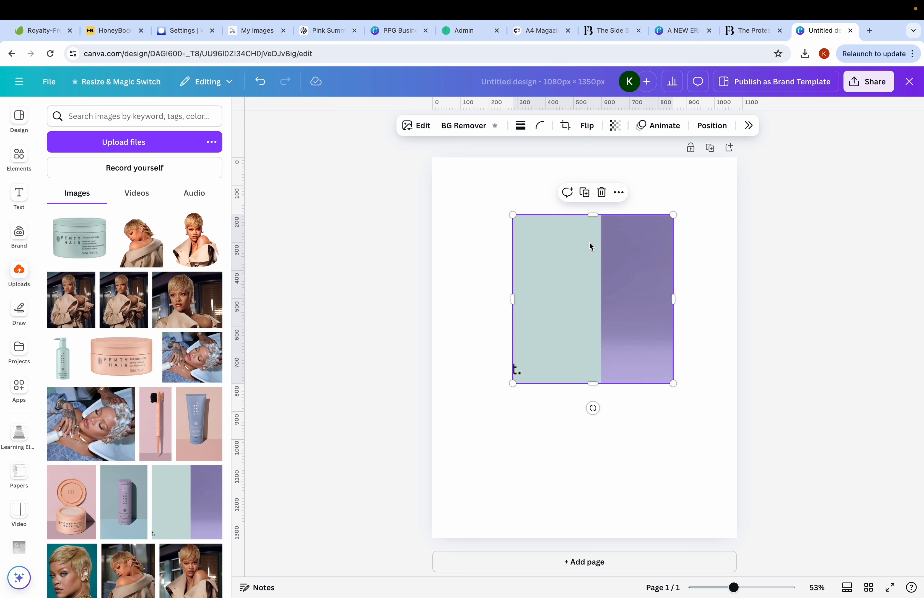
Set the page background to the mint green from the photo colours, and shrink the swatch image in the page's lower part
{"action": "left_click", "coordinate": [466, 198]}
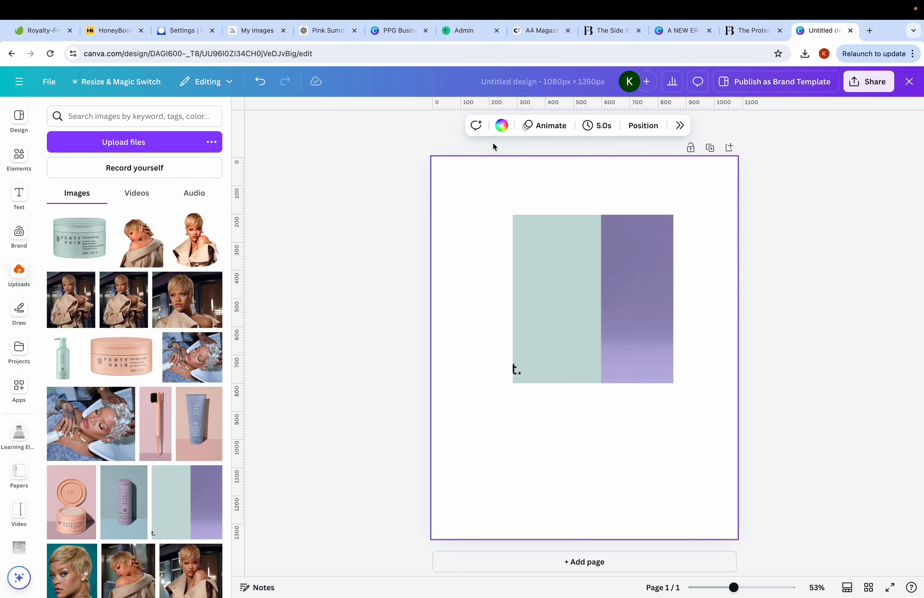
{"action": "left_click", "coordinate": [503, 126]}
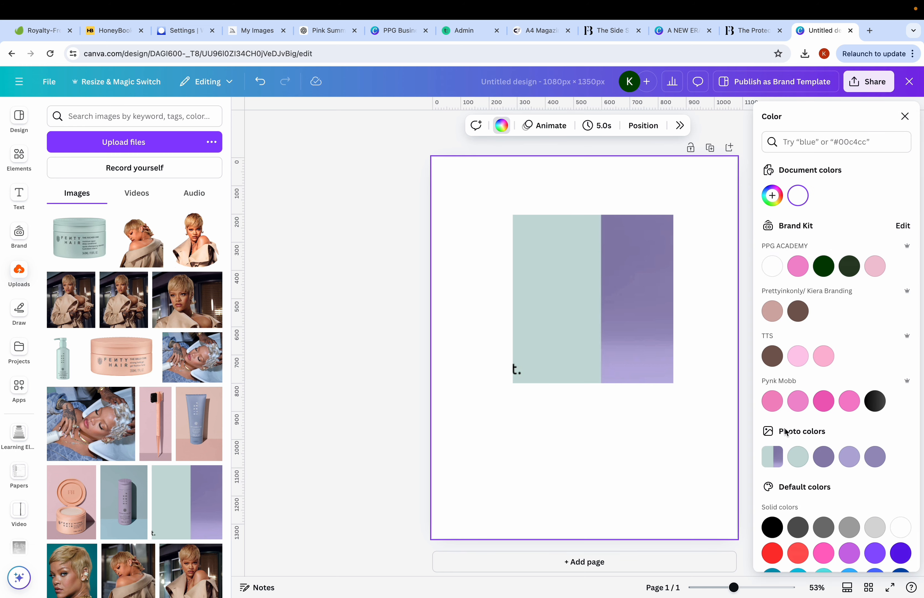
{"action": "left_click", "coordinate": [799, 458]}
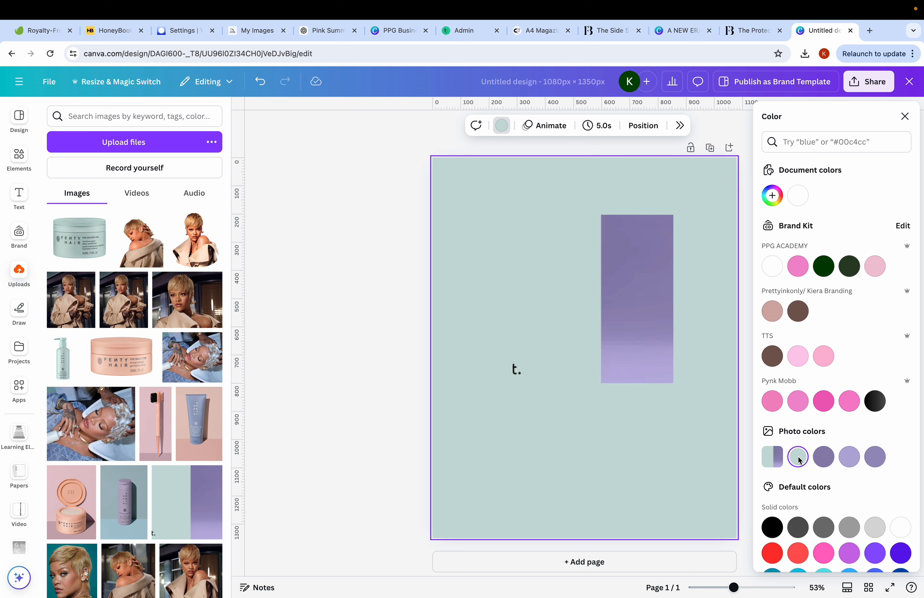
{"action": "left_click_drag", "start_coordinate": [614, 355], "coordinate": [621, 485]}
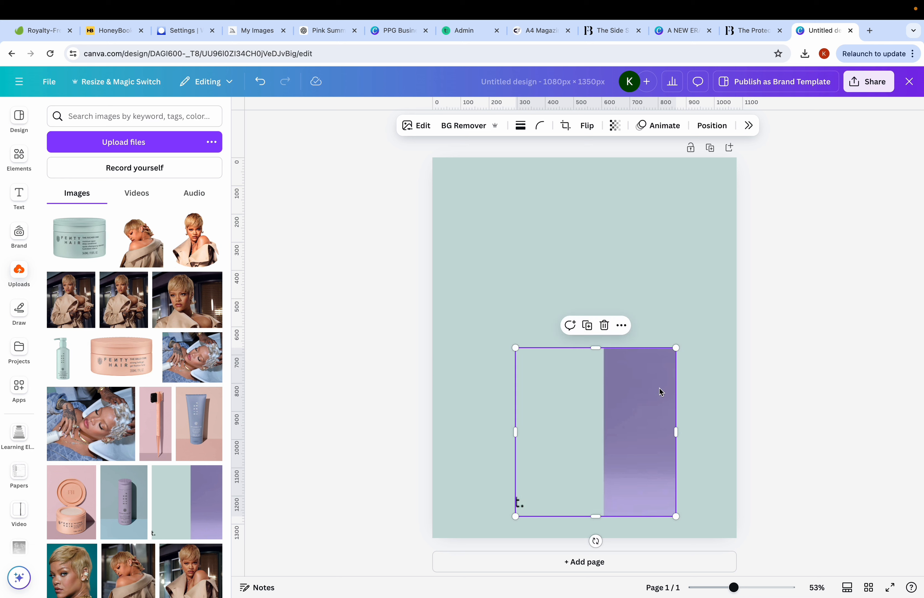
{"action": "left_click_drag", "start_coordinate": [675, 348], "coordinate": [632, 394]}
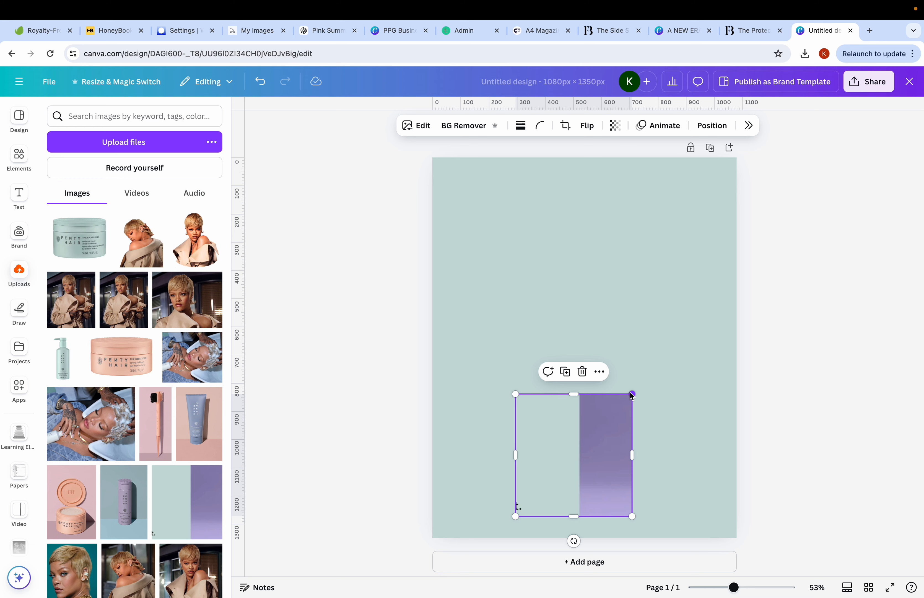
Search the elements library for "silk texture"
{"action": "left_click", "coordinate": [18, 158]}
{"action": "left_click", "coordinate": [171, 117]}
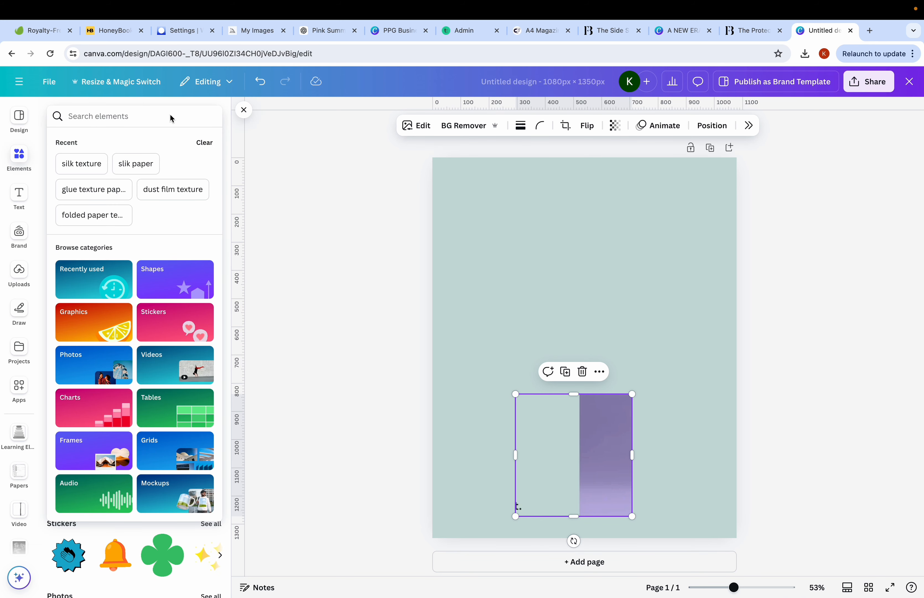
{"action": "type", "text": "silk t"}
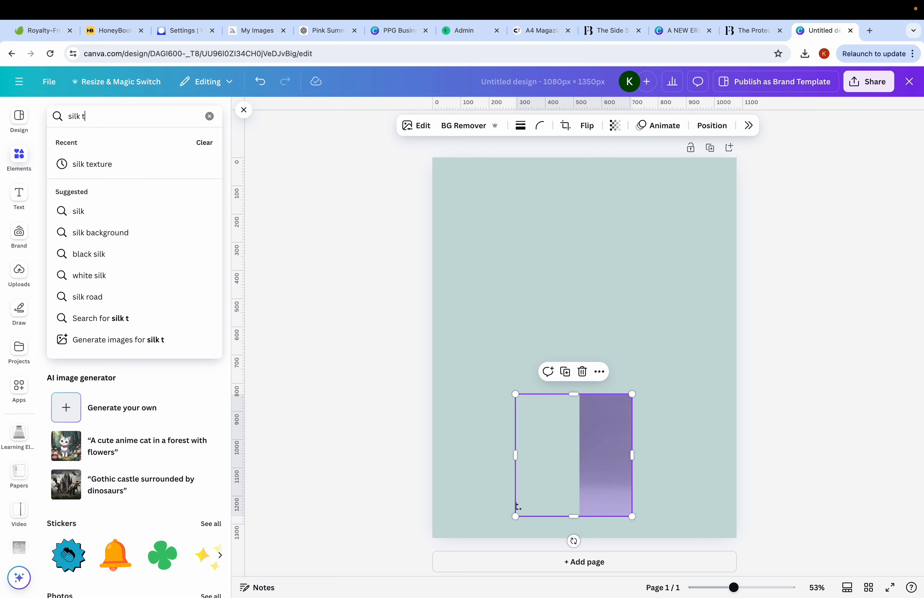
{"action": "type", "text": "ex"}
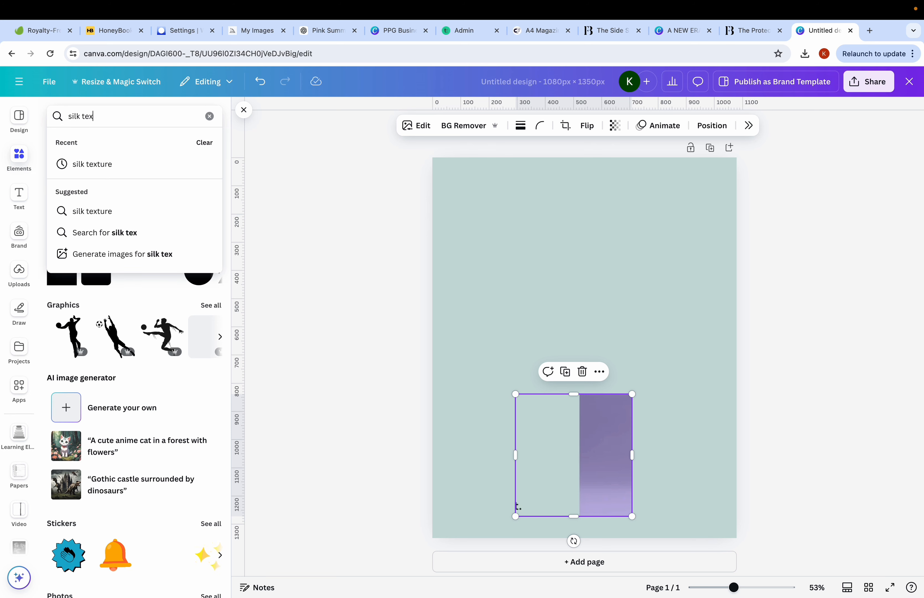
{"action": "type", "text": "ture"}
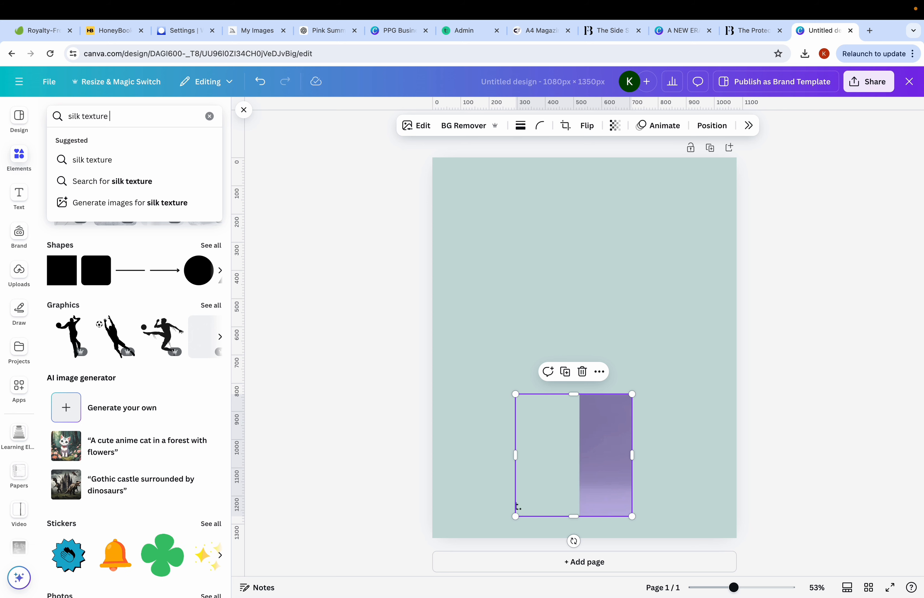
{"action": "key", "text": "Return"}
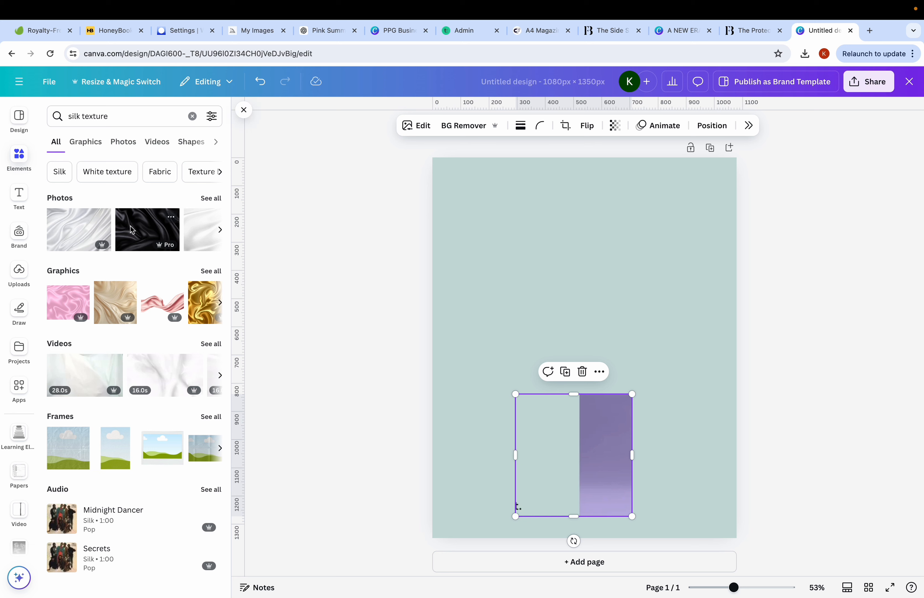
Insert the white silk photo, align it with the page's upper-left corner and enlarge it beyond the page width
{"action": "left_click", "coordinate": [68, 233]}
{"action": "left_click_drag", "start_coordinate": [569, 325], "coordinate": [541, 220]}
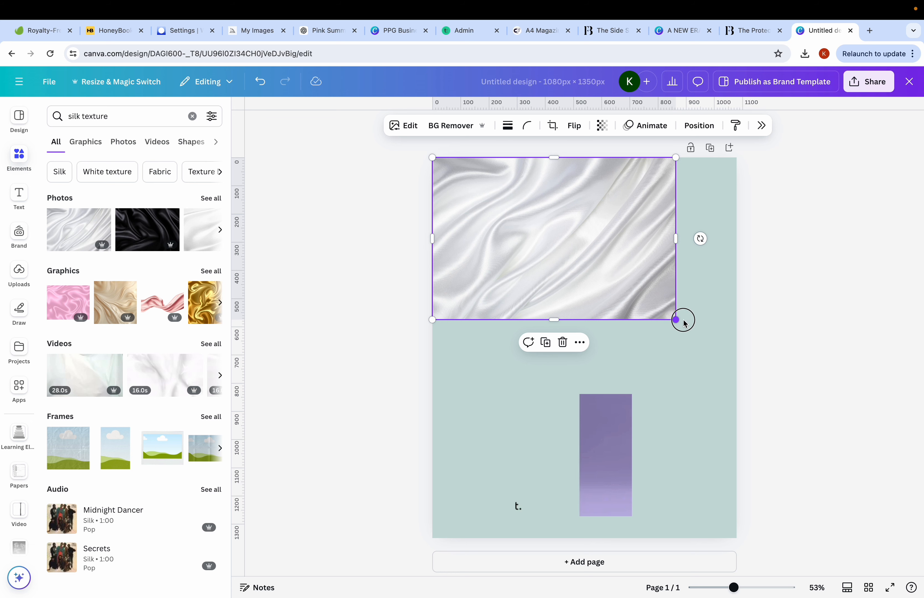
{"action": "left_click_drag", "start_coordinate": [676, 319], "coordinate": [854, 410]}
Delete the colour swatch image and extend the silk photo downward so that it covers the whole page
{"action": "left_click", "coordinate": [601, 487]}
{"action": "key", "text": "Delete"}
{"action": "left_click", "coordinate": [607, 323]}
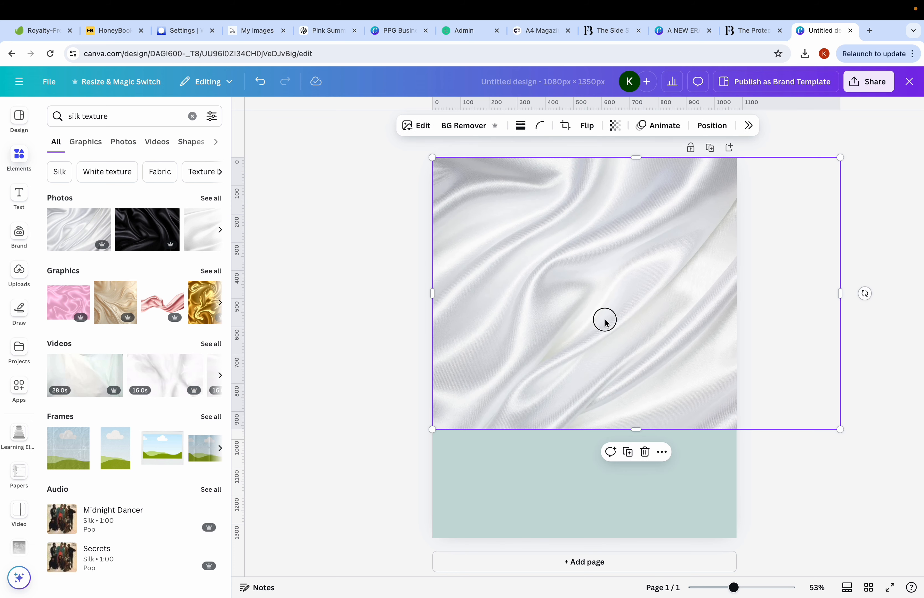
{"action": "left_click_drag", "start_coordinate": [636, 429], "coordinate": [632, 550]}
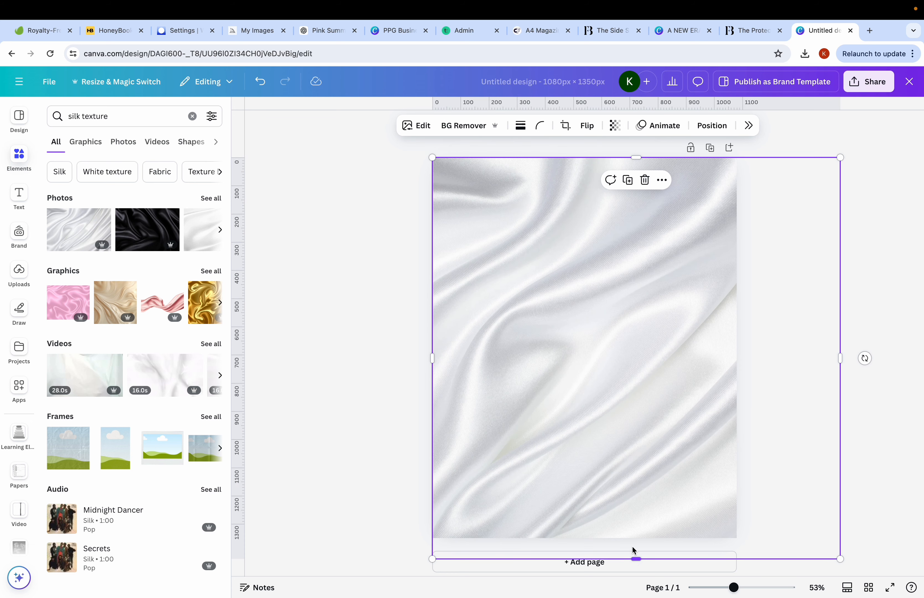
{"action": "mouse_move", "coordinate": [622, 397]}
{"action": "left_mouse_down"}
{"action": "mouse_move", "coordinate": [603, 392]}
{"action": "mouse_move", "coordinate": [621, 396]}
{"action": "mouse_move", "coordinate": [613, 392]}
{"action": "left_mouse_up"}
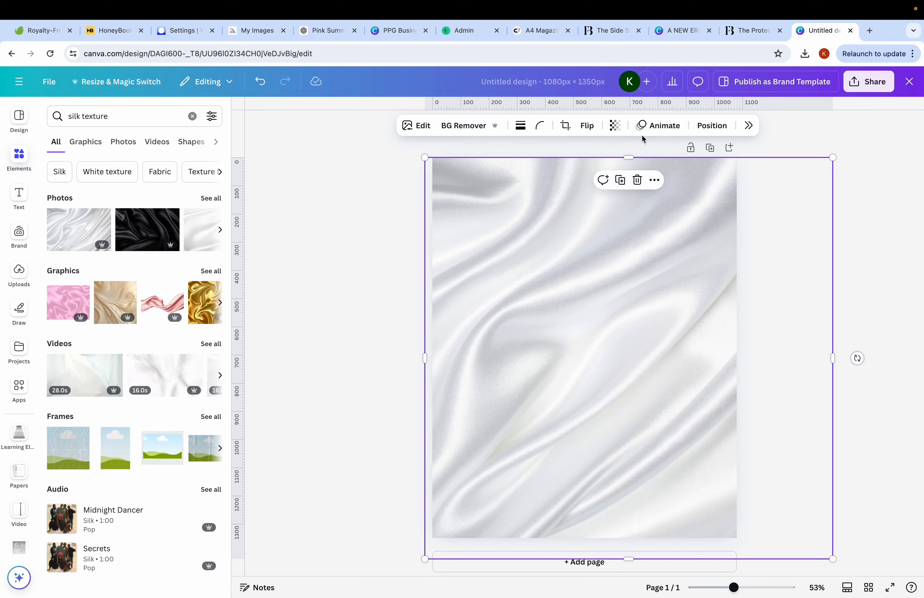
Adjust the silk photo's saturation to -100
{"action": "left_click", "coordinate": [616, 126]}
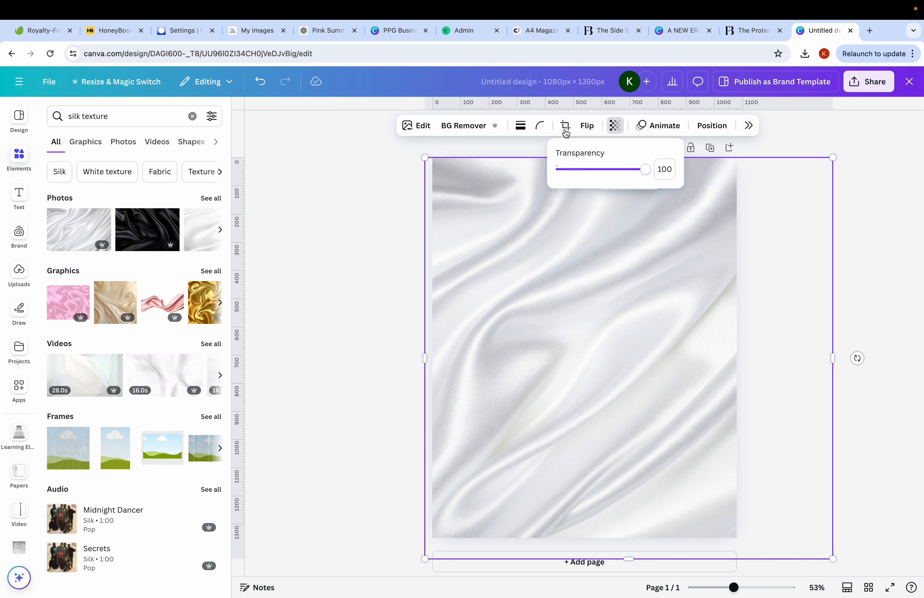
{"action": "left_click", "coordinate": [413, 131]}
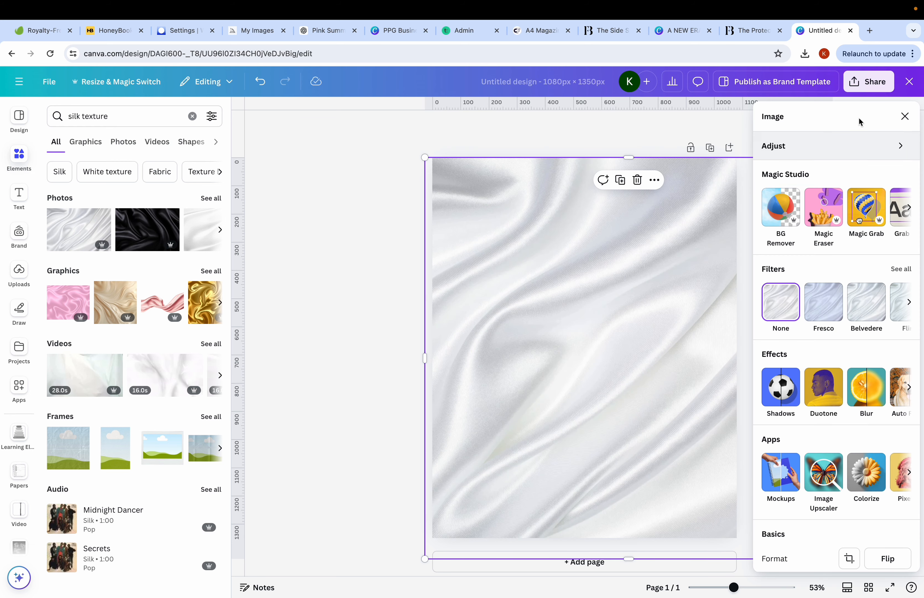
{"action": "left_click", "coordinate": [837, 148]}
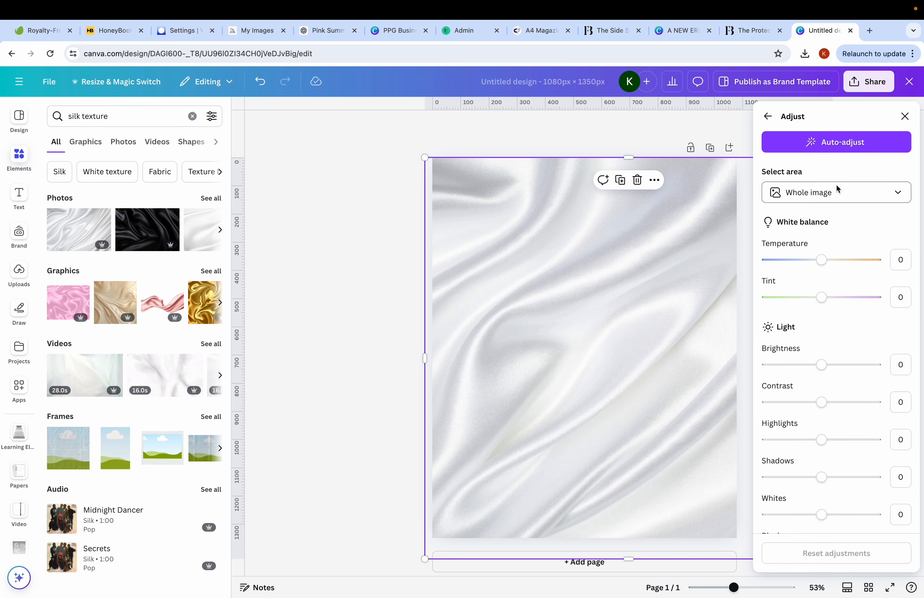
{"action": "scroll", "coordinate": [801, 444], "scroll_direction": "down", "scroll_amount": 5}
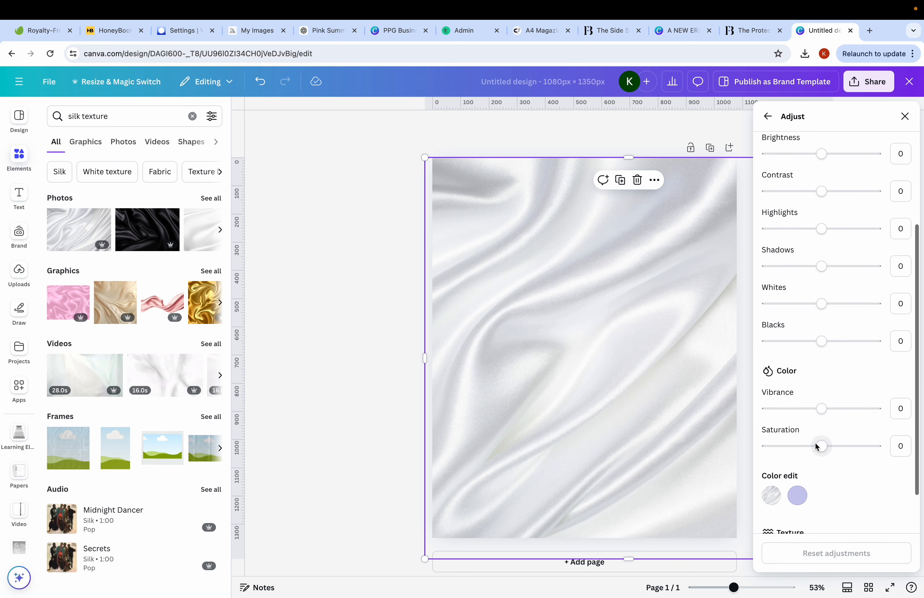
{"action": "left_click_drag", "start_coordinate": [820, 445], "coordinate": [750, 446]}
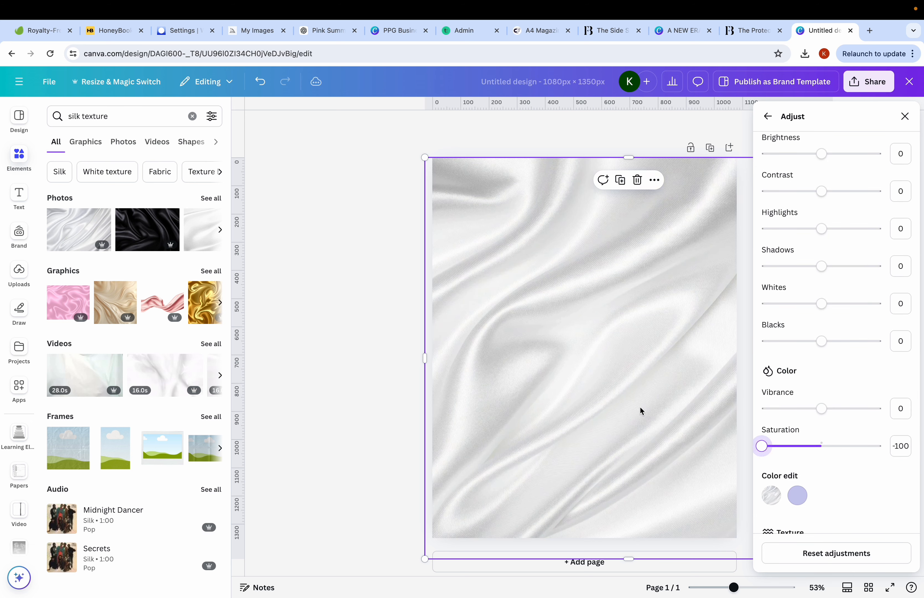
{"action": "left_click", "coordinate": [395, 288]}
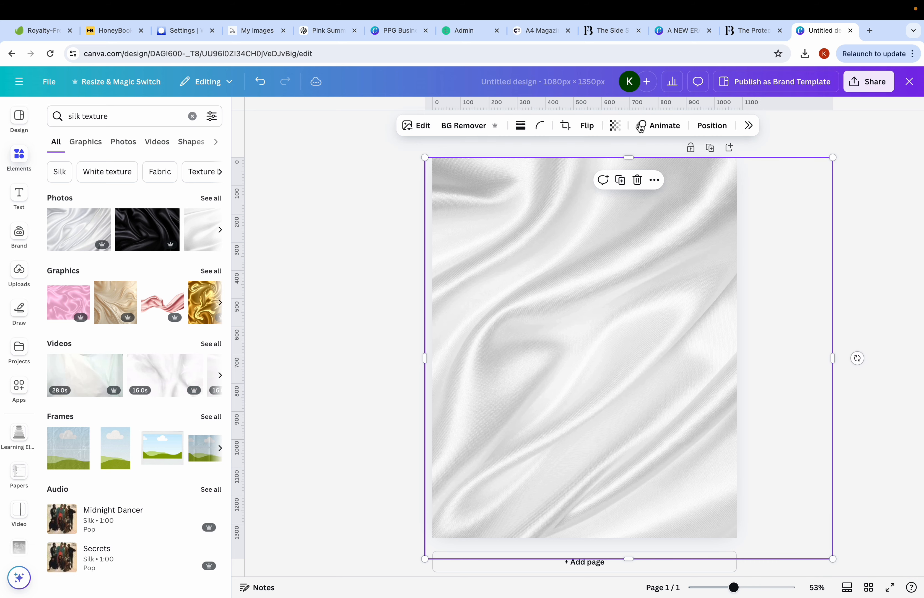
Set the silk photo's transparency to 38 so the mint background shows through
{"action": "left_click", "coordinate": [613, 133]}
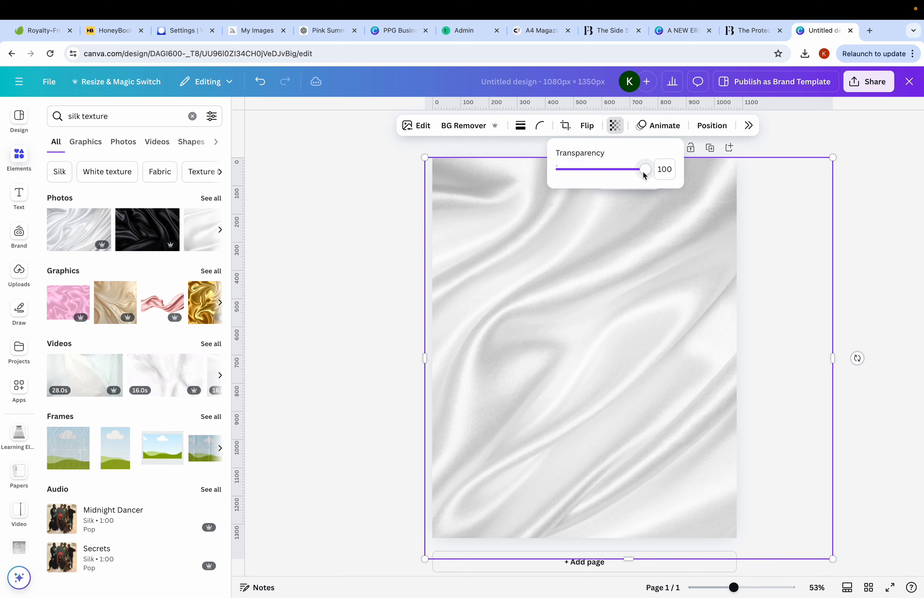
{"action": "left_click_drag", "start_coordinate": [641, 173], "coordinate": [587, 180]}
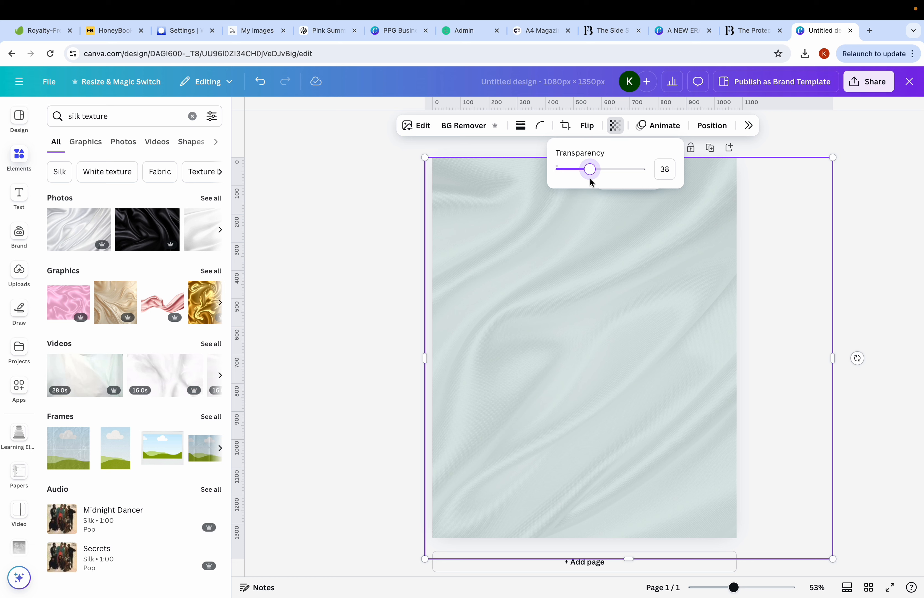
{"action": "mouse_move", "coordinate": [590, 177]}
{"action": "left_mouse_down"}
{"action": "mouse_move", "coordinate": [580, 171]}
{"action": "mouse_move", "coordinate": [591, 173]}
{"action": "left_mouse_up"}
Move the silk photo aside to compare it with the plain mint background, and place it back over the whole page
{"action": "left_click_drag", "start_coordinate": [533, 241], "coordinate": [714, 330]}
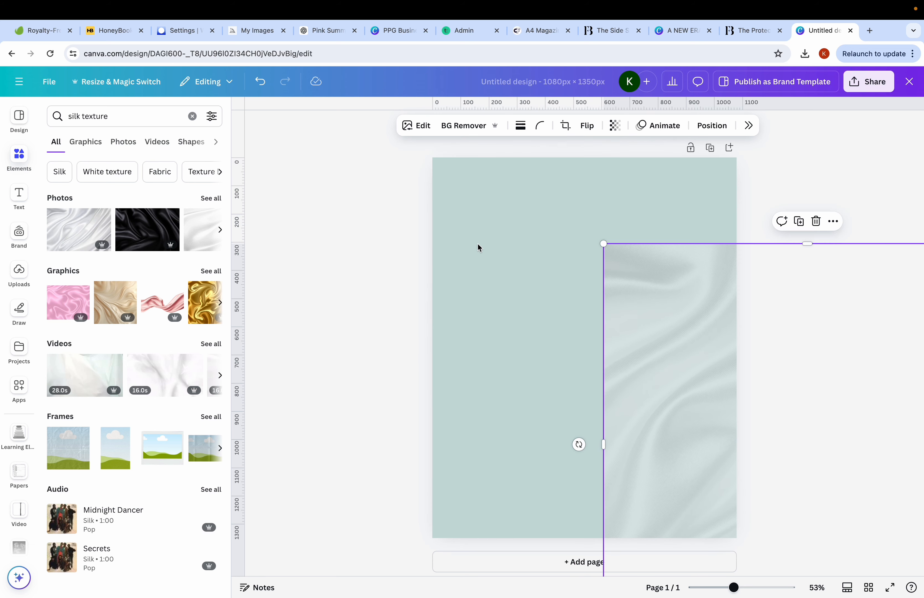
{"action": "left_click", "coordinate": [478, 236]}
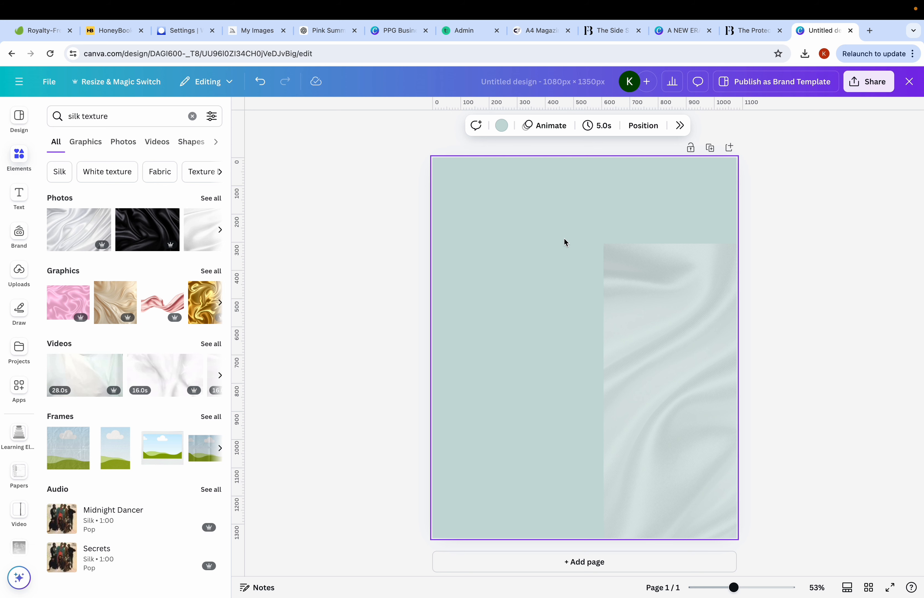
{"action": "left_click_drag", "start_coordinate": [625, 277], "coordinate": [464, 214]}
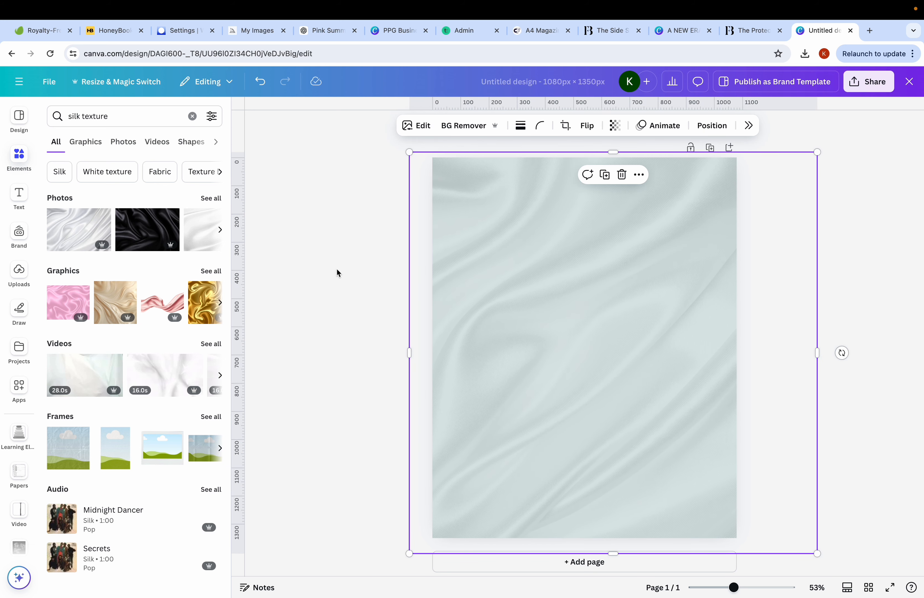
{"action": "left_click", "coordinate": [327, 280]}
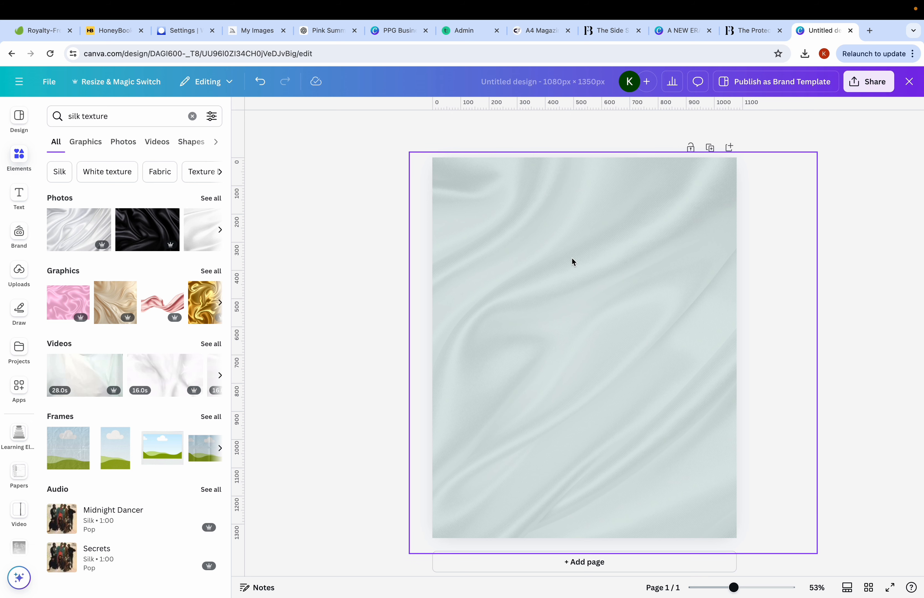
Clear the "silk texture" search and add a square shape to the page
{"action": "left_click", "coordinate": [22, 159]}
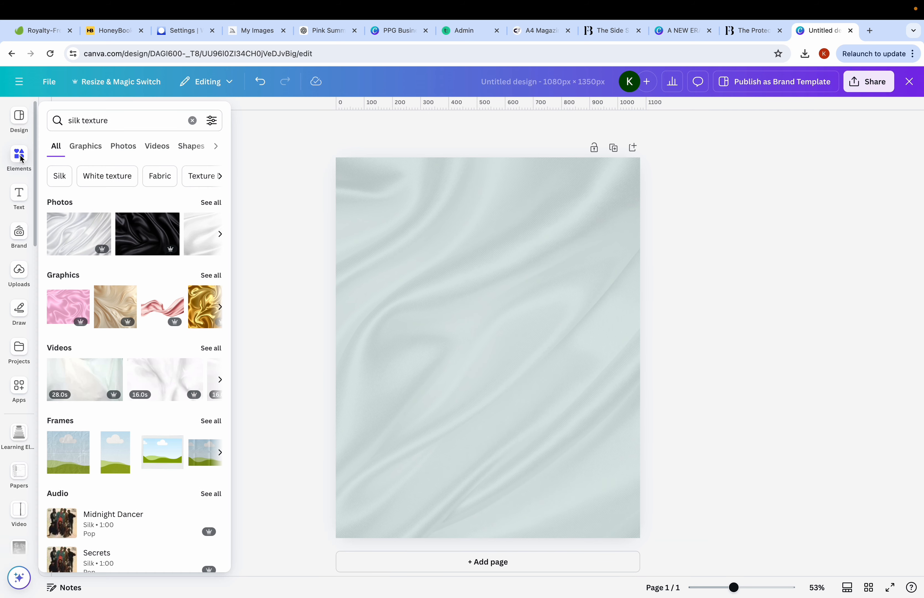
{"action": "left_click", "coordinate": [192, 120]}
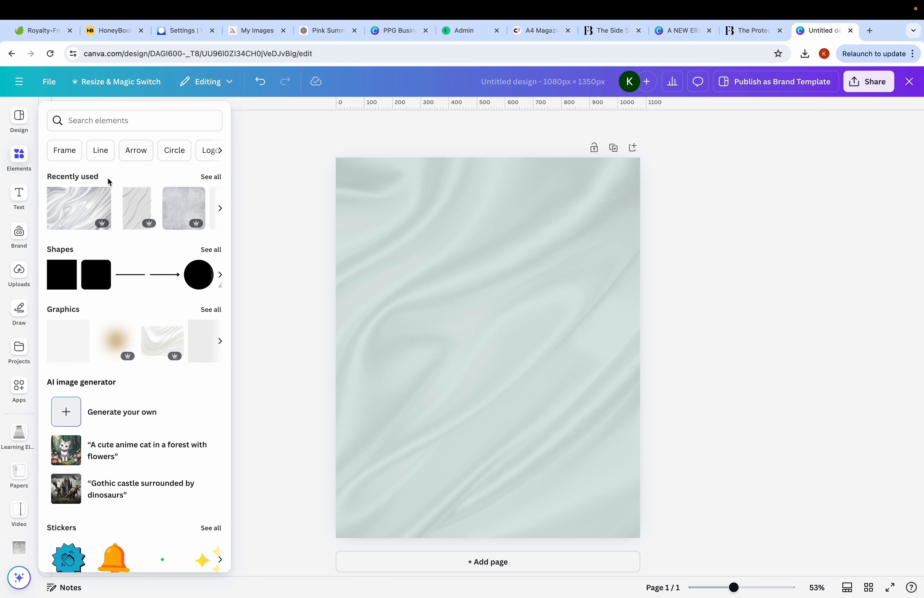
{"action": "left_click", "coordinate": [58, 277]}
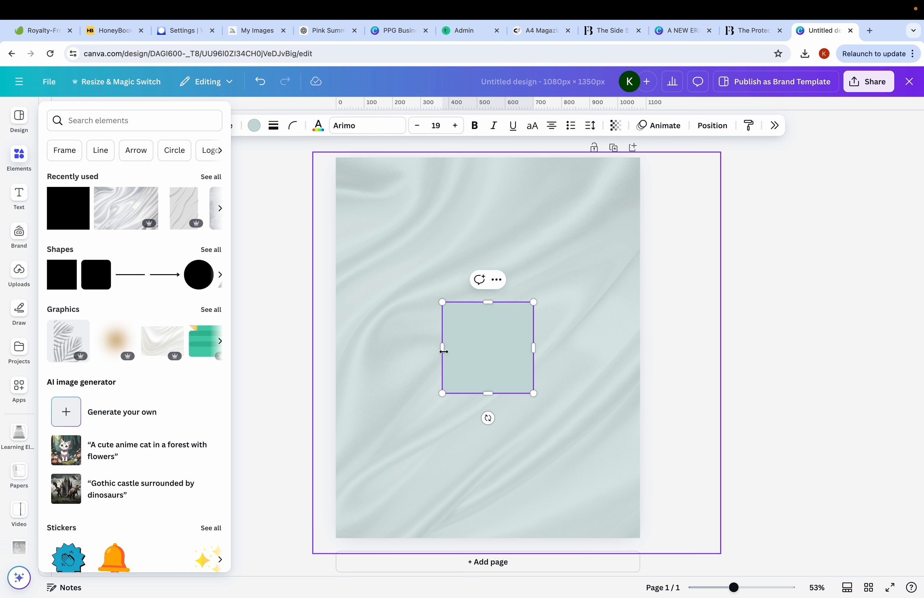
Flatten and stretch the square into a horizontal bar about 679 × 68 px and move it near the page's upper edge
{"action": "left_click", "coordinate": [490, 325]}
{"action": "left_click_drag", "start_coordinate": [493, 395], "coordinate": [633, 310]}
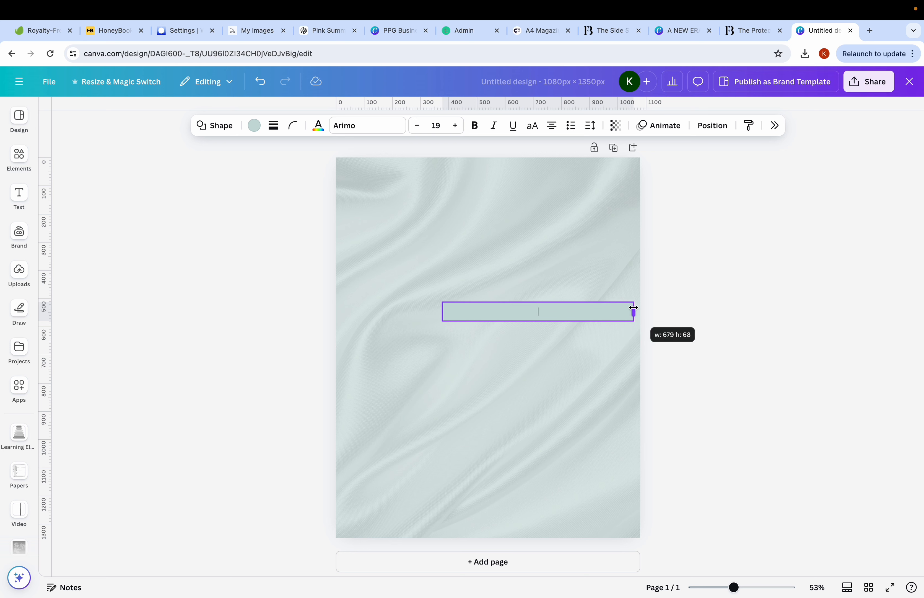
{"action": "left_click", "coordinate": [301, 302]}
{"action": "left_click", "coordinate": [510, 310]}
{"action": "left_click_drag", "start_coordinate": [511, 311], "coordinate": [450, 187]}
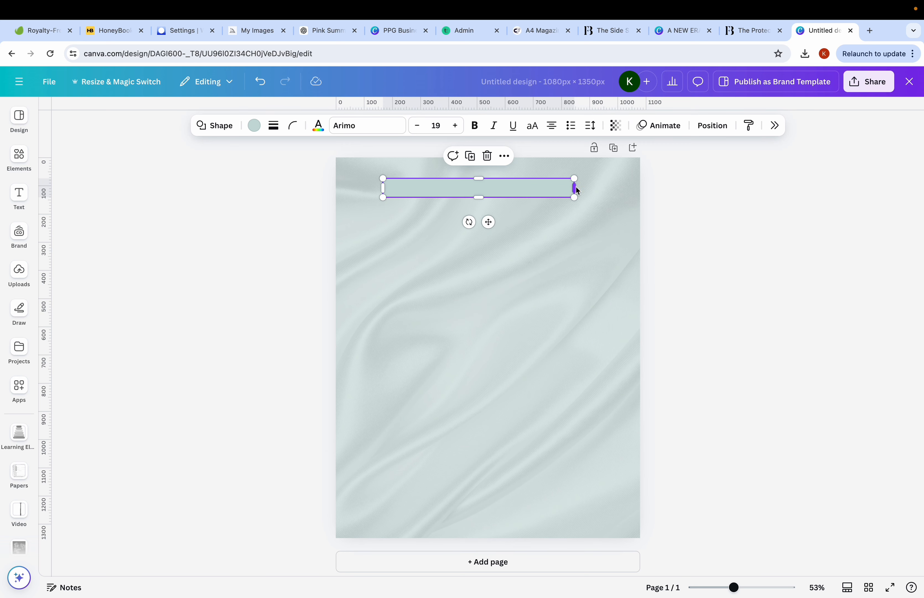
Widen the bar across most of the page's upper area, shift it slightly, and reduce its height to a slimmer strip
{"action": "left_click_drag", "start_coordinate": [576, 190], "coordinate": [602, 188]}
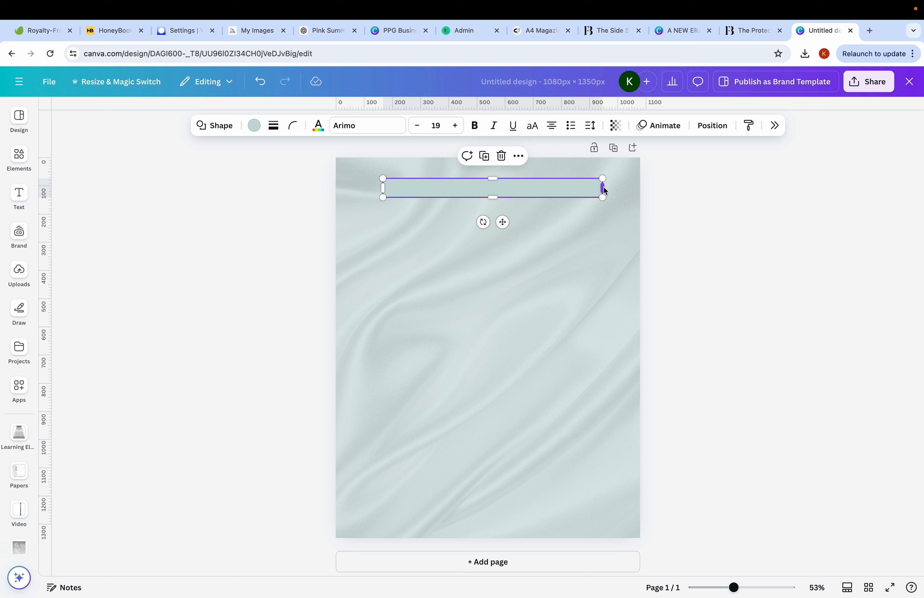
{"action": "left_click_drag", "start_coordinate": [529, 191], "coordinate": [533, 190]}
{"action": "left_click", "coordinate": [709, 9]}
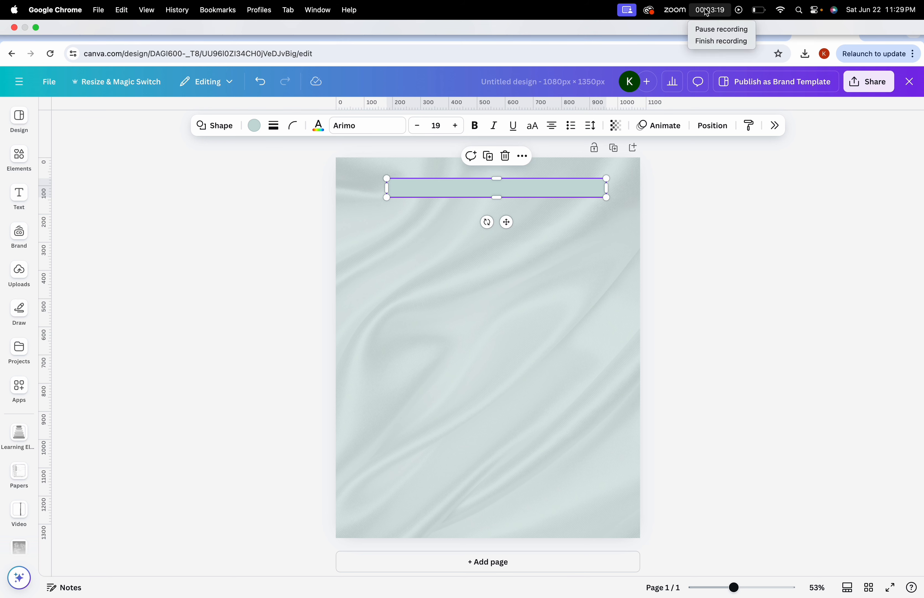
{"action": "left_click", "coordinate": [450, 272]}
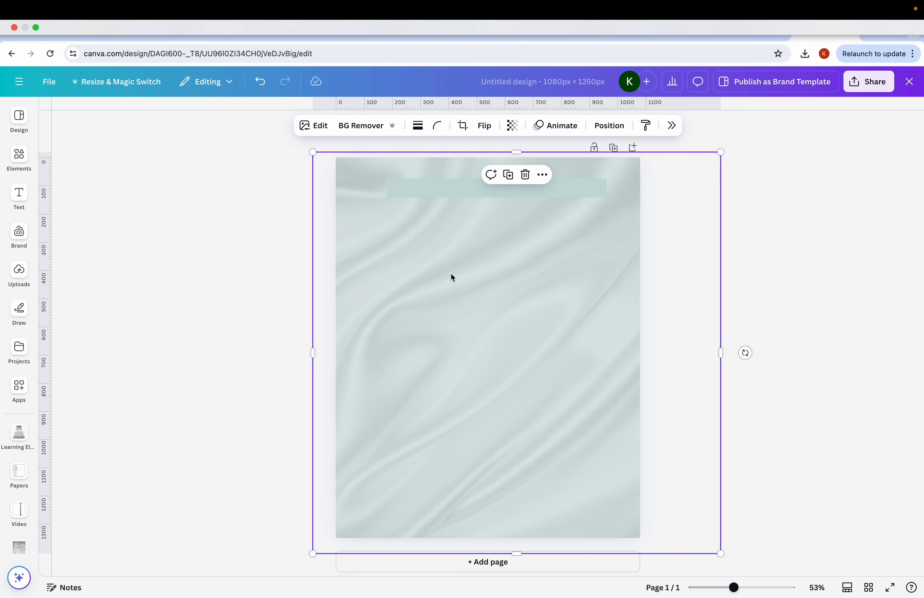
{"action": "left_click", "coordinate": [477, 193]}
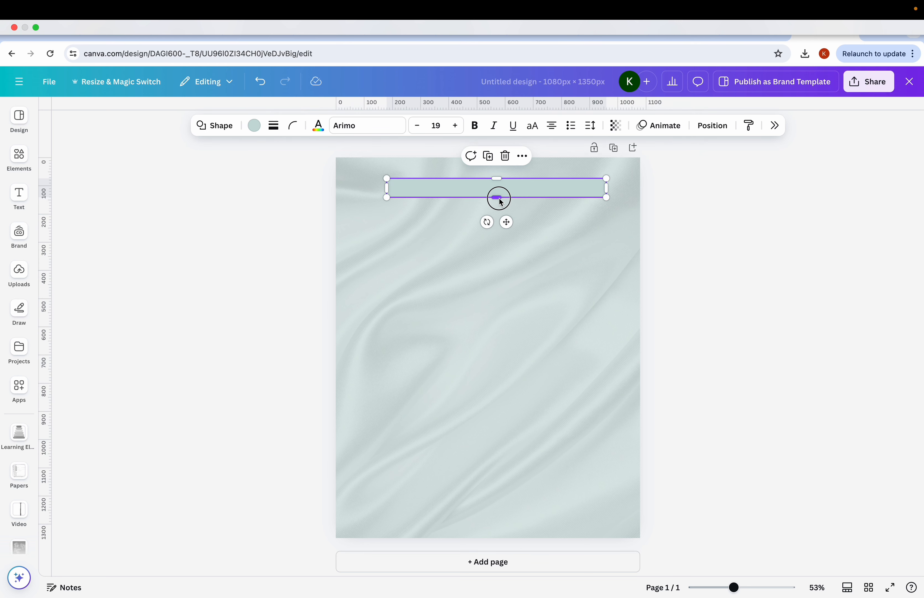
{"action": "left_click_drag", "start_coordinate": [499, 198], "coordinate": [499, 192]}
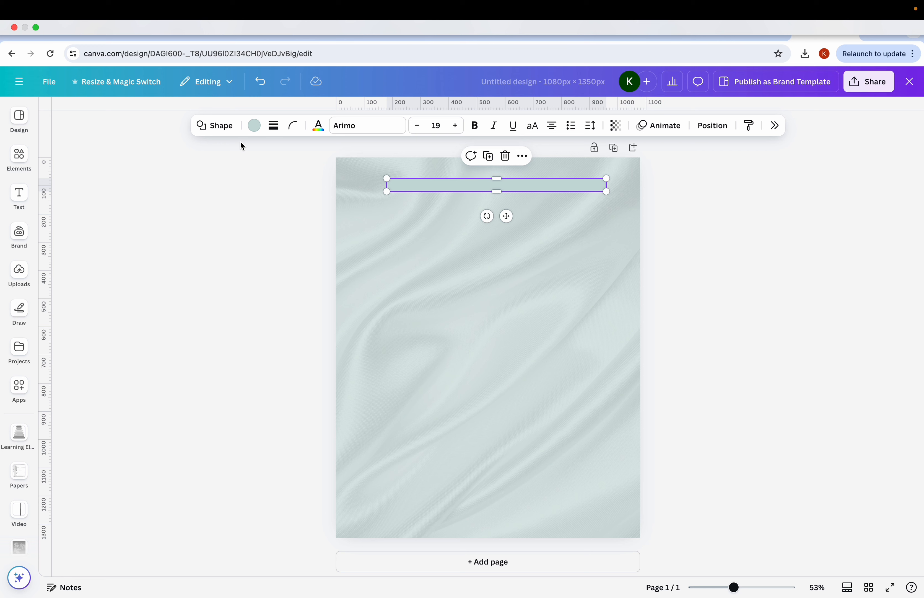
Add the uploaded mint-and-purple color reference image to the middle of the page
{"action": "left_click", "coordinate": [255, 126]}
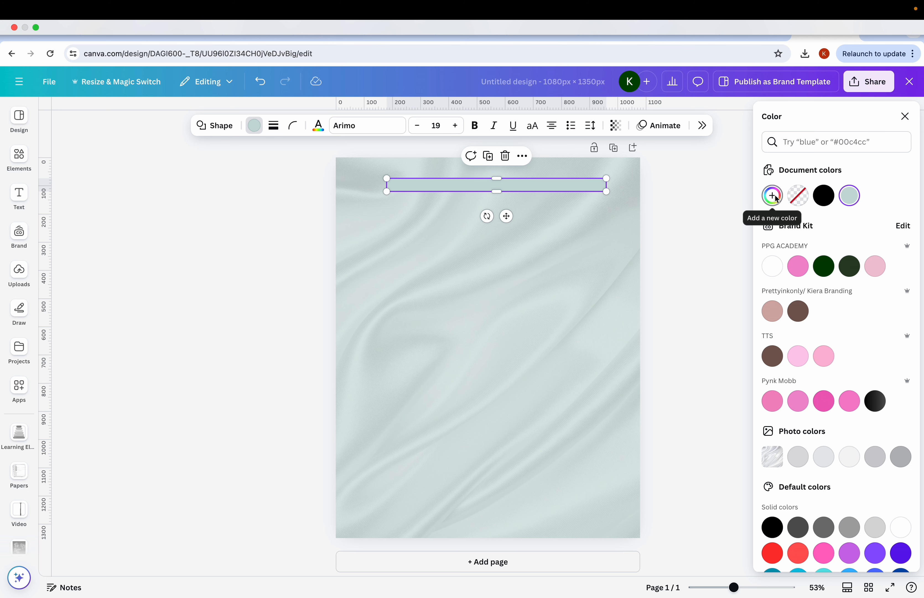
{"action": "left_click", "coordinate": [19, 274]}
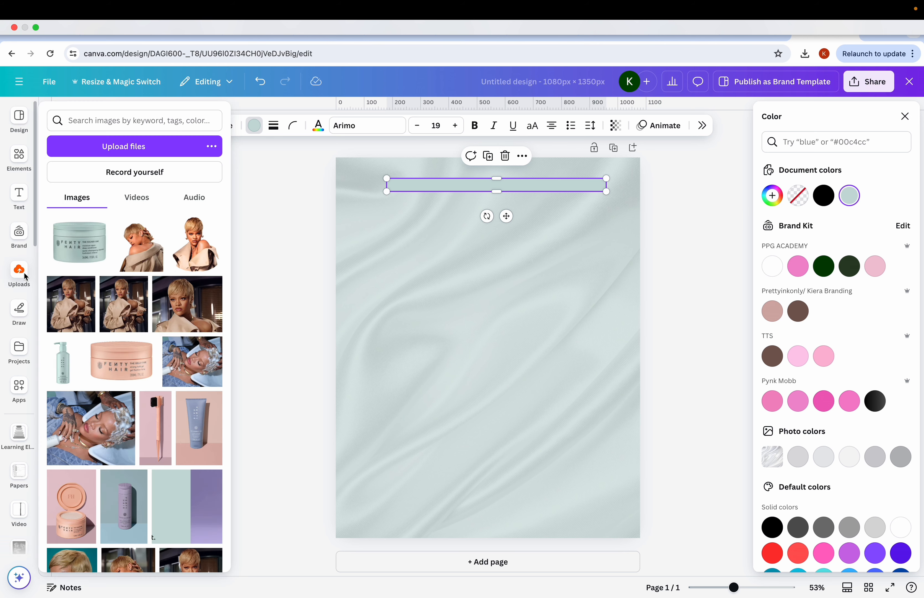
{"action": "left_click", "coordinate": [187, 511]}
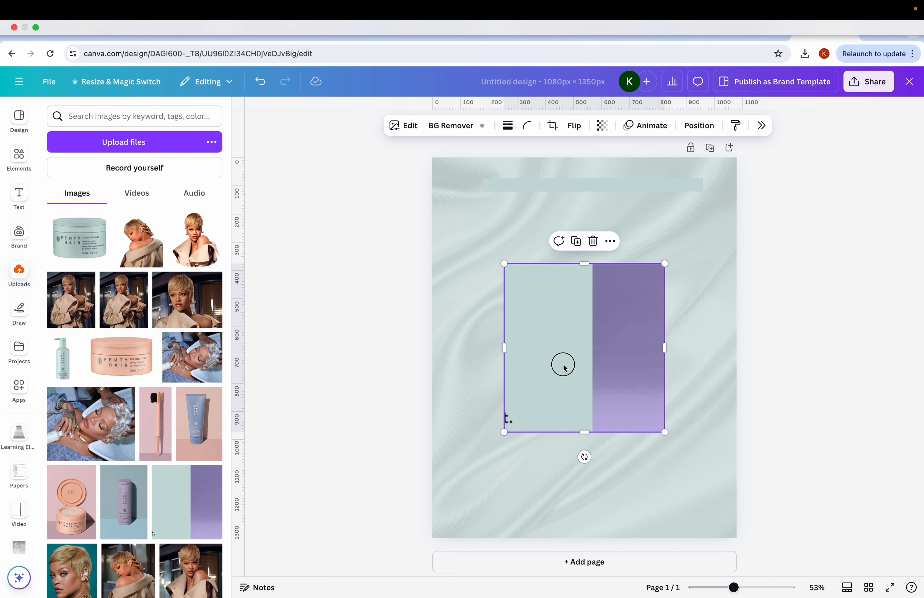
{"action": "mouse_move", "coordinate": [563, 364]}
{"action": "left_mouse_down"}
{"action": "mouse_move", "coordinate": [583, 323]}
{"action": "mouse_move", "coordinate": [550, 331]}
{"action": "mouse_move", "coordinate": [554, 356]}
{"action": "left_mouse_up"}
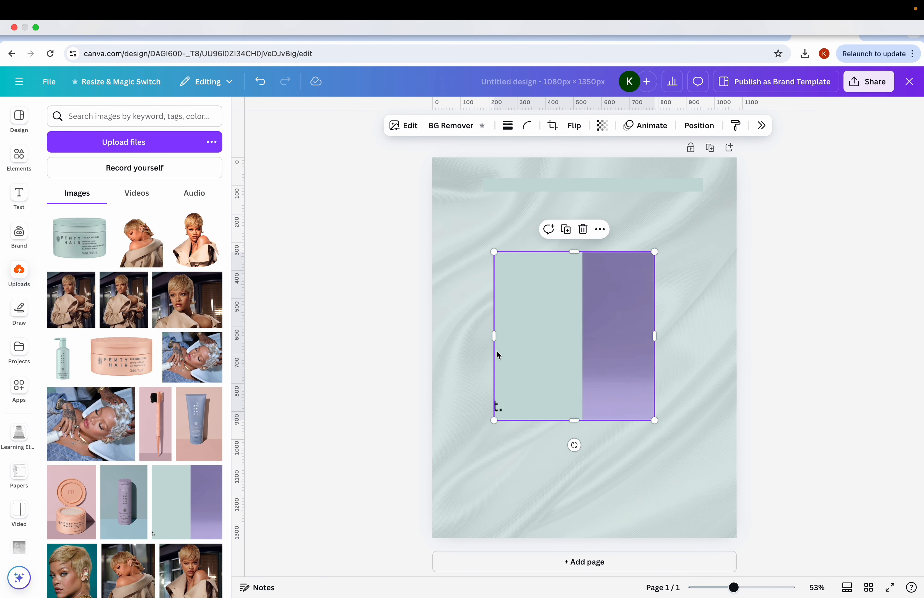
{"action": "left_click", "coordinate": [470, 366]}
{"action": "left_click", "coordinate": [575, 361]}
{"action": "left_click", "coordinate": [538, 305]}
{"action": "left_click", "coordinate": [557, 320]}
{"action": "left_click", "coordinate": [655, 323]}
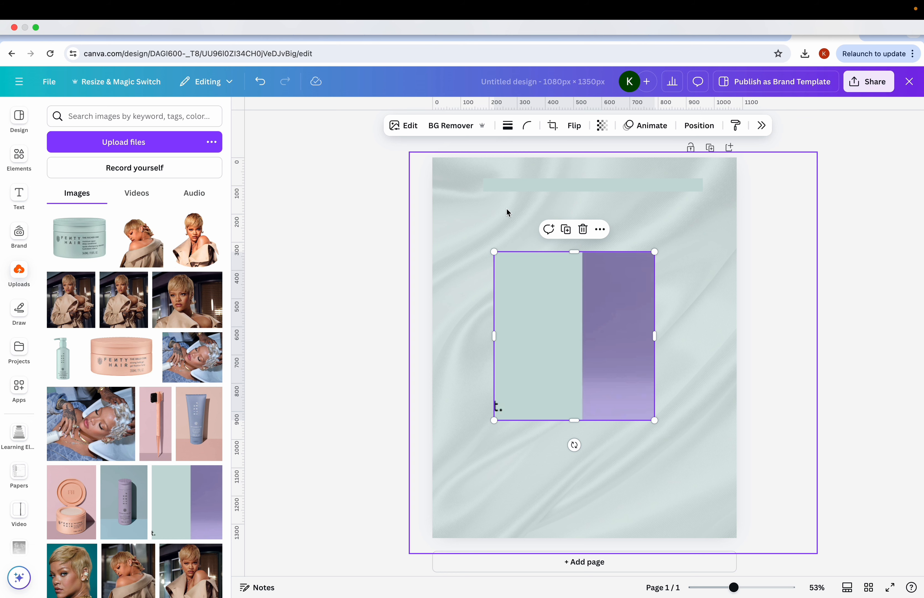
Give the bar a gradient fill and sample its first color, mint #C7DCD9, from the reference image
{"action": "left_click", "coordinate": [506, 185]}
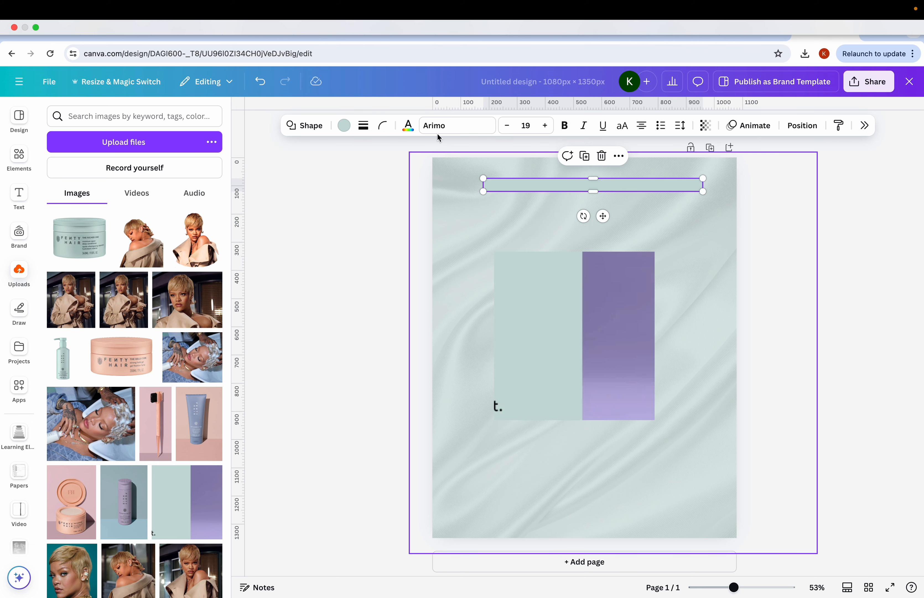
{"action": "left_click", "coordinate": [353, 128]}
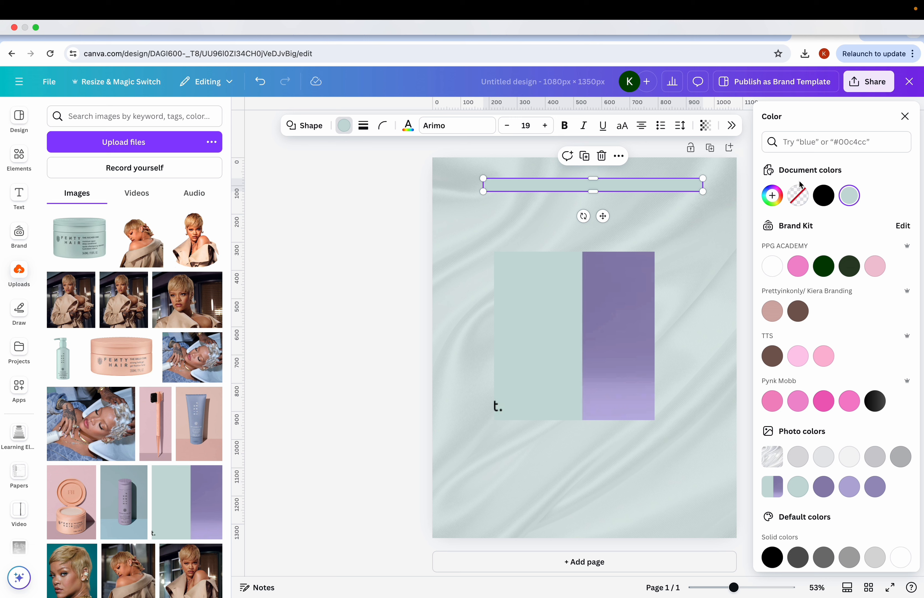
{"action": "left_click", "coordinate": [773, 196]}
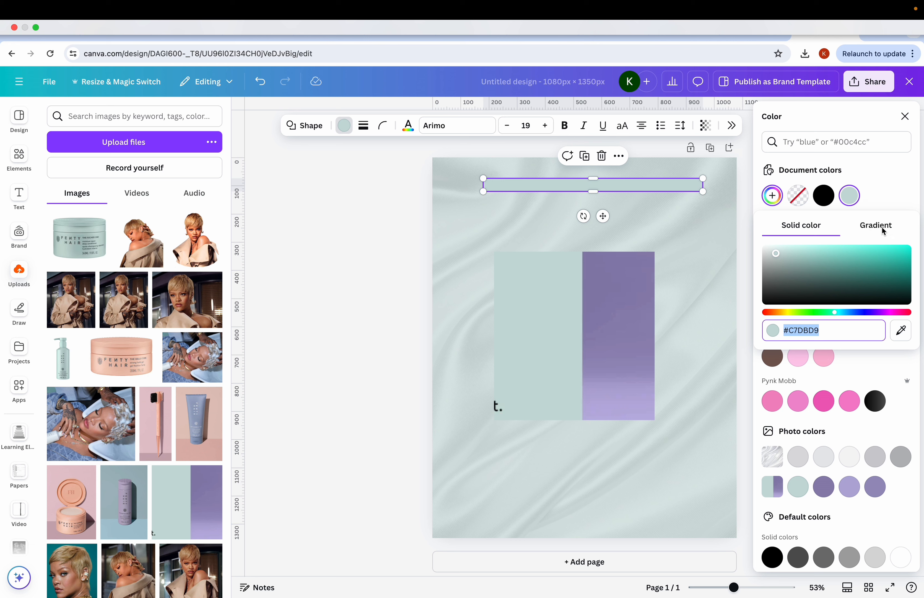
{"action": "left_click", "coordinate": [882, 227]}
{"action": "left_click", "coordinate": [773, 276]}
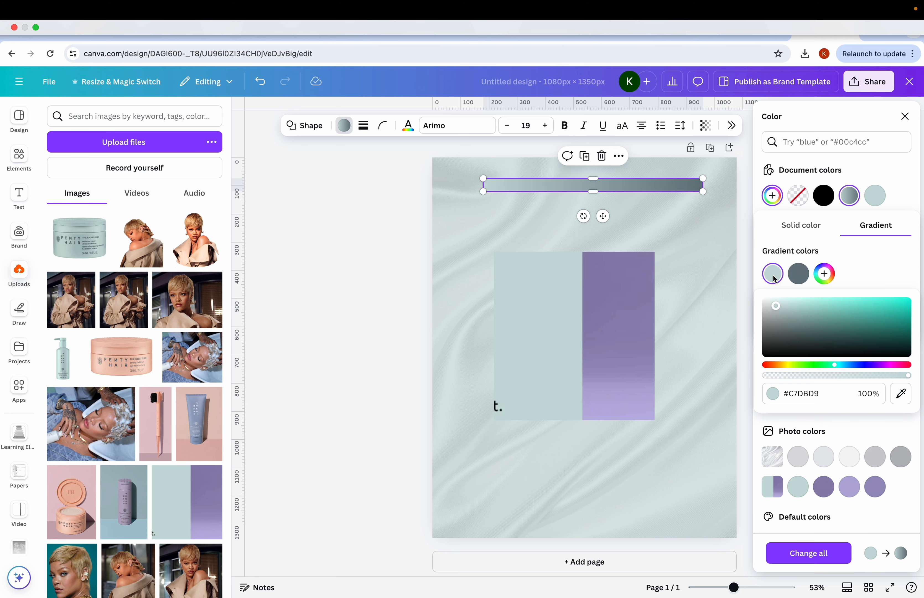
{"action": "left_click", "coordinate": [902, 398]}
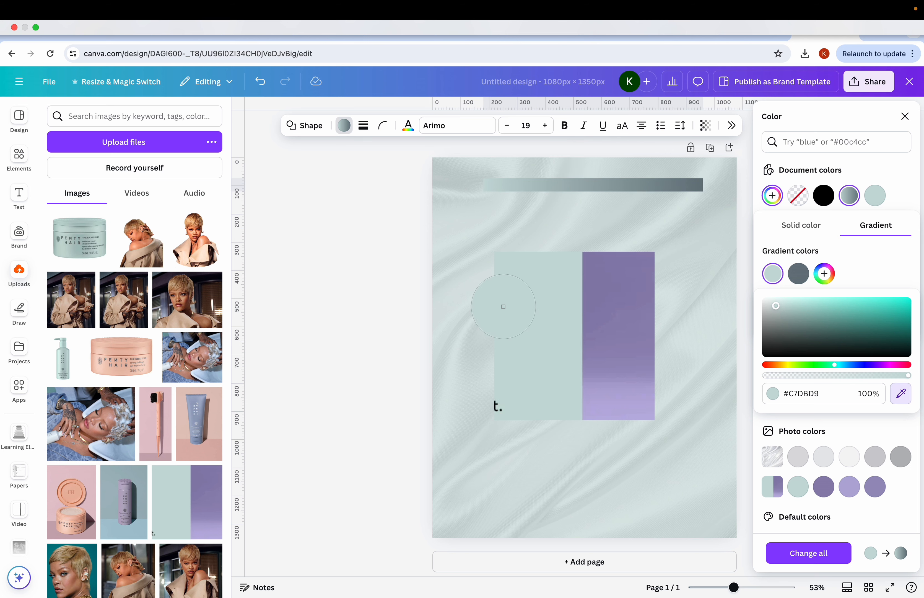
{"action": "left_click", "coordinate": [543, 309]}
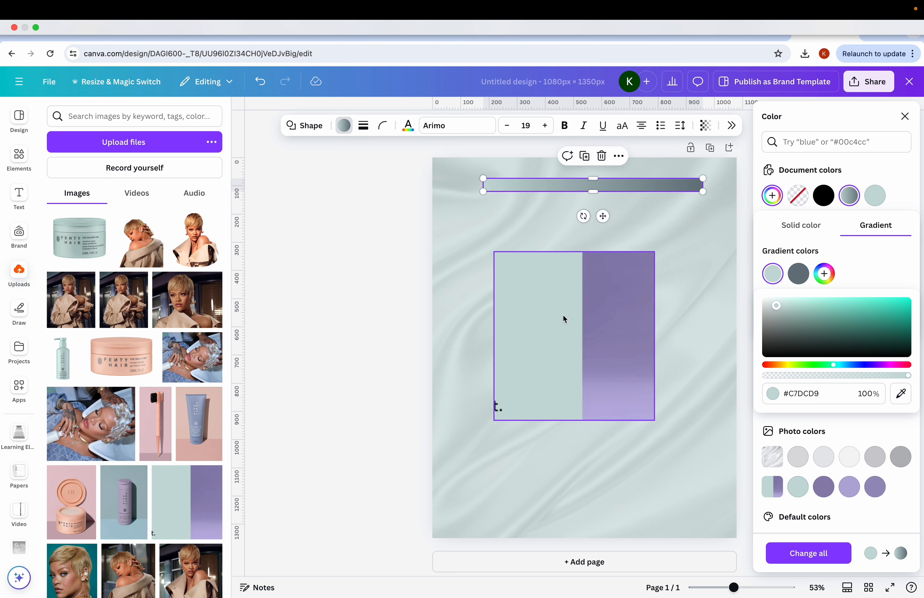
Sample purple #9187B3 from the reference image as the bar gradient's second color and nudge the bar on the page
{"action": "left_click", "coordinate": [799, 274]}
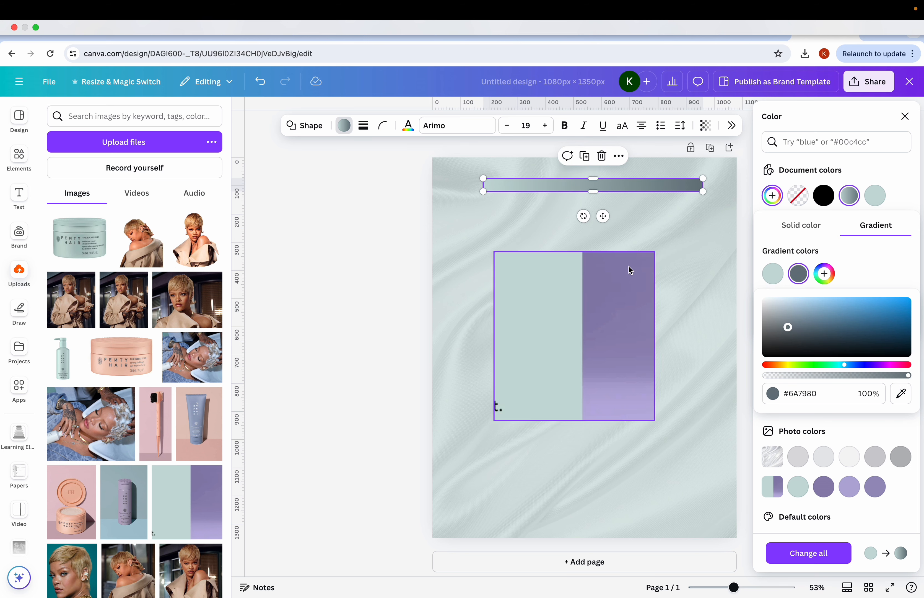
{"action": "left_click", "coordinate": [902, 394]}
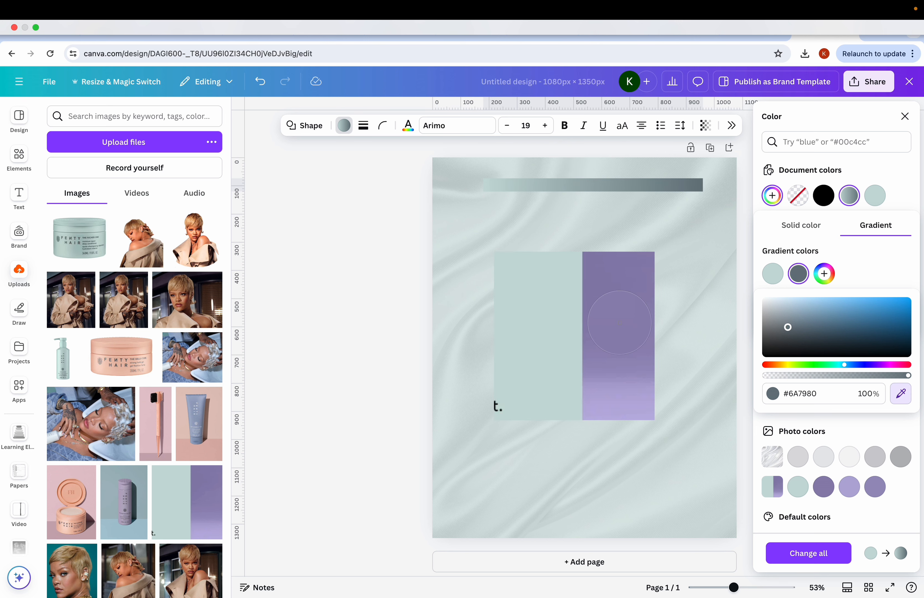
{"action": "left_click", "coordinate": [619, 323]}
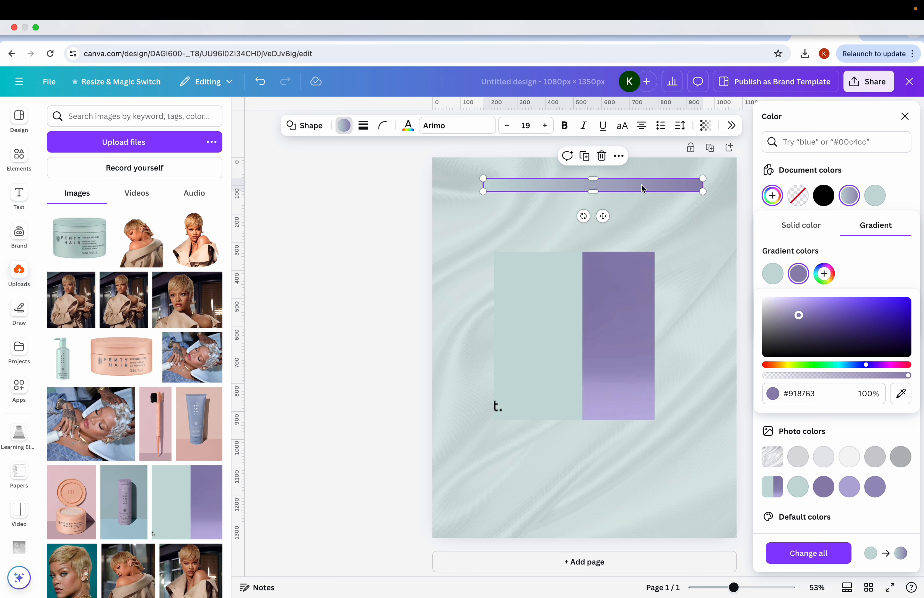
{"action": "mouse_move", "coordinate": [643, 189]}
{"action": "left_mouse_down"}
{"action": "mouse_move", "coordinate": [660, 184]}
{"action": "mouse_move", "coordinate": [648, 186]}
{"action": "left_mouse_up"}
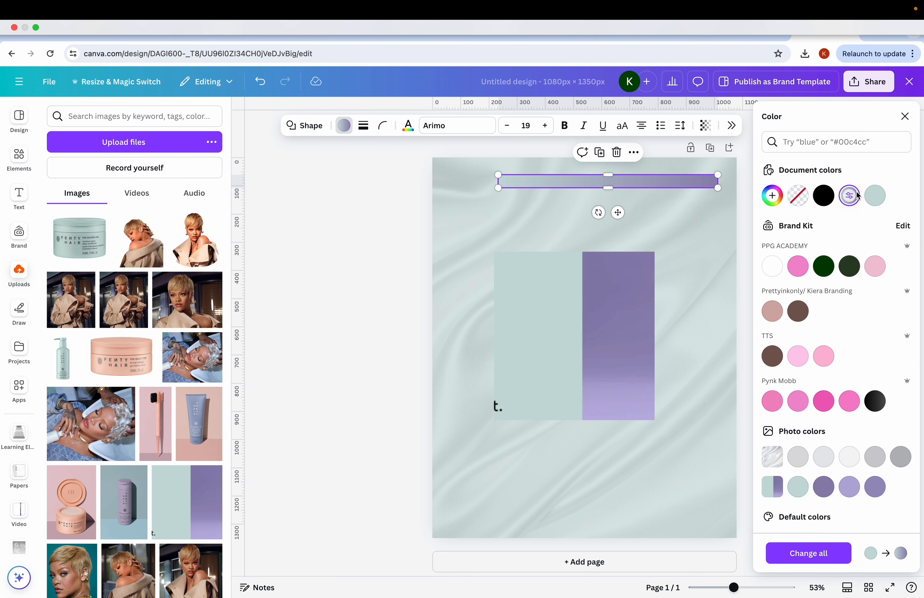
Try the available gradient styles on the bar and apply the circular gradient at 0% 0%
{"action": "left_click", "coordinate": [850, 197]}
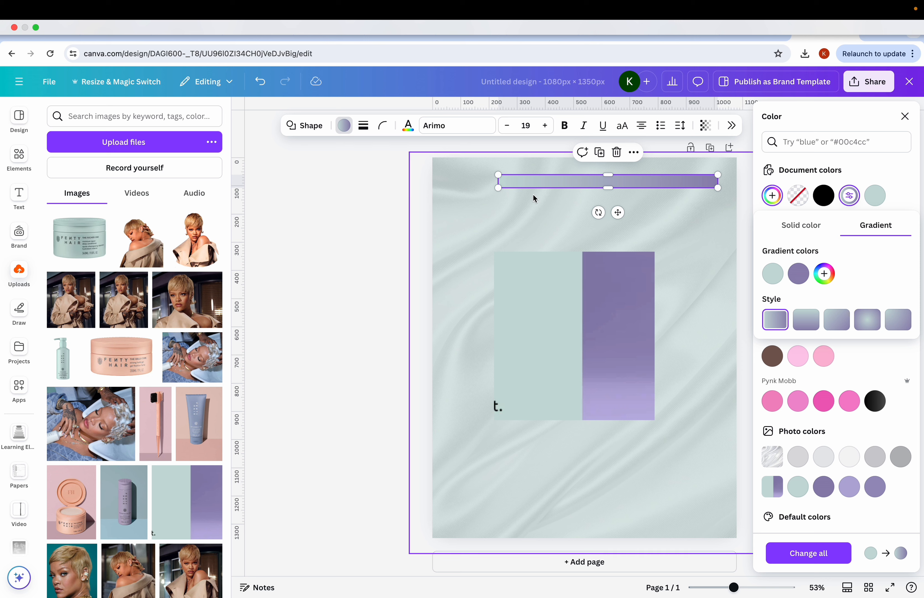
{"action": "left_click", "coordinate": [807, 319]}
{"action": "left_click", "coordinate": [836, 322]}
{"action": "left_click", "coordinate": [868, 319]}
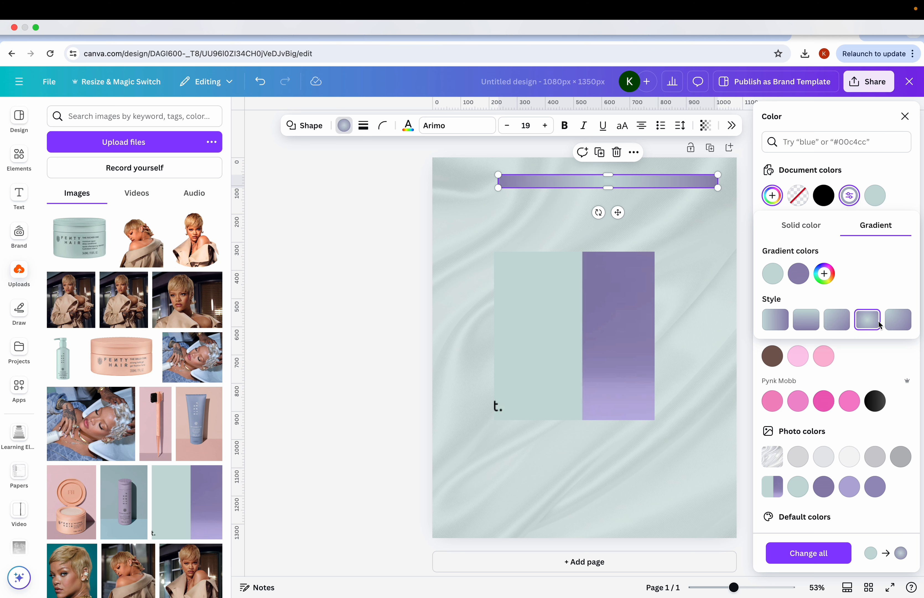
{"action": "left_click", "coordinate": [898, 324]}
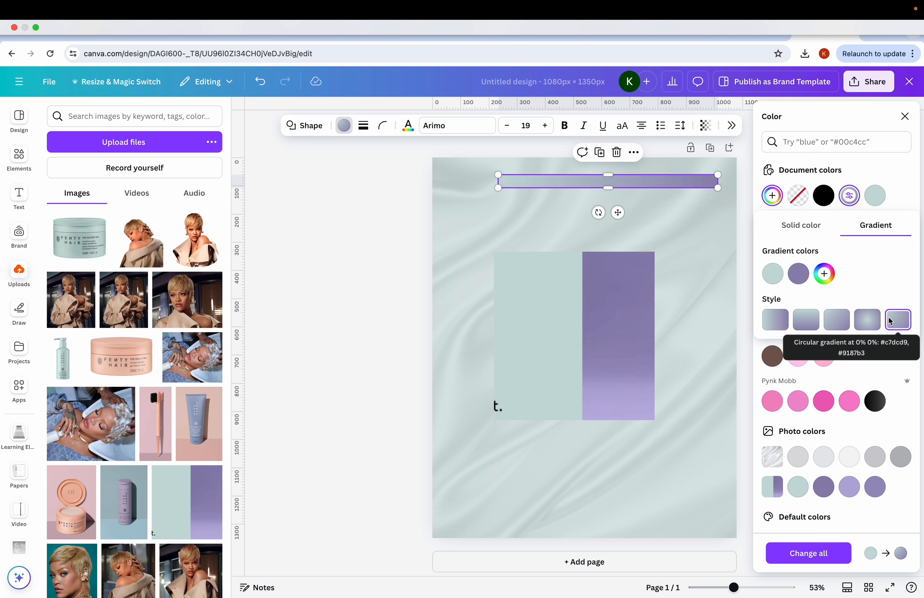
{"action": "left_click", "coordinate": [775, 320]}
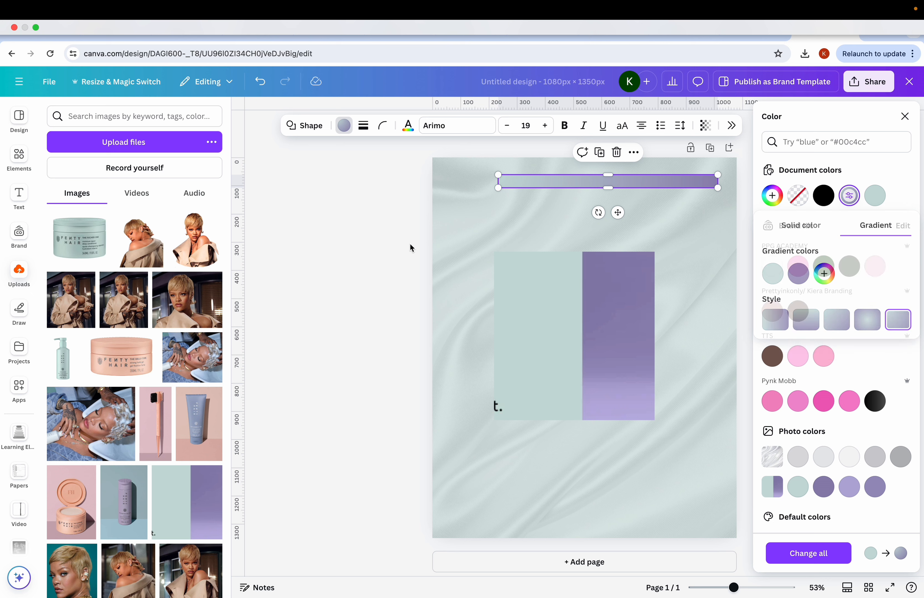
{"action": "left_click", "coordinate": [385, 253]}
Delete the mint-and-purple reference image and place the gradient bar roughly centered near the page's upper edge
{"action": "left_click_drag", "start_coordinate": [599, 185], "coordinate": [567, 178]}
{"action": "left_click", "coordinate": [586, 345]}
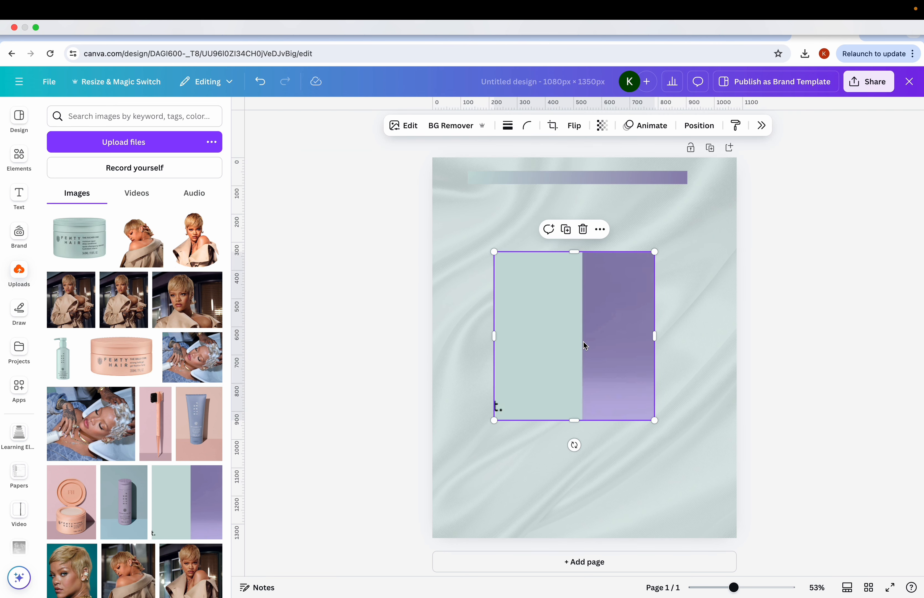
{"action": "key", "text": "BackSpace"}
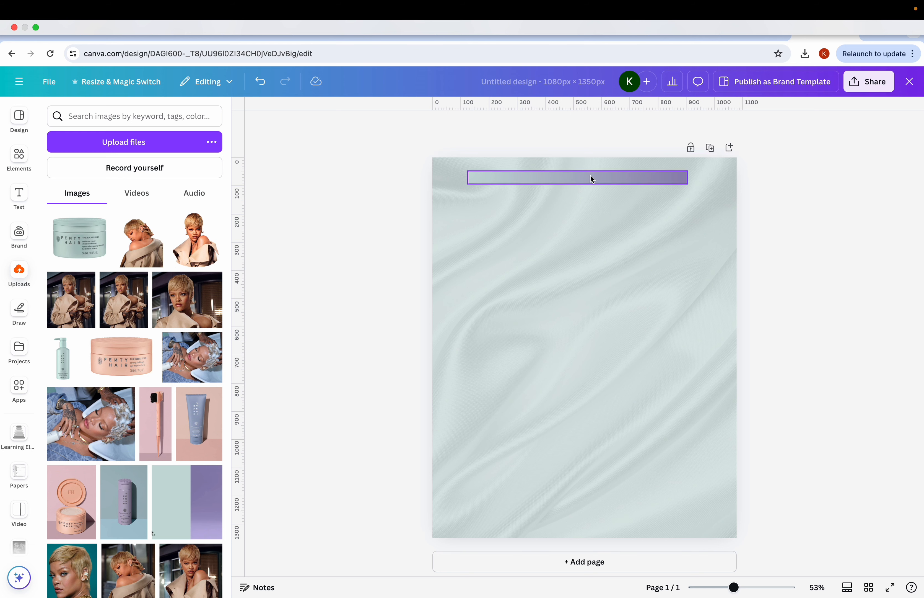
{"action": "left_click", "coordinate": [592, 185]}
{"action": "left_click_drag", "start_coordinate": [591, 190], "coordinate": [574, 186]}
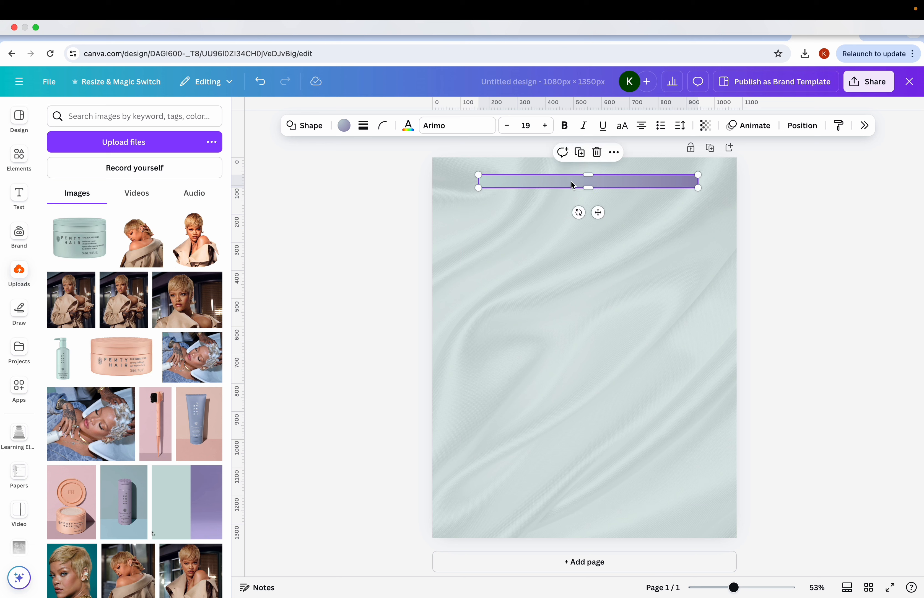
{"action": "left_click", "coordinate": [364, 287]}
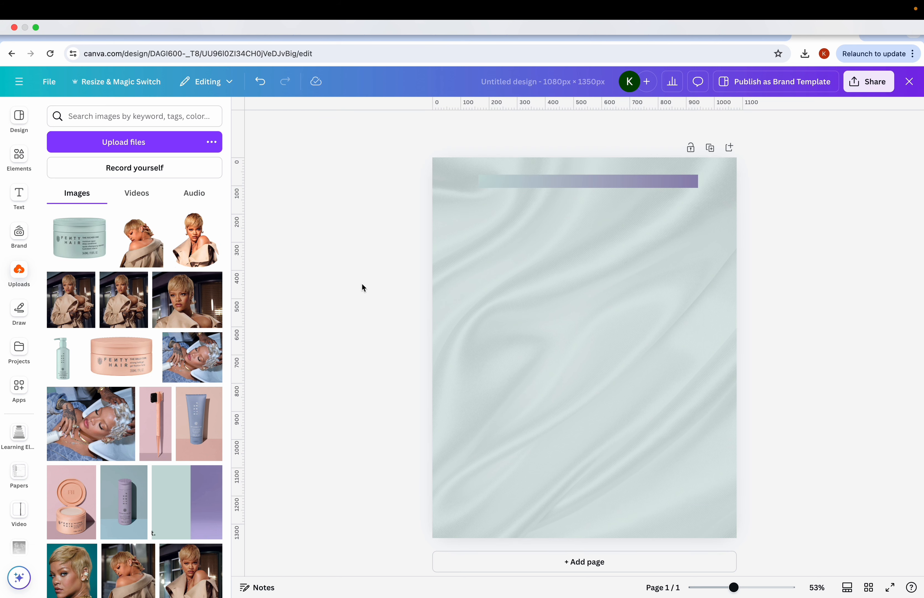
Add a heading text box to the page and set its font to Poppins
{"action": "left_click", "coordinate": [20, 200]}
{"action": "left_click", "coordinate": [108, 198]}
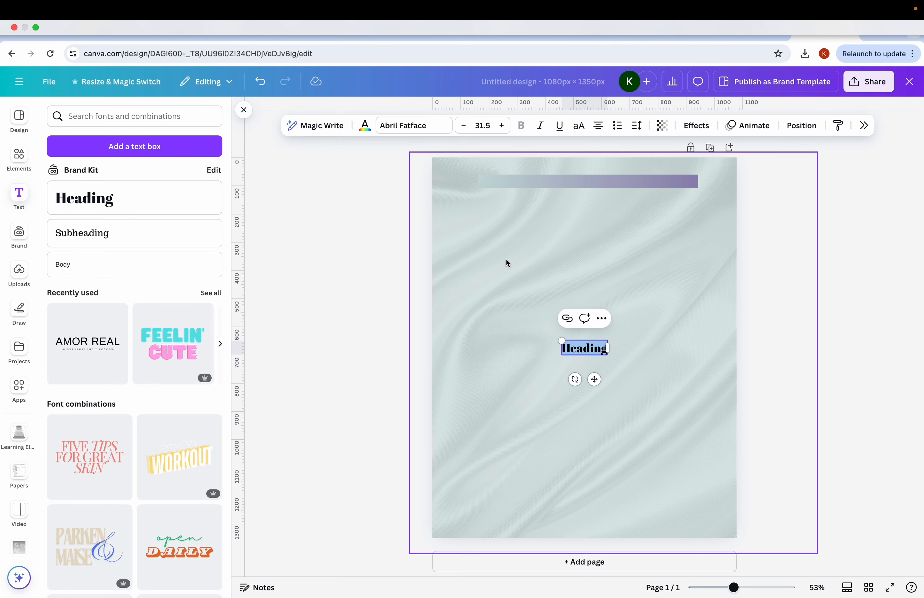
{"action": "left_click", "coordinate": [426, 131]}
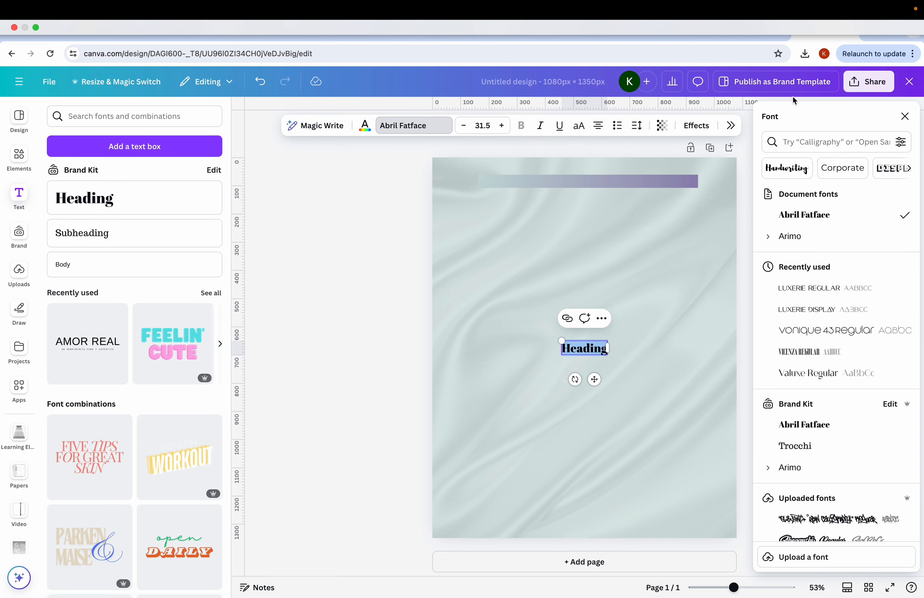
{"action": "left_click", "coordinate": [809, 141]}
{"action": "type", "text": "popp"}
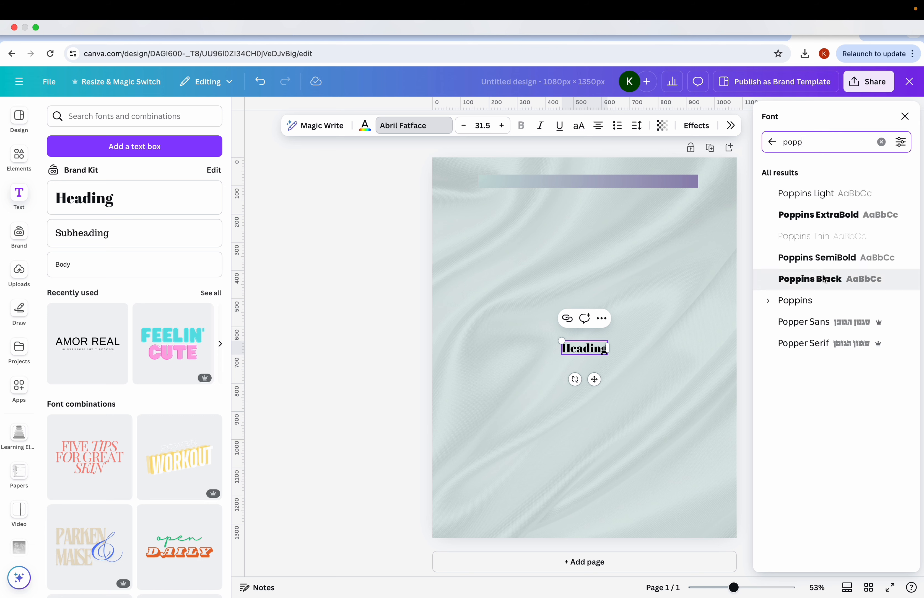
{"action": "left_click", "coordinate": [819, 301]}
Replace the heading's placeholder text with "A NEW ERA OF REPAIR" in capitals
{"action": "left_click", "coordinate": [602, 351]}
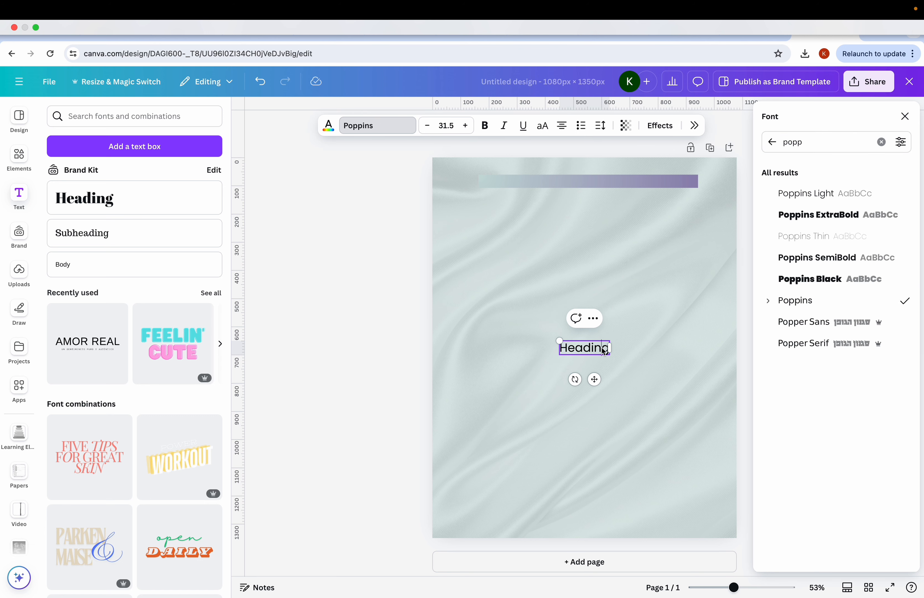
{"action": "key", "text": "BackSpace"}
{"action": "key", "text": "BackSpace"}
{"action": "key", "text": "BackSpace"}
{"action": "key", "text": "BackSpace"}
{"action": "key", "text": "BackSpace"}
{"action": "key", "text": "BackSpace"}
{"action": "key", "text": "BackSpace"}
{"action": "key", "text": "Caps_Lock"}
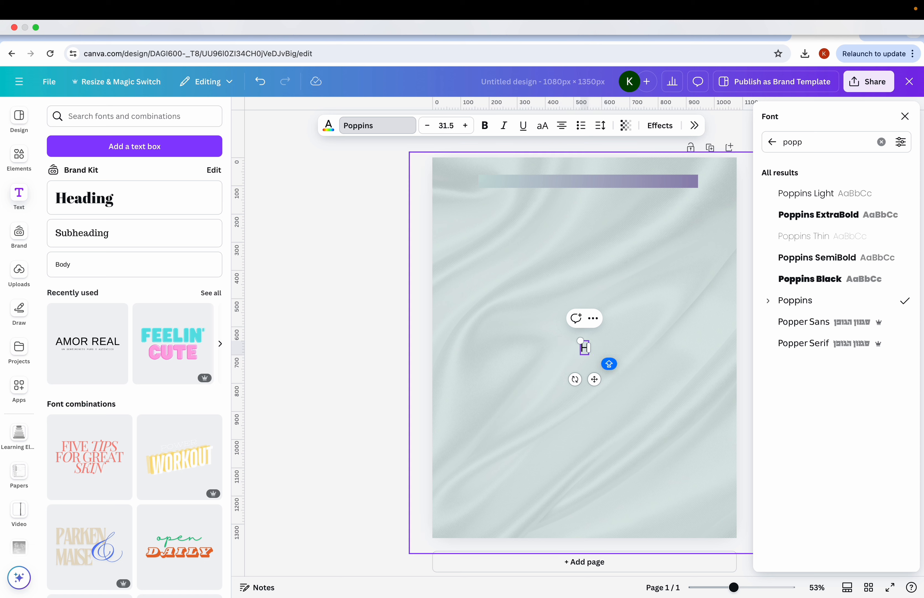
{"action": "type", "text": "A NEW ERA"}
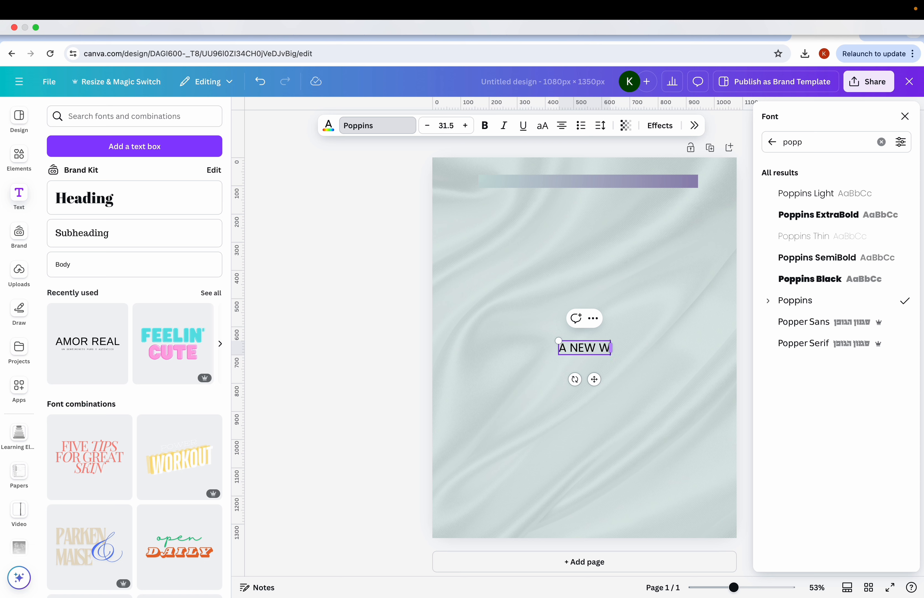
{"action": "type", "text": " OF"}
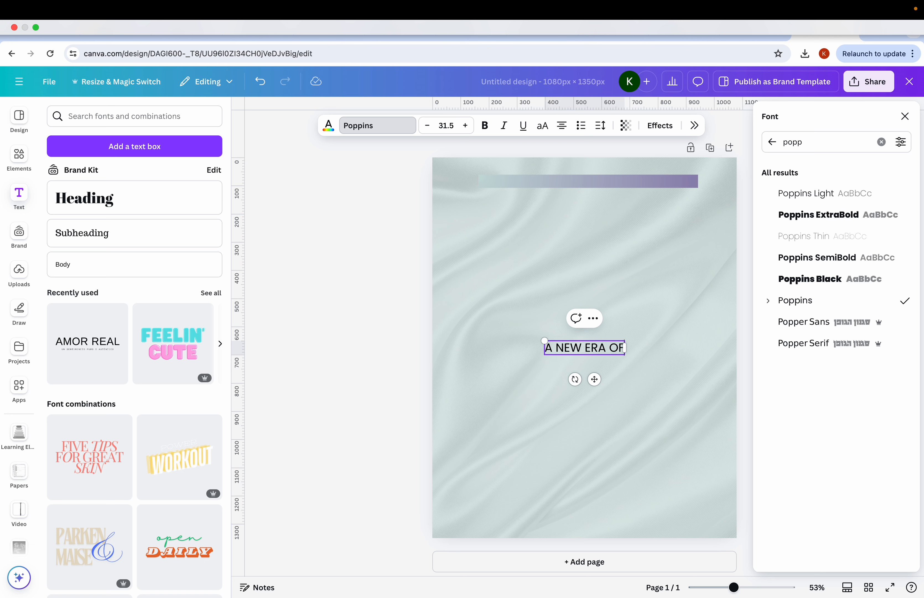
{"action": "type", "text": " REPAIR"}
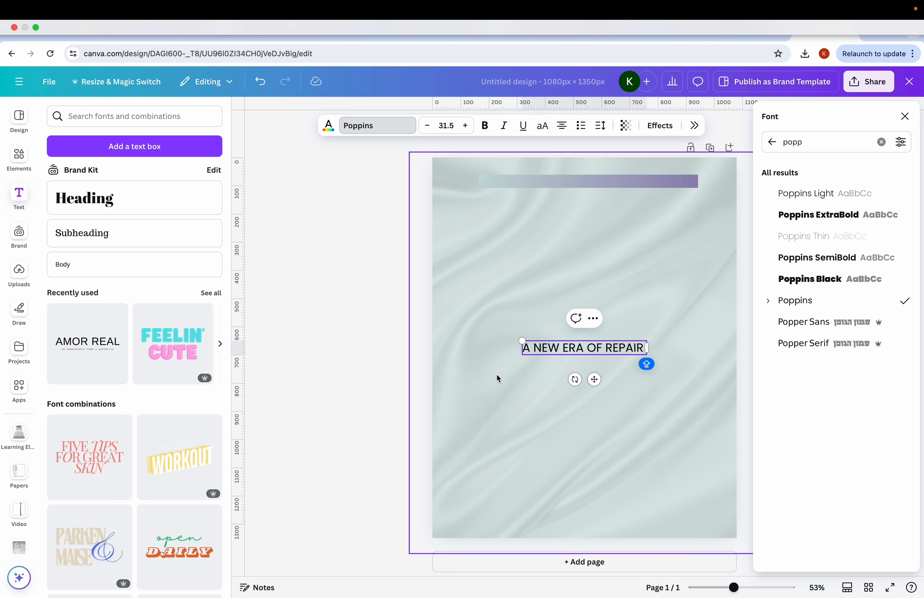
Move the "A NEW ERA OF REPAIR" text higher on the page and set its letter spacing to 800
{"action": "left_click", "coordinate": [553, 411]}
{"action": "left_click", "coordinate": [568, 349]}
{"action": "left_click_drag", "start_coordinate": [568, 349], "coordinate": [567, 273]}
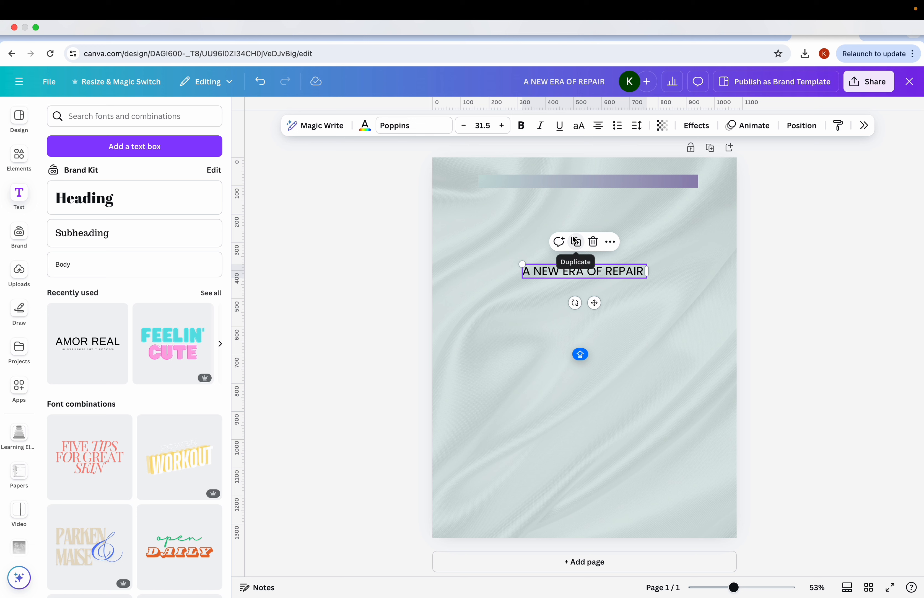
{"action": "left_click", "coordinate": [637, 126]}
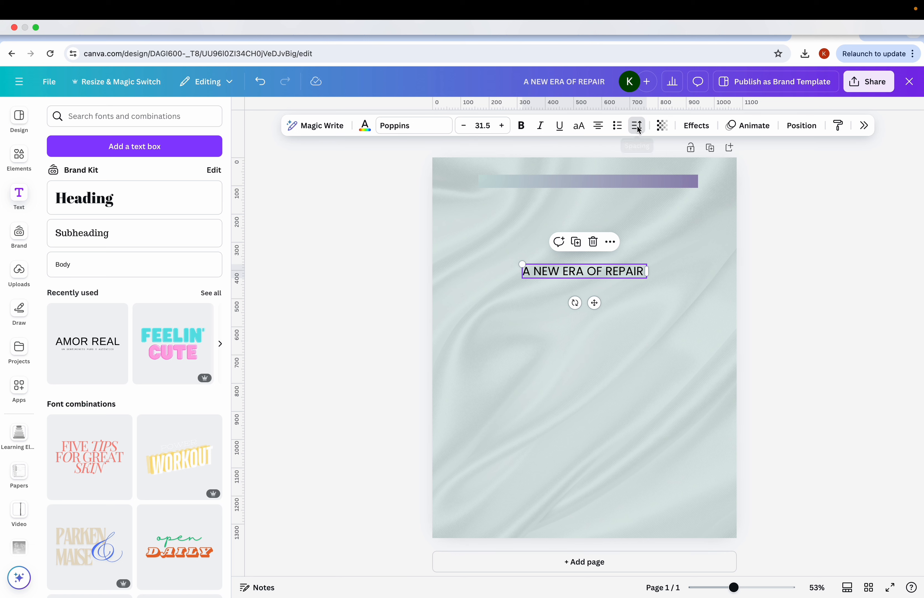
{"action": "left_click_drag", "start_coordinate": [600, 165], "coordinate": [681, 179]}
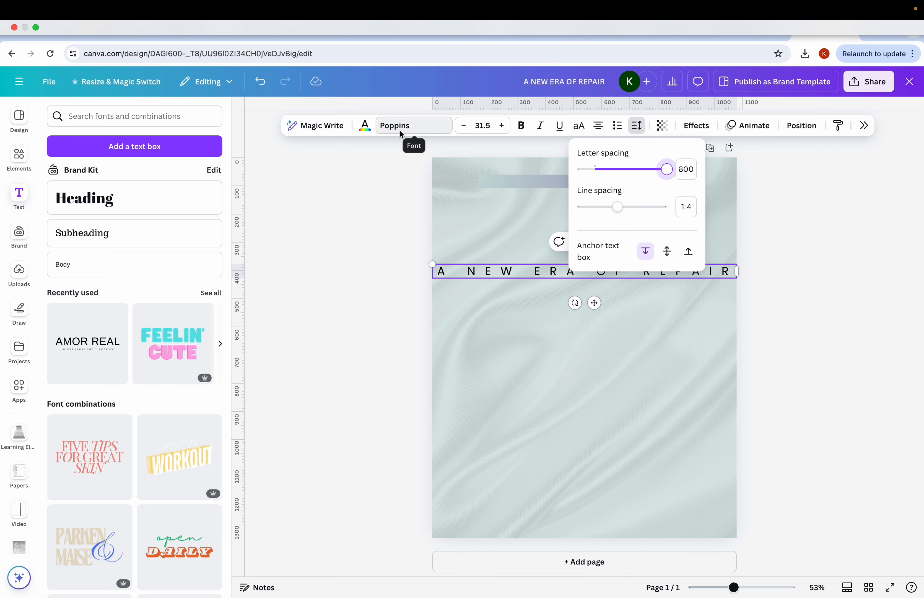
Color the heading text white, scale it down to about size 19.2 and place it over the gradient bar
{"action": "left_click", "coordinate": [362, 127]}
{"action": "left_click", "coordinate": [773, 267]}
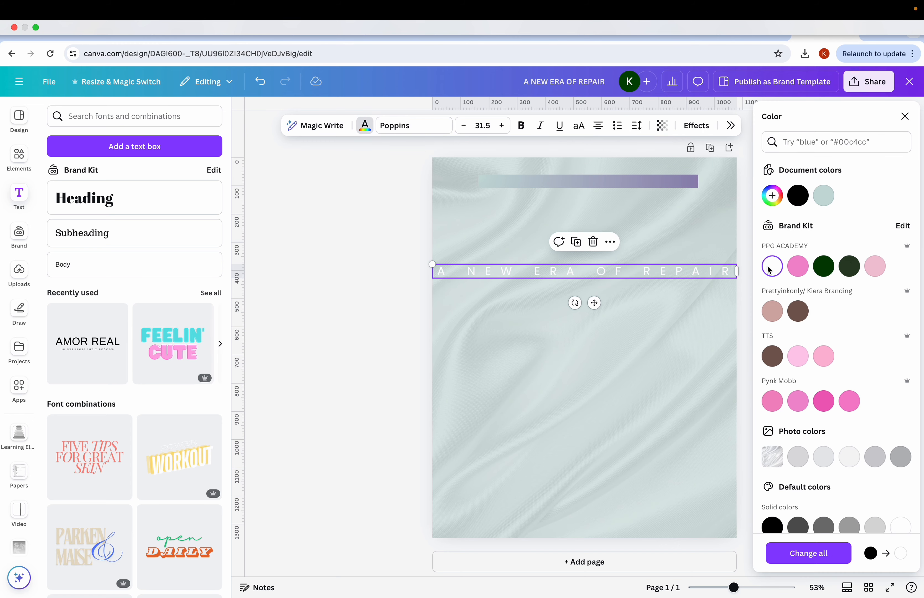
{"action": "left_click_drag", "start_coordinate": [433, 264], "coordinate": [551, 269]}
{"action": "left_click_drag", "start_coordinate": [652, 306], "coordinate": [596, 209]}
{"action": "left_click", "coordinate": [510, 255]}
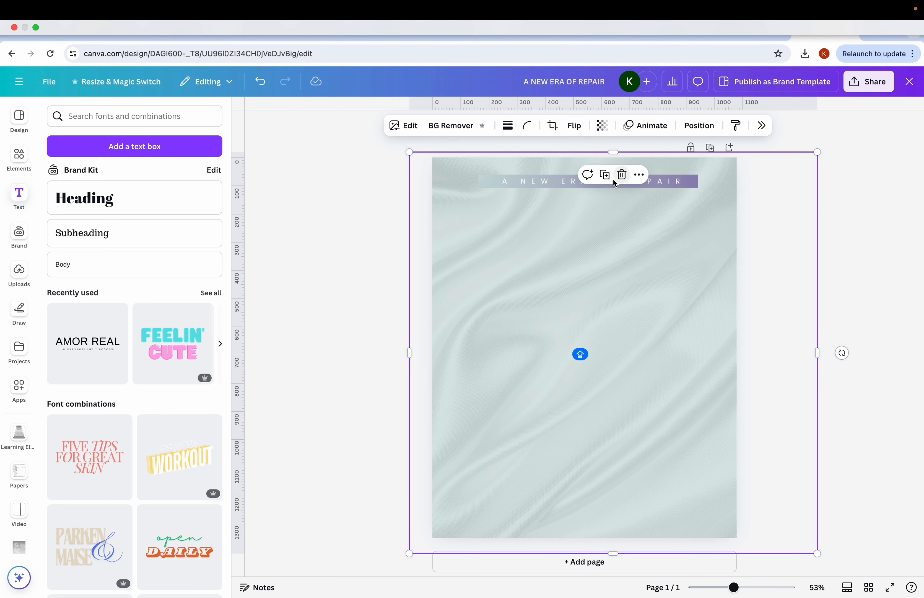
Apply the Lift effect to the heading text on the gradient bar and raise the effect's intensity
{"action": "left_click", "coordinate": [763, 125]}
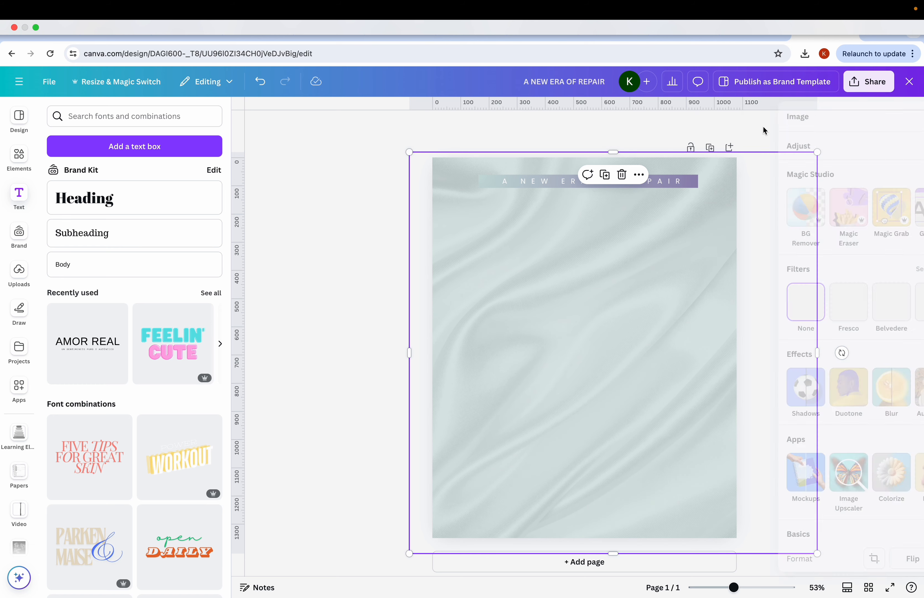
{"action": "left_click", "coordinate": [521, 181]}
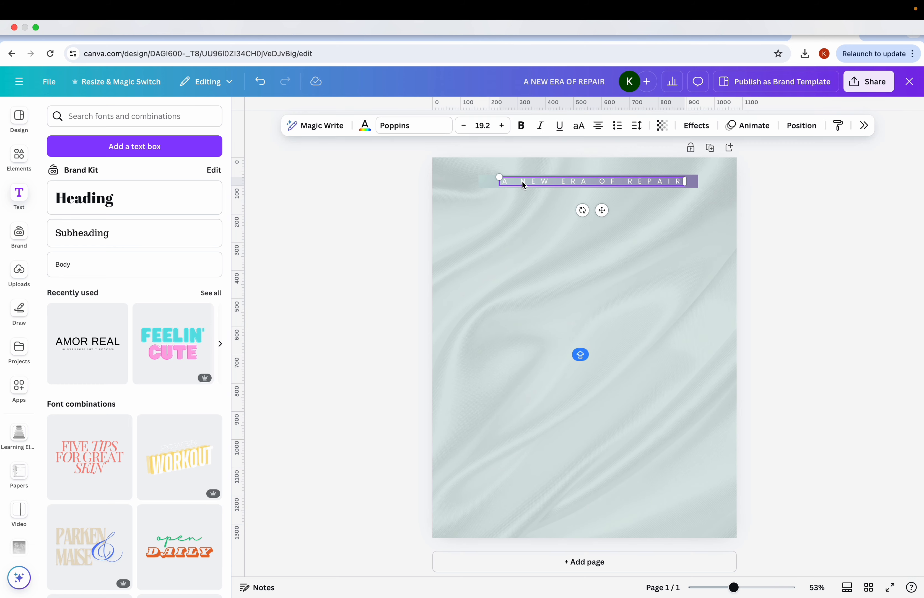
{"action": "left_click", "coordinate": [696, 125]}
{"action": "left_click", "coordinate": [898, 182]}
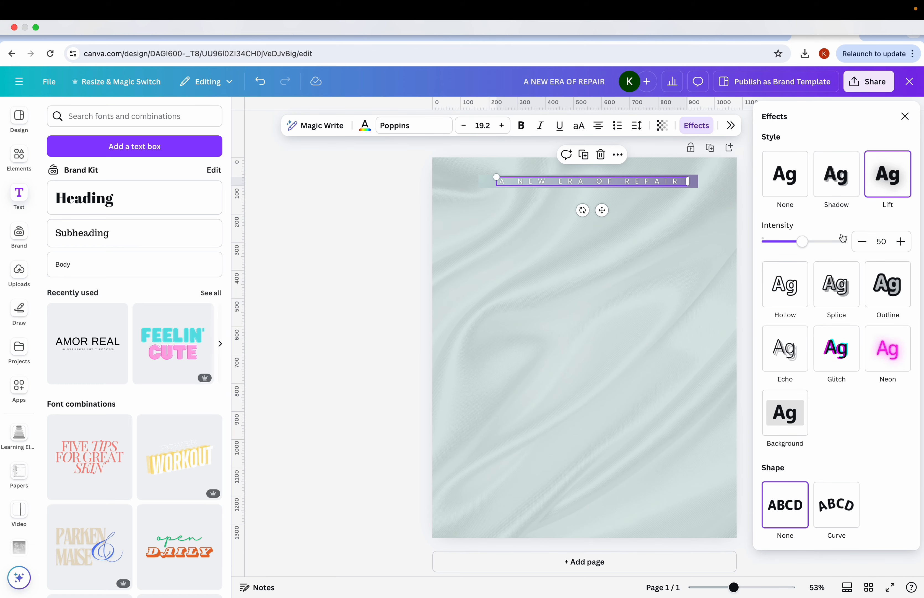
{"action": "left_click_drag", "start_coordinate": [810, 241], "coordinate": [874, 242]}
{"action": "left_click", "coordinate": [390, 260]}
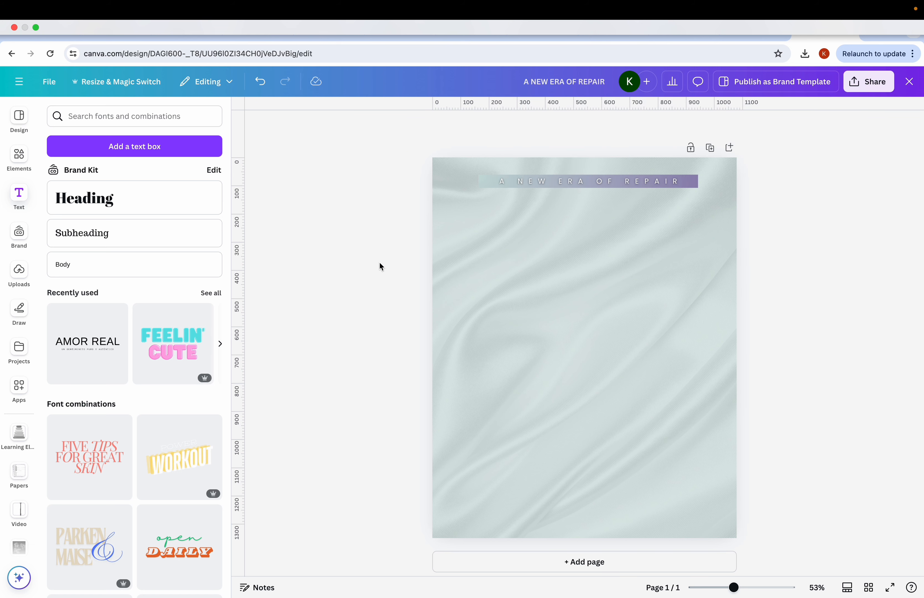
Add the uploaded photo of the open peach Fenty Hair jar to the page and remove its background
{"action": "scroll", "coordinate": [379, 262], "scroll_direction": "up", "scroll_amount": 2, "text": "ctrl"}
{"action": "scroll", "coordinate": [379, 264], "scroll_direction": "down", "scroll_amount": 1, "text": "ctrl"}
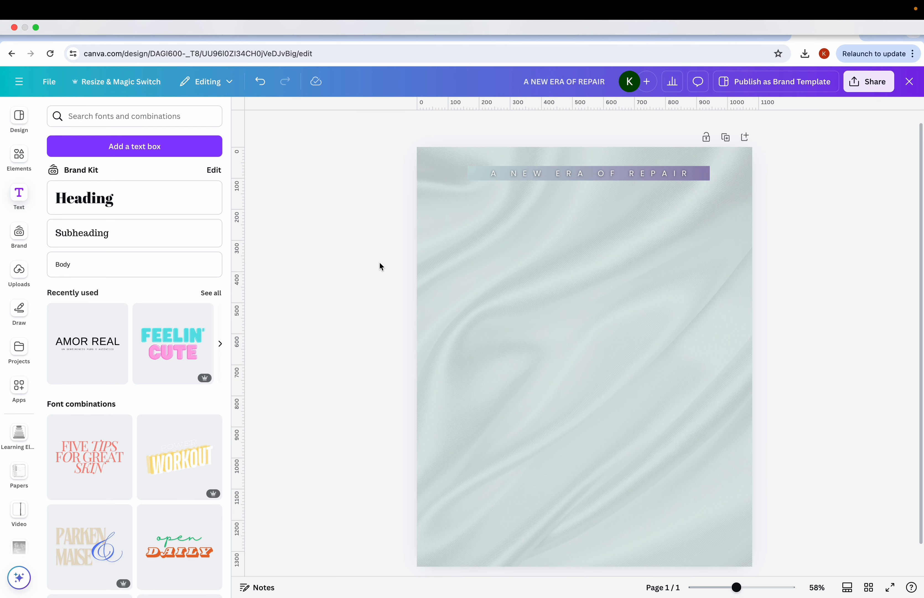
{"action": "scroll", "coordinate": [379, 261], "scroll_direction": "down", "scroll_amount": 3, "text": "ctrl"}
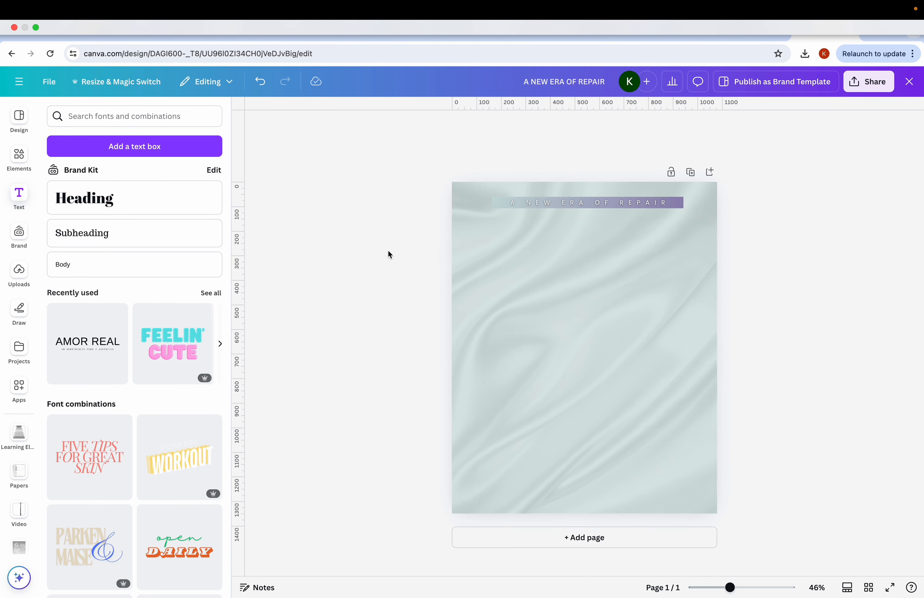
{"action": "left_click", "coordinate": [19, 272]}
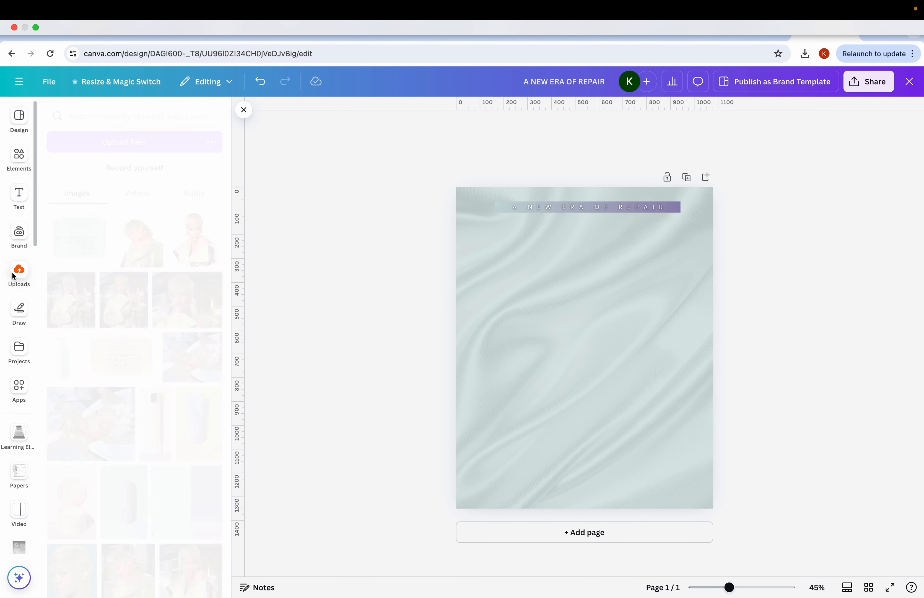
{"action": "left_click", "coordinate": [79, 442]}
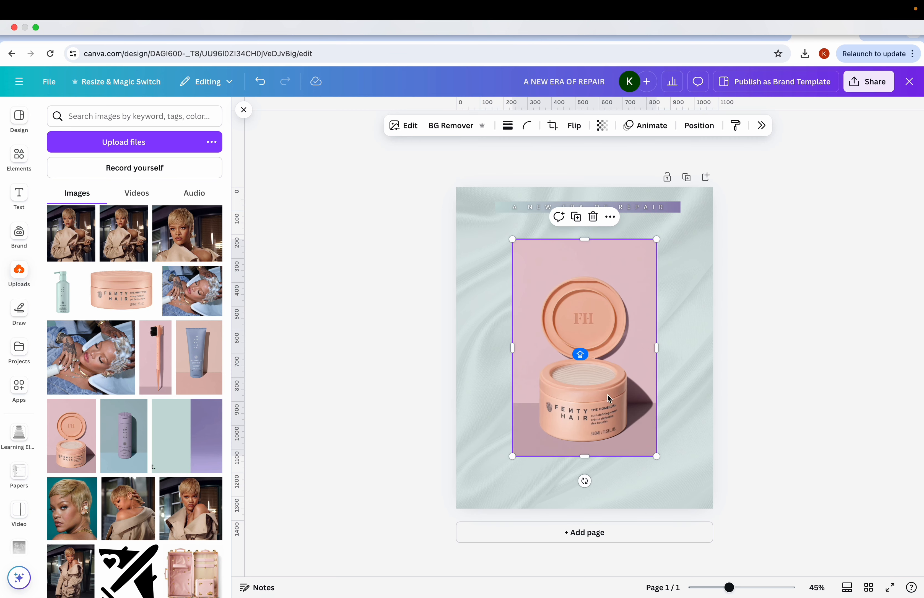
{"action": "mouse_move", "coordinate": [620, 393]}
{"action": "left_mouse_down"}
{"action": "mouse_move", "coordinate": [595, 392]}
{"action": "mouse_move", "coordinate": [612, 387]}
{"action": "left_mouse_up"}
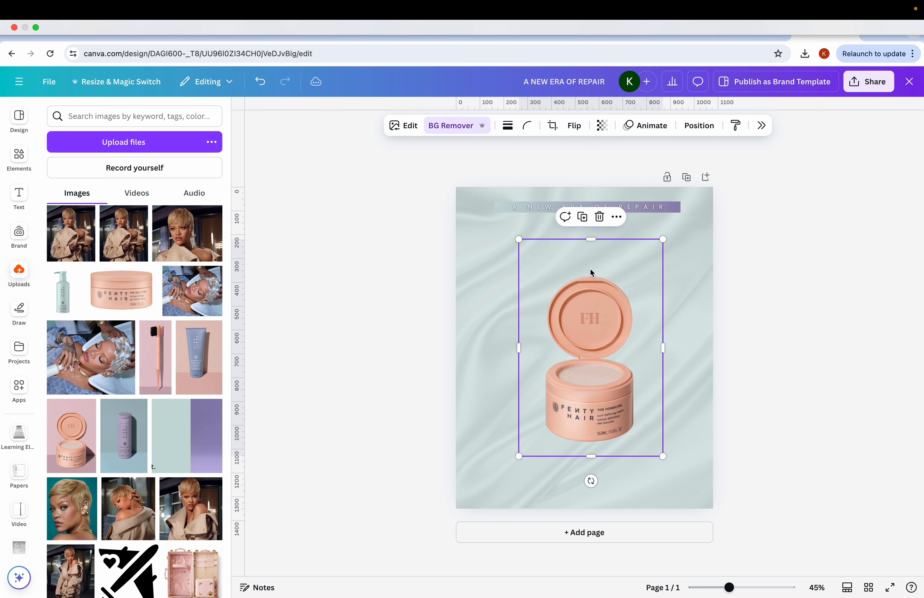
Enlarge the open peach jar and position it slightly below the page's center
{"action": "scroll", "coordinate": [588, 248], "scroll_direction": "up", "scroll_amount": 2}
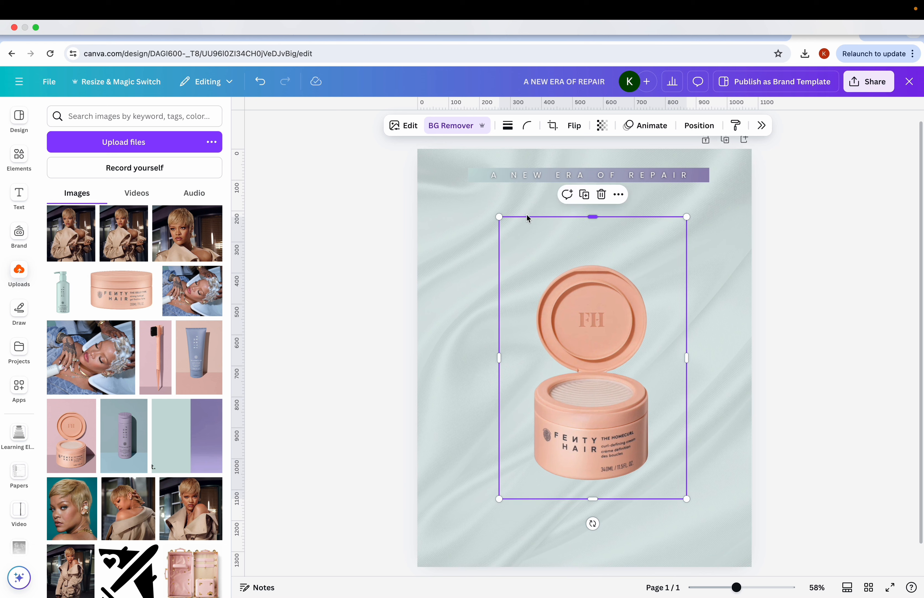
{"action": "left_click_drag", "start_coordinate": [499, 216], "coordinate": [431, 196]}
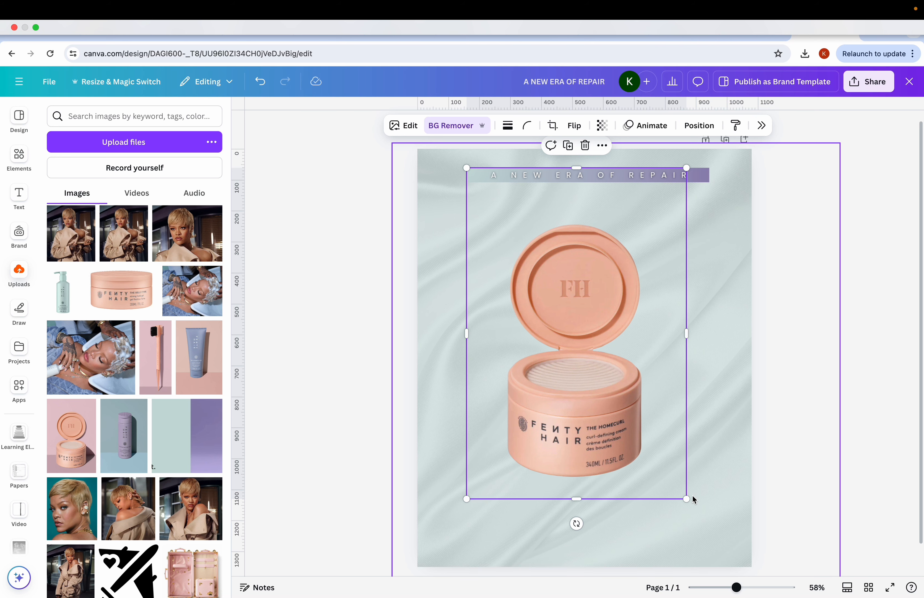
{"action": "left_click", "coordinate": [350, 437]}
{"action": "scroll", "coordinate": [352, 437], "scroll_direction": "down", "scroll_amount": 3}
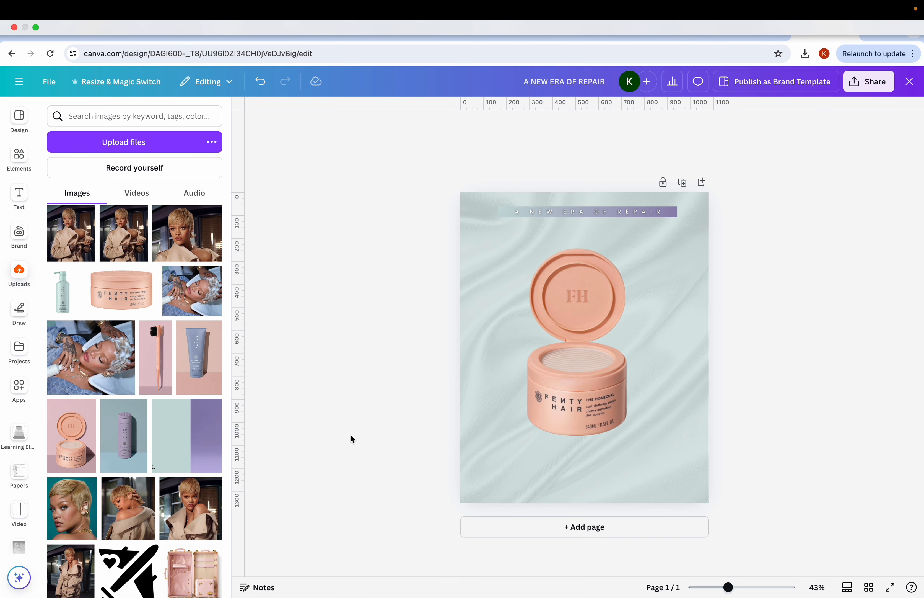
{"action": "left_click", "coordinate": [590, 393]}
{"action": "left_click_drag", "start_coordinate": [590, 392], "coordinate": [591, 418]}
Add the uploaded blue tube and purple bottle photos to the page and remove both backgrounds
{"action": "left_click_drag", "start_coordinate": [190, 368], "coordinate": [547, 287]}
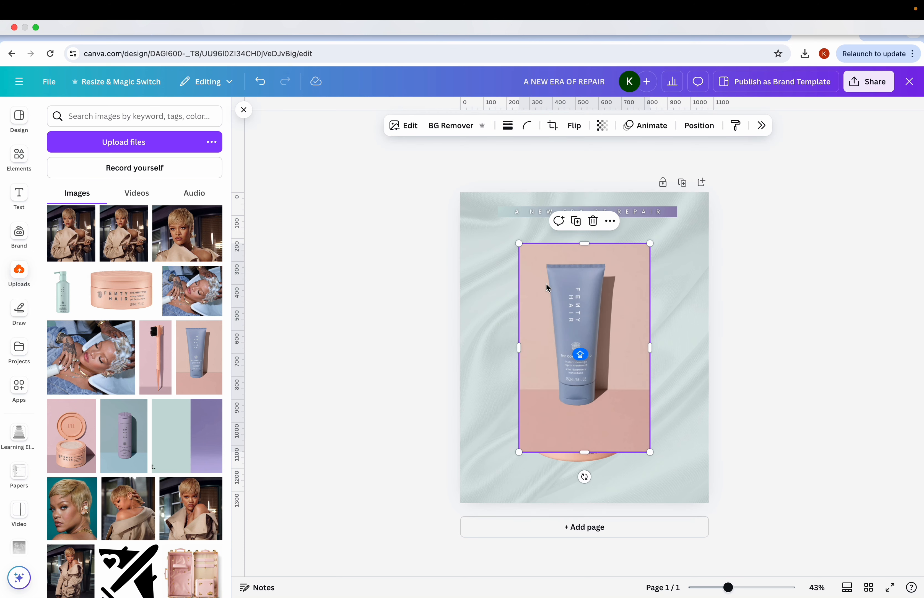
{"action": "left_click", "coordinate": [454, 125]}
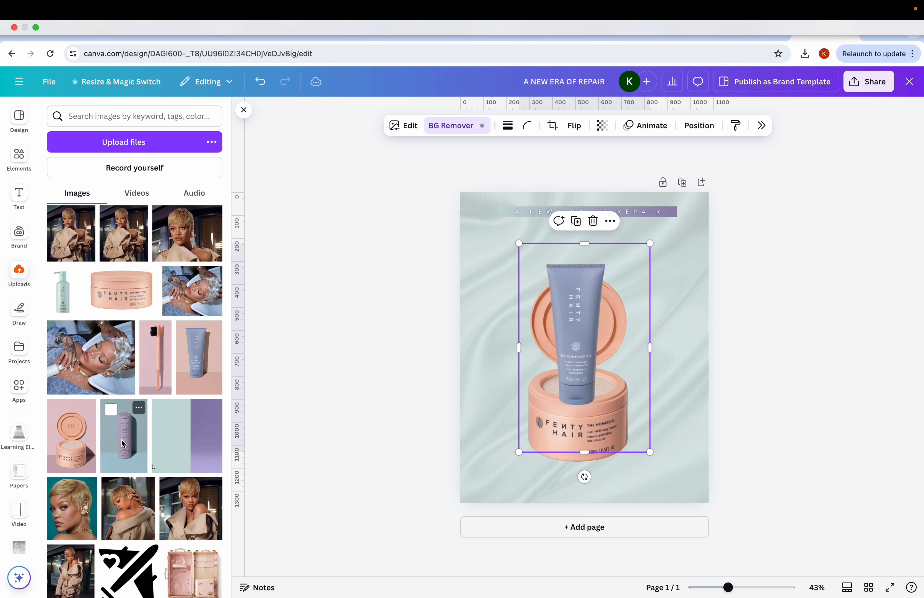
{"action": "left_click_drag", "start_coordinate": [118, 447], "coordinate": [583, 341]}
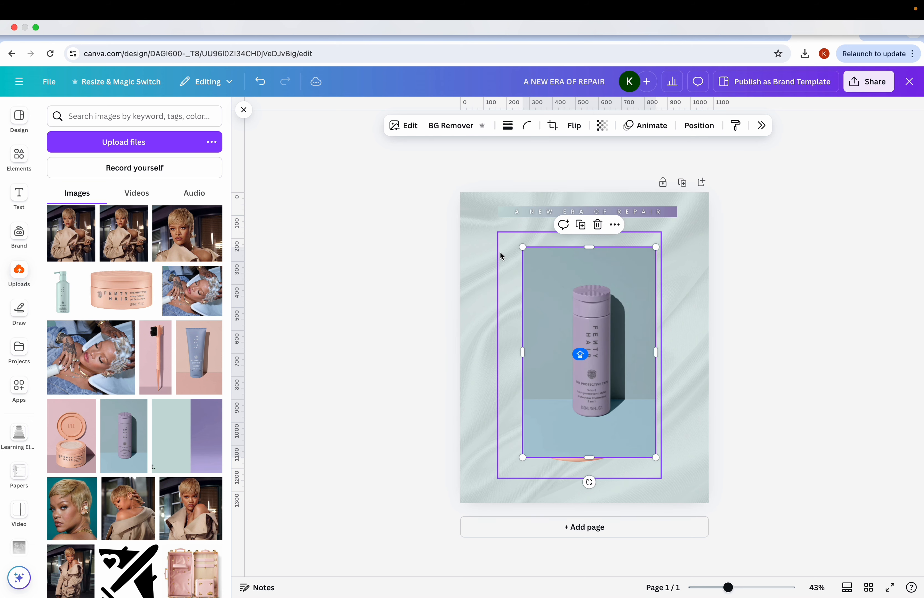
{"action": "left_click", "coordinate": [450, 126]}
Add the uploaded peach brush and closed peach "The Gelly Type" jar photos and remove both backgrounds
{"action": "left_click", "coordinate": [157, 355]}
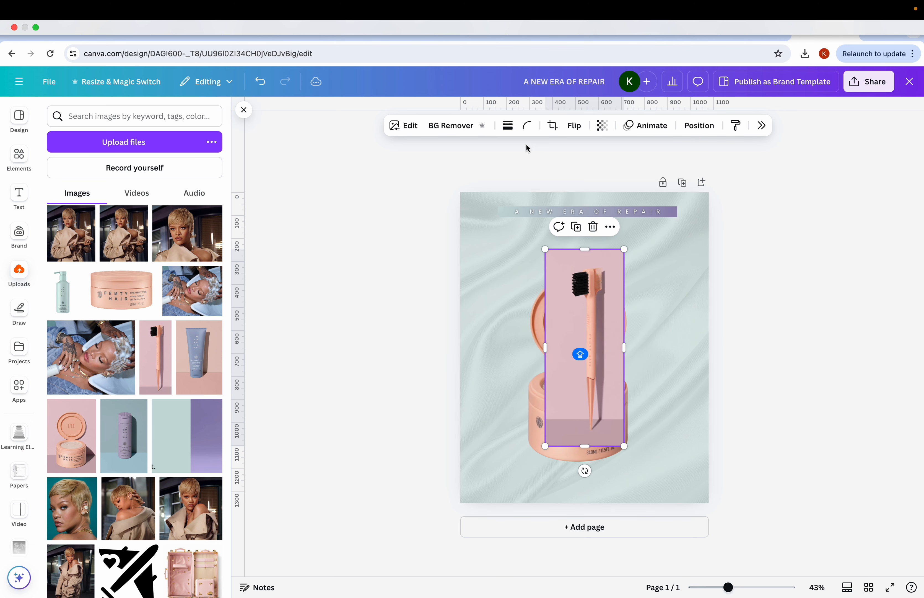
{"action": "left_click", "coordinate": [450, 125]}
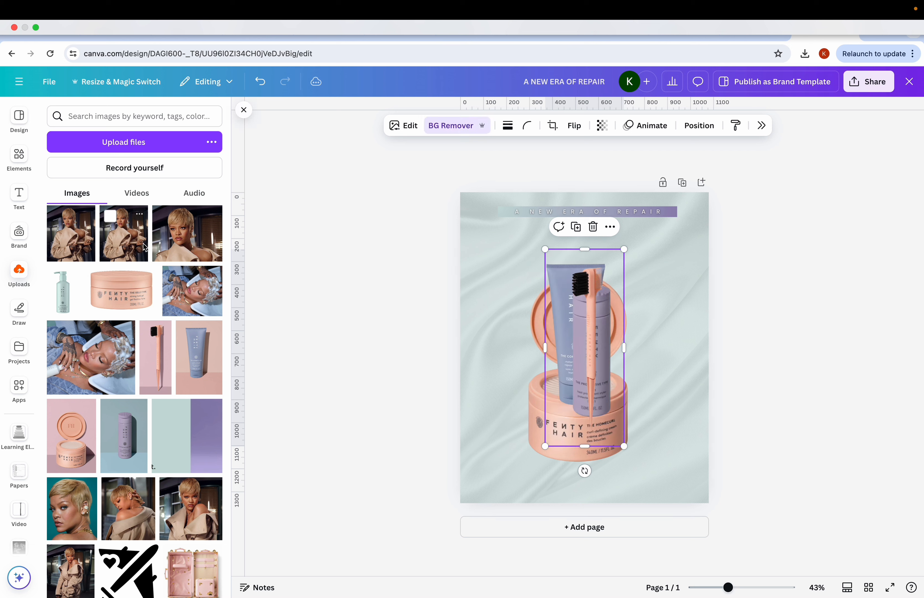
{"action": "left_click", "coordinate": [125, 278]}
{"action": "left_click", "coordinate": [451, 126]}
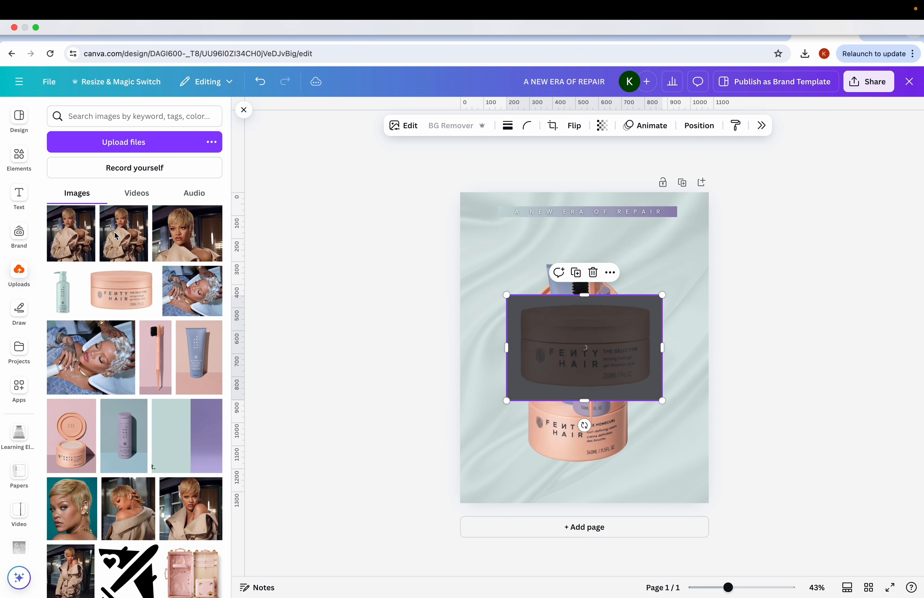
Add the uploaded mint pump bottle and mint "The Richer One" jar images and remove both backgrounds
{"action": "left_click", "coordinate": [64, 282]}
{"action": "left_click", "coordinate": [451, 126]}
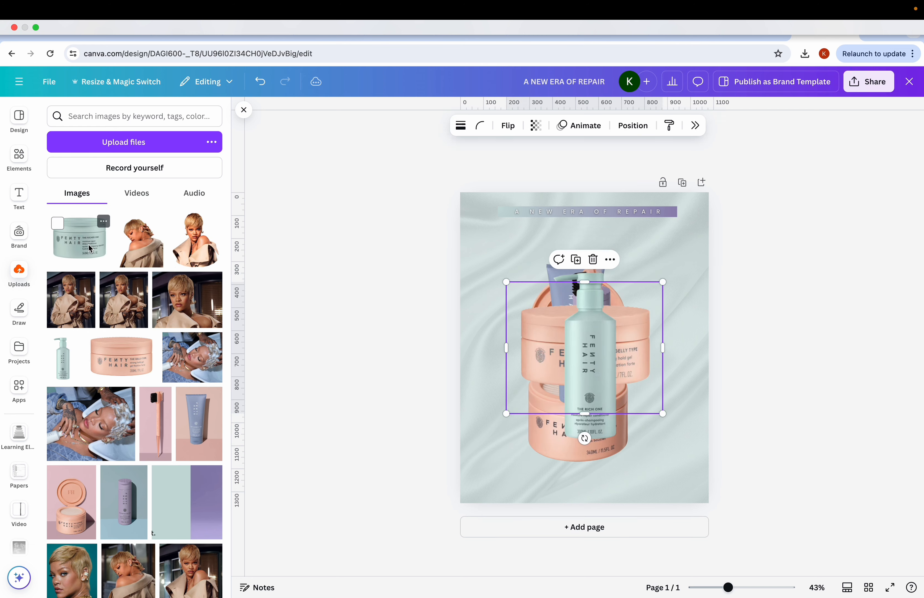
{"action": "left_click", "coordinate": [90, 248]}
{"action": "left_click", "coordinate": [450, 125]}
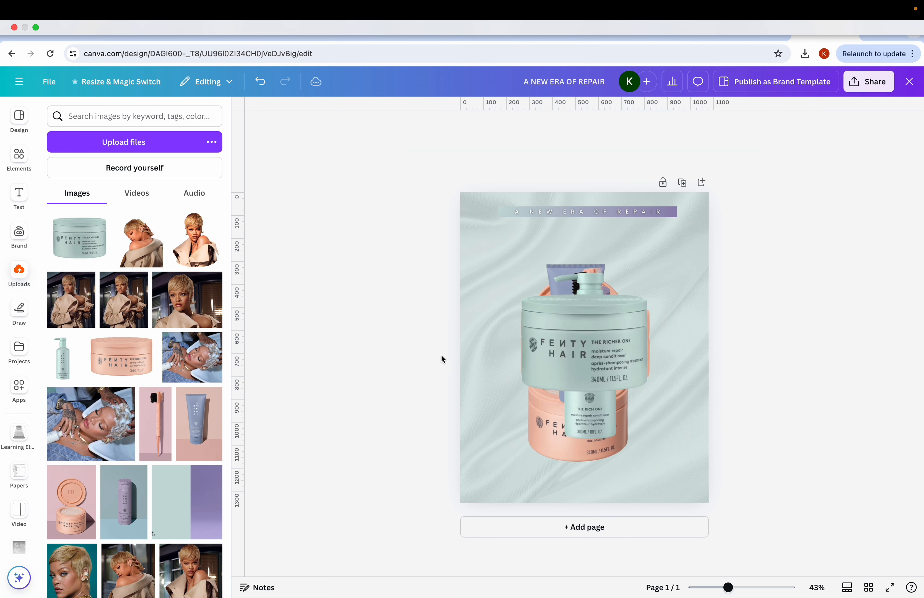
Add a second page and move the mint "The Richer One" jar and the mint pump bottle onto it
{"action": "left_click_drag", "start_coordinate": [615, 383], "coordinate": [621, 443]}
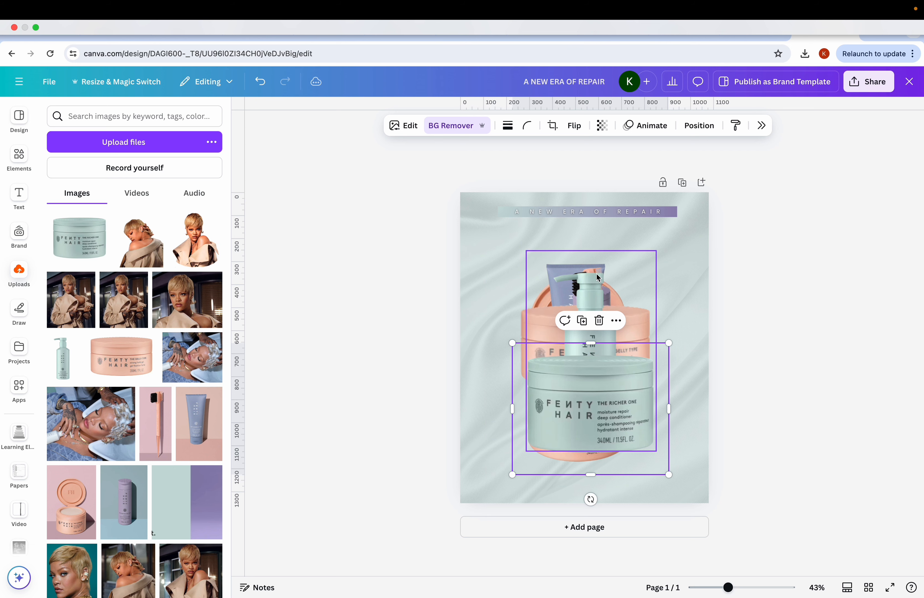
{"action": "left_click", "coordinate": [704, 186]}
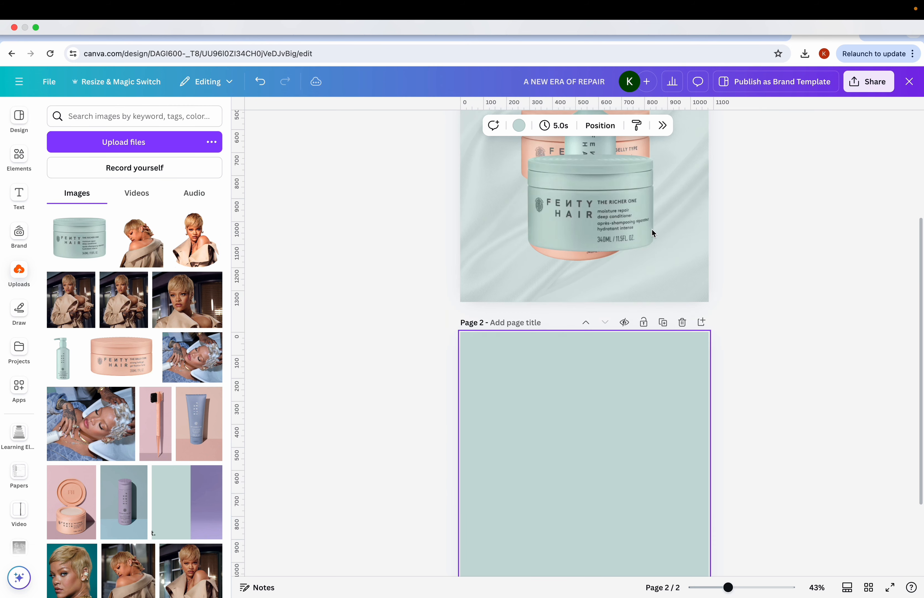
{"action": "left_click_drag", "start_coordinate": [617, 245], "coordinate": [609, 514]}
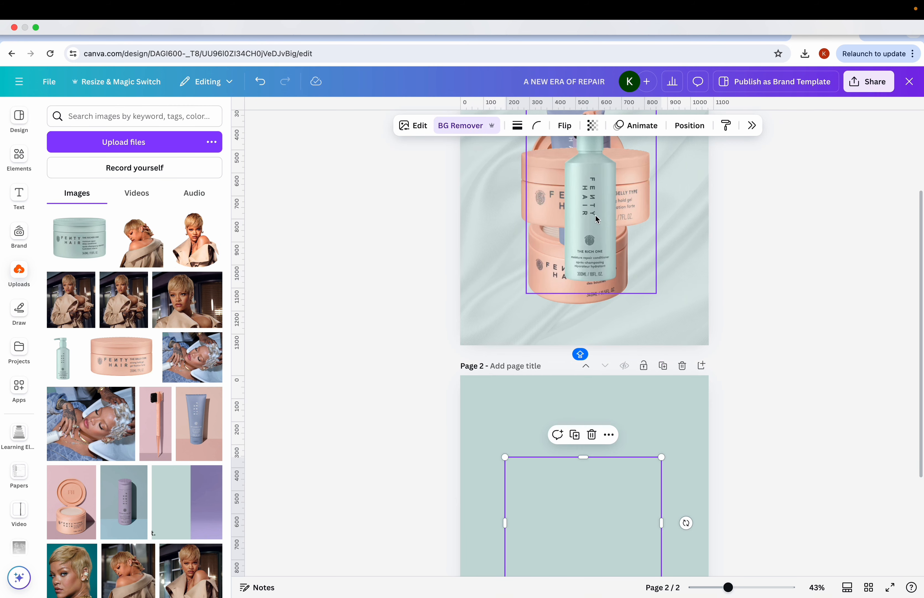
{"action": "left_click", "coordinate": [607, 481]}
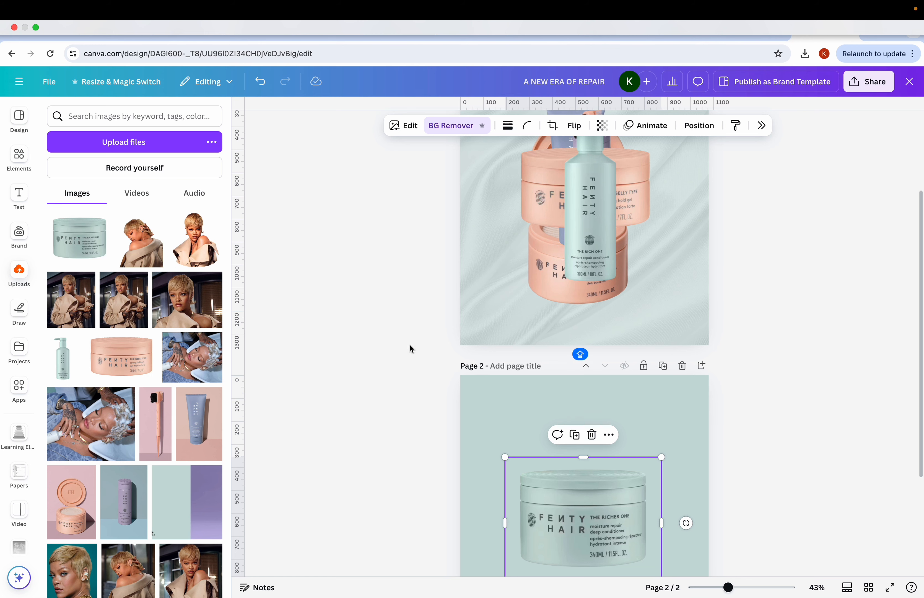
{"action": "left_click_drag", "start_coordinate": [590, 217], "coordinate": [590, 533]}
Move the closed peach "The Gelly Type" jar and the peach brush from page 1 to page 2
{"action": "left_click", "coordinate": [583, 231]}
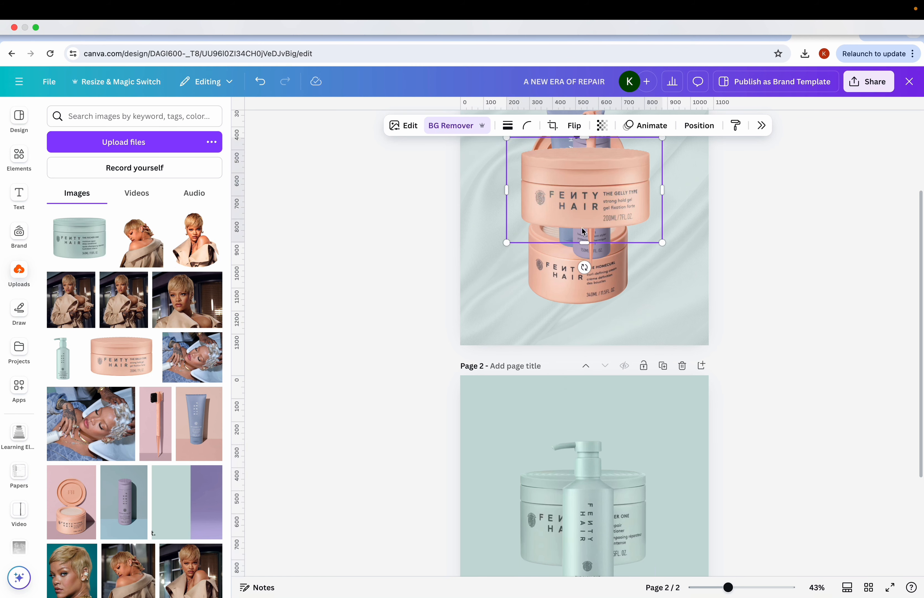
{"action": "left_click_drag", "start_coordinate": [583, 232], "coordinate": [598, 544]}
{"action": "left_click", "coordinate": [587, 254]}
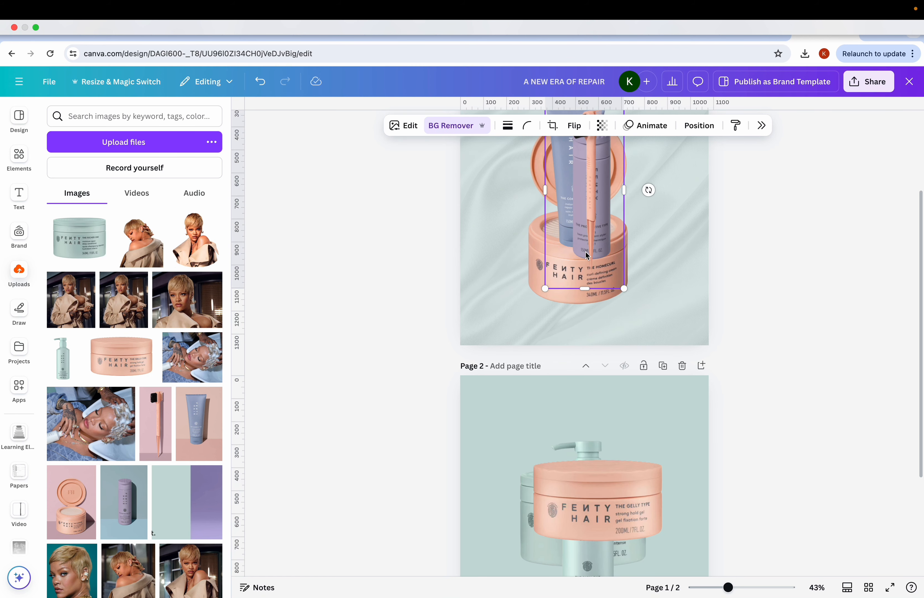
{"action": "left_click_drag", "start_coordinate": [587, 255], "coordinate": [584, 496]}
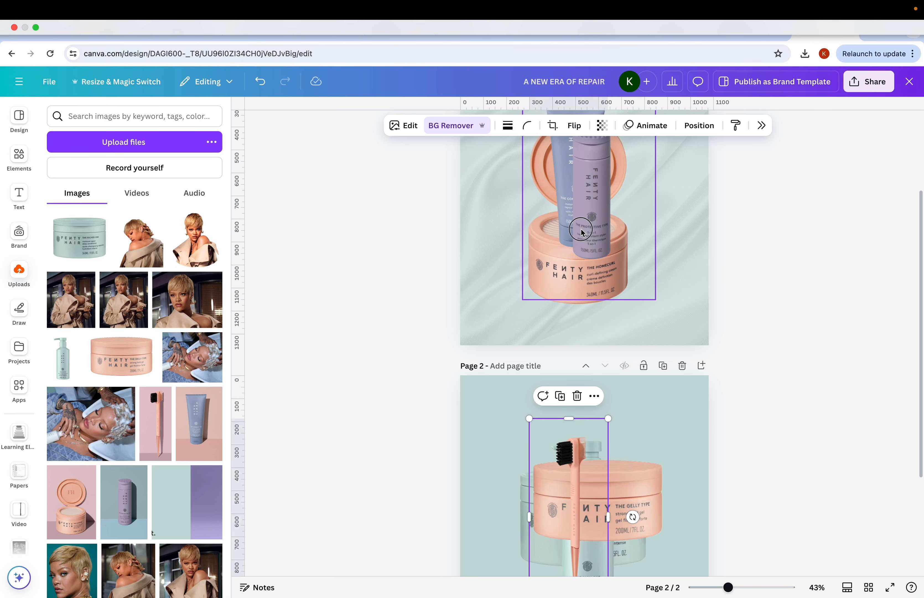
Move the purple bottle and the blue tube from page 1 to page 2
{"action": "scroll", "coordinate": [402, 243], "scroll_direction": "up", "scroll_amount": 2}
{"action": "left_click", "coordinate": [575, 260]}
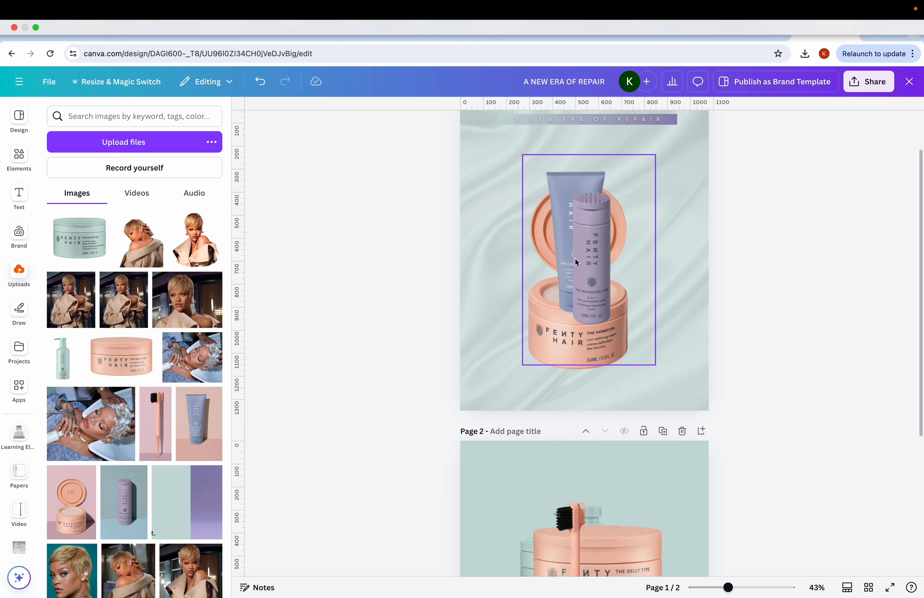
{"action": "left_click_drag", "start_coordinate": [574, 262], "coordinate": [526, 530]}
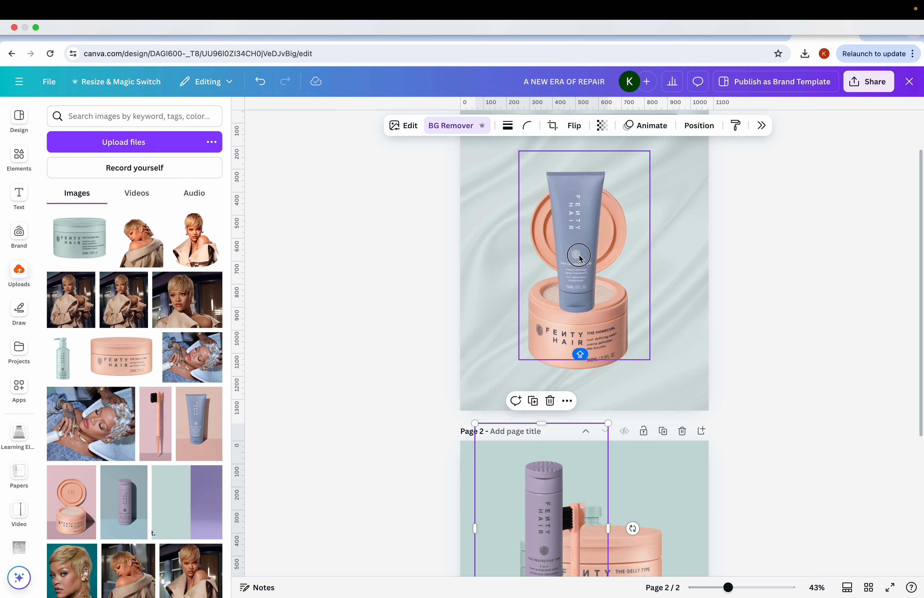
{"action": "left_click_drag", "start_coordinate": [577, 251], "coordinate": [634, 558]}
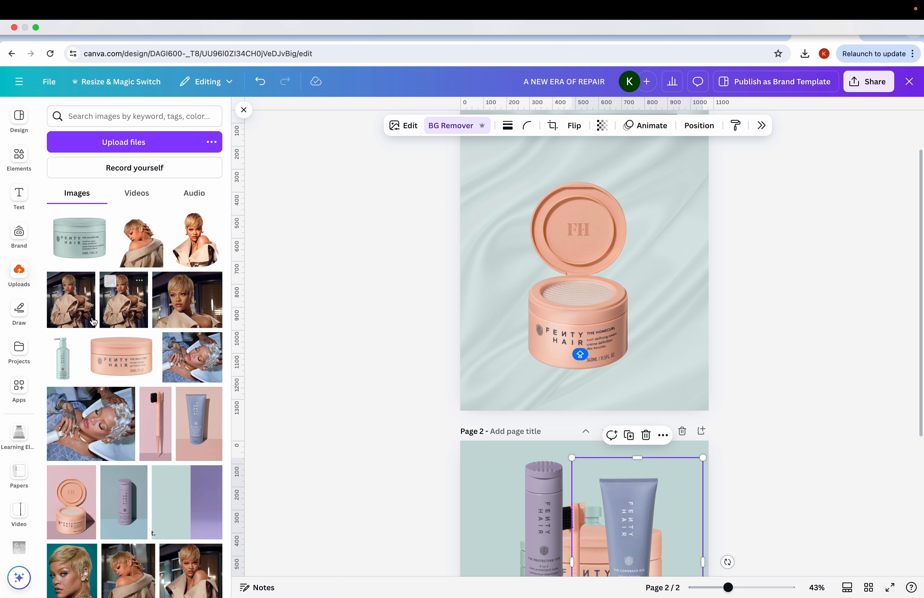
Add the belted-coat, front-facing and over-the-shoulder photos of the trench-coat model to page 1
{"action": "left_click", "coordinate": [77, 317]}
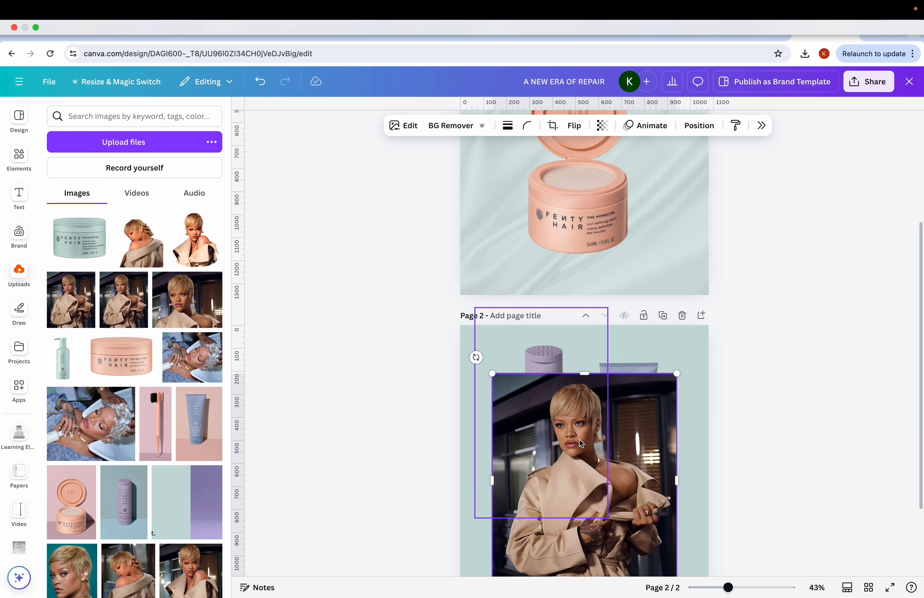
{"action": "left_click_drag", "start_coordinate": [568, 516], "coordinate": [568, 221]}
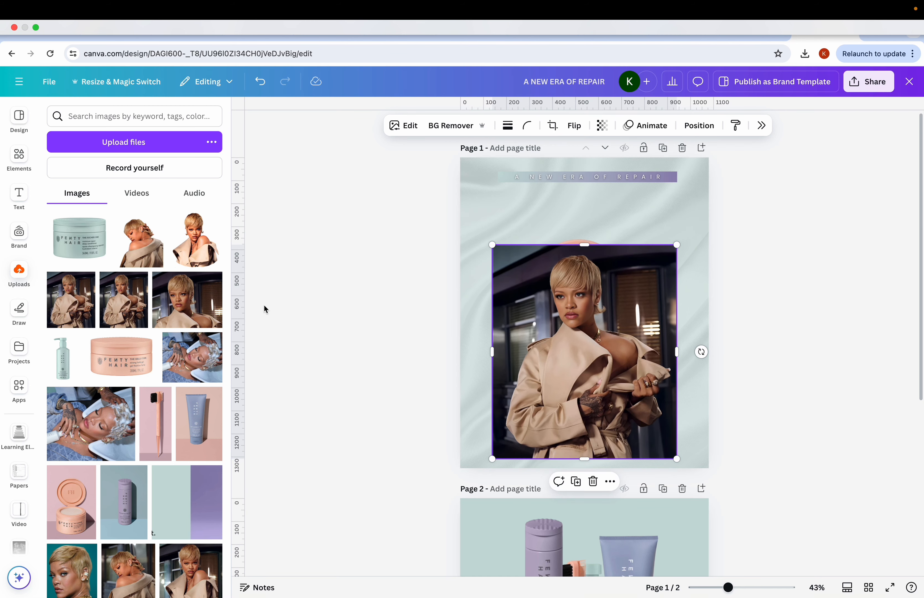
{"action": "scroll", "coordinate": [139, 404], "scroll_direction": "down", "scroll_amount": 2}
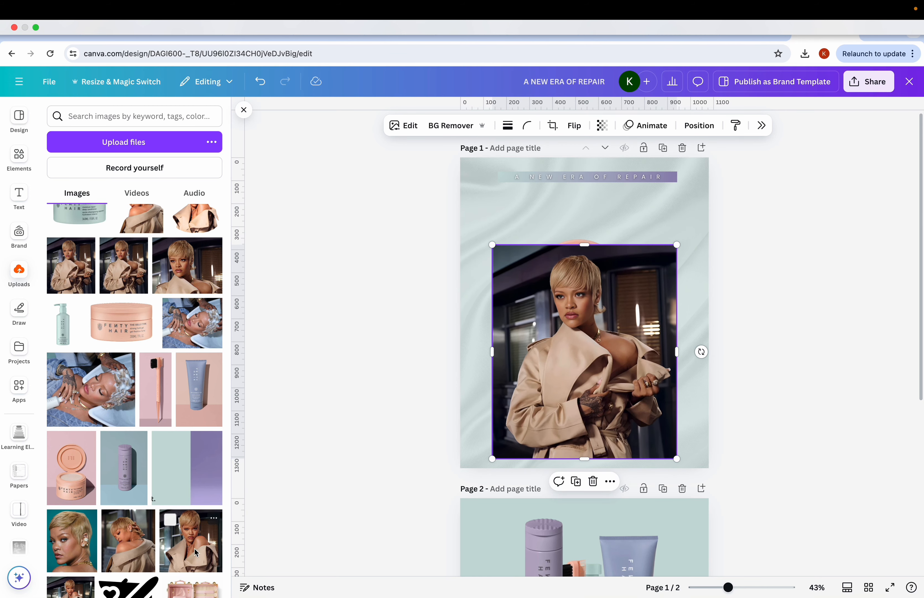
{"action": "left_click", "coordinate": [194, 563]}
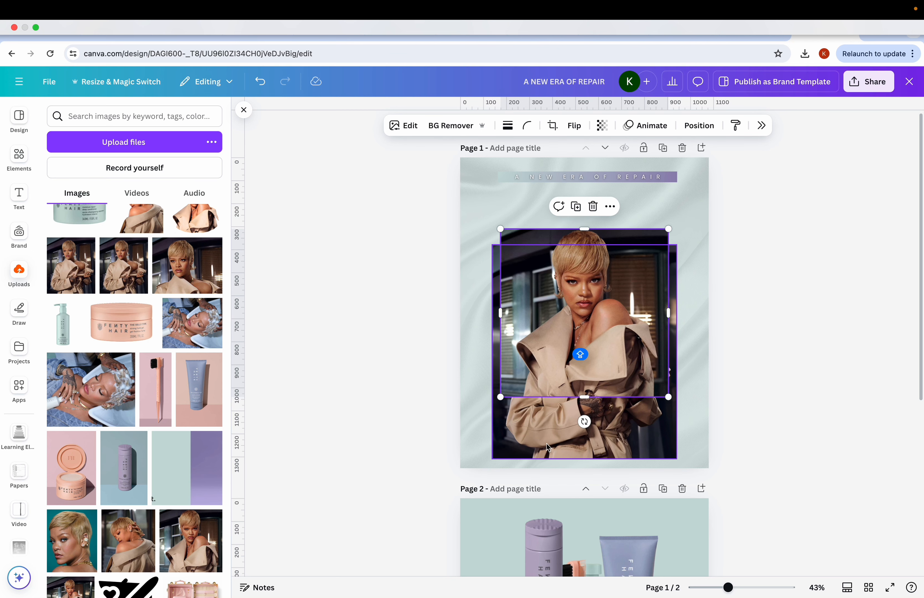
{"action": "left_click", "coordinate": [133, 557]}
{"action": "left_click", "coordinate": [409, 353]}
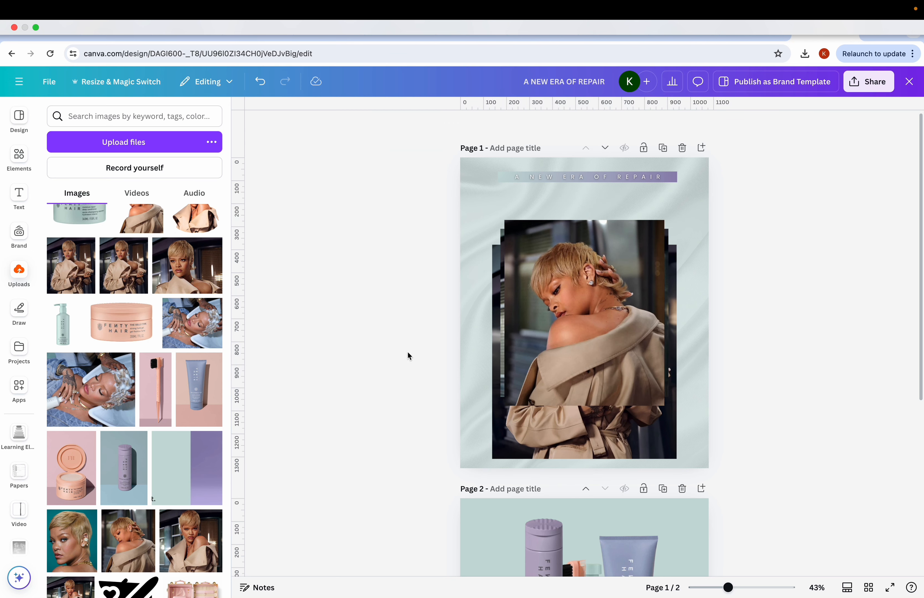
Try to remove the over-the-shoulder photo's background and move the photo to page 2
{"action": "left_click_drag", "start_coordinate": [553, 298], "coordinate": [541, 284]}
{"action": "left_click", "coordinate": [451, 125]}
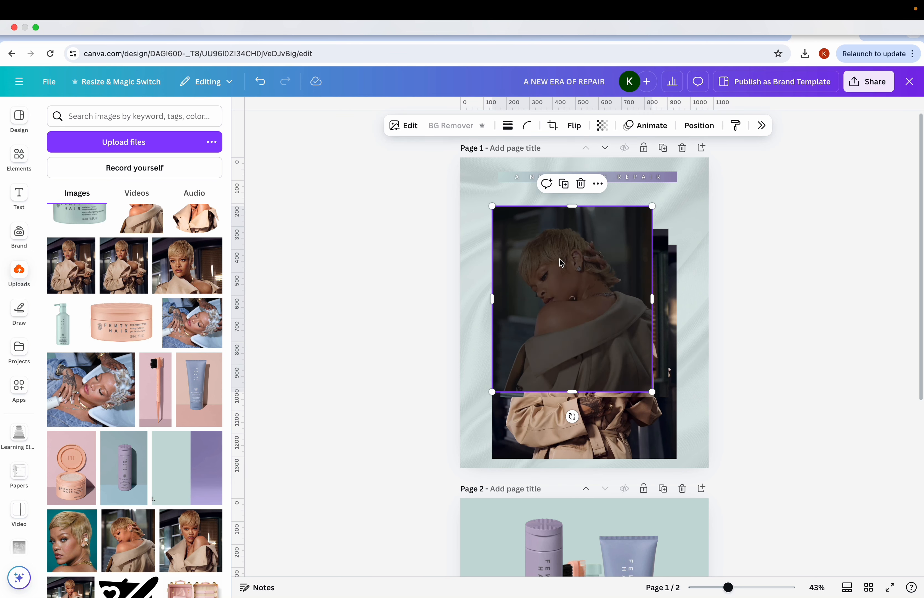
{"action": "left_click_drag", "start_coordinate": [578, 334], "coordinate": [579, 536]}
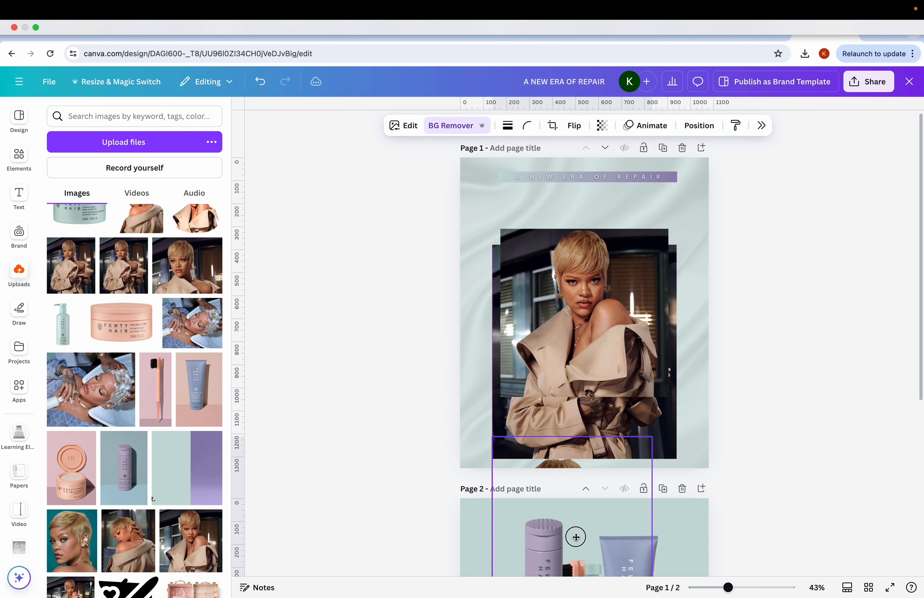
{"action": "scroll", "coordinate": [553, 259], "scroll_direction": "down", "scroll_amount": 5}
{"action": "left_click_drag", "start_coordinate": [556, 280], "coordinate": [556, 389]}
Try to remove the front-facing bare-shoulder photo's background and move the photo to page 2
{"action": "left_click", "coordinate": [548, 181]}
{"action": "scroll", "coordinate": [550, 185], "scroll_direction": "up", "scroll_amount": 4}
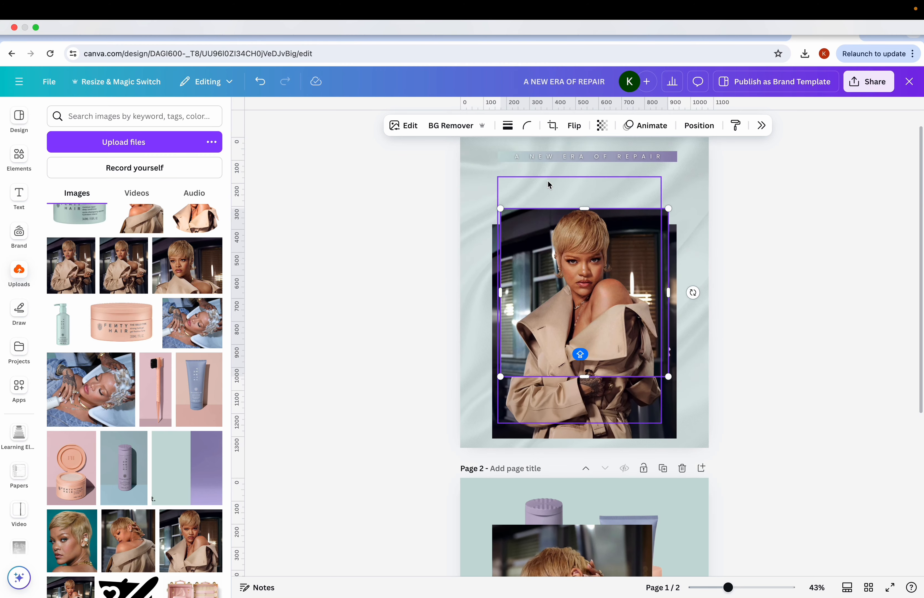
{"action": "left_click", "coordinate": [452, 125]}
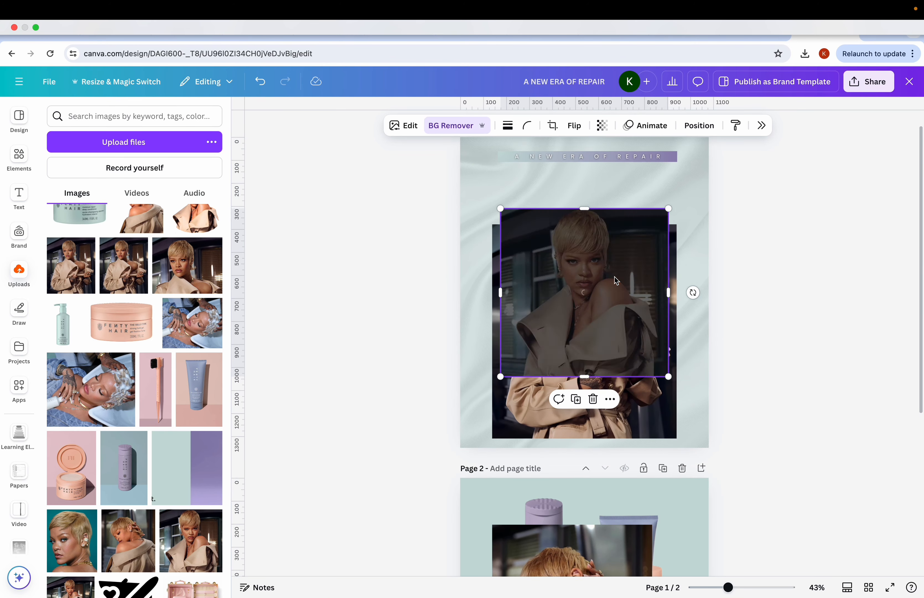
{"action": "scroll", "coordinate": [606, 277], "scroll_direction": "down", "scroll_amount": 3}
{"action": "left_click_drag", "start_coordinate": [600, 220], "coordinate": [596, 555]}
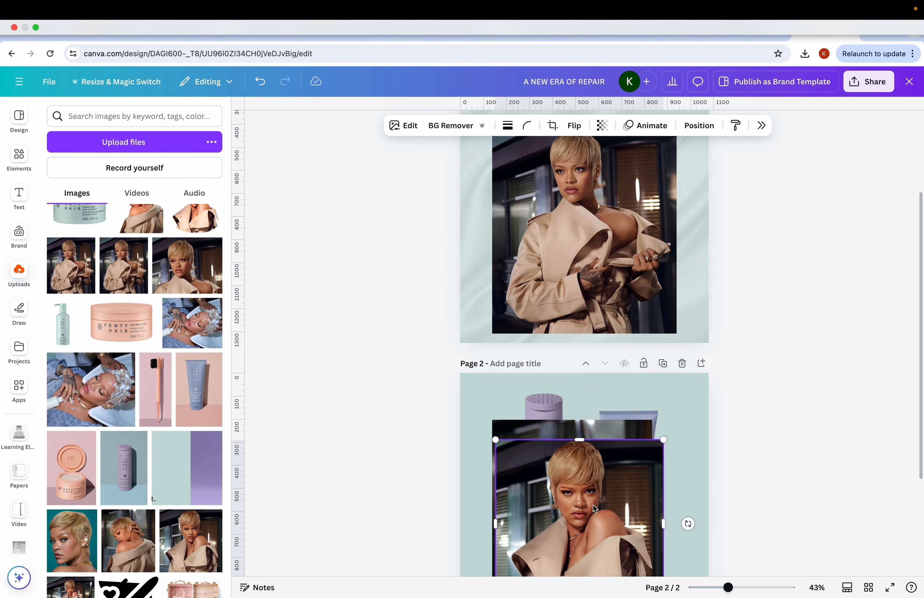
Try to remove the belted-coat photo's background and move the photo to page 2
{"action": "left_click", "coordinate": [591, 234]}
{"action": "left_click", "coordinate": [451, 125]}
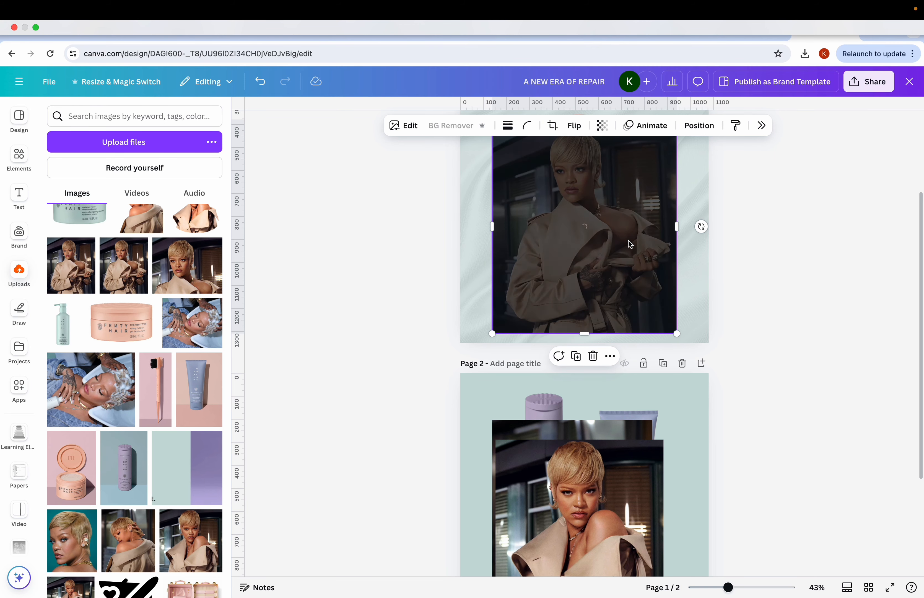
{"action": "left_click_drag", "start_coordinate": [593, 231], "coordinate": [571, 493]}
{"action": "scroll", "coordinate": [574, 505], "scroll_direction": "down", "scroll_amount": 3}
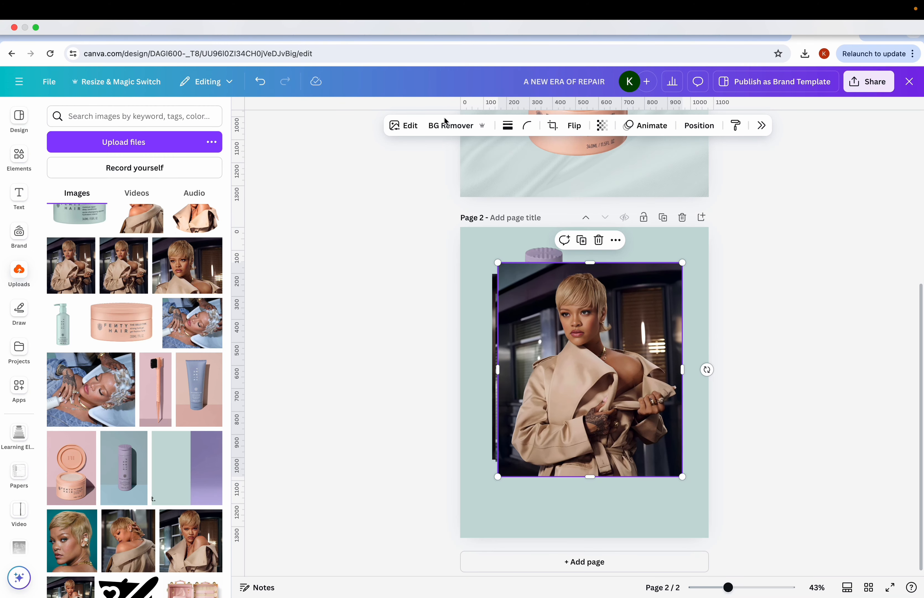
Remove the backgrounds of the belted-coat and front-facing model photos on page 2 and shift both toward the page's right edge
{"action": "left_click", "coordinate": [450, 126]}
{"action": "left_click_drag", "start_coordinate": [589, 309], "coordinate": [648, 321]}
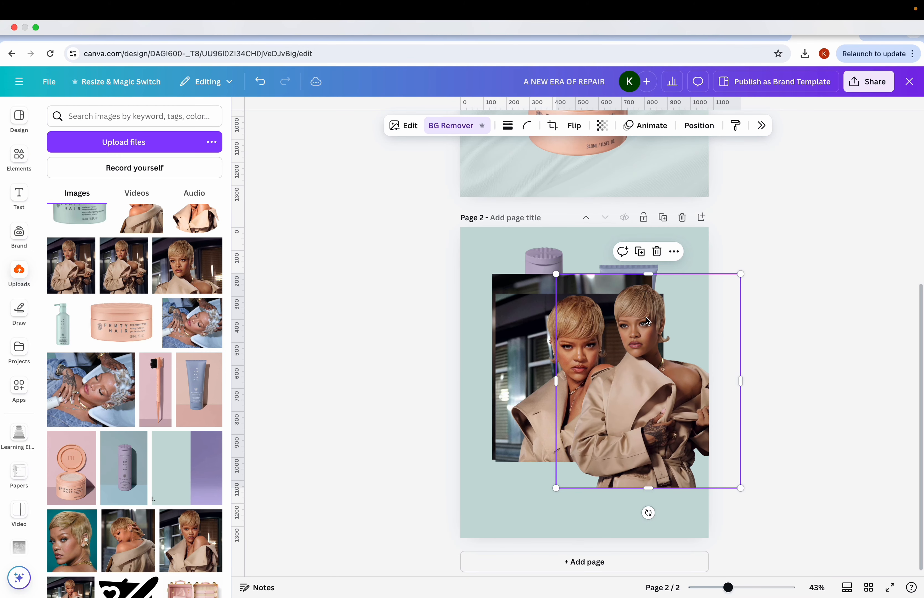
{"action": "left_click", "coordinate": [523, 406]}
{"action": "left_click", "coordinate": [452, 127]}
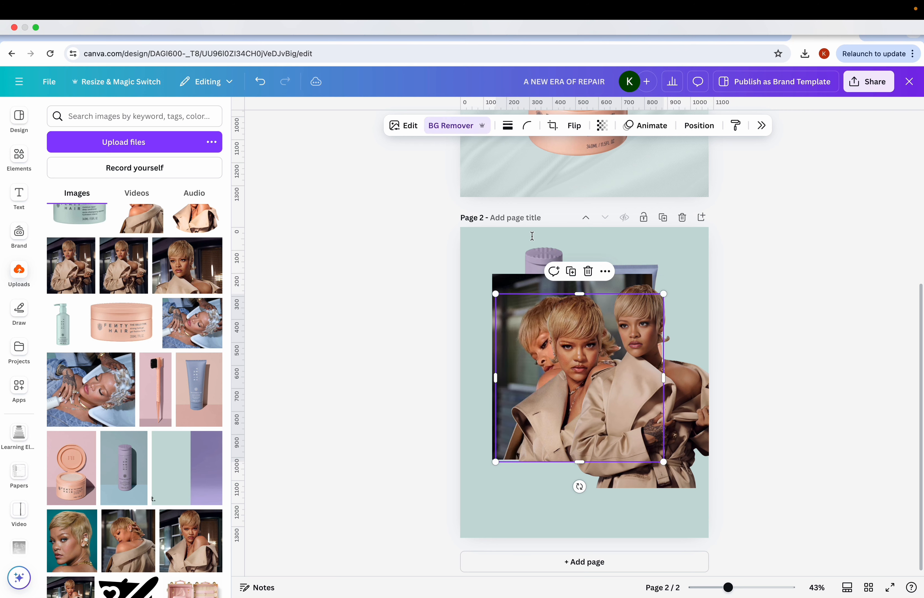
{"action": "left_click", "coordinate": [632, 410]}
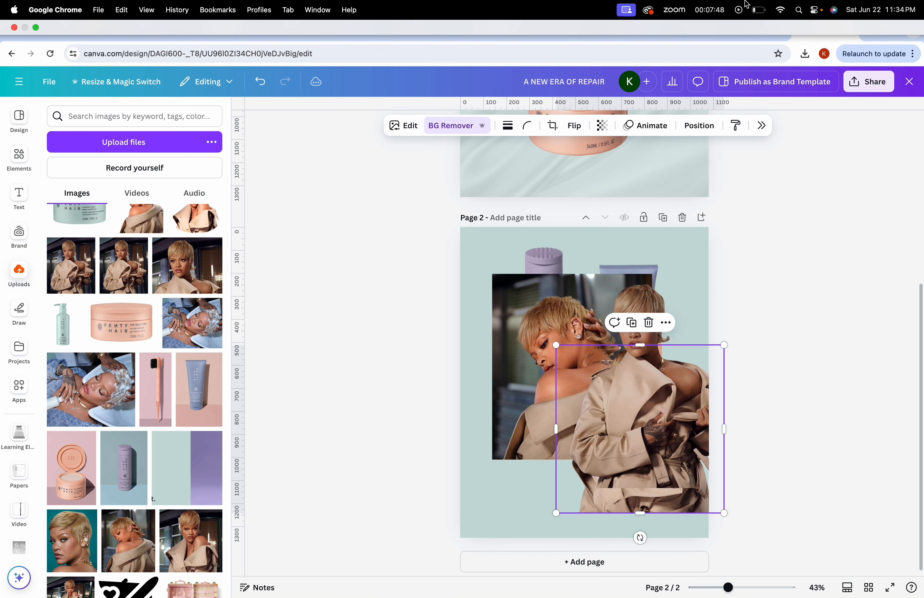
{"action": "left_click", "coordinate": [713, 11]}
{"action": "left_click", "coordinate": [712, 29]}
{"action": "left_click", "coordinate": [710, 12]}
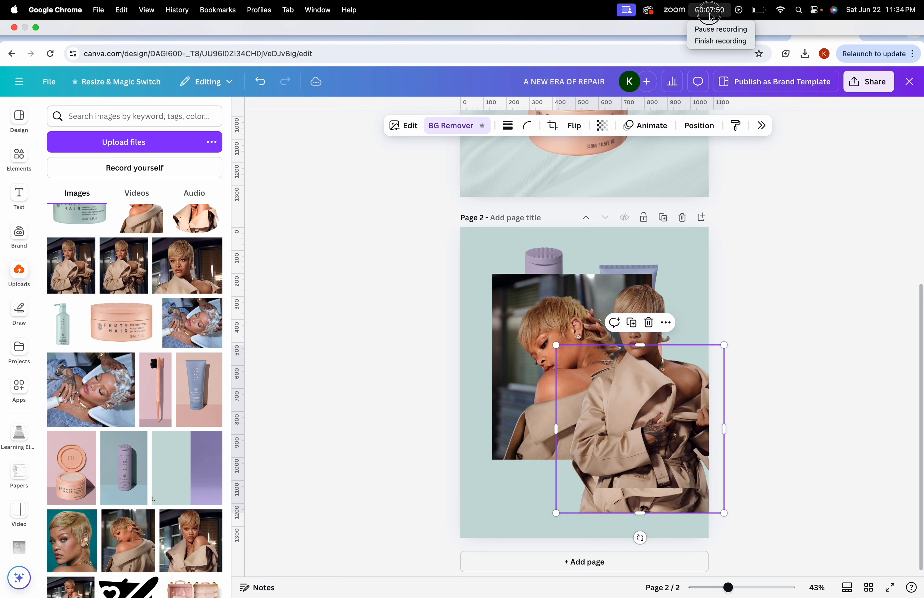
{"action": "left_click", "coordinate": [712, 30]}
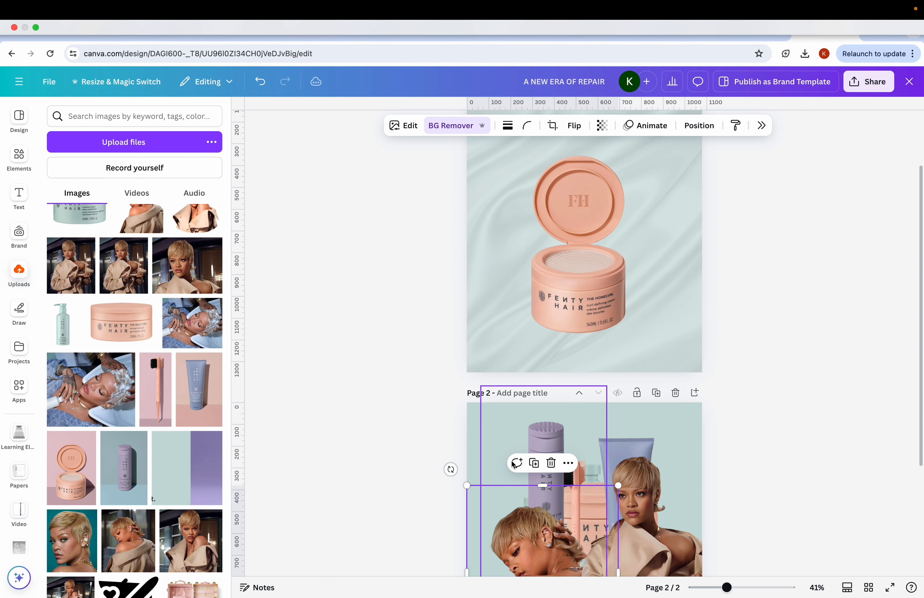
Enlarge the open peach jar on page 1 and move it slightly up, centered beneath the title bar
{"action": "scroll", "coordinate": [512, 464], "scroll_direction": "up", "scroll_amount": 1}
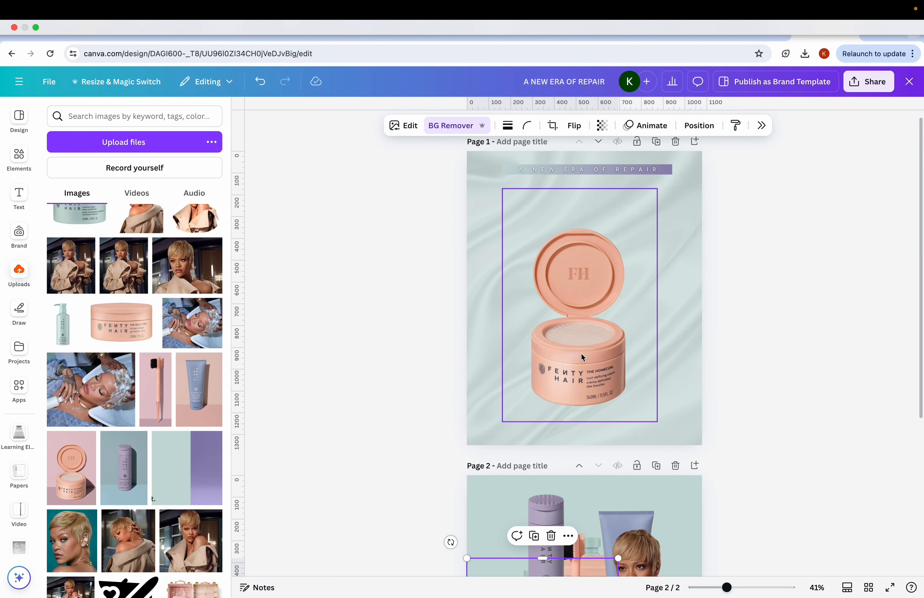
{"action": "left_click", "coordinate": [592, 280]}
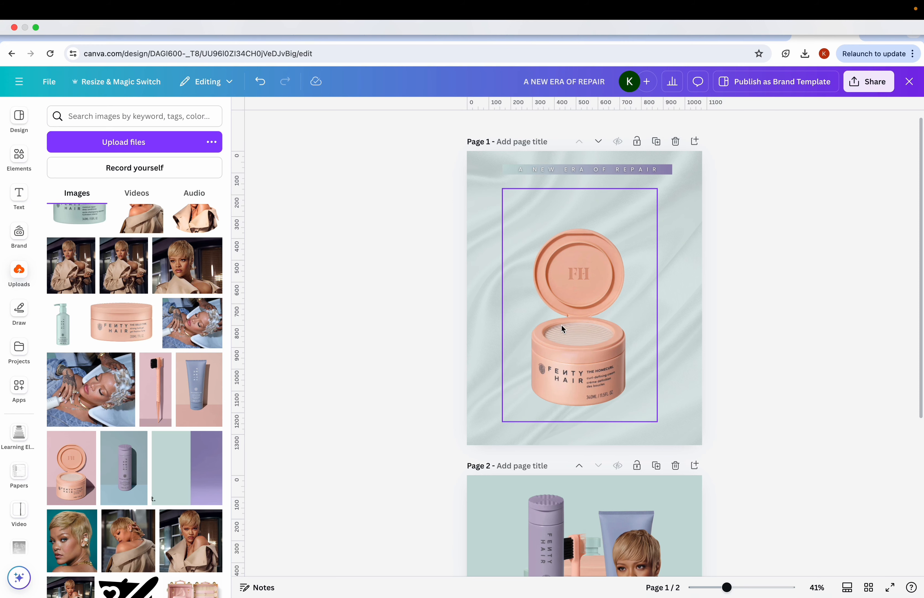
{"action": "left_click", "coordinate": [586, 345]}
{"action": "left_click_drag", "start_coordinate": [658, 187], "coordinate": [685, 163]}
{"action": "left_click_drag", "start_coordinate": [610, 350], "coordinate": [608, 341]}
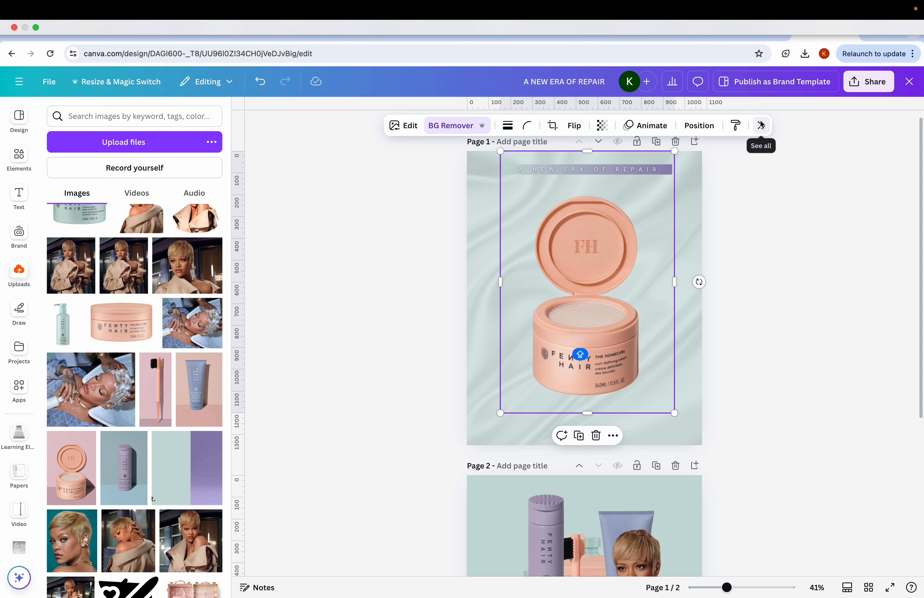
Apply a Drop shadow effect to the open peach jar
{"action": "left_click", "coordinate": [412, 126]}
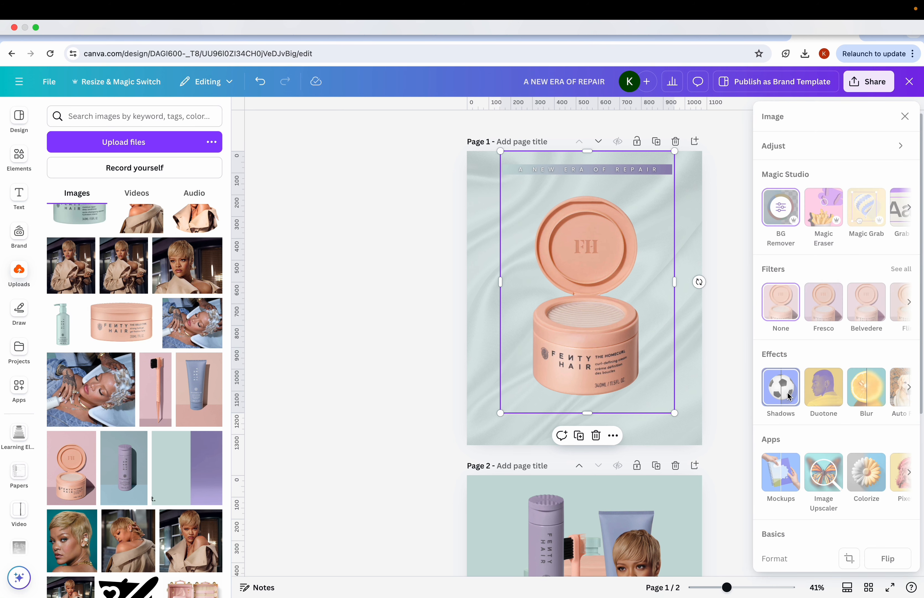
{"action": "left_click", "coordinate": [798, 396]}
{"action": "left_click", "coordinate": [839, 243]}
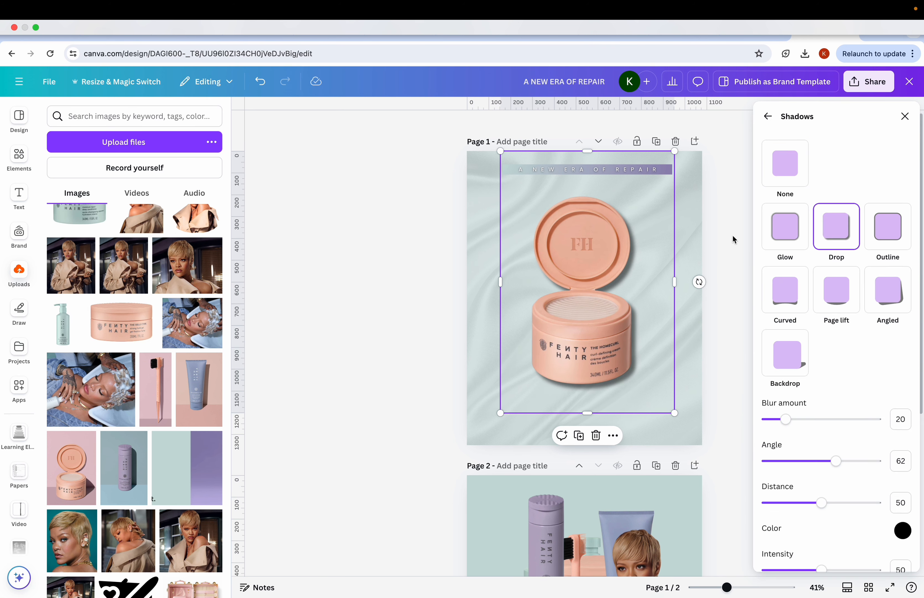
{"action": "left_click", "coordinate": [420, 283]}
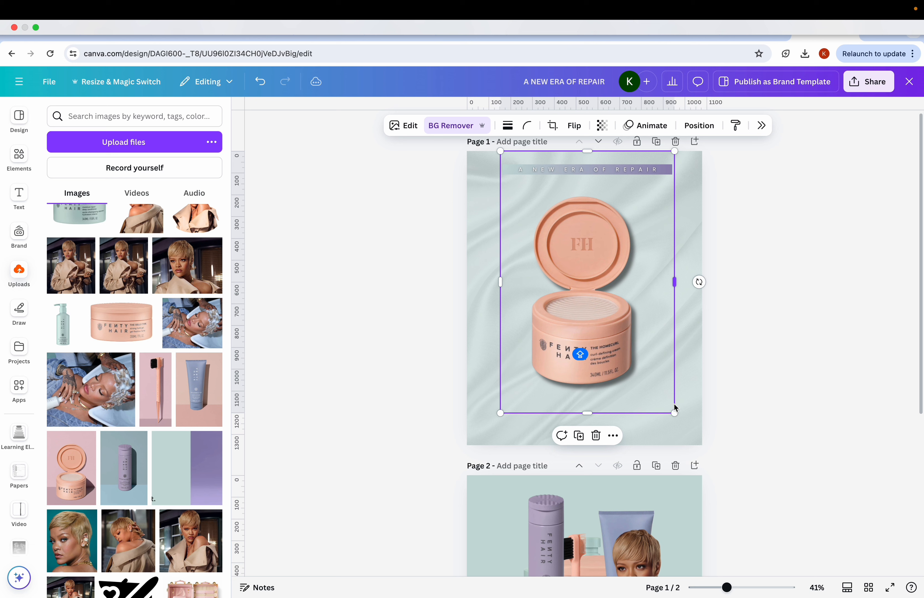
Enlarge the shadowed open peach jar further and reposition it just below the title bar on page 1
{"action": "left_click_drag", "start_coordinate": [676, 415], "coordinate": [709, 435]}
{"action": "left_click_drag", "start_coordinate": [632, 381], "coordinate": [625, 363]}
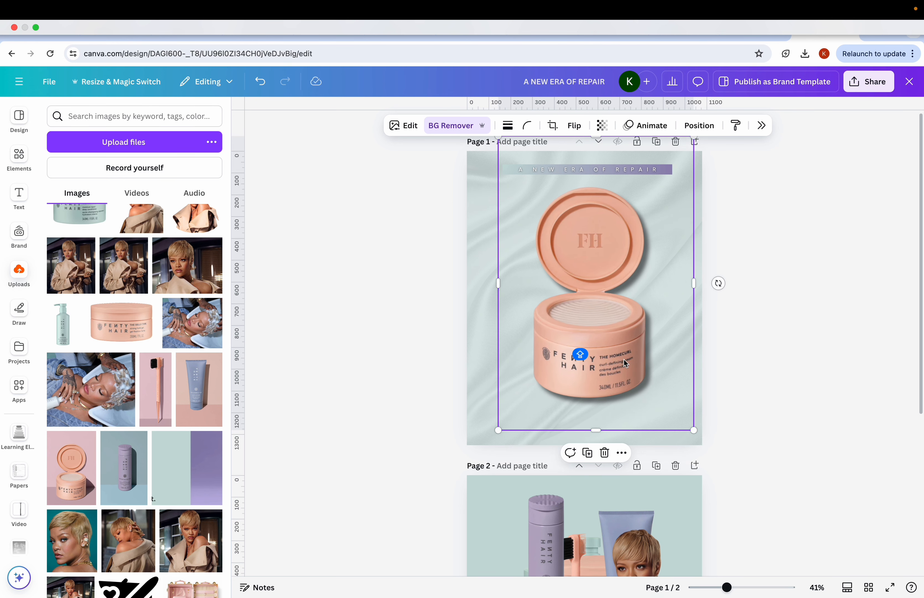
{"action": "scroll", "coordinate": [625, 363], "scroll_direction": "down", "scroll_amount": 6}
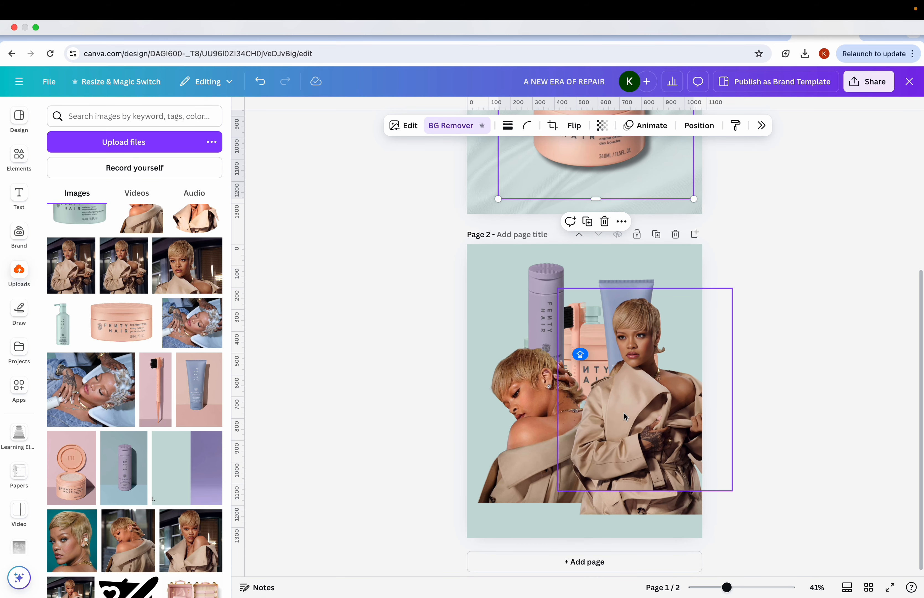
Move the belted-coat model cut-out from page 2 onto page 1, overlapping the open peach jar just below the title bar
{"action": "left_click_drag", "start_coordinate": [617, 409], "coordinate": [591, 390]}
{"action": "scroll", "coordinate": [618, 499], "scroll_direction": "up", "scroll_amount": 5}
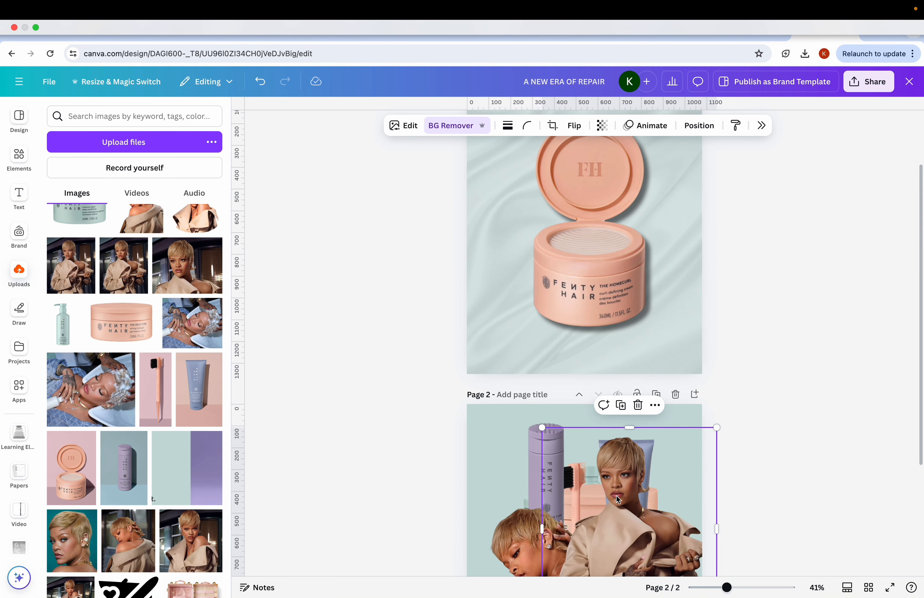
{"action": "left_click_drag", "start_coordinate": [616, 496], "coordinate": [580, 192]}
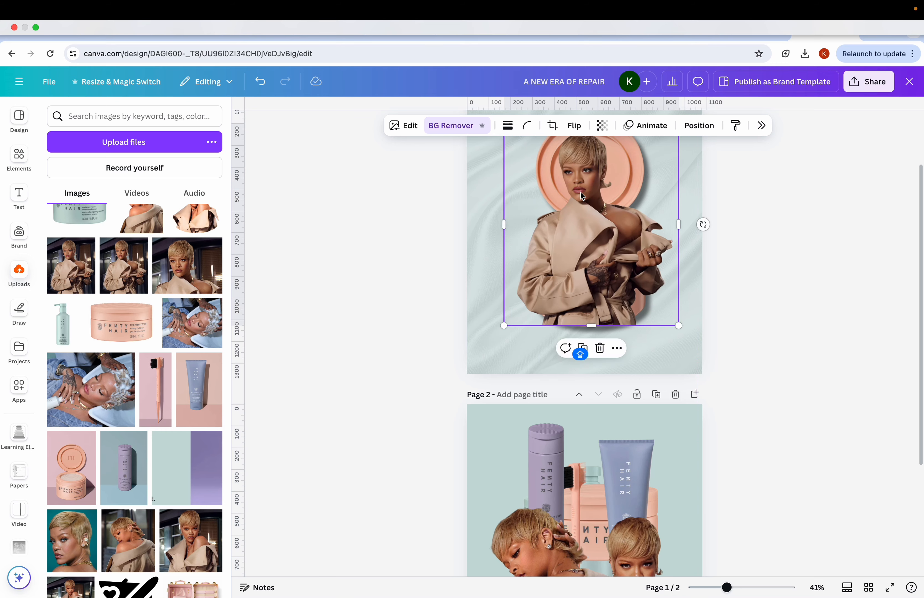
{"action": "scroll", "coordinate": [580, 192], "scroll_direction": "up", "scroll_amount": 3}
{"action": "scroll", "coordinate": [580, 192], "scroll_direction": "up", "scroll_amount": 4}
{"action": "scroll", "coordinate": [581, 196], "scroll_direction": "up", "scroll_amount": 2}
{"action": "scroll", "coordinate": [581, 196], "scroll_direction": "down", "scroll_amount": 5}
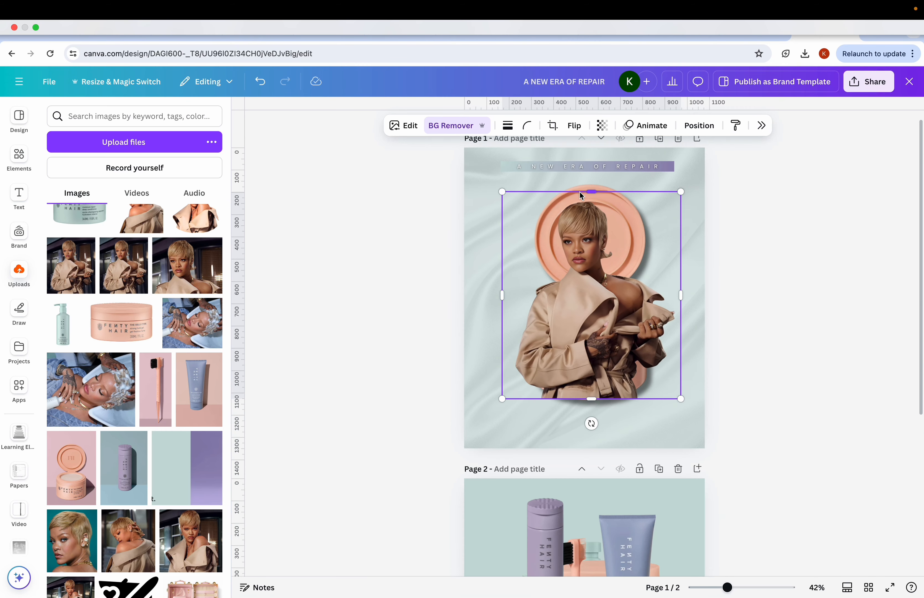
{"action": "scroll", "coordinate": [586, 279], "scroll_direction": "down", "scroll_amount": 5}
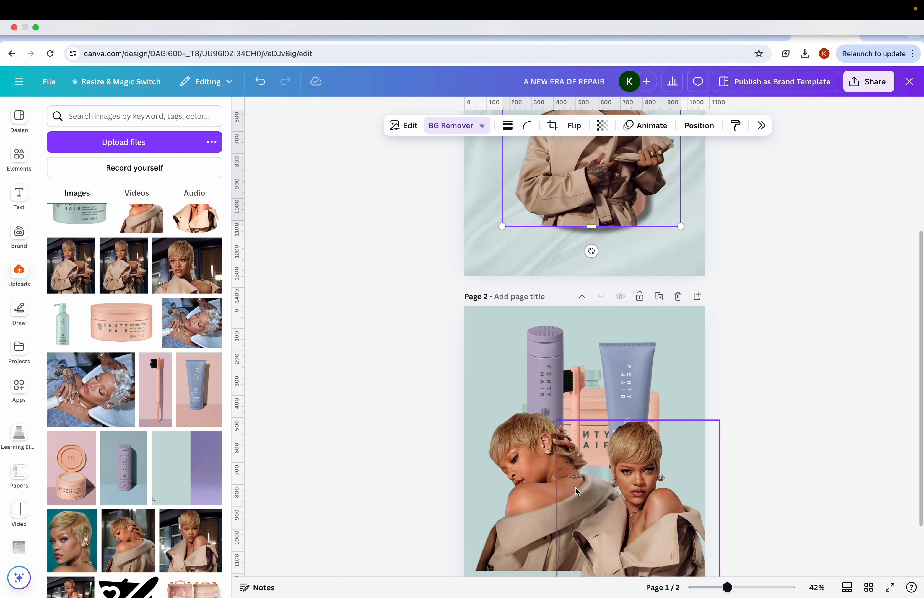
{"action": "scroll", "coordinate": [644, 491], "scroll_direction": "up", "scroll_amount": 5}
{"action": "left_click_drag", "start_coordinate": [567, 273], "coordinate": [570, 266]}
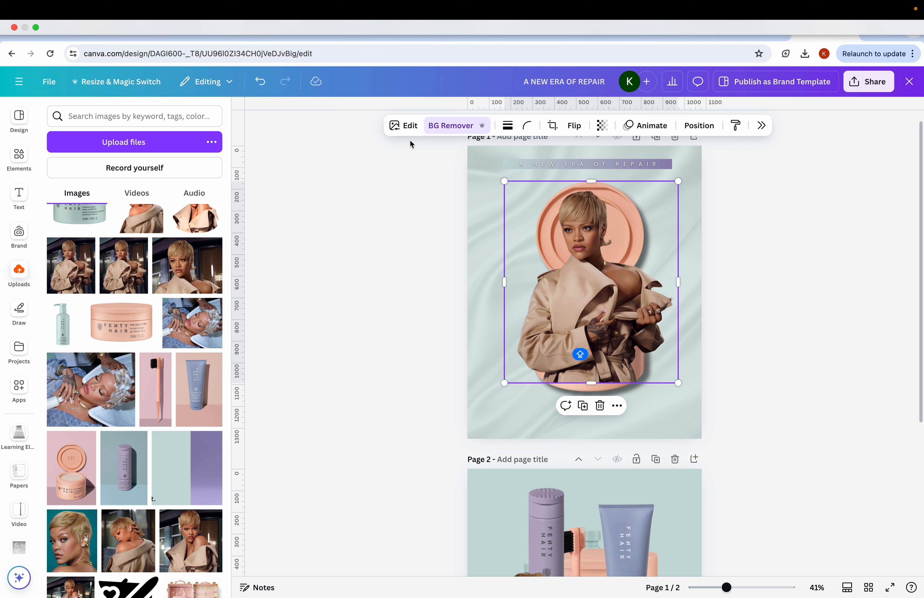
Brighten the belted-coat model photo: brightness 31, contrast 15, highlights 15, shadows 15 and whites 13
{"action": "left_click", "coordinate": [400, 126]}
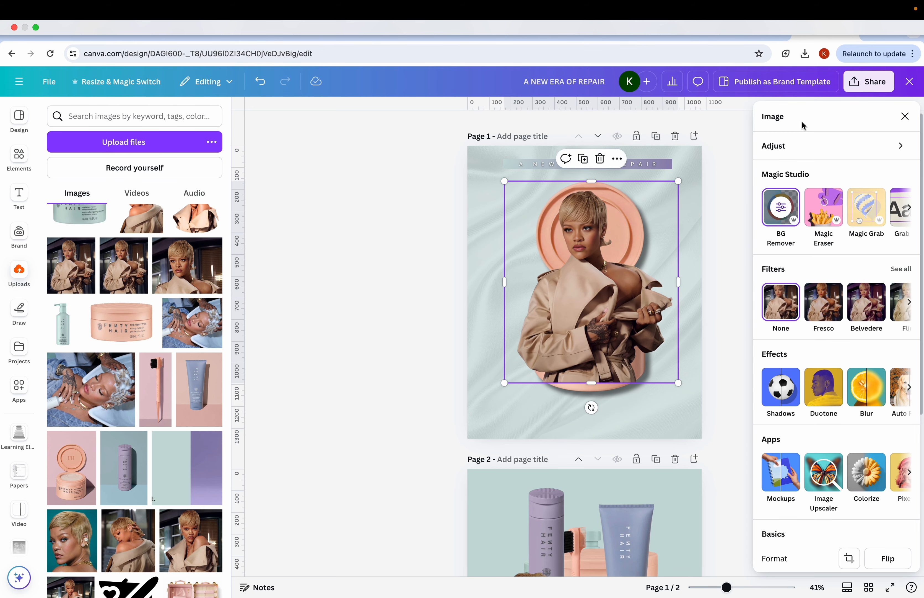
{"action": "left_click", "coordinate": [787, 154]}
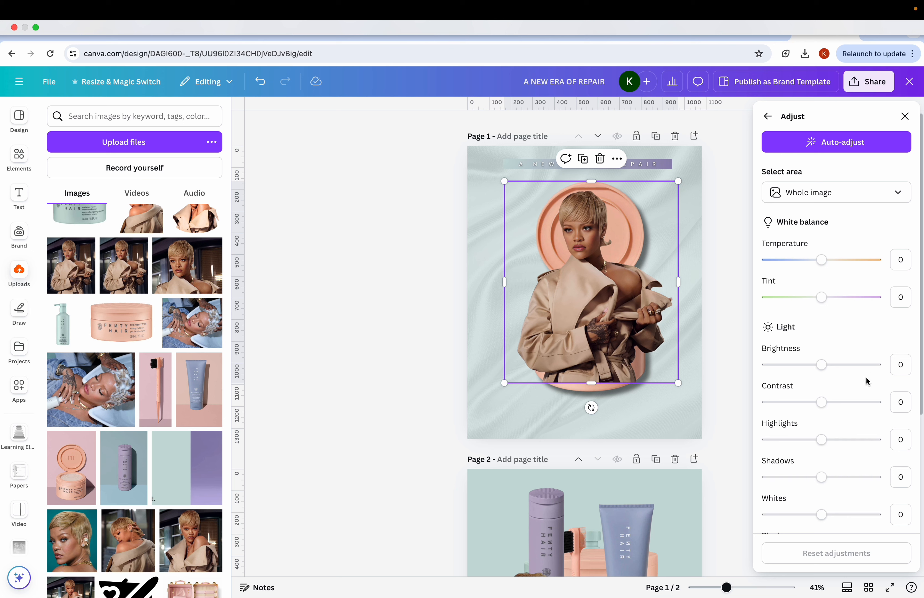
{"action": "left_click_drag", "start_coordinate": [829, 369], "coordinate": [841, 368]}
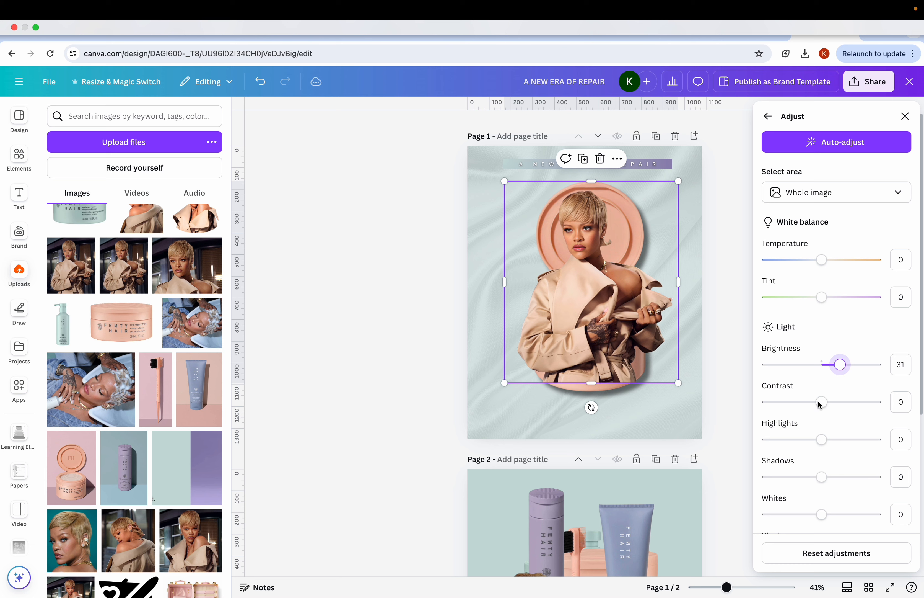
{"action": "left_click_drag", "start_coordinate": [820, 405], "coordinate": [831, 439]}
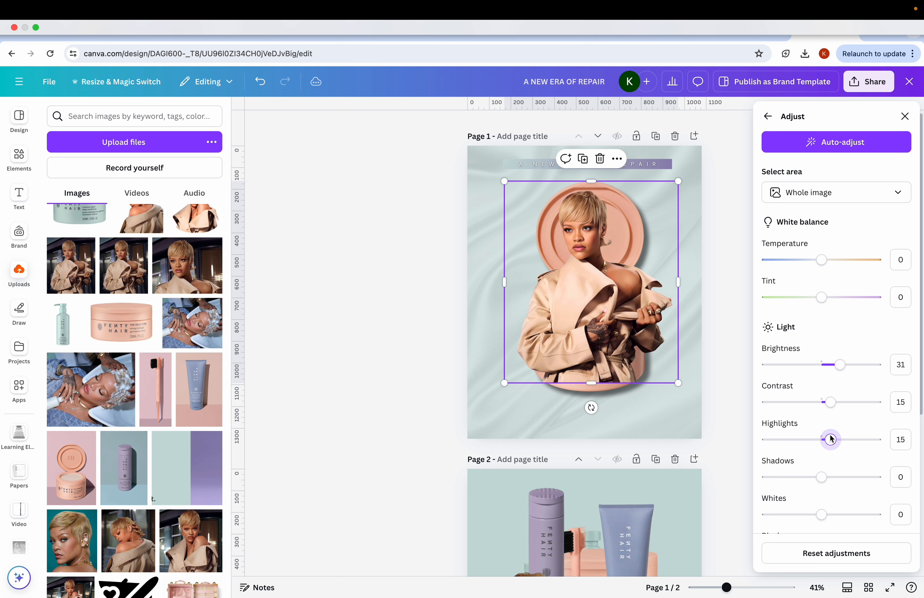
{"action": "left_click_drag", "start_coordinate": [822, 478], "coordinate": [831, 479]}
{"action": "scroll", "coordinate": [830, 479], "scroll_direction": "down", "scroll_amount": 2}
{"action": "left_click", "coordinate": [469, 435]}
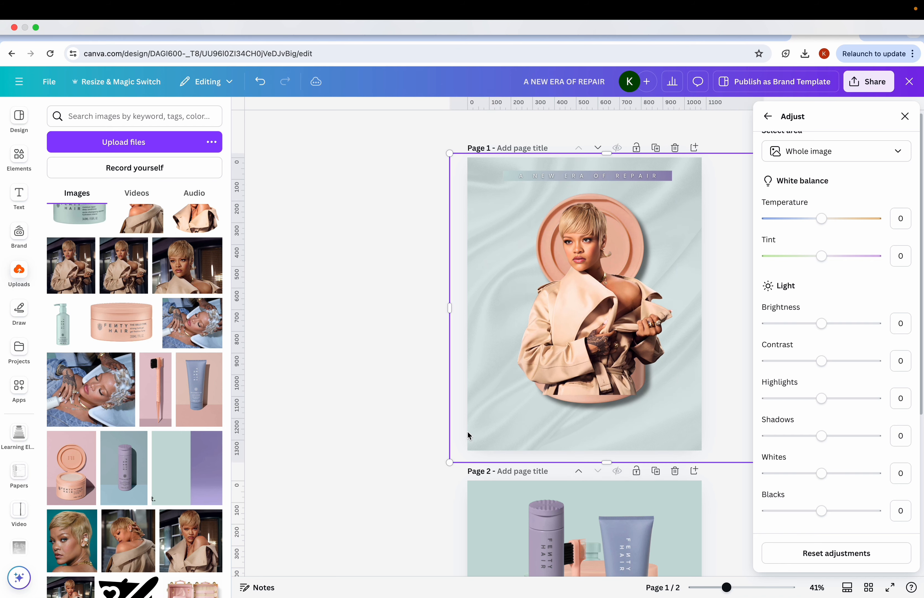
Shift the belted-coat model up toward page 1's left edge and lower the open peach jar so its opening is exposed
{"action": "left_click_drag", "start_coordinate": [534, 402], "coordinate": [513, 390]}
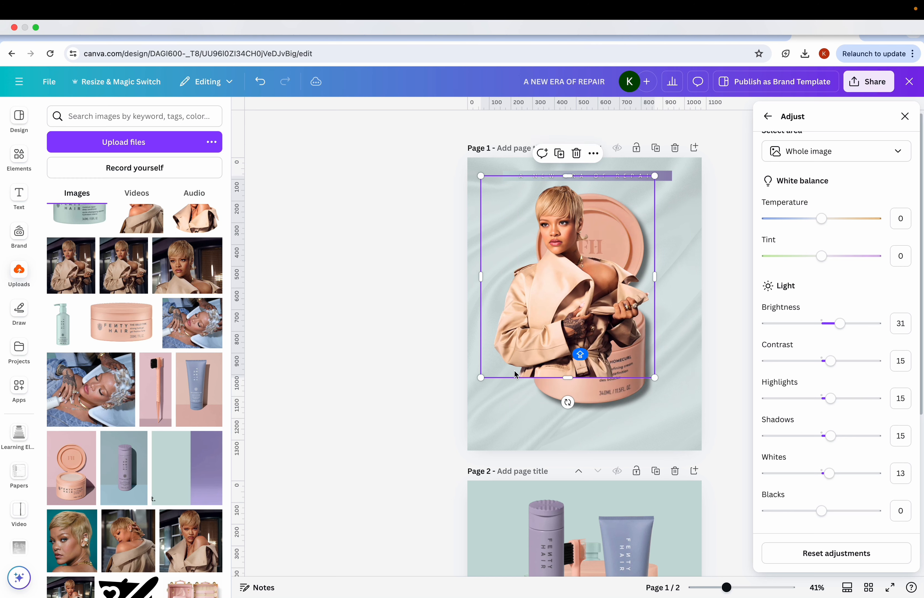
{"action": "scroll", "coordinate": [572, 395], "scroll_direction": "up", "scroll_amount": 3}
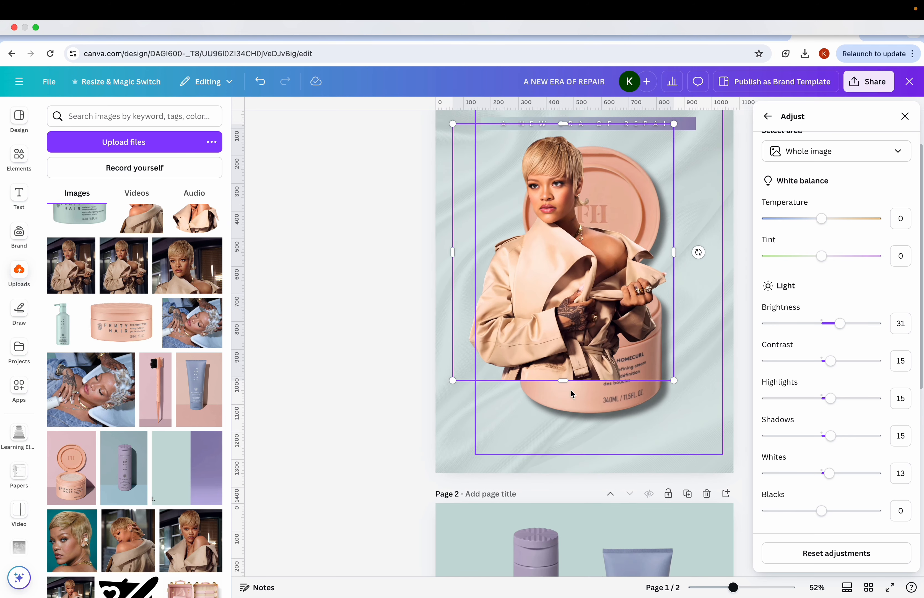
{"action": "left_click", "coordinate": [378, 409]}
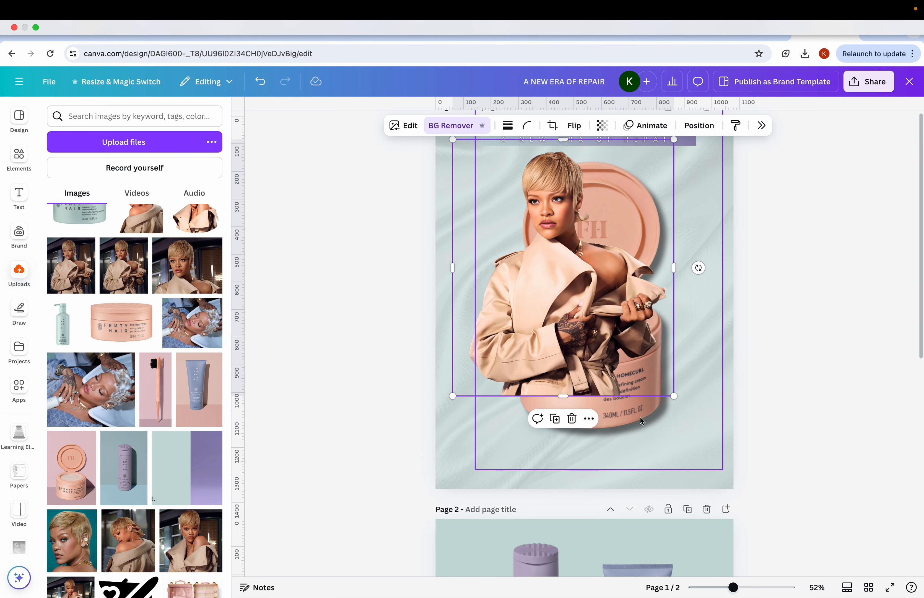
{"action": "left_click_drag", "start_coordinate": [626, 420], "coordinate": [623, 435]}
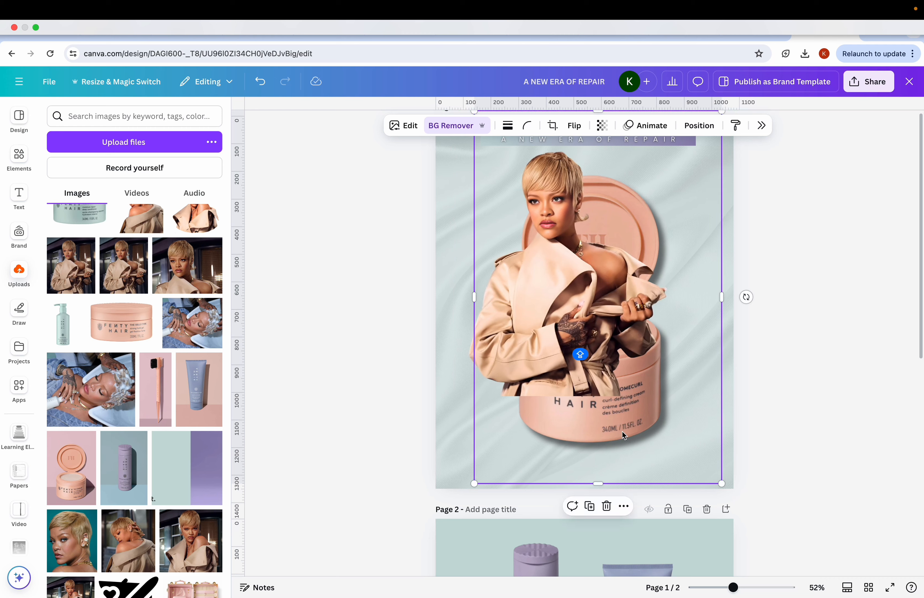
{"action": "left_click", "coordinate": [357, 334]}
{"action": "left_click_drag", "start_coordinate": [585, 317], "coordinate": [540, 296]}
{"action": "left_click_drag", "start_coordinate": [594, 415], "coordinate": [590, 417]}
{"action": "scroll", "coordinate": [563, 384], "scroll_direction": "up", "scroll_amount": 1}
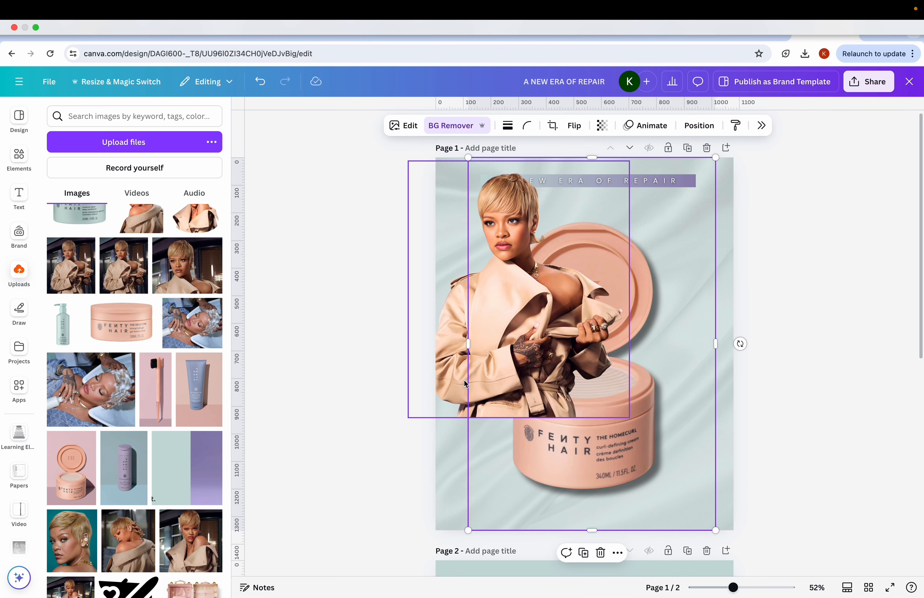
Position the belted-coat model above the peach jar's opening so she appears to rise out of it, nudging the jar slightly down
{"action": "left_click", "coordinate": [339, 348]}
{"action": "left_click_drag", "start_coordinate": [539, 334], "coordinate": [609, 331]}
{"action": "mouse_move", "coordinate": [538, 449]}
{"action": "left_mouse_down"}
{"action": "mouse_move", "coordinate": [537, 505]}
{"action": "mouse_move", "coordinate": [536, 454]}
{"action": "left_mouse_up"}
{"action": "left_click", "coordinate": [346, 370]}
{"action": "left_click_drag", "start_coordinate": [579, 322], "coordinate": [607, 356]}
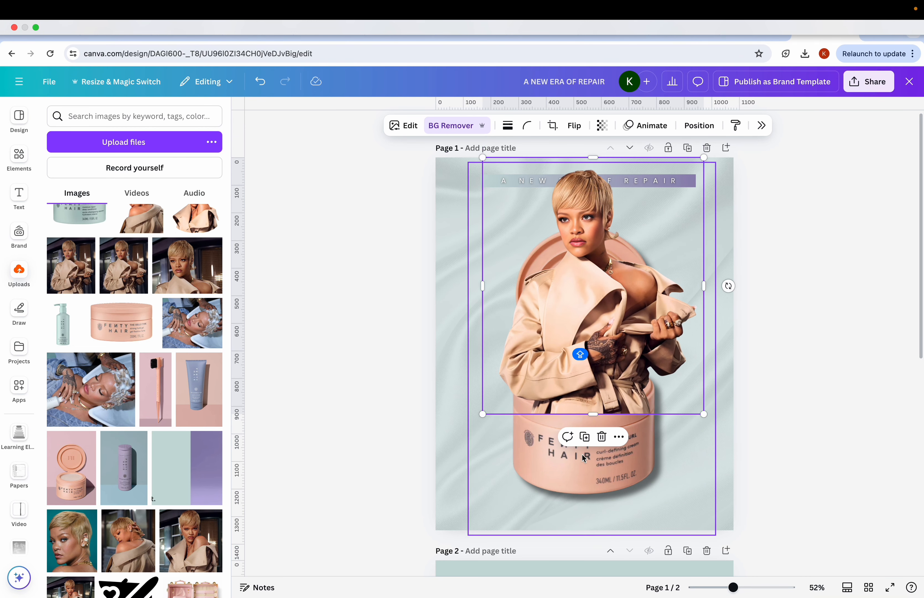
Move the model and the peach jar down together until her hair sits just below the title bar
{"action": "left_click", "coordinate": [552, 455]}
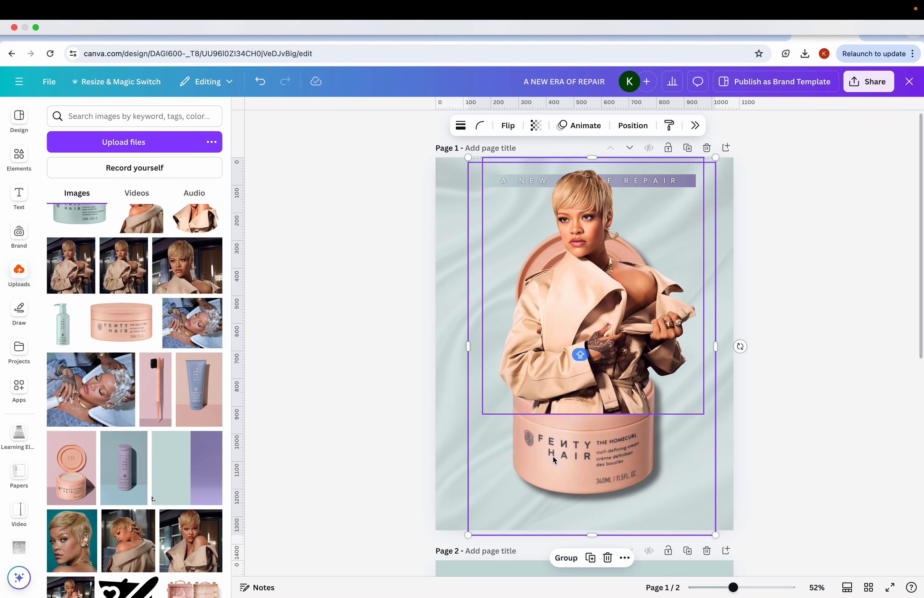
{"action": "left_click_drag", "start_coordinate": [552, 454], "coordinate": [551, 475]}
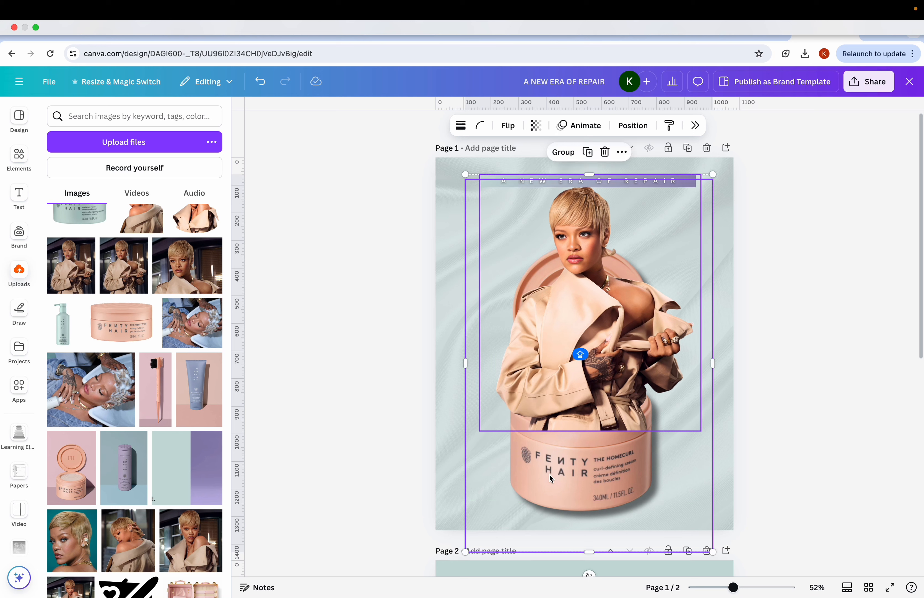
{"action": "left_click", "coordinate": [347, 375]}
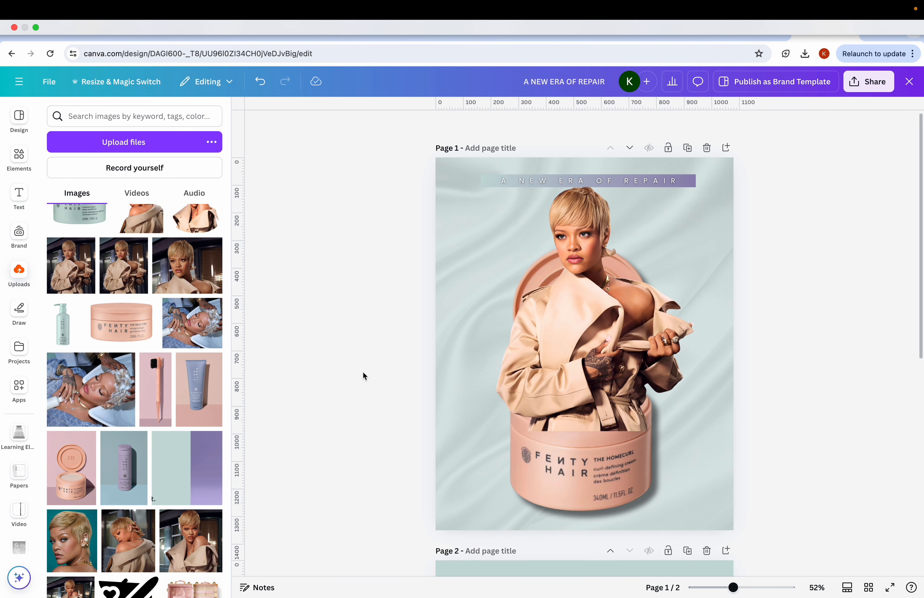
Erase the straight bottom edge of the model's coat into a curve with the Background Remover's Erase brush
{"action": "left_click", "coordinate": [585, 365]}
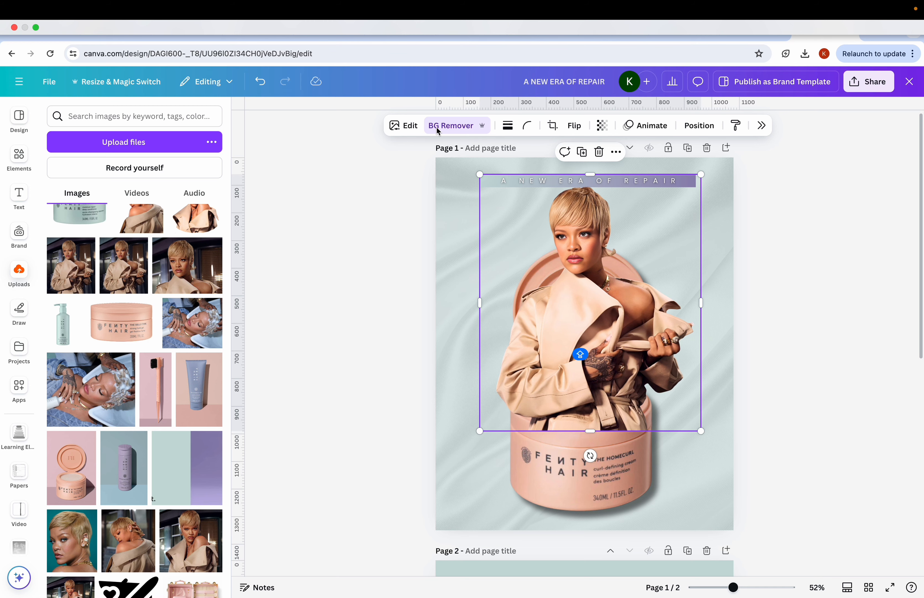
{"action": "left_click", "coordinate": [450, 125]}
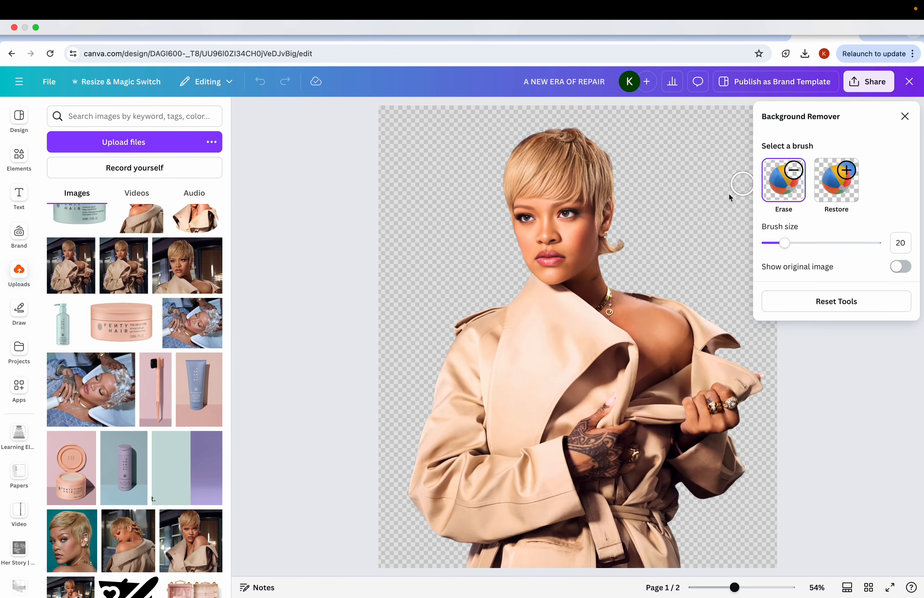
{"action": "scroll", "coordinate": [691, 213], "scroll_direction": "down", "scroll_amount": 5}
{"action": "scroll", "coordinate": [689, 210], "scroll_direction": "right", "scroll_amount": 1}
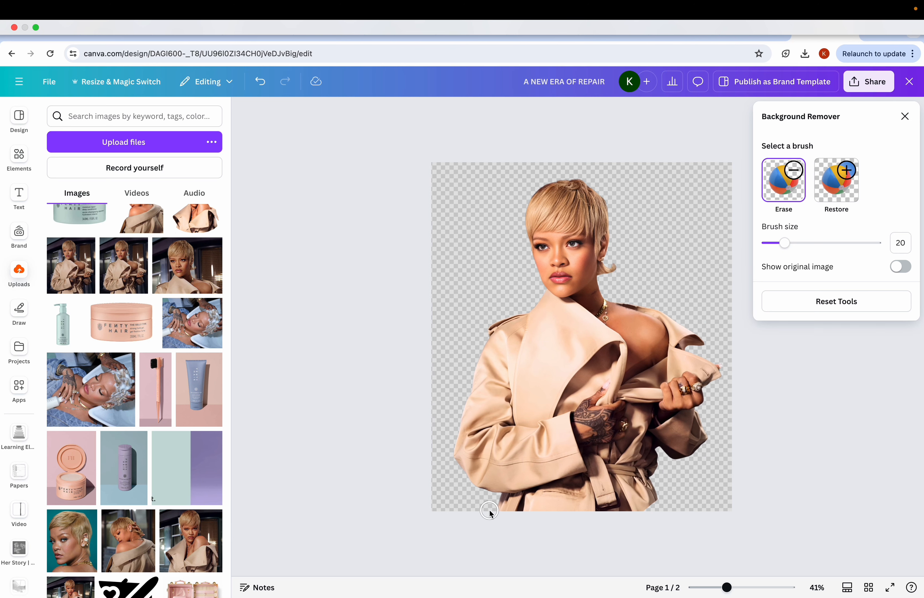
{"action": "mouse_move", "coordinate": [491, 513]}
{"action": "left_mouse_down"}
{"action": "mouse_move", "coordinate": [681, 519]}
{"action": "mouse_move", "coordinate": [669, 505]}
{"action": "mouse_move", "coordinate": [577, 521]}
{"action": "mouse_move", "coordinate": [500, 510]}
{"action": "mouse_move", "coordinate": [632, 514]}
{"action": "mouse_move", "coordinate": [672, 488]}
{"action": "left_mouse_up"}
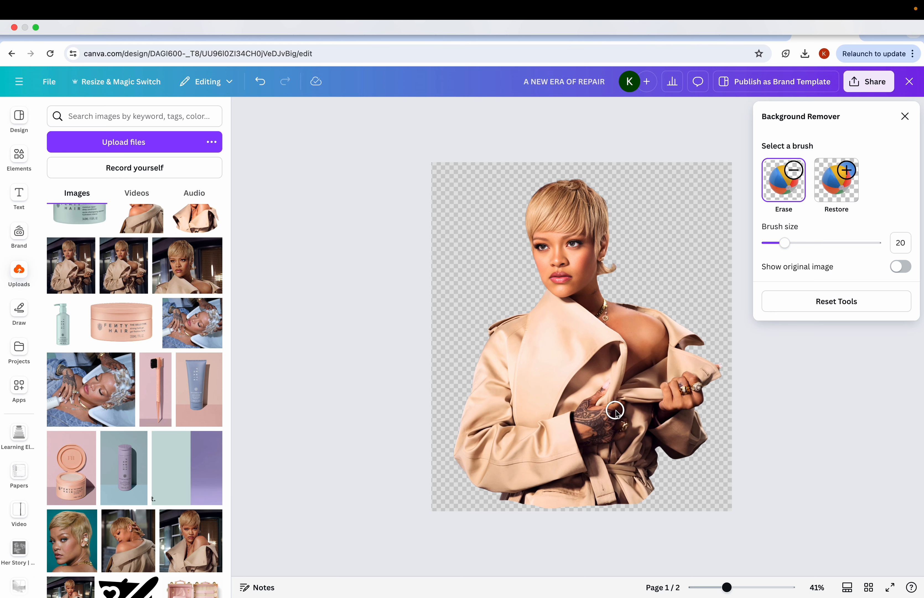
{"action": "left_click", "coordinate": [905, 117]}
Nudge the trimmed model cut-out slightly up and left so the coat's curved hem sits inside the jar's rim
{"action": "left_click_drag", "start_coordinate": [622, 355], "coordinate": [617, 352]}
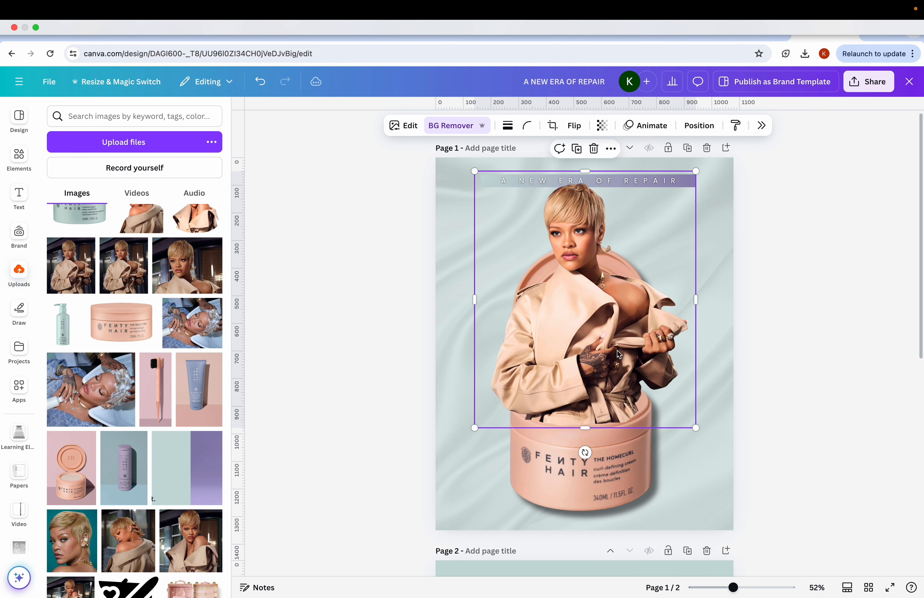
{"action": "left_click", "coordinate": [379, 415]}
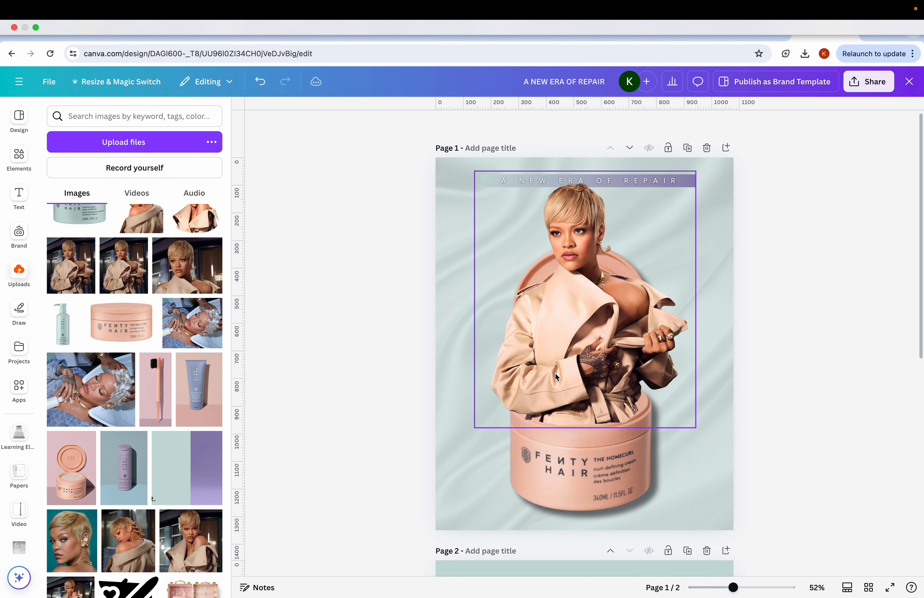
{"action": "left_click", "coordinate": [581, 398]}
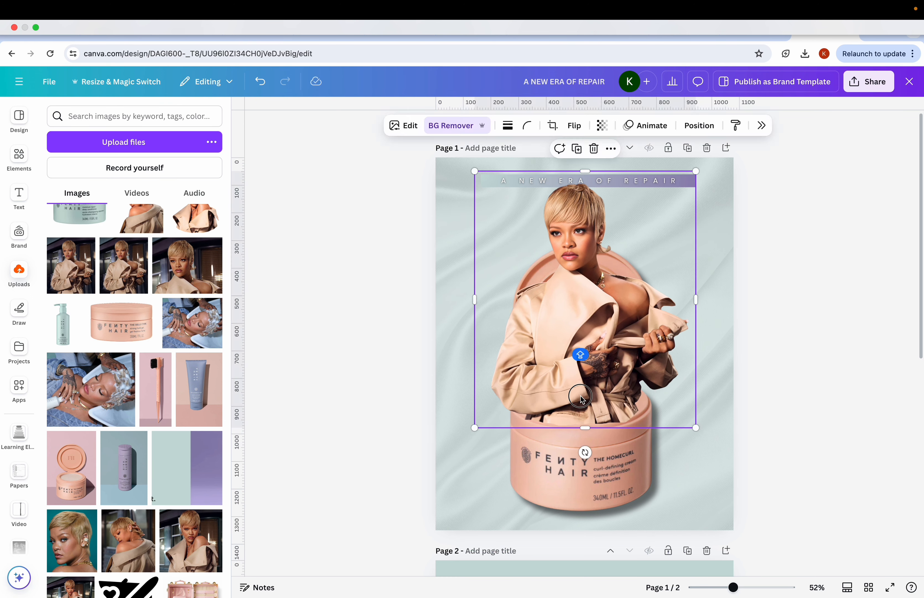
{"action": "left_click", "coordinate": [401, 429]}
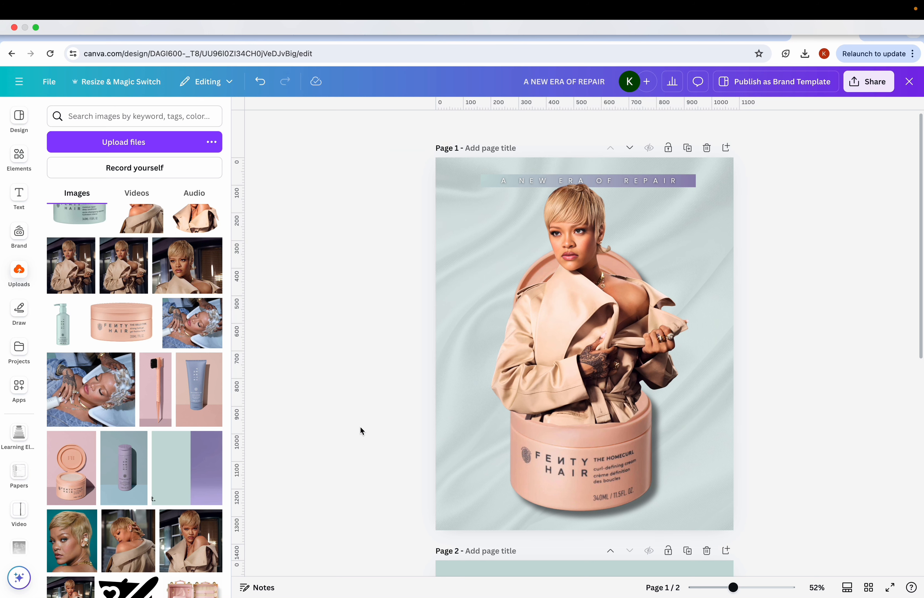
{"action": "scroll", "coordinate": [361, 425], "scroll_direction": "down", "scroll_amount": 3}
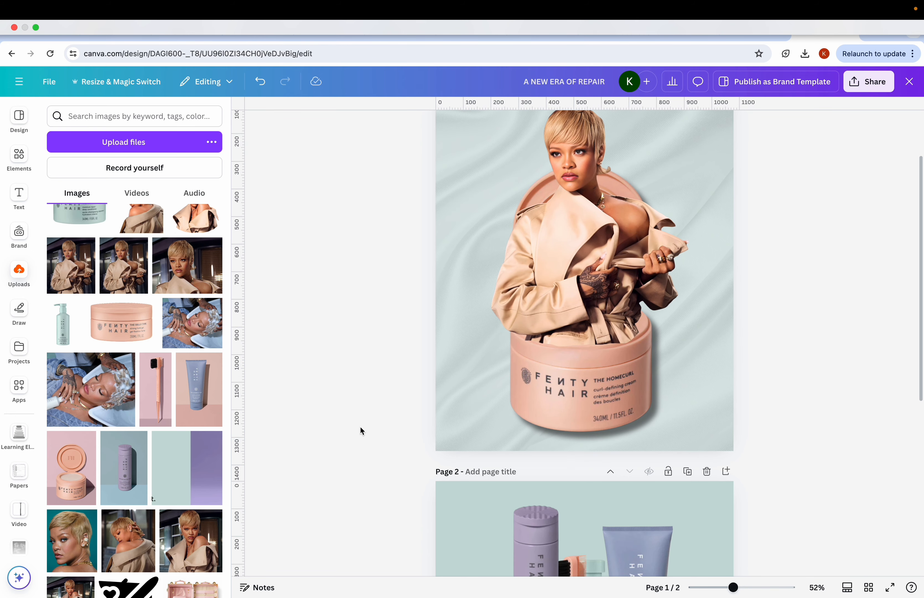
{"action": "scroll", "coordinate": [389, 402], "scroll_direction": "down", "scroll_amount": 5}
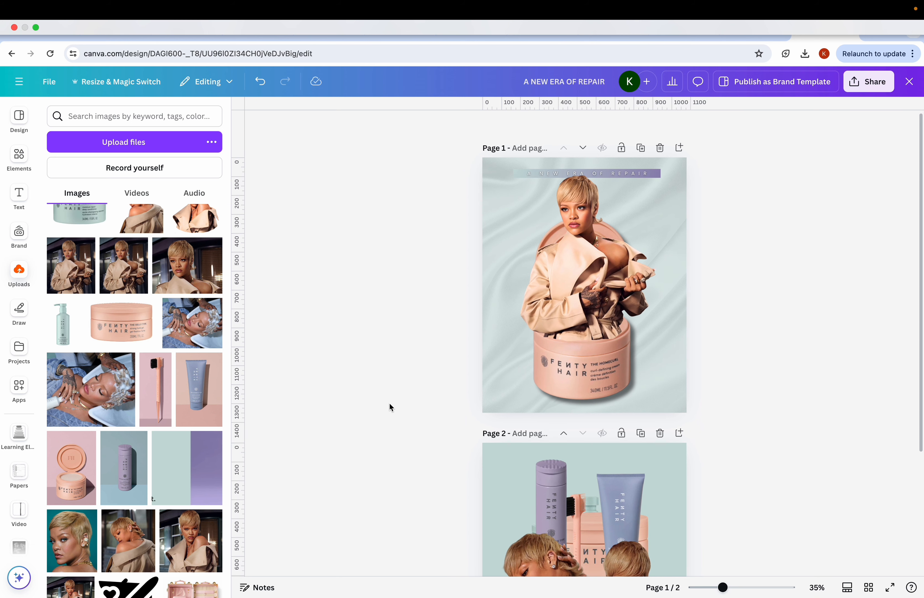
{"action": "left_click", "coordinate": [709, 13]}
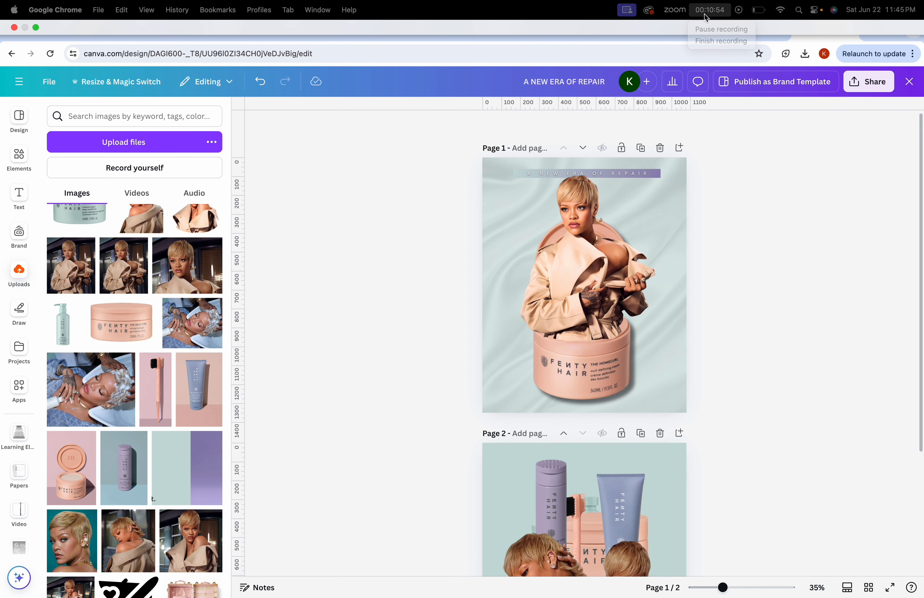
{"action": "left_click", "coordinate": [712, 29]}
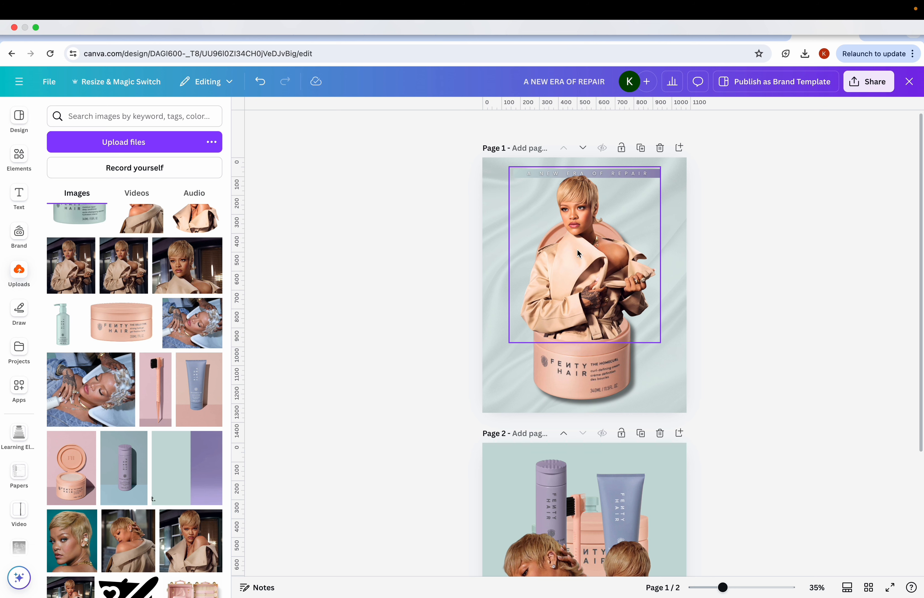
Move the lavender bottle from page 2 to the left of the model on page 1 and apply a Drop shadow
{"action": "left_click_drag", "start_coordinate": [547, 490], "coordinate": [518, 289]}
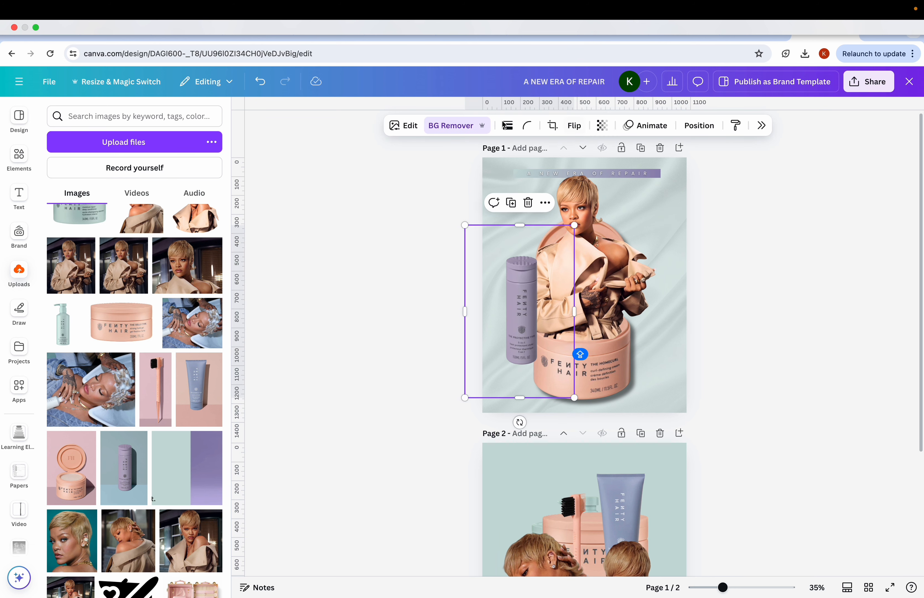
{"action": "left_click", "coordinate": [404, 126]}
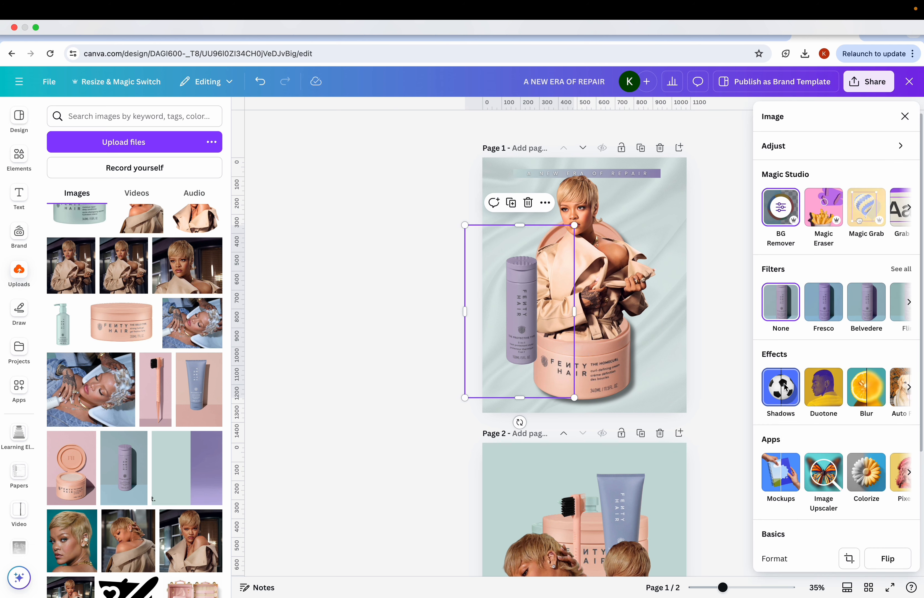
{"action": "left_click", "coordinate": [781, 385]}
{"action": "left_click", "coordinate": [828, 230]}
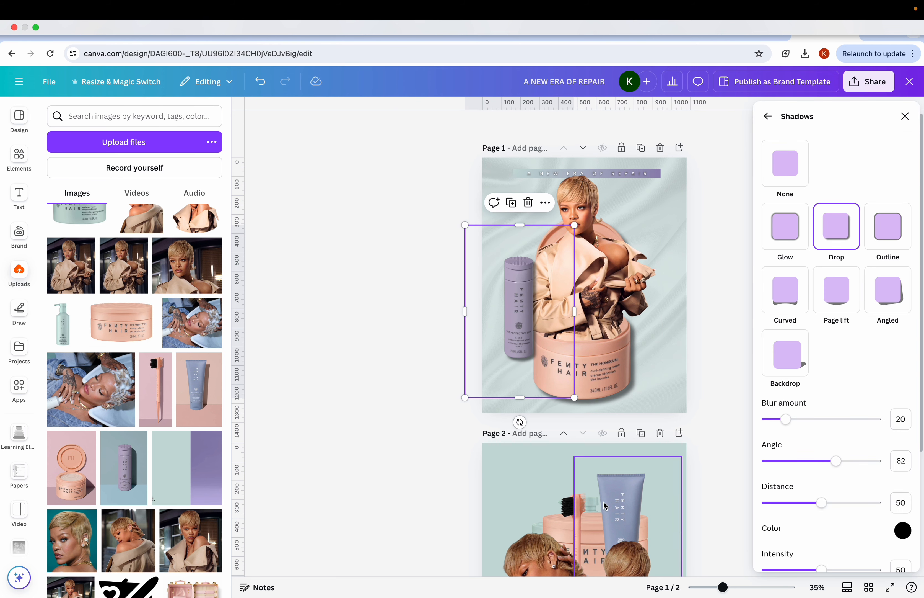
Move the shadowed lavender bottle in front of the peach jar's right side and shrink it
{"action": "left_click_drag", "start_coordinate": [521, 344], "coordinate": [633, 398]}
{"action": "left_click_drag", "start_coordinate": [687, 452], "coordinate": [666, 411]}
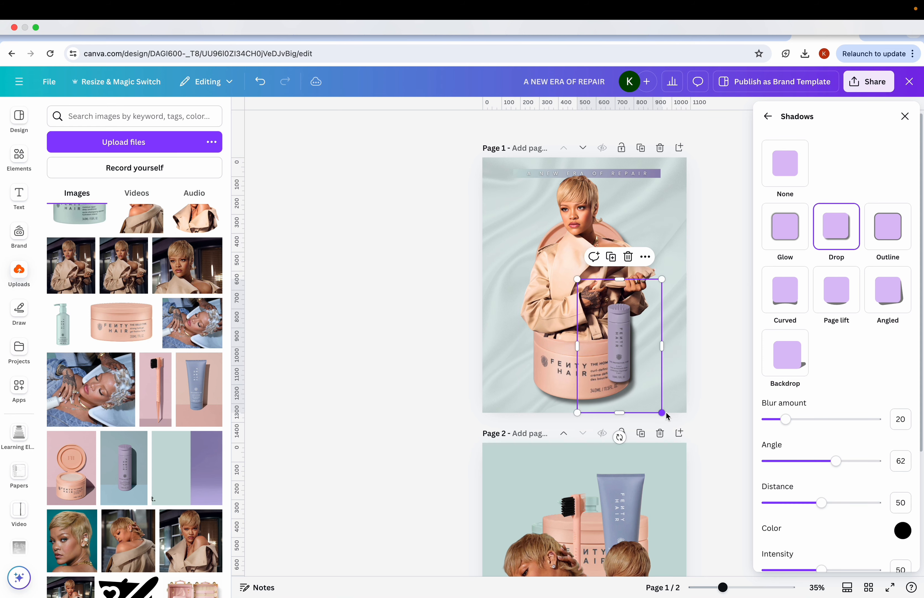
Move the lavender bottle slightly right and down so it stands against the right edge of the peach jar on page 1
{"action": "scroll", "coordinate": [680, 380], "scroll_direction": "up", "scroll_amount": 5}
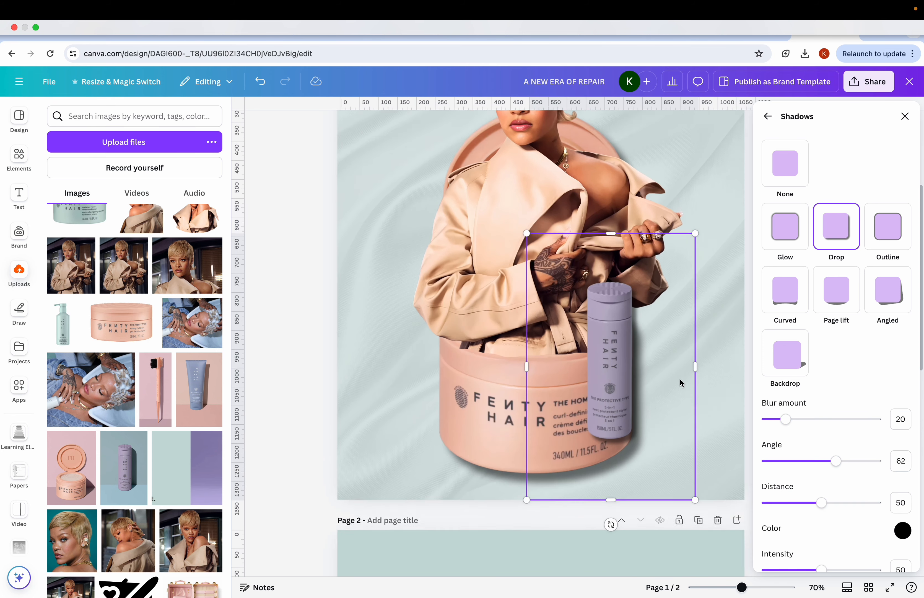
{"action": "scroll", "coordinate": [680, 382], "scroll_direction": "down", "scroll_amount": 2}
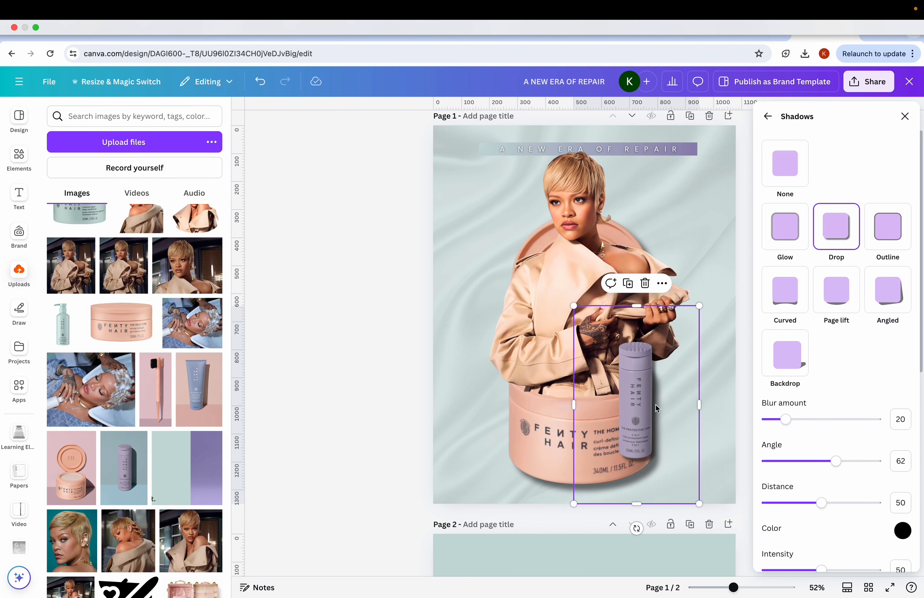
{"action": "left_click_drag", "start_coordinate": [651, 416], "coordinate": [678, 425]}
Move the blue tube from page 2 to the upper right of page 1 and apply a Drop shadow
{"action": "scroll", "coordinate": [678, 425], "scroll_direction": "down", "scroll_amount": 5}
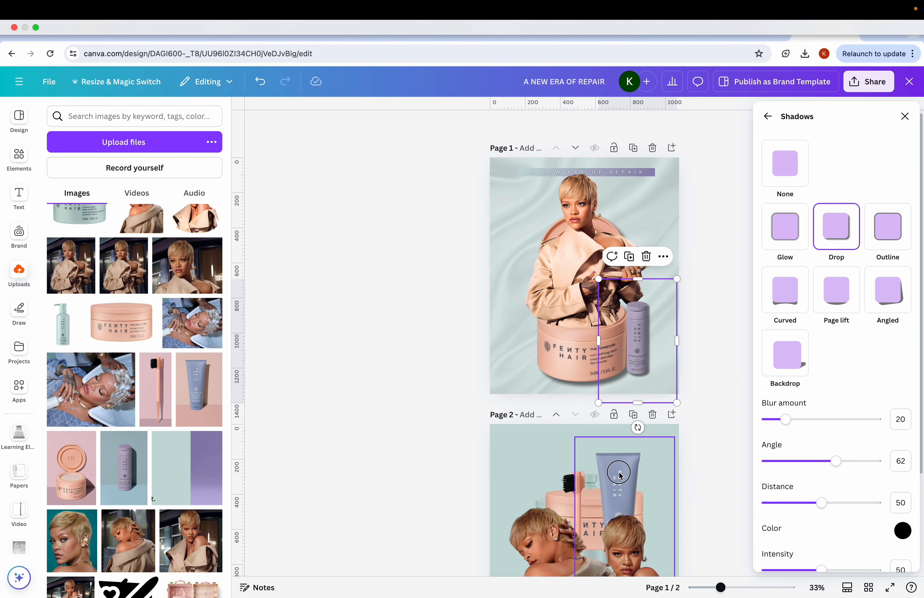
{"action": "left_click_drag", "start_coordinate": [620, 475], "coordinate": [623, 190]}
{"action": "left_click", "coordinate": [825, 247]}
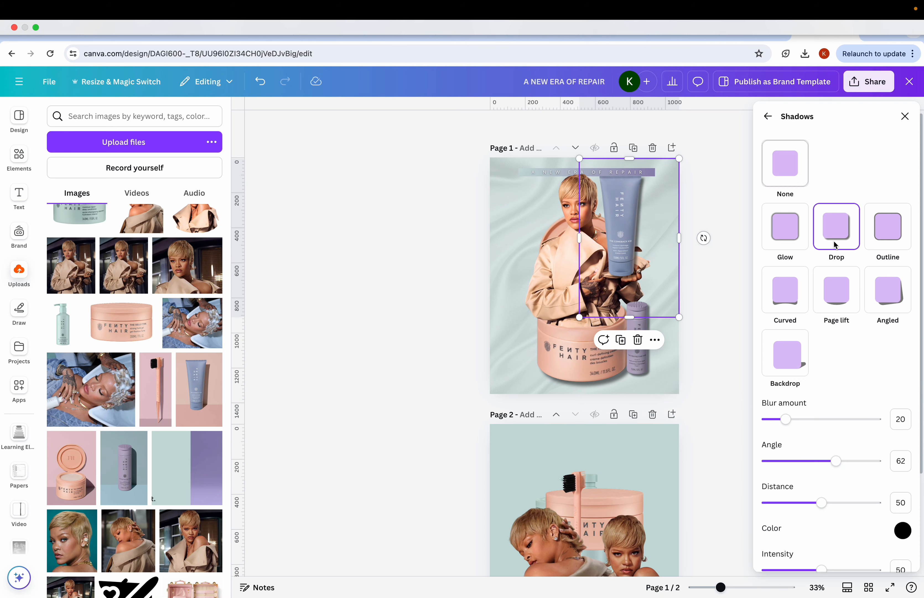
{"action": "scroll", "coordinate": [643, 288], "scroll_direction": "up", "scroll_amount": 5}
{"action": "scroll", "coordinate": [643, 288], "scroll_direction": "up", "scroll_amount": 2}
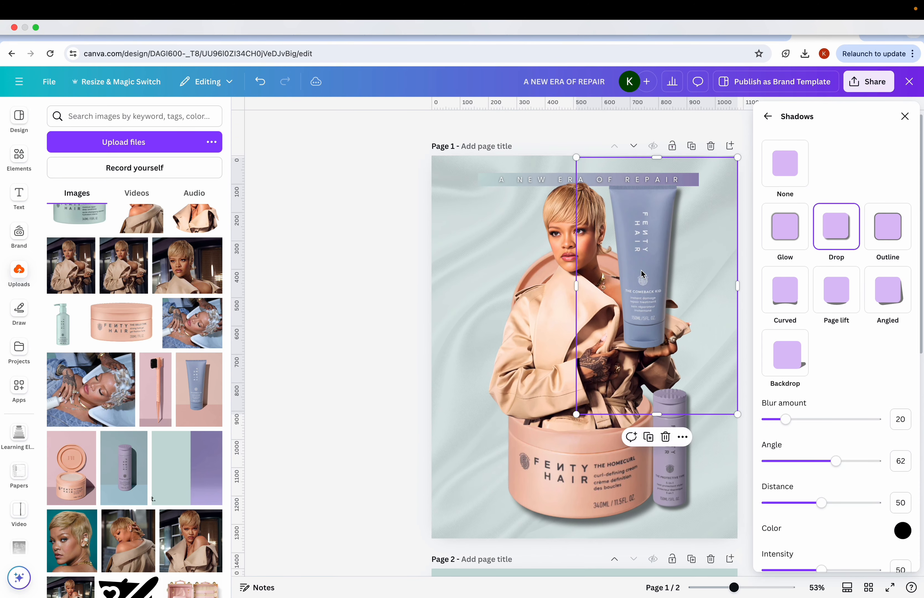
Place the blue tube at the lavender bottle's right side and send it backward behind the bottle
{"action": "left_click_drag", "start_coordinate": [641, 270], "coordinate": [701, 423]}
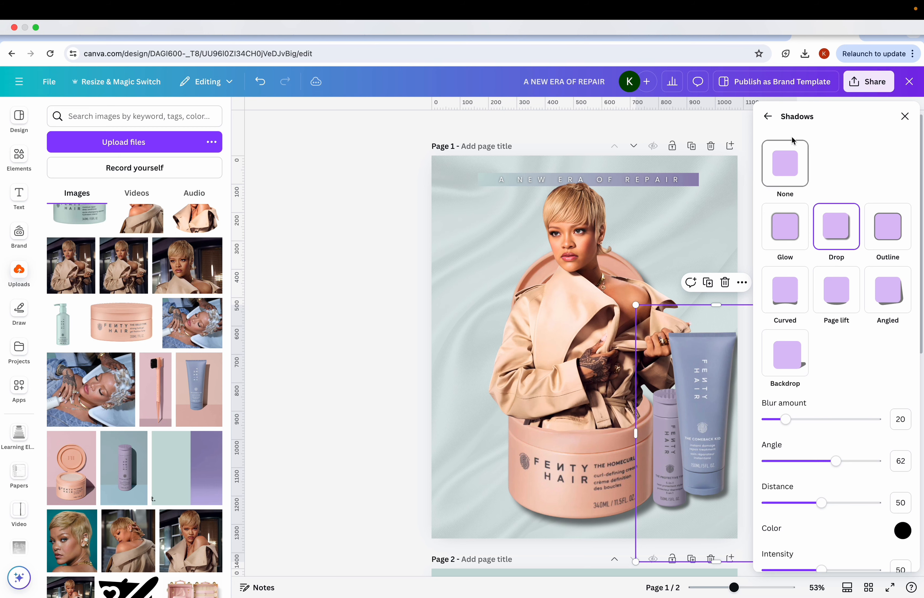
{"action": "left_click", "coordinate": [767, 116]}
{"action": "left_click", "coordinate": [403, 284]}
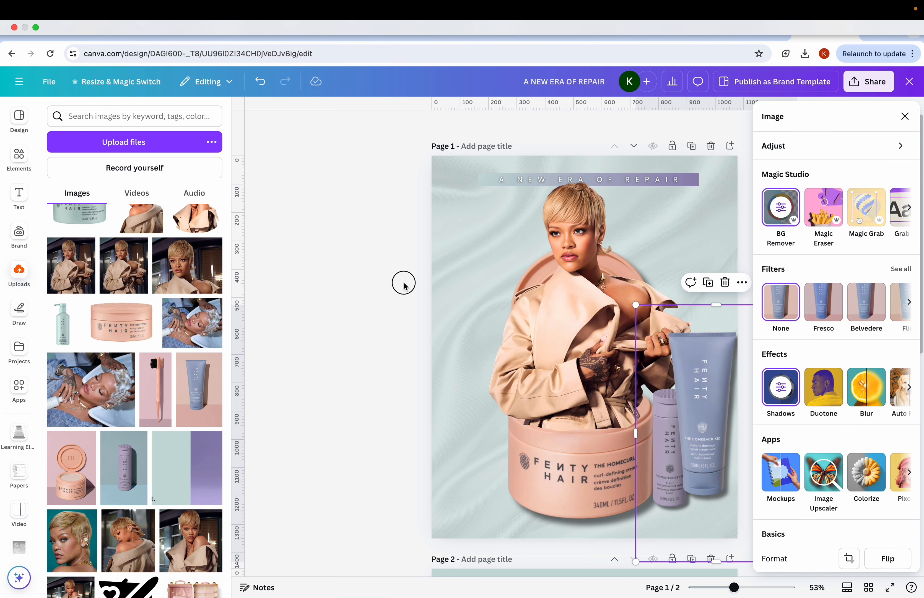
{"action": "scroll", "coordinate": [404, 286], "scroll_direction": "down", "scroll_amount": 1}
{"action": "left_click", "coordinate": [698, 124]}
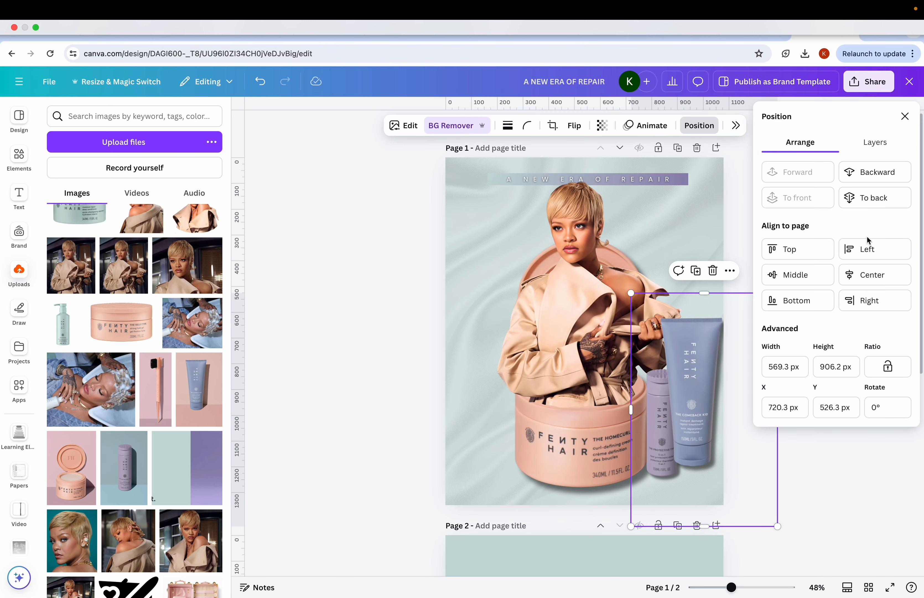
{"action": "left_click", "coordinate": [868, 172]}
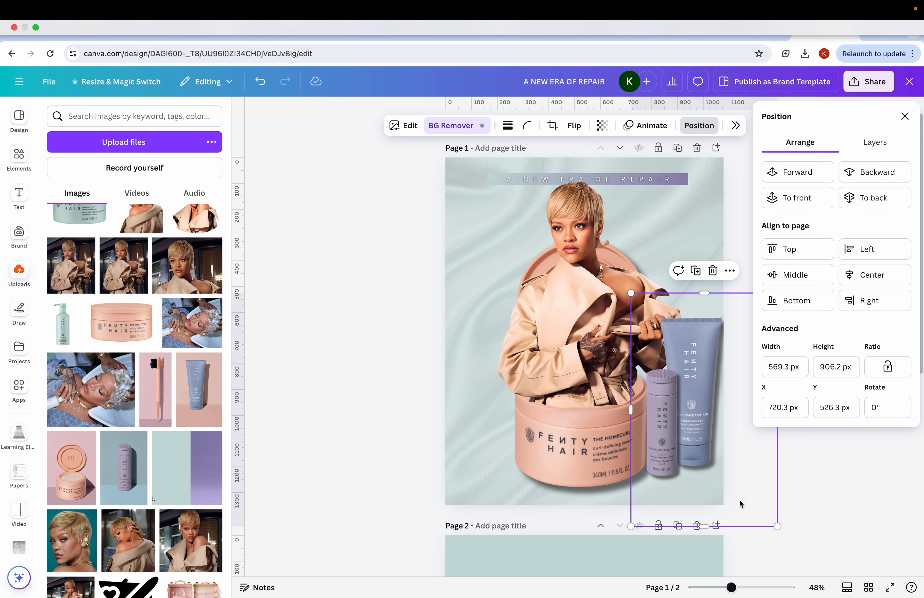
Shrink the blue tube and the lavender bottle and tuck them together beside the peach jar's right edge
{"action": "left_click_drag", "start_coordinate": [632, 297], "coordinate": [660, 342]}
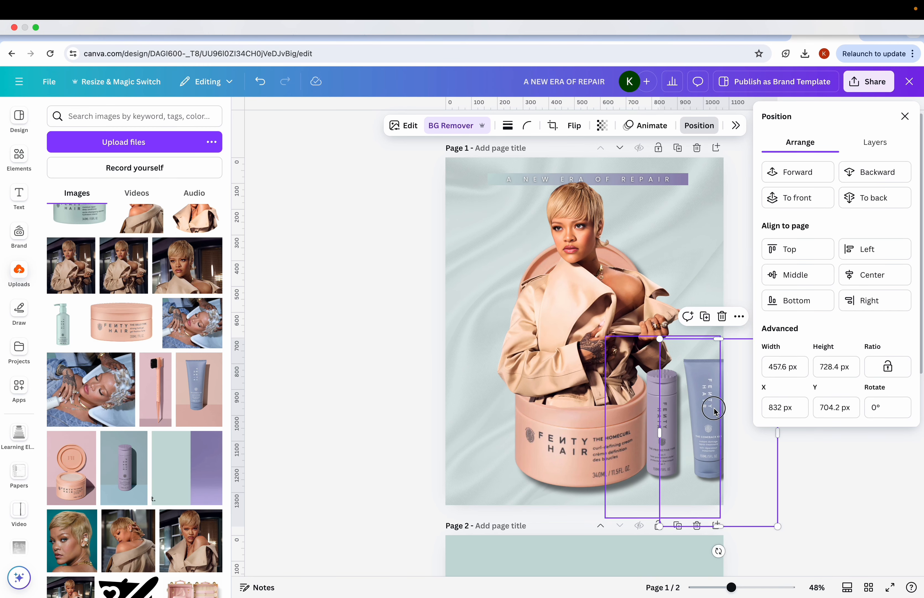
{"action": "left_click_drag", "start_coordinate": [714, 408], "coordinate": [665, 428]}
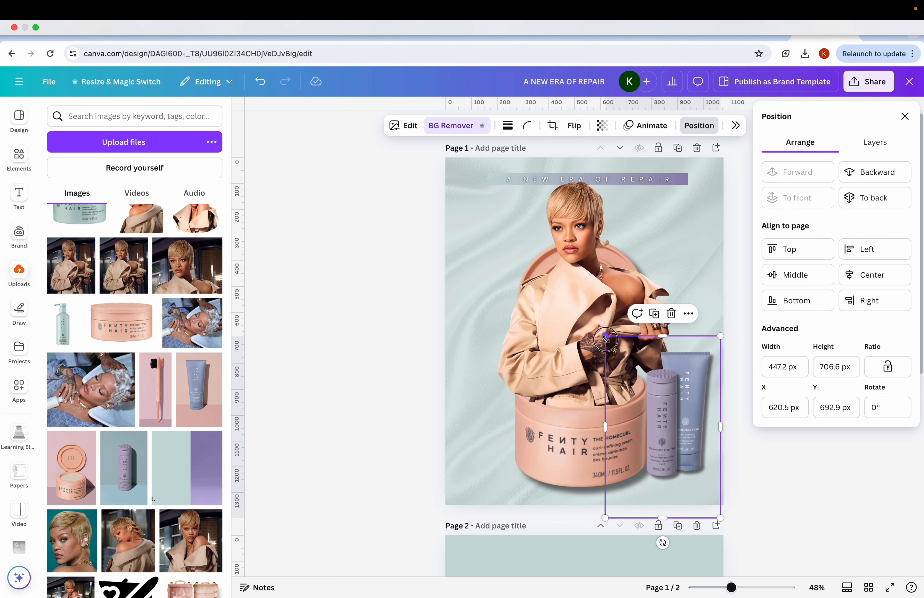
{"action": "left_click_drag", "start_coordinate": [605, 336], "coordinate": [620, 360]}
{"action": "left_click_drag", "start_coordinate": [666, 408], "coordinate": [657, 404]}
{"action": "left_click", "coordinate": [392, 394]}
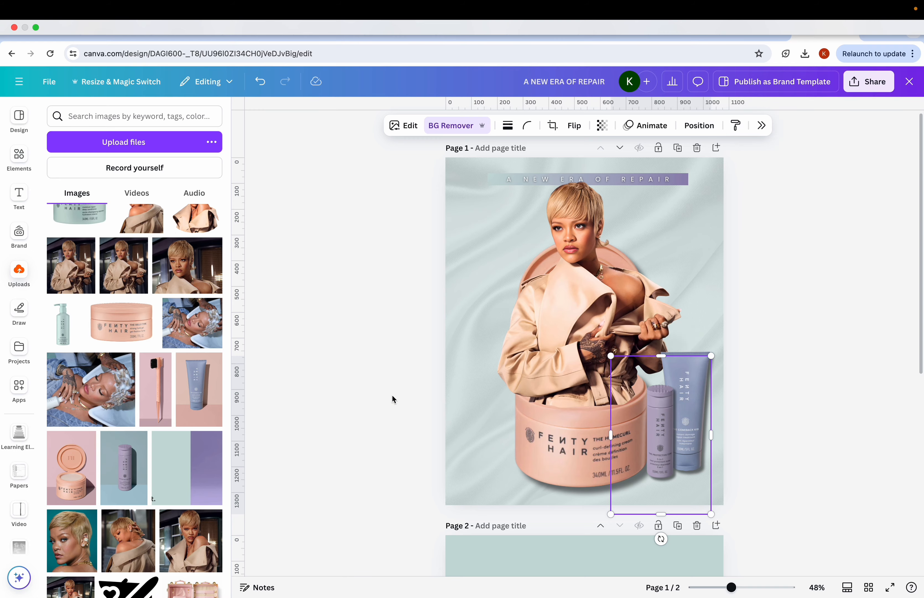
Move the peach comb brush from page 2 onto page 1, over the right part of the peach jar
{"action": "scroll", "coordinate": [392, 394], "scroll_direction": "down", "scroll_amount": 8}
{"action": "scroll", "coordinate": [393, 395], "scroll_direction": "down", "scroll_amount": 2}
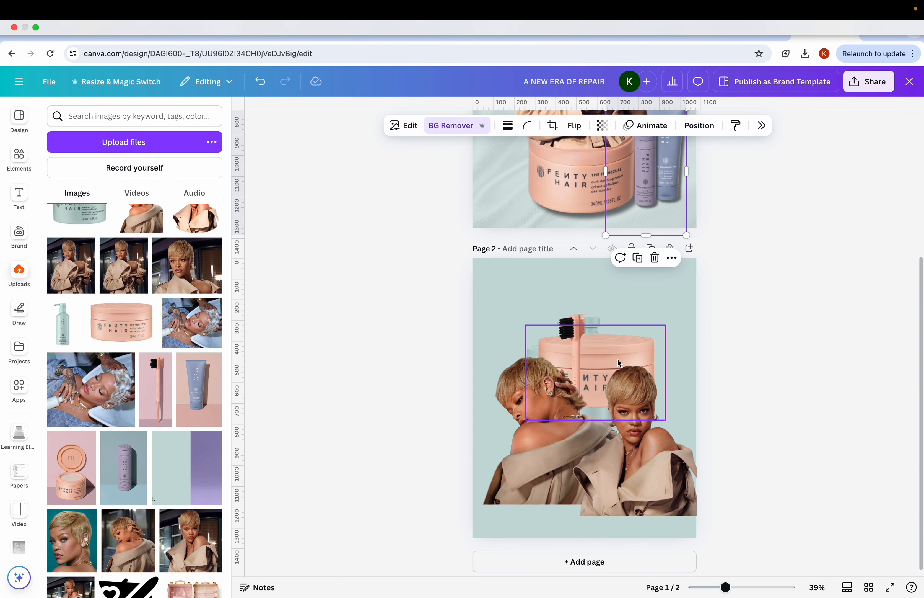
{"action": "scroll", "coordinate": [578, 331], "scroll_direction": "up", "scroll_amount": 2}
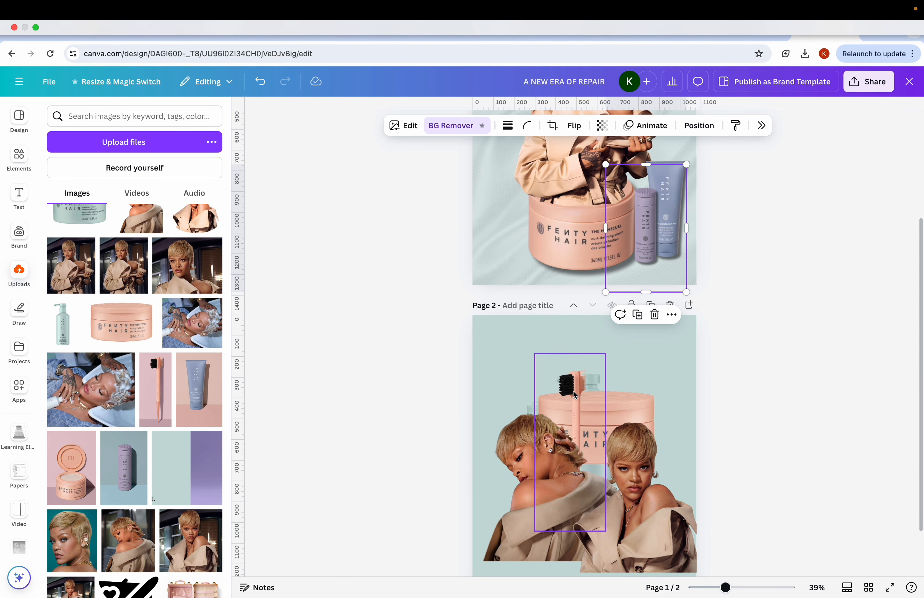
{"action": "left_click_drag", "start_coordinate": [574, 391], "coordinate": [613, 165]}
{"action": "scroll", "coordinate": [611, 161], "scroll_direction": "up", "scroll_amount": 3}
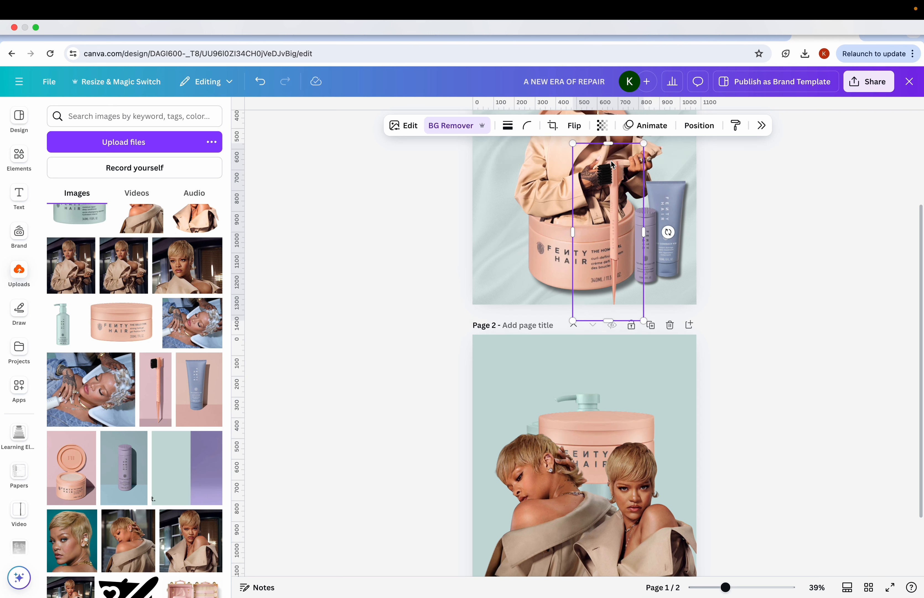
Clear the images covering the mint products on page 2 and move the mint pump bottle to the left side of page 1
{"action": "left_click", "coordinate": [600, 497]}
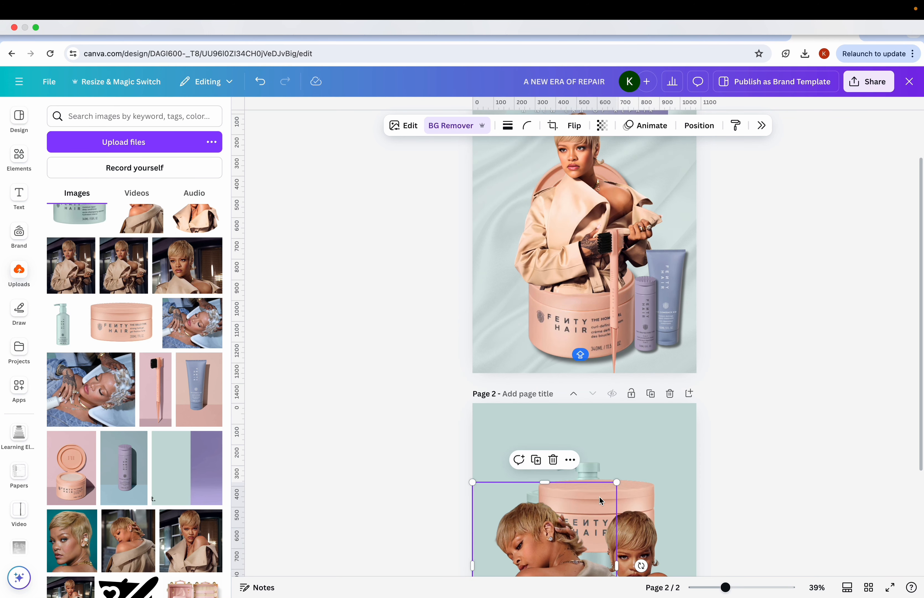
{"action": "left_click_drag", "start_coordinate": [599, 497], "coordinate": [716, 492]}
{"action": "left_click_drag", "start_coordinate": [569, 517], "coordinate": [511, 269]}
{"action": "key", "text": "Delete"}
{"action": "key", "text": "Delete"}
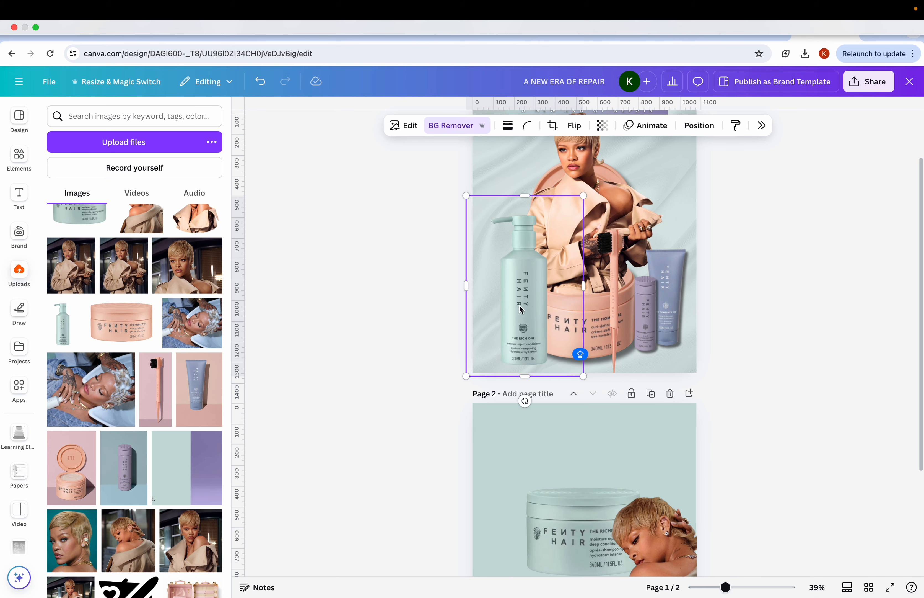
Move the mint "The Richer One" jar from page 2 onto page 1 and apply a Drop shadow
{"action": "left_click_drag", "start_coordinate": [556, 519], "coordinate": [540, 311]}
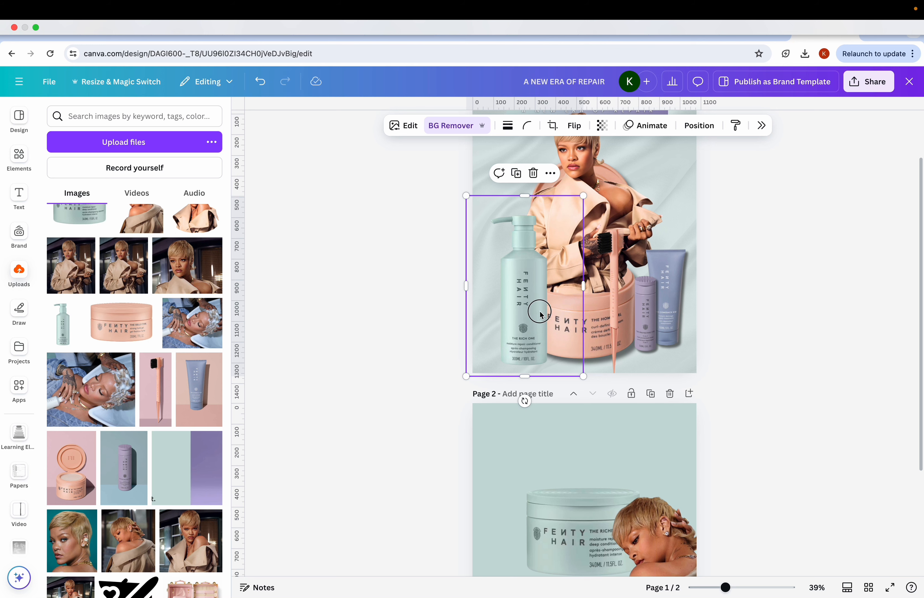
{"action": "left_click_drag", "start_coordinate": [544, 483], "coordinate": [514, 254]}
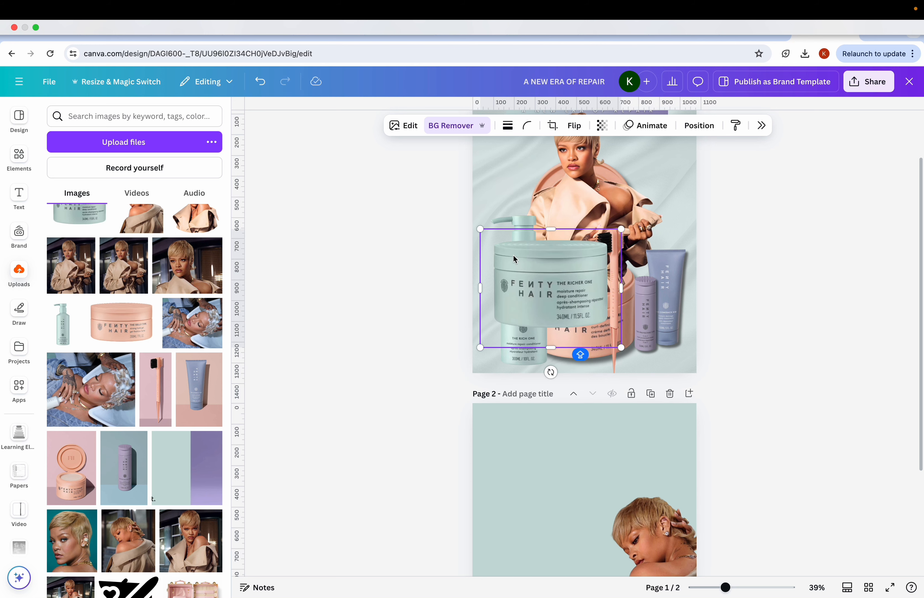
{"action": "scroll", "coordinate": [531, 269], "scroll_direction": "up", "scroll_amount": 1}
{"action": "scroll", "coordinate": [530, 268], "scroll_direction": "up", "scroll_amount": 1}
{"action": "scroll", "coordinate": [529, 268], "scroll_direction": "up", "scroll_amount": 4, "text": "ctrl"}
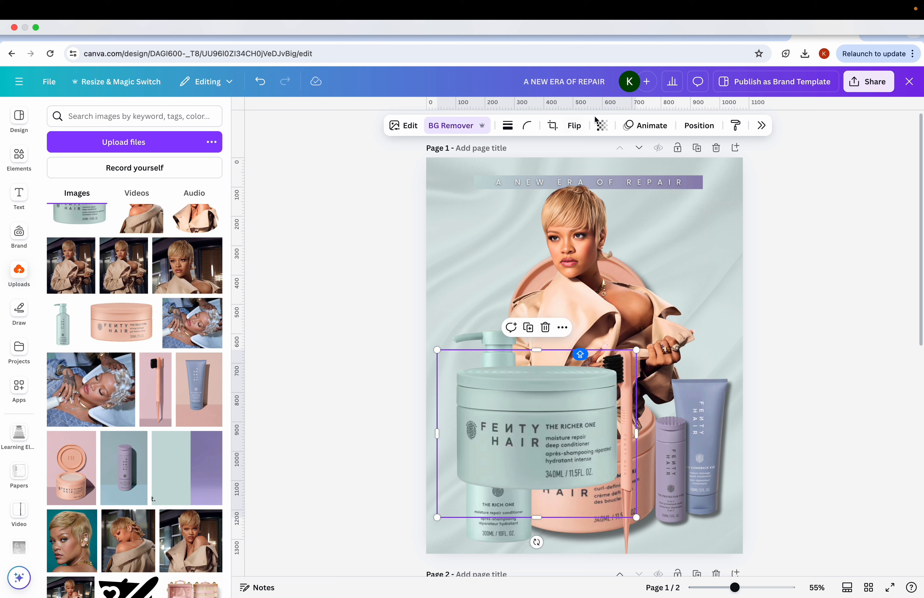
{"action": "left_click", "coordinate": [424, 127]}
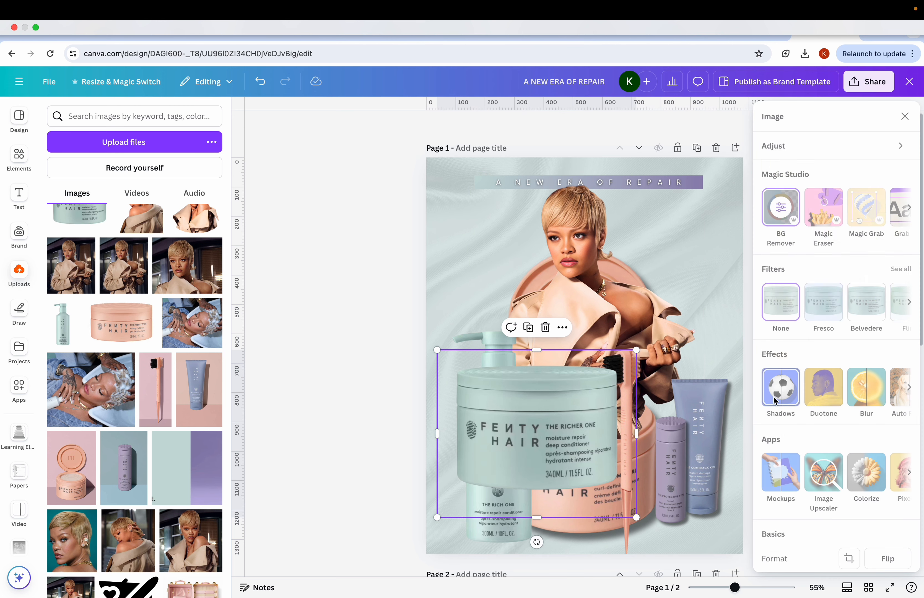
{"action": "left_click", "coordinate": [782, 387]}
{"action": "left_click", "coordinate": [835, 240]}
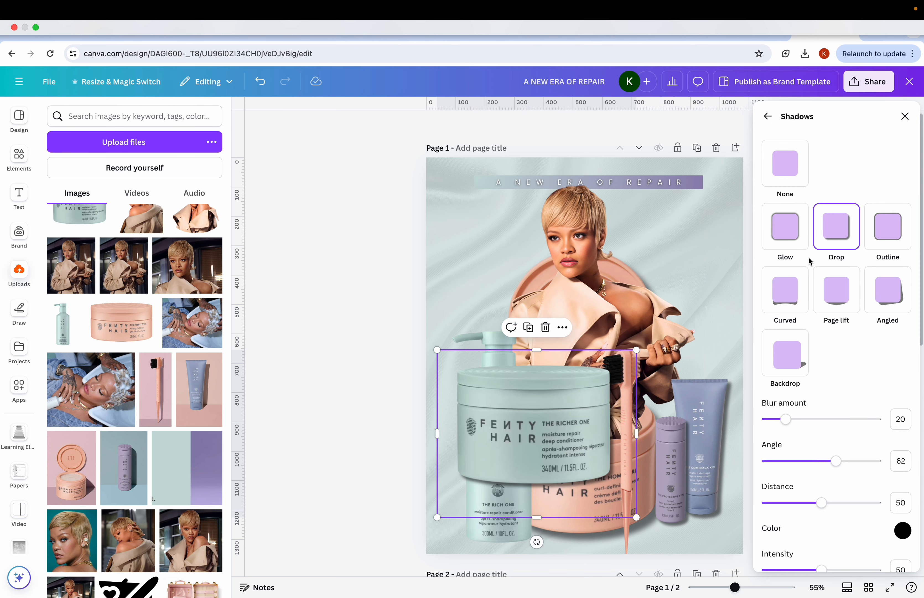
Shift the mint jar up off the pump bottle and apply a Drop shadow to the pump bottle
{"action": "left_click_drag", "start_coordinate": [504, 419], "coordinate": [534, 359]}
{"action": "left_click", "coordinate": [477, 503]}
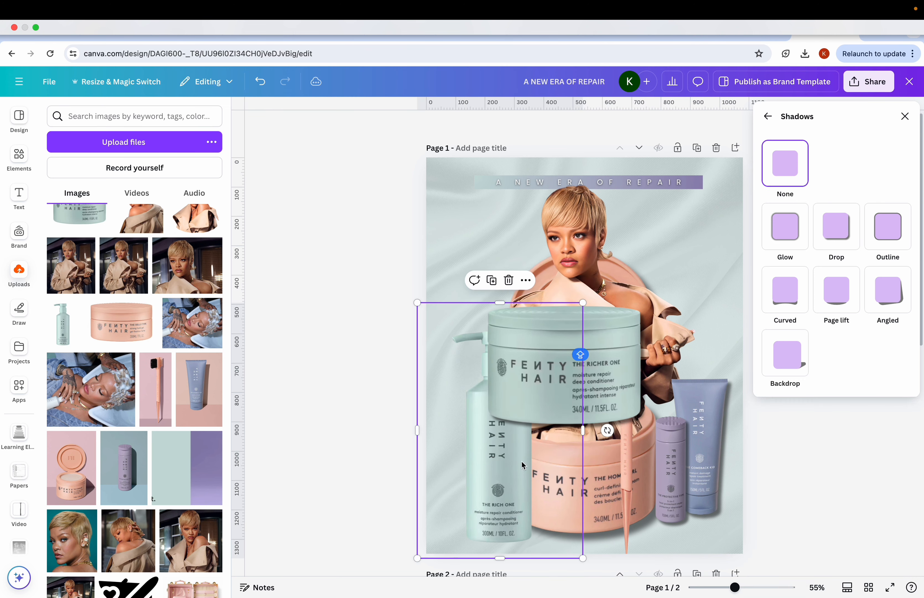
{"action": "left_click", "coordinate": [833, 245]}
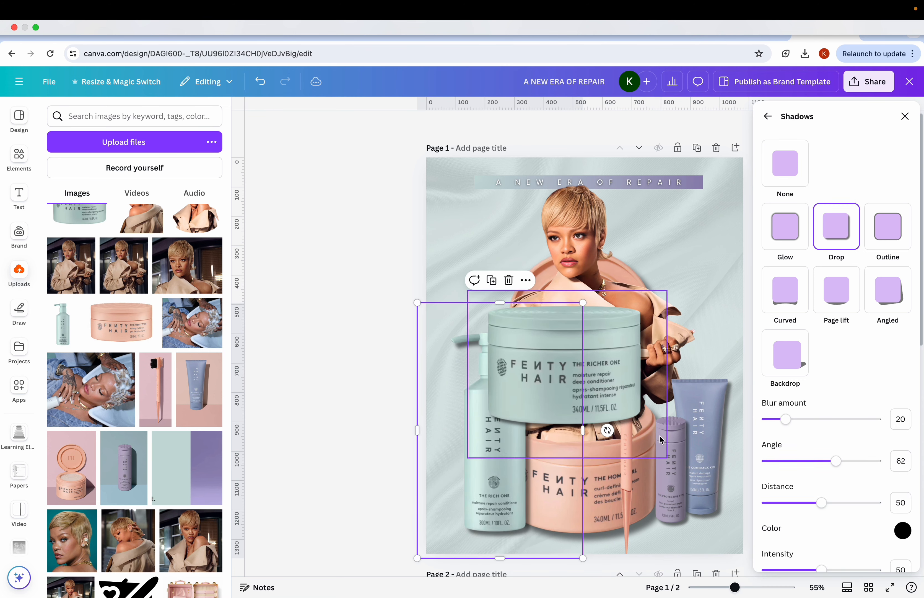
Shrink the mint jar and the mint pump bottle to small products left of the model
{"action": "left_click", "coordinate": [629, 386]}
{"action": "left_click_drag", "start_coordinate": [668, 458], "coordinate": [524, 337]}
{"action": "left_click", "coordinate": [496, 422]}
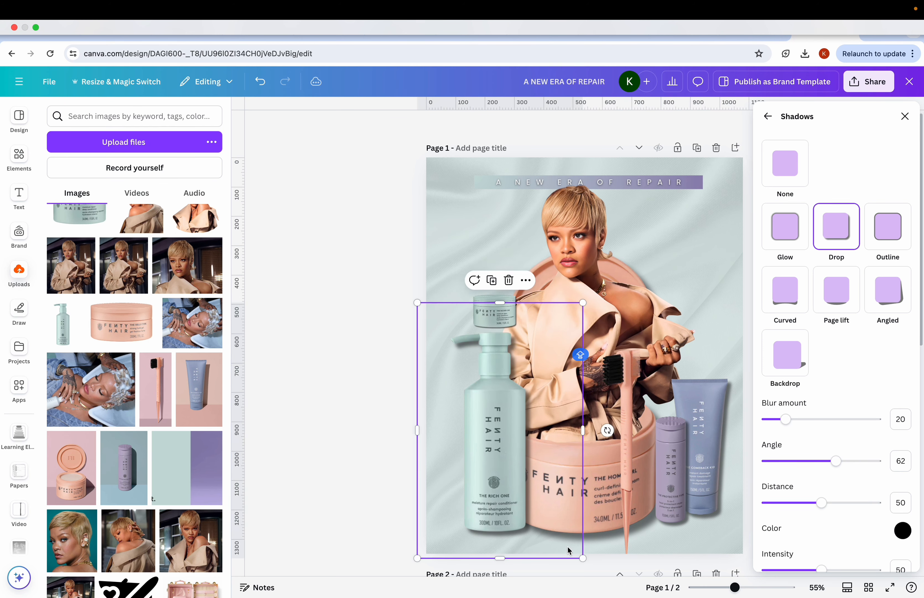
{"action": "left_click_drag", "start_coordinate": [582, 558], "coordinate": [491, 429]}
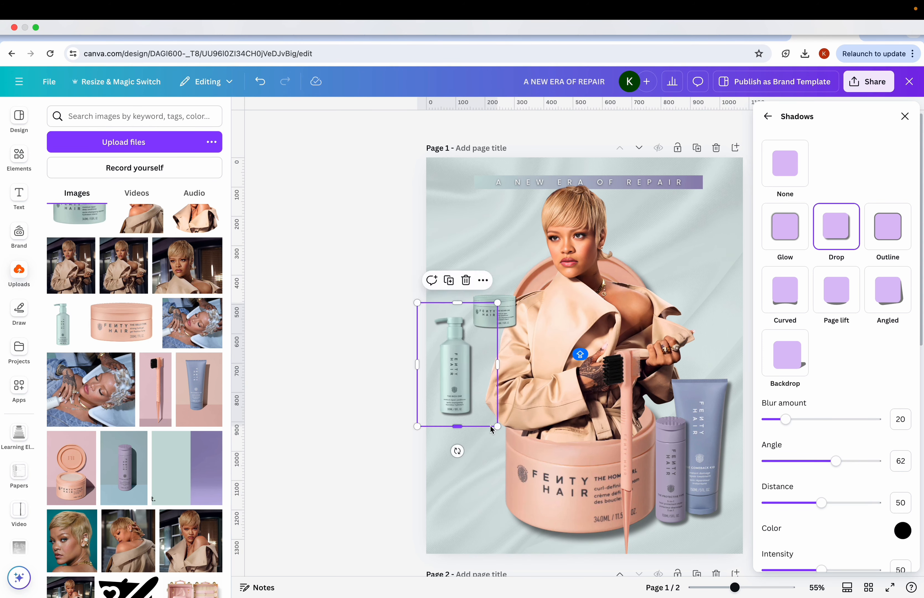
Place the mint pump bottle at the peach jar's left edge and enlarge it slightly
{"action": "left_click_drag", "start_coordinate": [453, 348], "coordinate": [492, 458]}
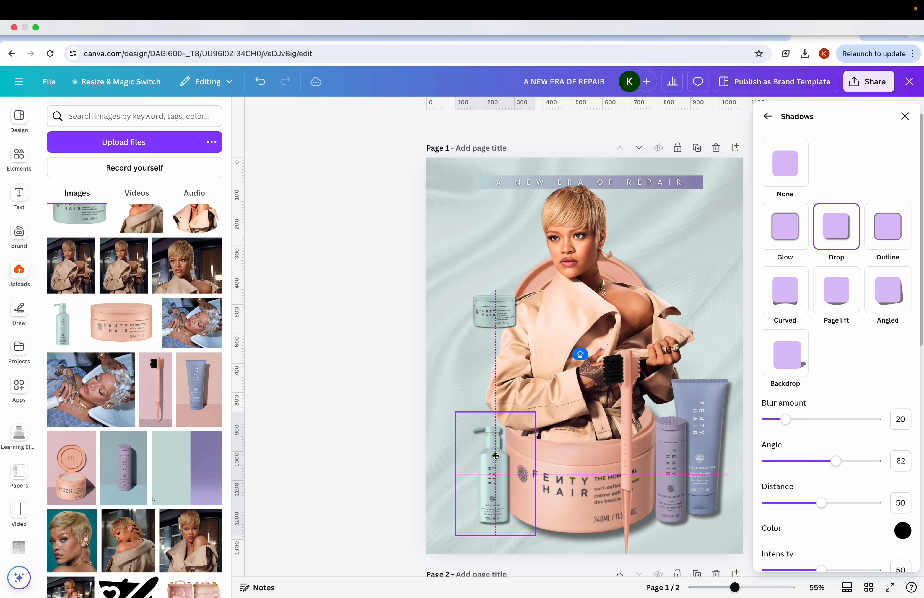
{"action": "left_click_drag", "start_coordinate": [536, 412], "coordinate": [551, 387]}
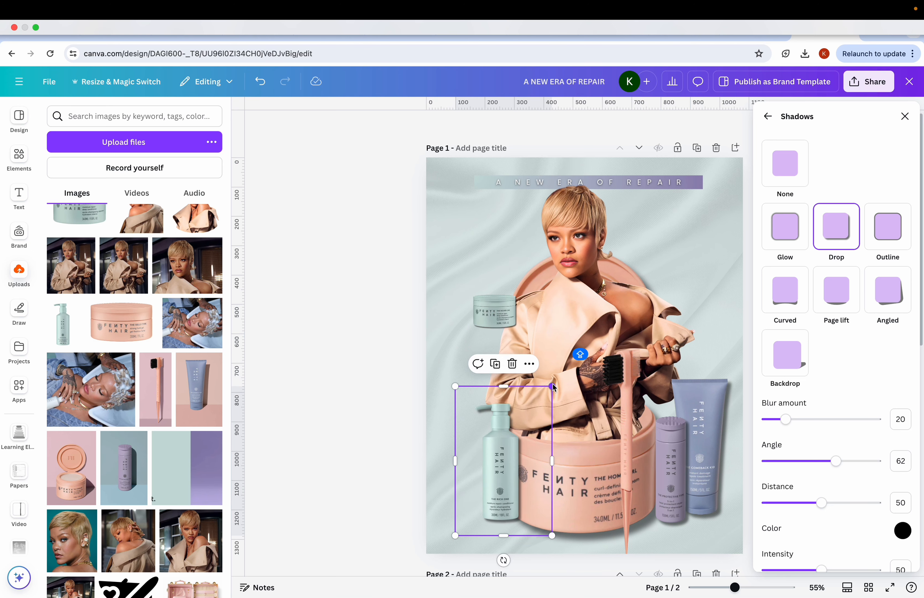
{"action": "left_click_drag", "start_coordinate": [514, 483], "coordinate": [506, 481]}
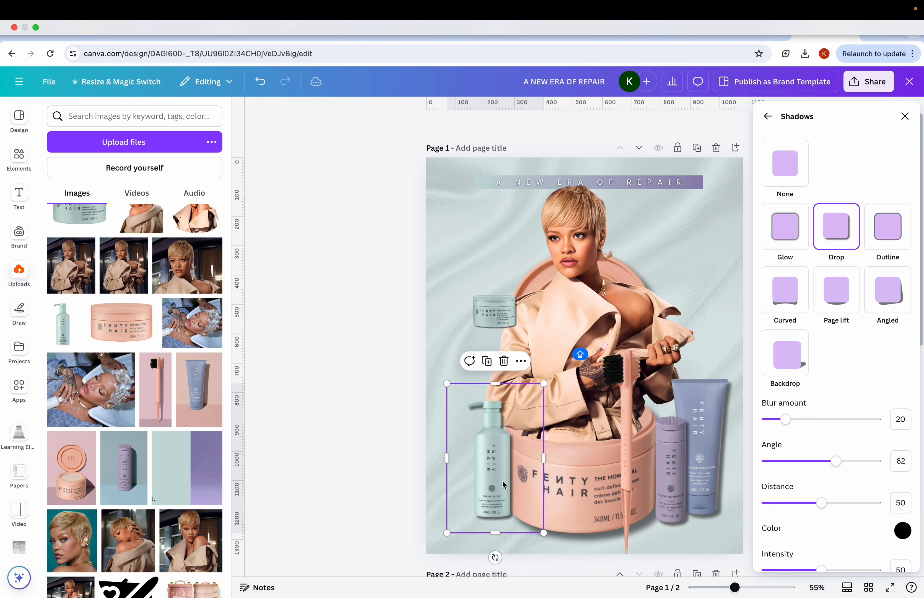
Move the small mint jar down in front of the pump bottle's lower left, near the page's left edge
{"action": "left_click", "coordinate": [494, 330]}
{"action": "left_click_drag", "start_coordinate": [494, 330], "coordinate": [464, 523]}
{"action": "left_click_drag", "start_coordinate": [493, 482], "coordinate": [498, 478]}
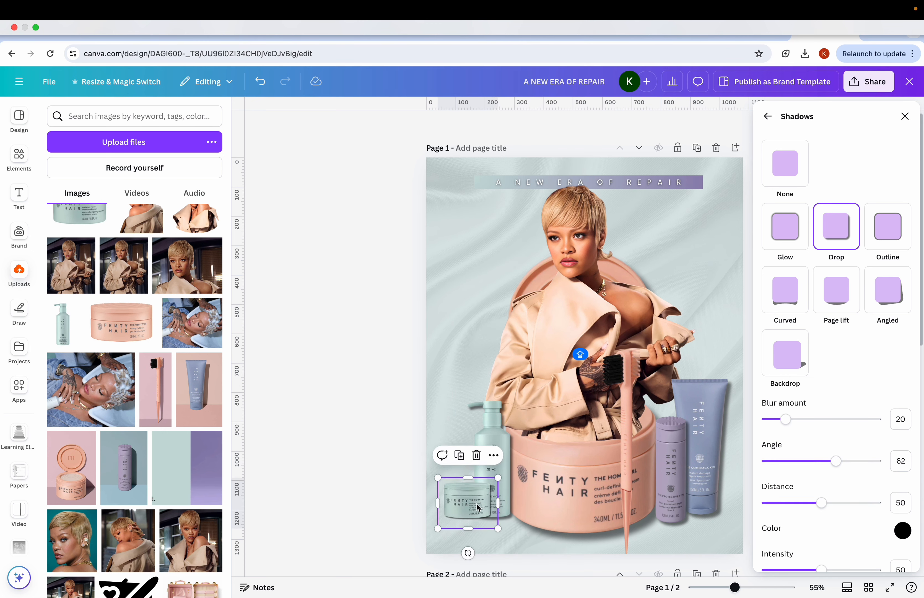
{"action": "left_click_drag", "start_coordinate": [468, 515], "coordinate": [459, 517]}
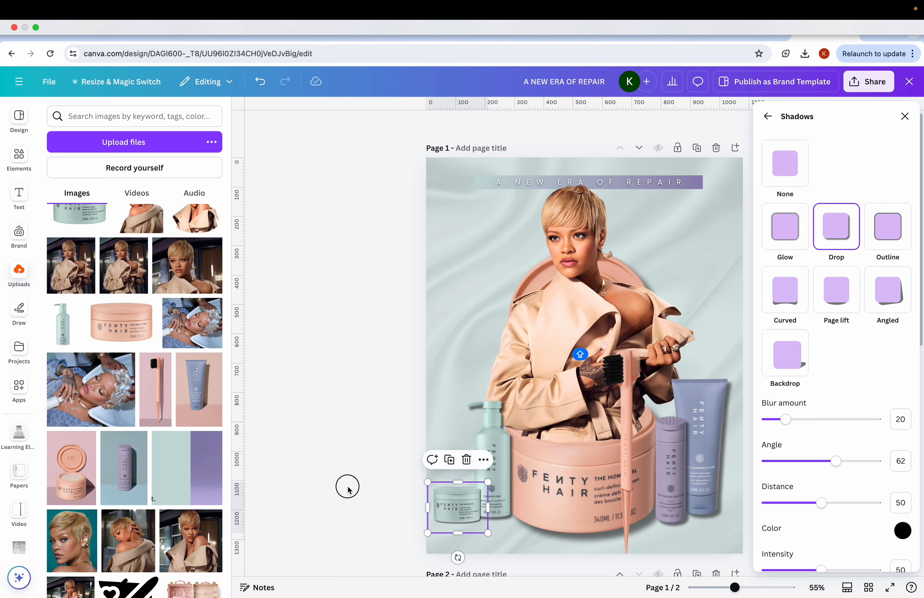
Move the peach comb brush up over the model, apply a Drop shadow and tilt it clockwise
{"action": "left_click_drag", "start_coordinate": [629, 427], "coordinate": [576, 308]}
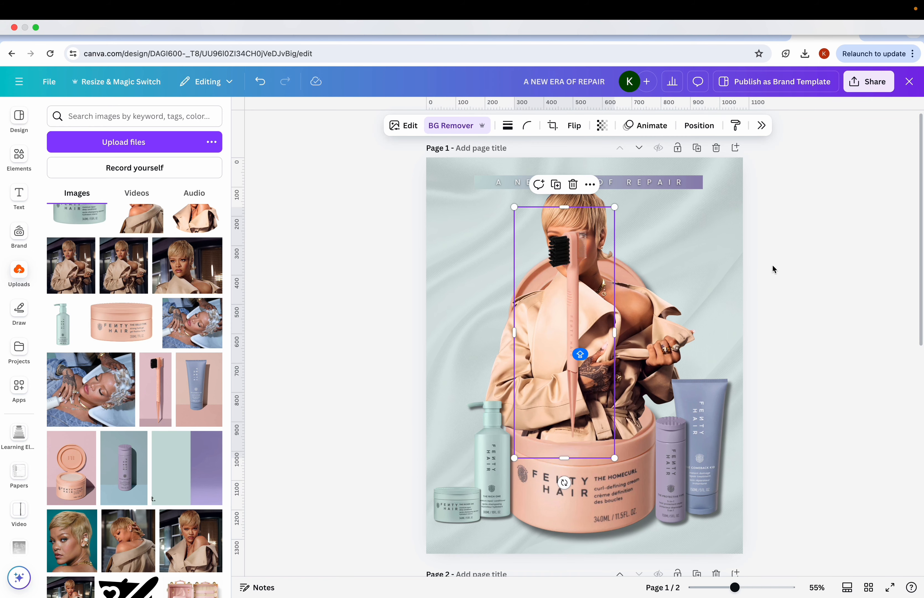
{"action": "left_click", "coordinate": [403, 126]}
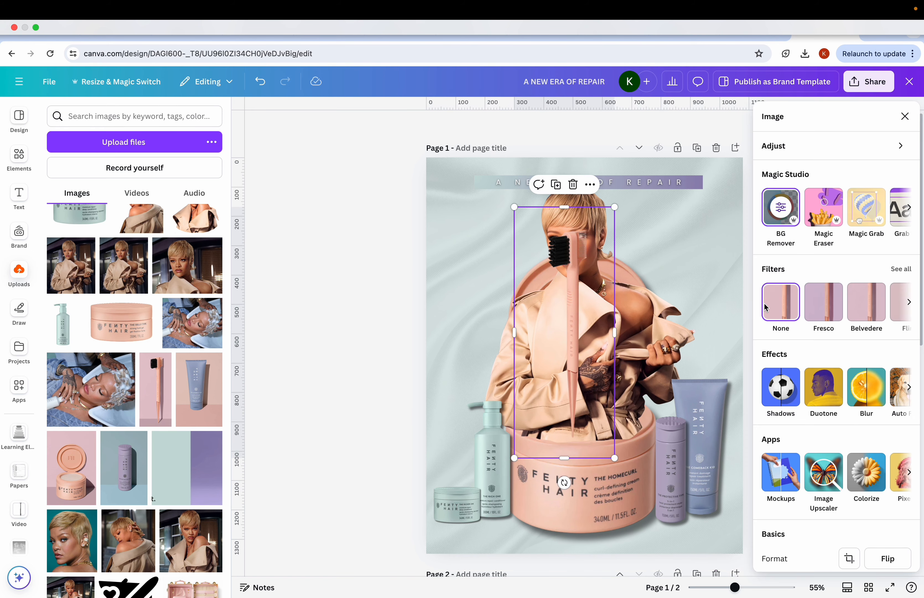
{"action": "left_click", "coordinate": [782, 383]}
{"action": "left_click", "coordinate": [837, 233]}
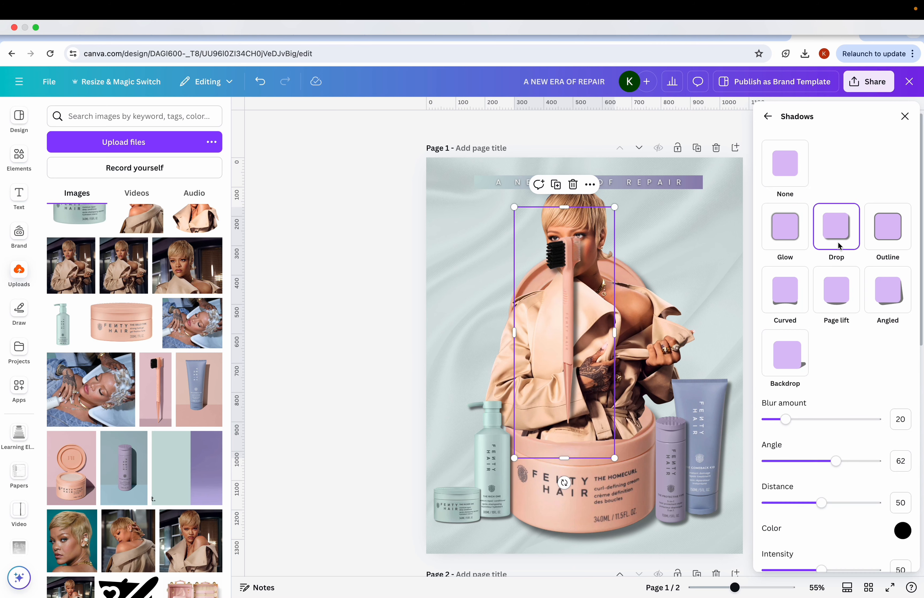
{"action": "left_click_drag", "start_coordinate": [565, 482], "coordinate": [516, 471]}
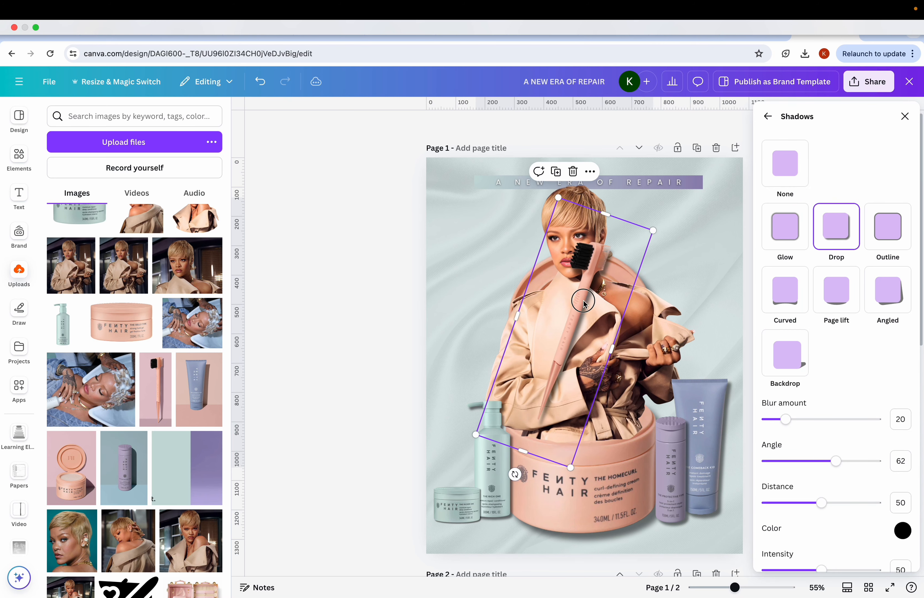
Move the peach comb brush beside the model's raised hand and layer it behind her
{"action": "left_click_drag", "start_coordinate": [584, 303], "coordinate": [687, 298]}
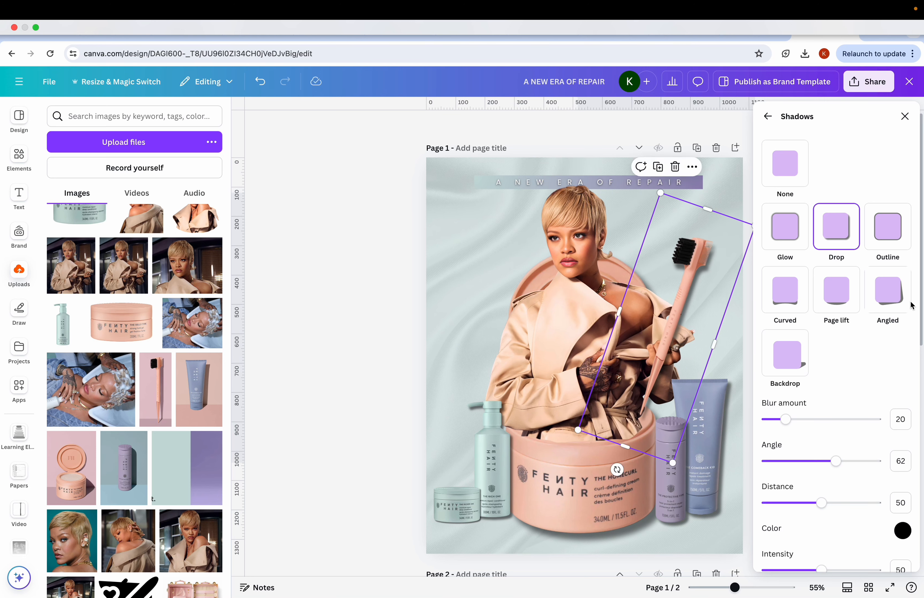
{"action": "left_click", "coordinate": [767, 117]}
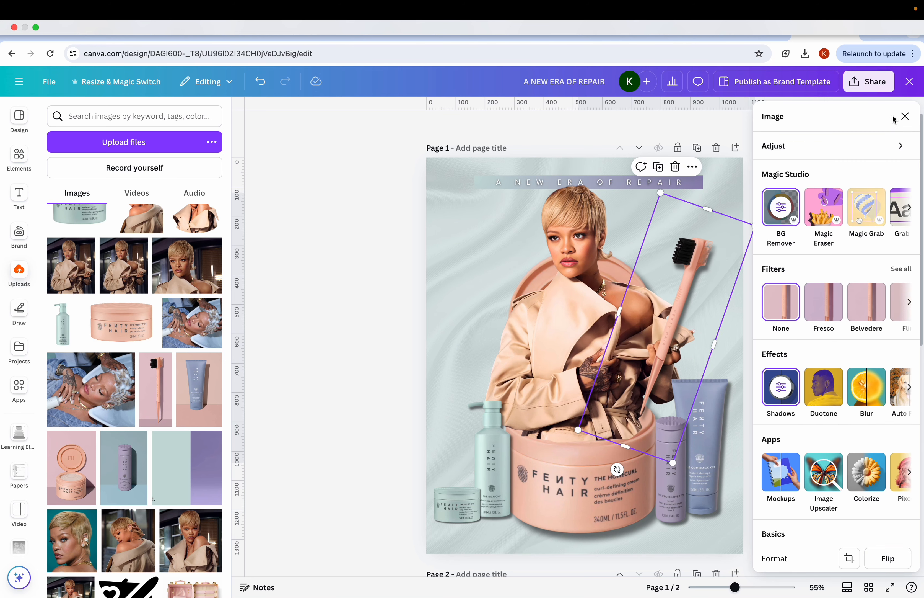
{"action": "left_click", "coordinate": [408, 308]}
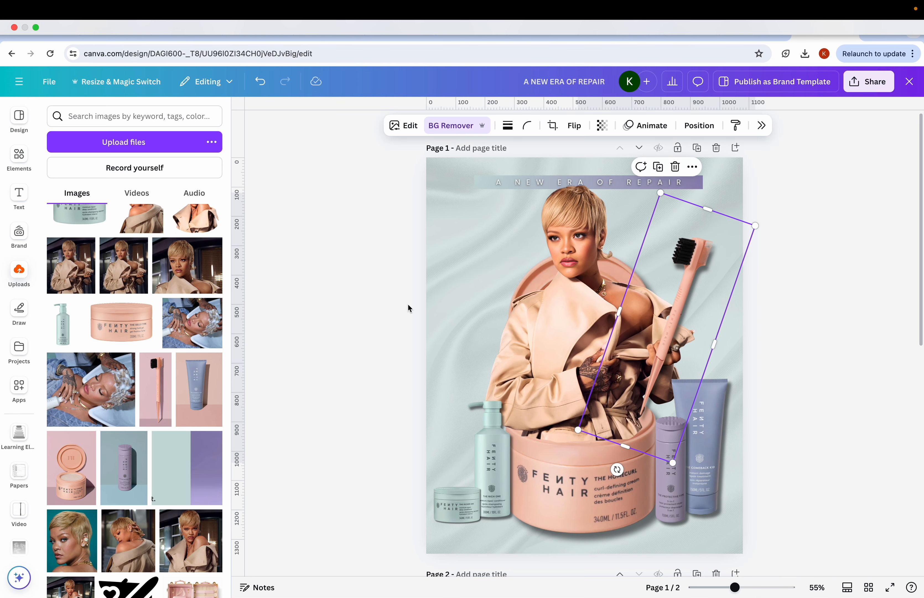
{"action": "left_click", "coordinate": [699, 125]}
{"action": "left_click", "coordinate": [861, 176]}
{"action": "left_click", "coordinate": [862, 177]}
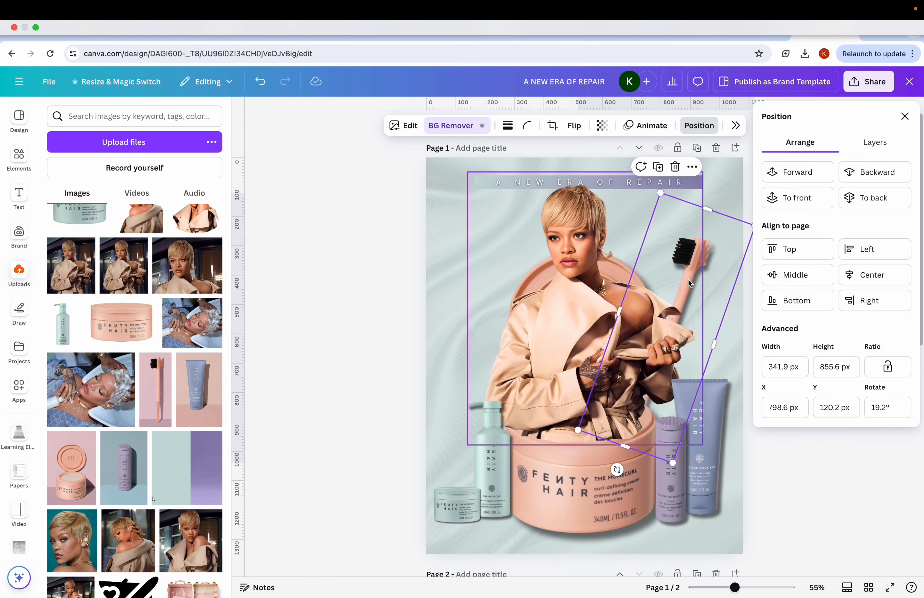
{"action": "left_click", "coordinate": [811, 175]}
{"action": "left_click", "coordinate": [811, 177]}
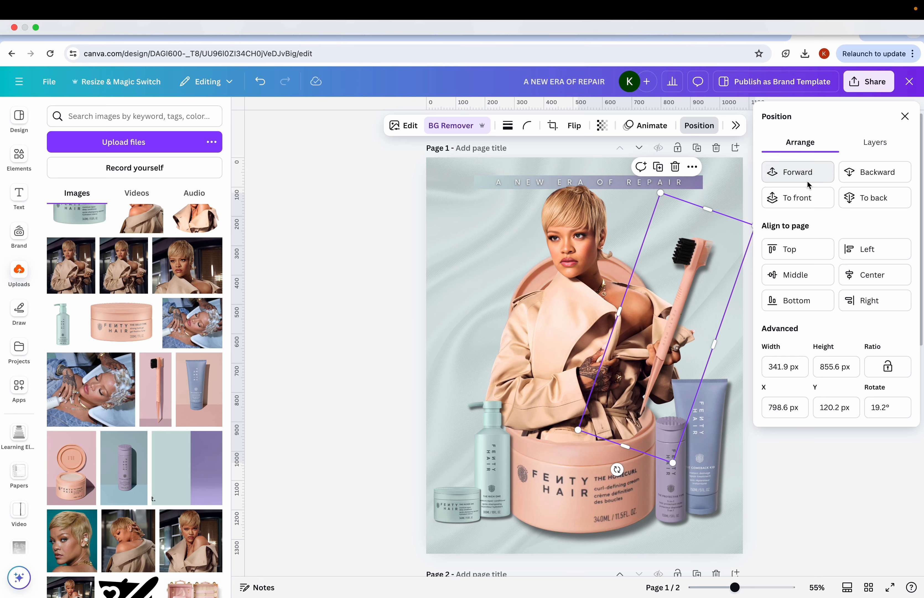
{"action": "left_click", "coordinate": [868, 173]}
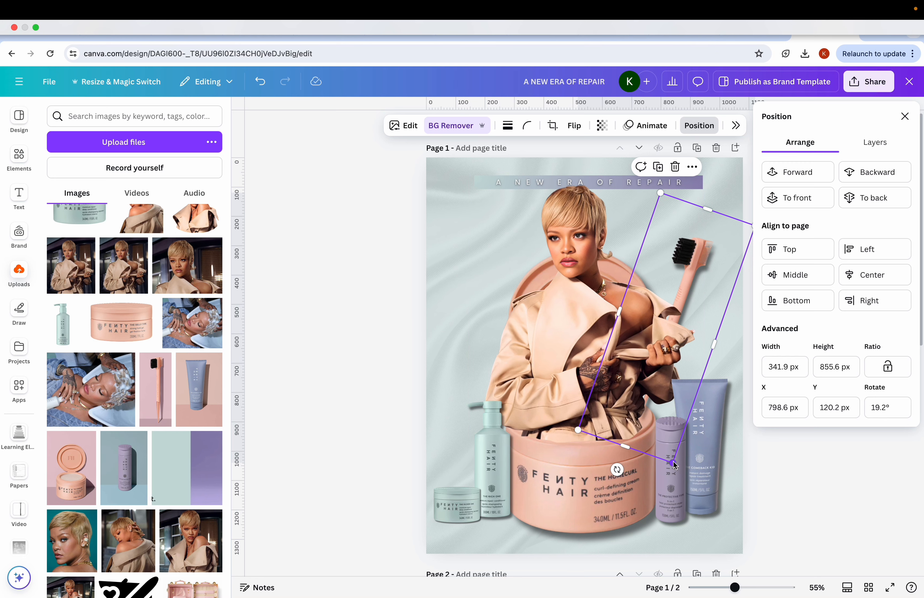
Enlarge the comb brush to about 361 by 904 px, reduce its tilt to about 13° and shift it slightly down
{"action": "mouse_move", "coordinate": [674, 464]}
{"action": "left_mouse_down"}
{"action": "mouse_move", "coordinate": [674, 478]}
{"action": "mouse_move", "coordinate": [627, 484]}
{"action": "mouse_move", "coordinate": [635, 484]}
{"action": "left_mouse_up"}
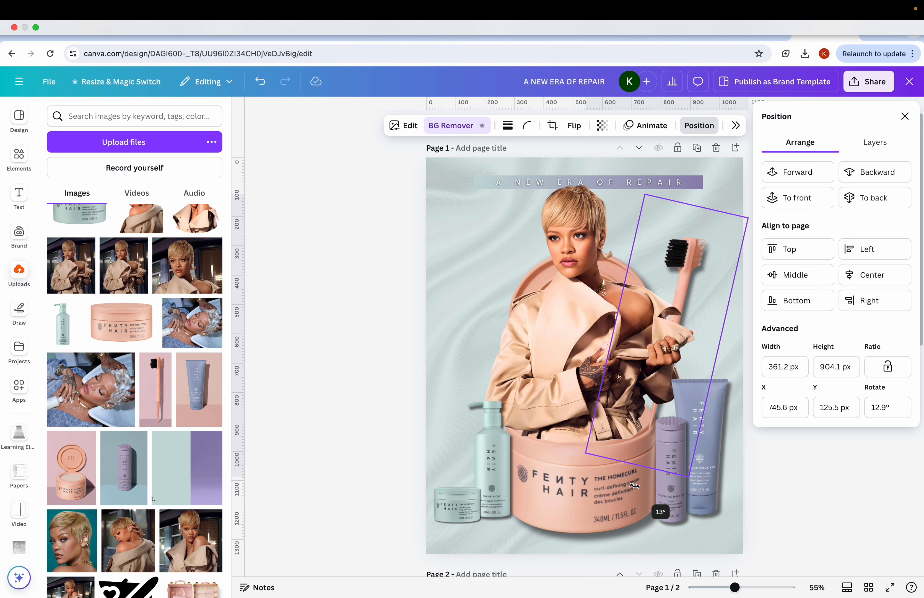
{"action": "left_click_drag", "start_coordinate": [683, 257], "coordinate": [684, 265]}
{"action": "left_click", "coordinate": [353, 333]}
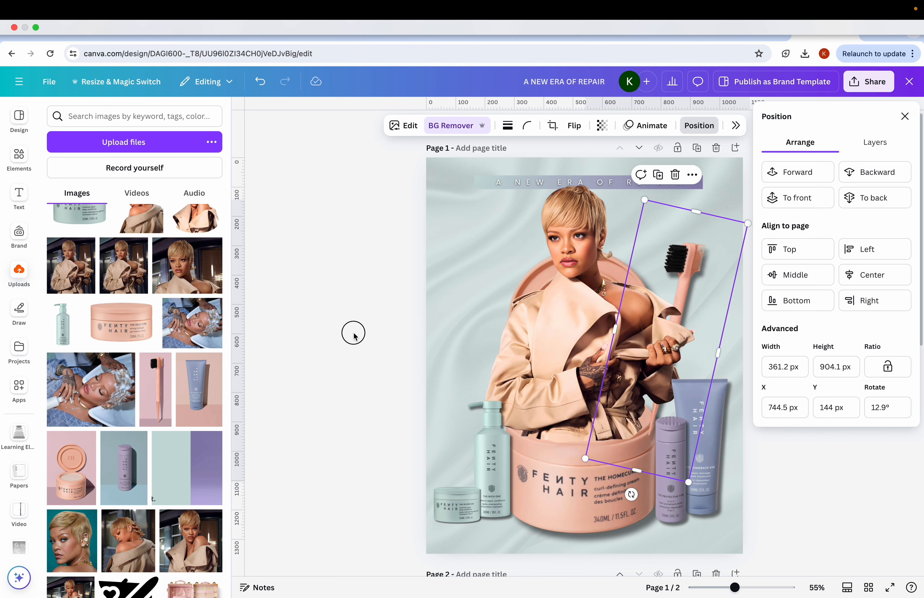
Move the over-the-shoulder model cutout toward the middle of page 2 and copy it
{"action": "scroll", "coordinate": [353, 334], "scroll_direction": "down", "scroll_amount": 4}
{"action": "scroll", "coordinate": [353, 333], "scroll_direction": "down", "scroll_amount": 3}
{"action": "scroll", "coordinate": [352, 331], "scroll_direction": "up", "scroll_amount": 1}
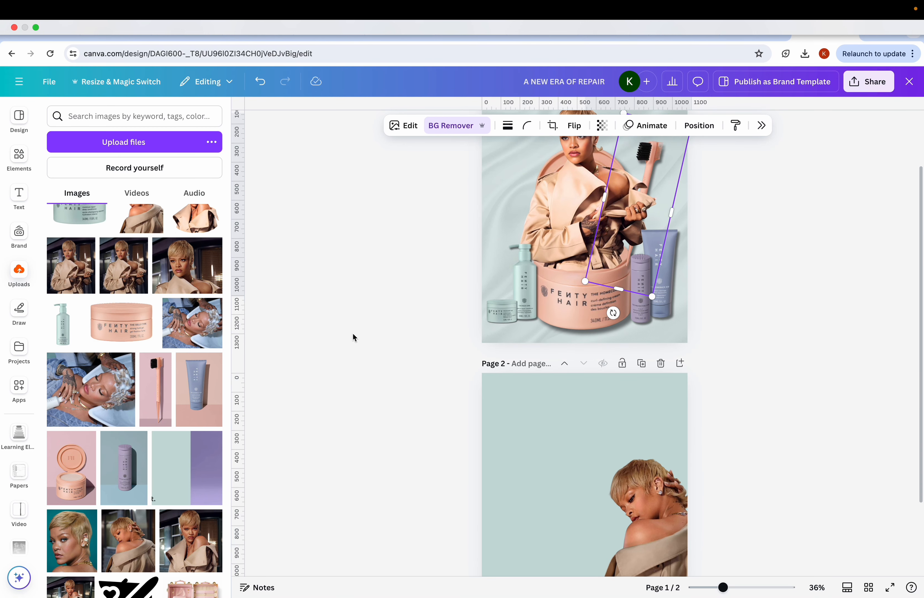
{"action": "left_click_drag", "start_coordinate": [666, 530], "coordinate": [580, 478]}
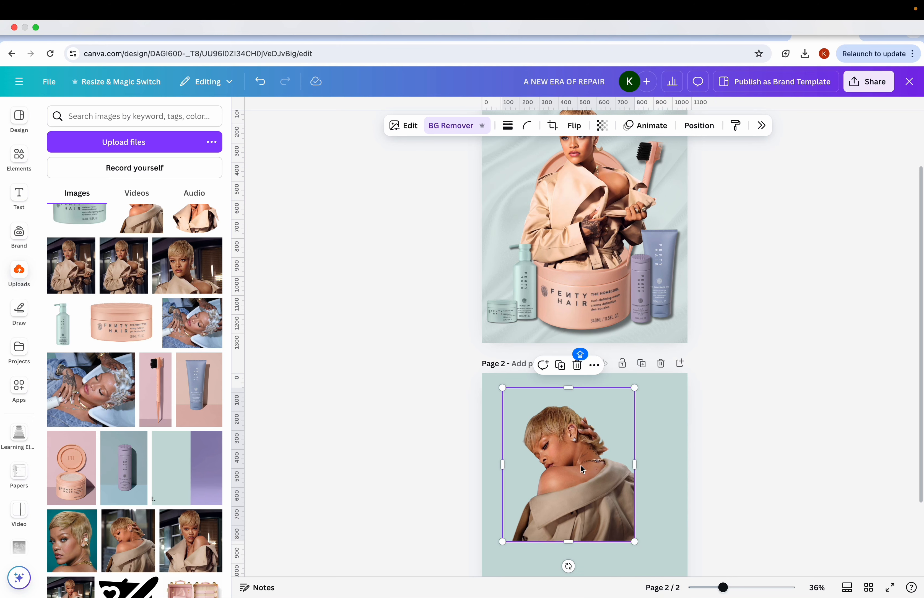
{"action": "right_click", "coordinate": [583, 478]}
{"action": "left_click", "coordinate": [608, 270]}
Delete page 2 and paste the copied model cutout onto page 1
{"action": "scroll", "coordinate": [608, 271], "scroll_direction": "up", "scroll_amount": 2}
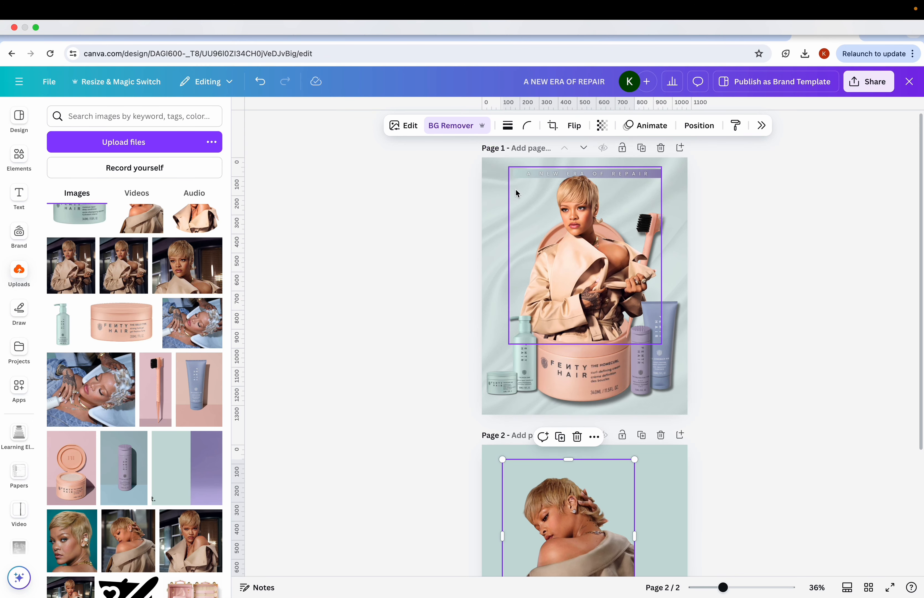
{"action": "left_click", "coordinate": [489, 214]}
{"action": "left_click", "coordinate": [660, 436]}
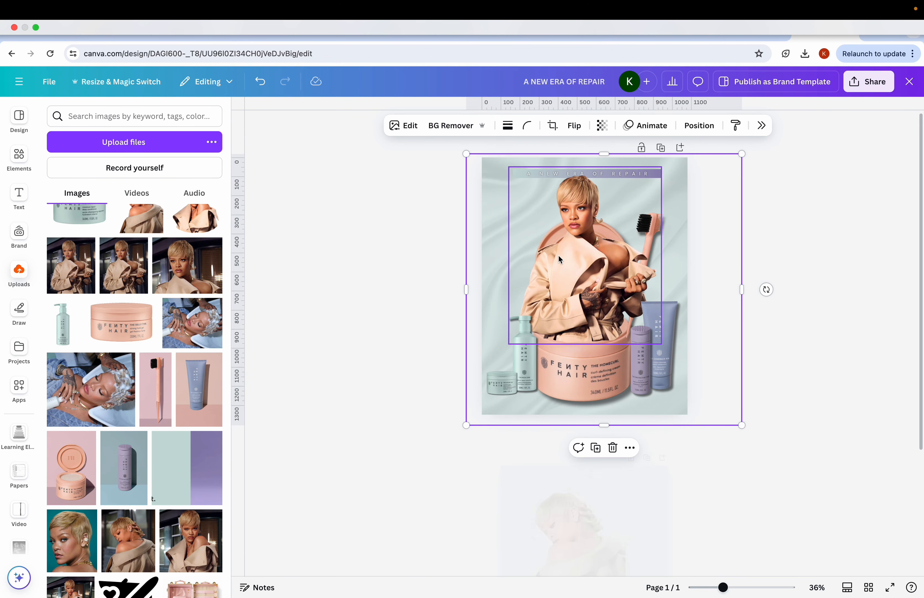
{"action": "right_click", "coordinate": [510, 257]}
{"action": "left_click", "coordinate": [545, 297]}
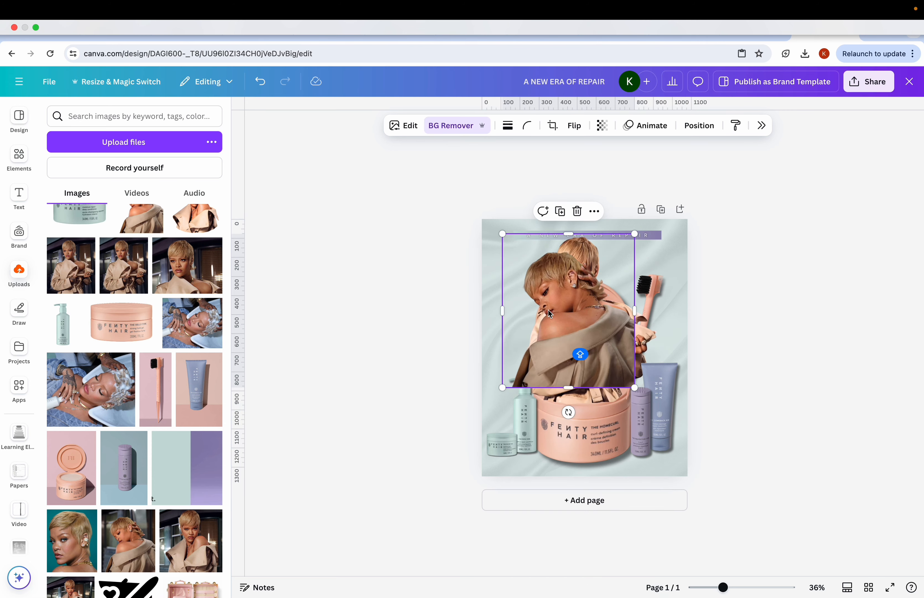
Shift the pasted model cutout toward the flyer's left edge and set its Brightness to 20
{"action": "scroll", "coordinate": [547, 306], "scroll_direction": "up", "scroll_amount": 5}
{"action": "scroll", "coordinate": [547, 307], "scroll_direction": "down", "scroll_amount": 4}
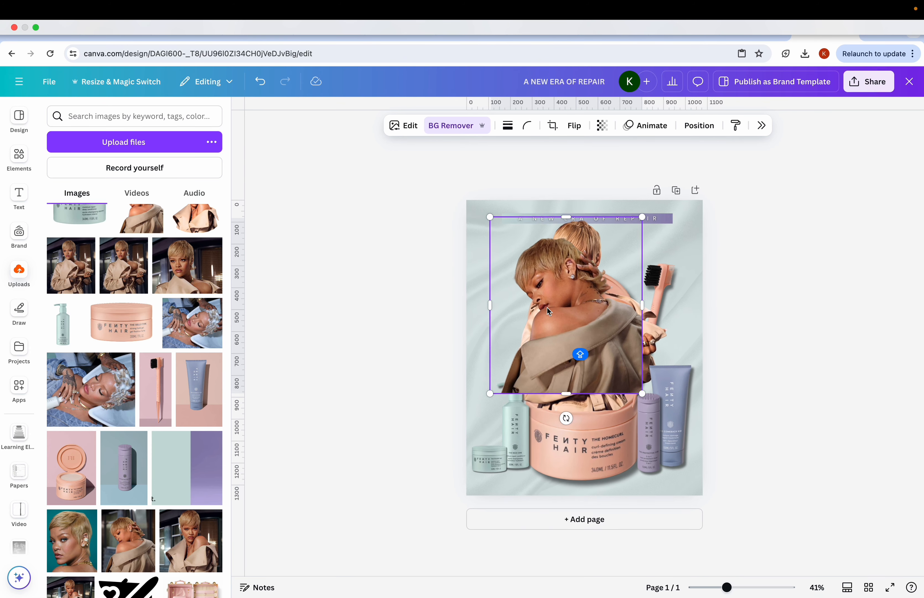
{"action": "scroll", "coordinate": [547, 308], "scroll_direction": "up", "scroll_amount": 2}
{"action": "left_click_drag", "start_coordinate": [567, 331], "coordinate": [532, 331]}
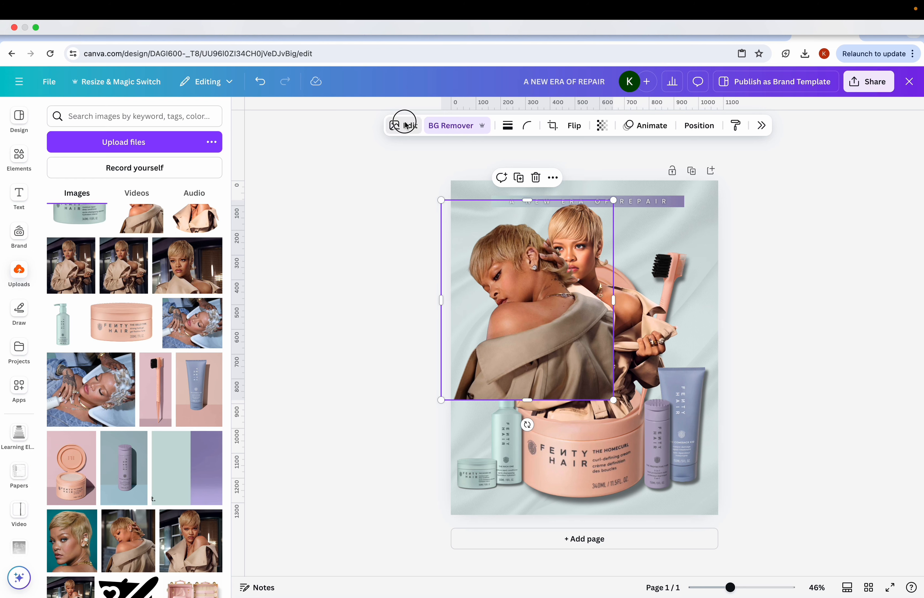
{"action": "left_click", "coordinate": [405, 126]}
{"action": "left_click", "coordinate": [894, 146]}
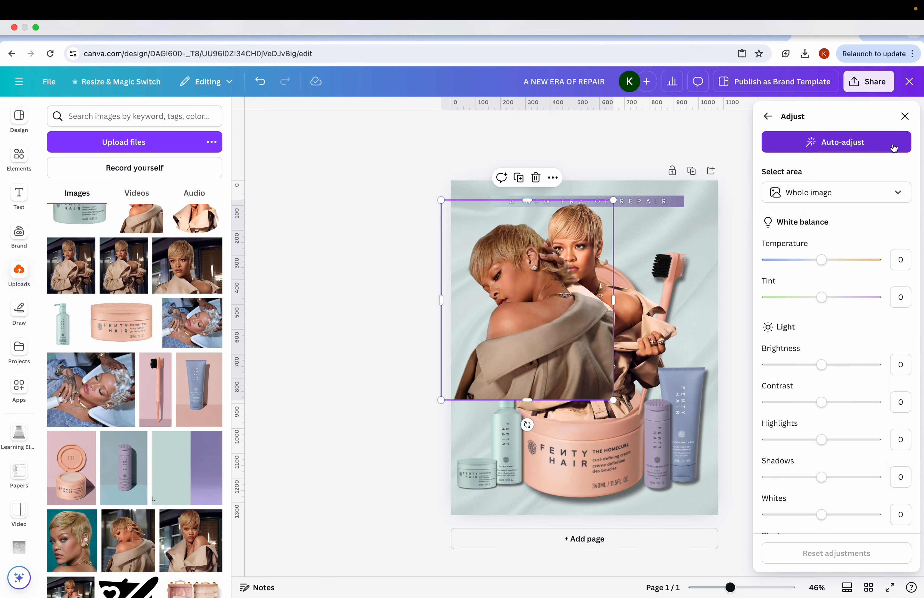
{"action": "left_click_drag", "start_coordinate": [826, 365], "coordinate": [832, 366]}
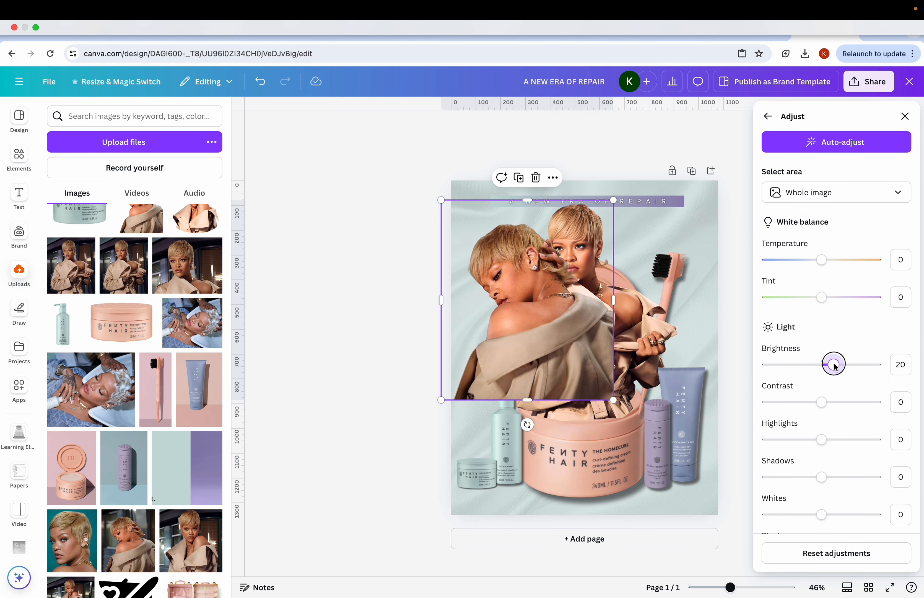
{"action": "left_click", "coordinate": [360, 367]}
Move the over-the-shoulder cutout to the flyer's upper left corner and send it backward beneath the marble texture
{"action": "left_click_drag", "start_coordinate": [514, 350], "coordinate": [494, 311]}
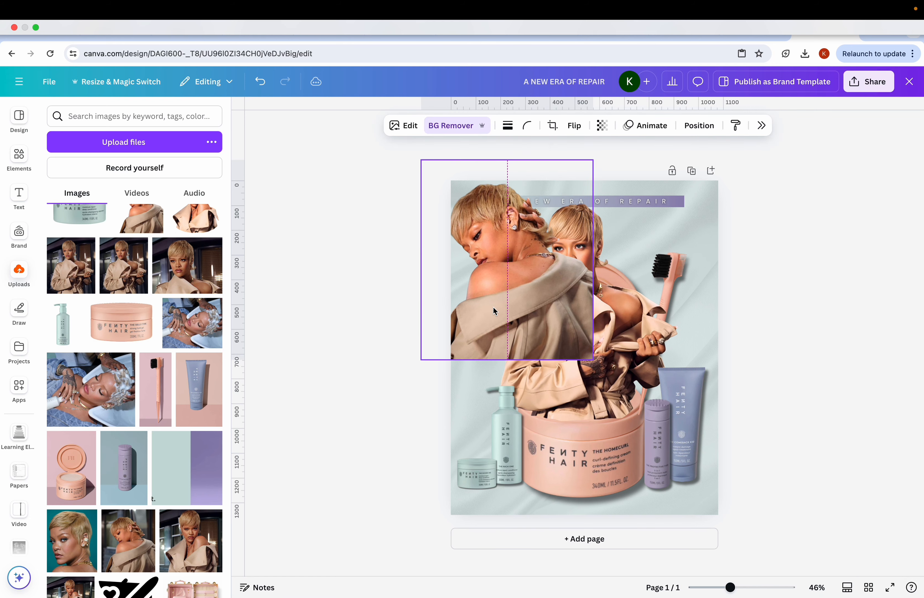
{"action": "left_click", "coordinate": [699, 125]}
{"action": "left_click", "coordinate": [884, 173]}
{"action": "left_click", "coordinate": [884, 174]}
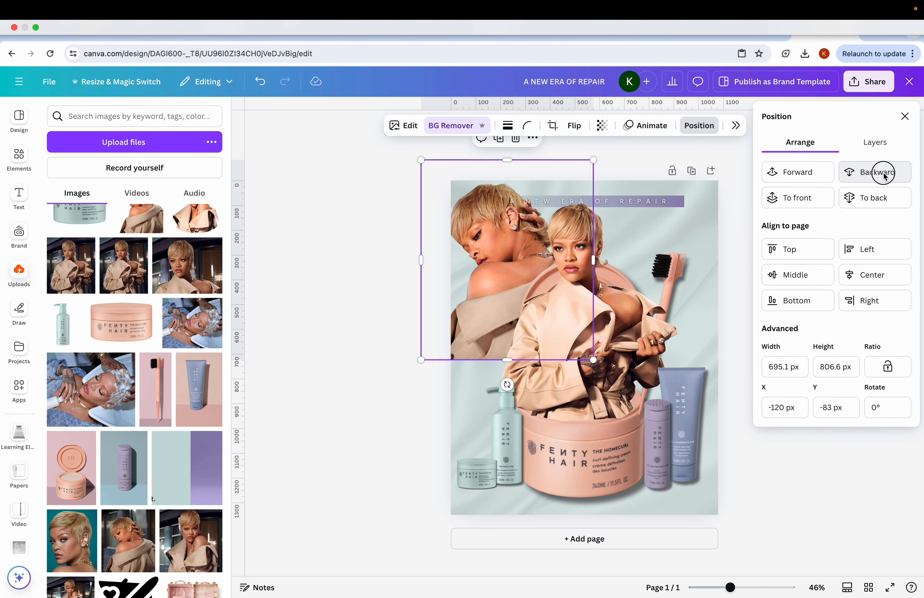
{"action": "left_click", "coordinate": [884, 175]}
{"action": "left_click", "coordinate": [884, 175]}
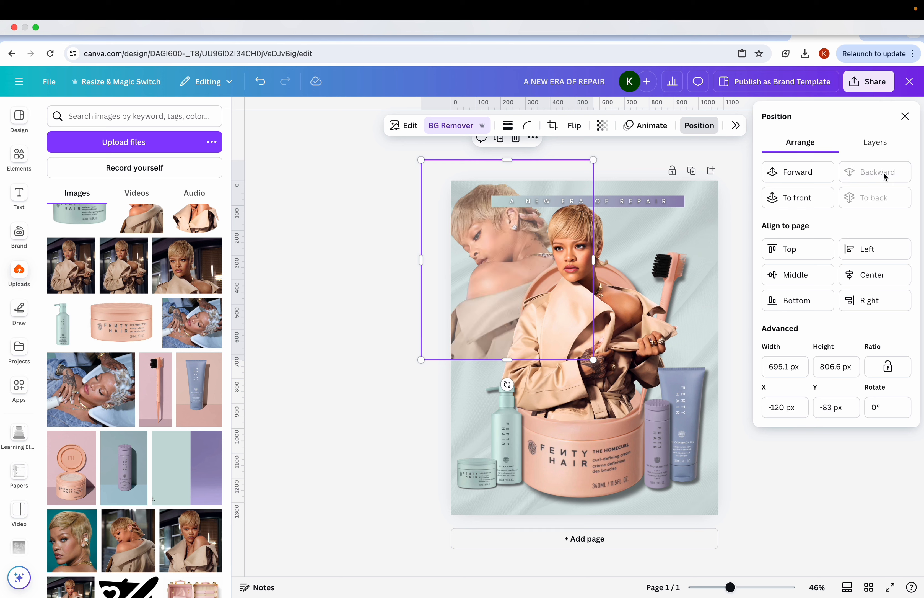
{"action": "left_click", "coordinate": [598, 362]}
{"action": "left_click_drag", "start_coordinate": [597, 361], "coordinate": [597, 360]}
{"action": "left_click", "coordinate": [260, 82]}
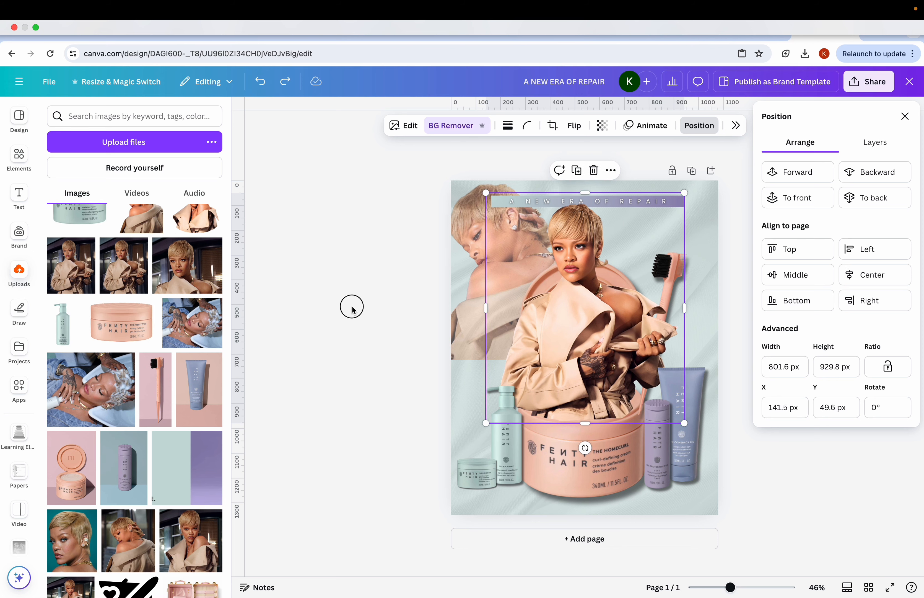
Select the over-the-shoulder cutout in the layer list, shrink it slightly and place it below the title bar, beside the main model
{"action": "left_click", "coordinate": [699, 125]}
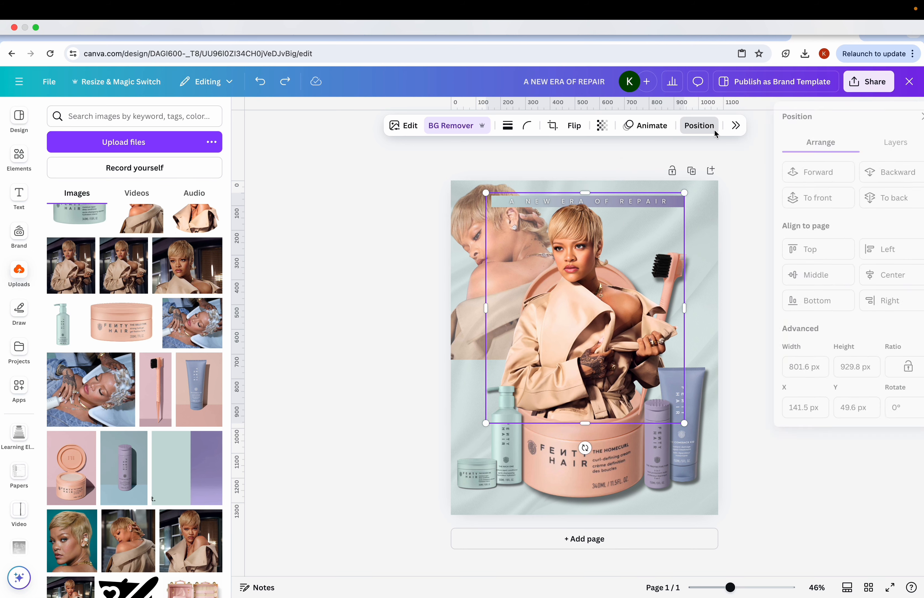
{"action": "left_click", "coordinate": [874, 142]}
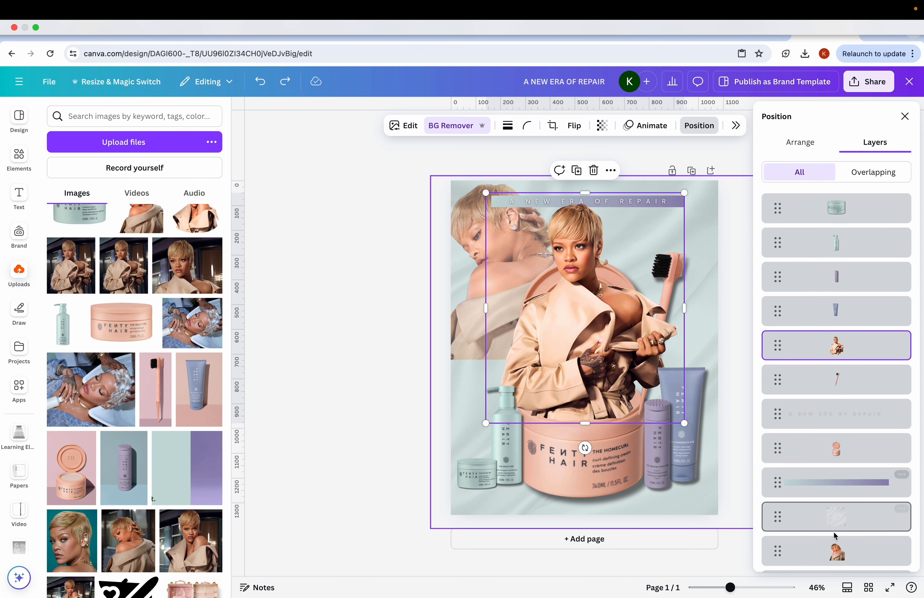
{"action": "left_click", "coordinate": [836, 550]}
{"action": "left_click_drag", "start_coordinate": [591, 357], "coordinate": [563, 323]}
{"action": "left_click_drag", "start_coordinate": [492, 348], "coordinate": [499, 345]}
{"action": "left_click_drag", "start_coordinate": [468, 297], "coordinate": [476, 323]}
{"action": "left_click", "coordinate": [376, 350]}
{"action": "left_click", "coordinate": [375, 348]}
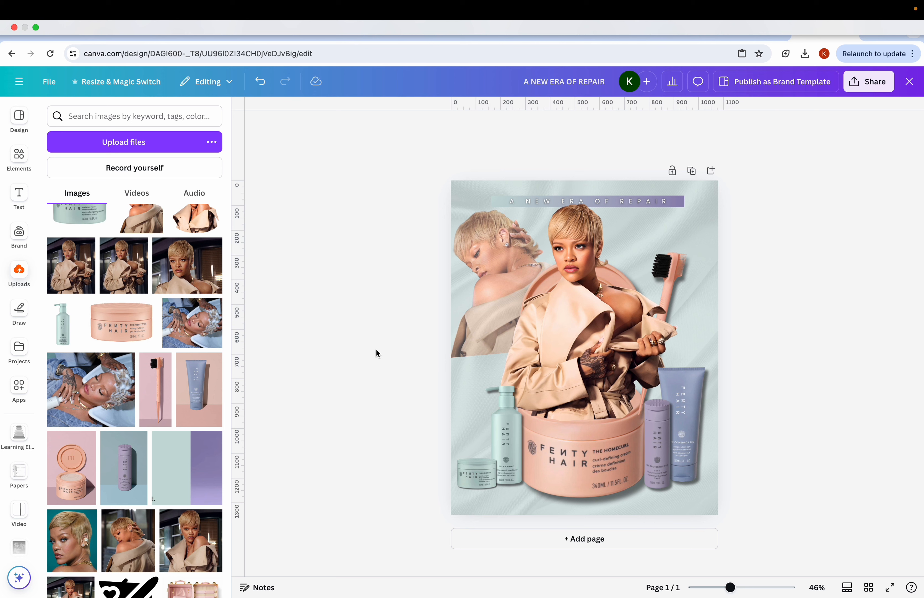
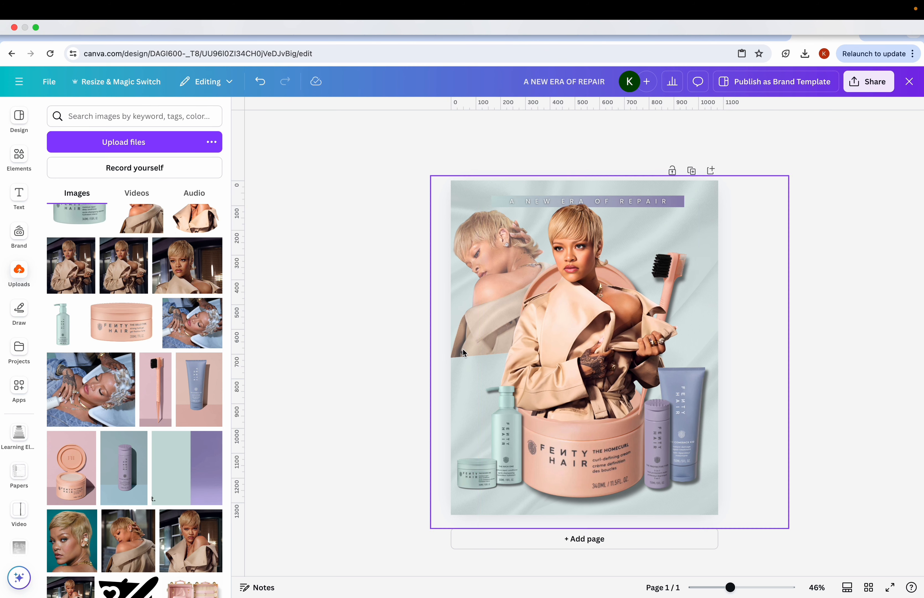
Add the orange blur circle from the Glows folder to the flyer and show the graphic's details
{"action": "left_click", "coordinate": [19, 157]}
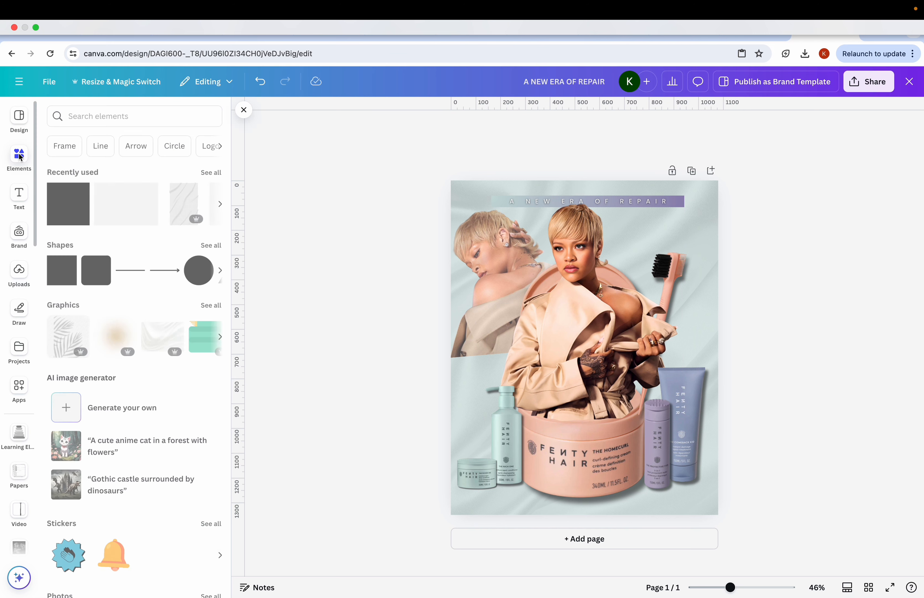
{"action": "scroll", "coordinate": [17, 436], "scroll_direction": "down", "scroll_amount": 10}
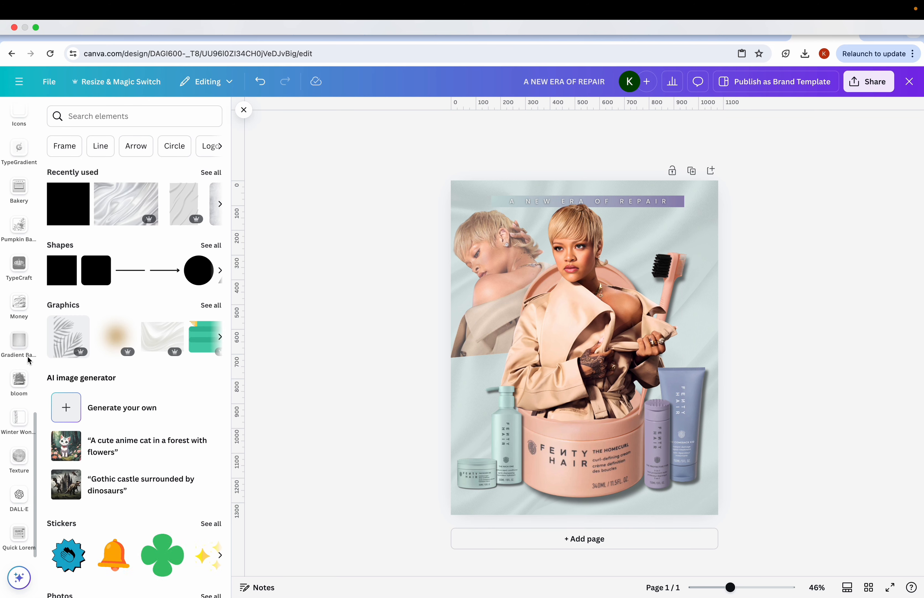
{"action": "scroll", "coordinate": [28, 355], "scroll_direction": "up", "scroll_amount": 5}
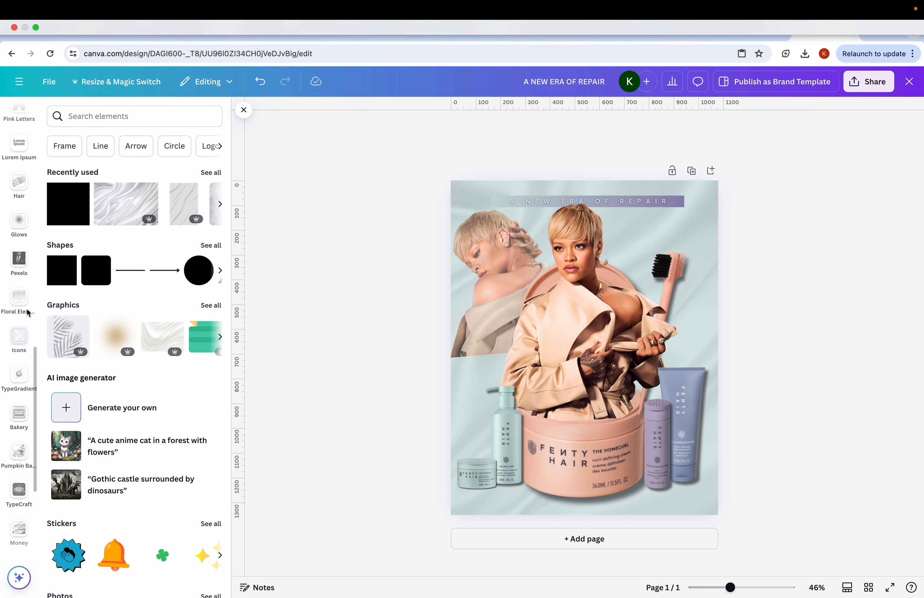
{"action": "scroll", "coordinate": [27, 312], "scroll_direction": "up", "scroll_amount": 2}
{"action": "left_click", "coordinate": [22, 264]}
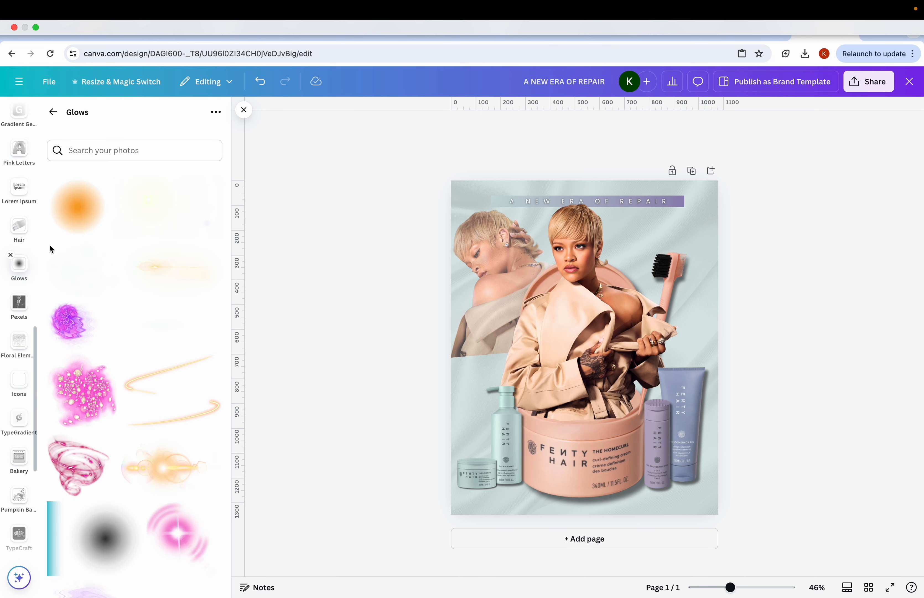
{"action": "scroll", "coordinate": [109, 369], "scroll_direction": "down", "scroll_amount": 3}
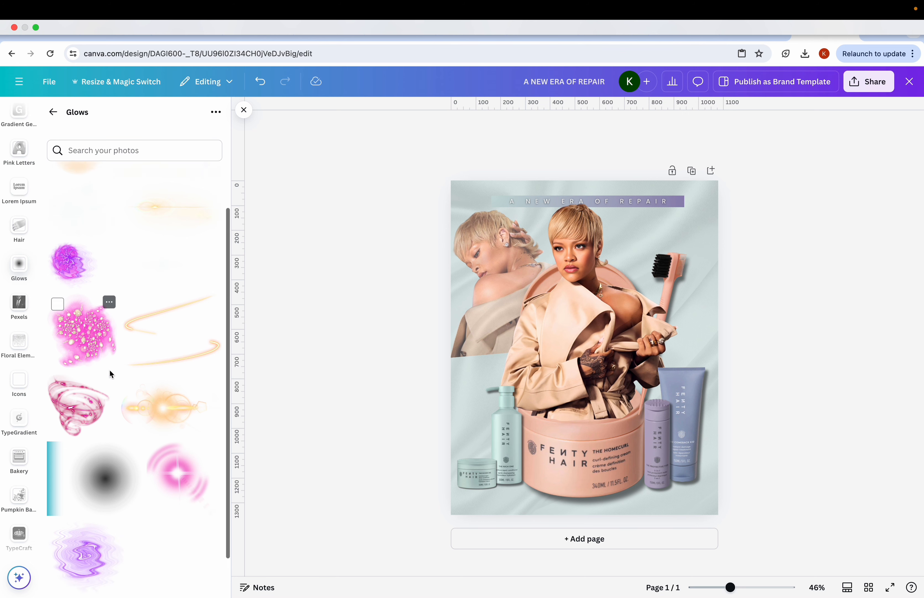
{"action": "scroll", "coordinate": [109, 369], "scroll_direction": "up", "scroll_amount": 3}
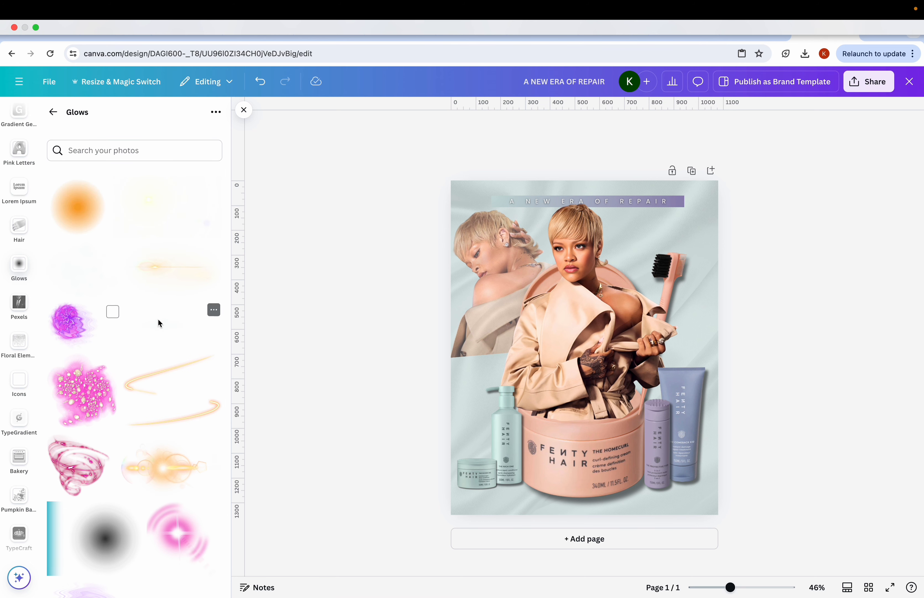
{"action": "scroll", "coordinate": [157, 317], "scroll_direction": "down", "scroll_amount": 3}
{"action": "scroll", "coordinate": [161, 299], "scroll_direction": "up", "scroll_amount": 3}
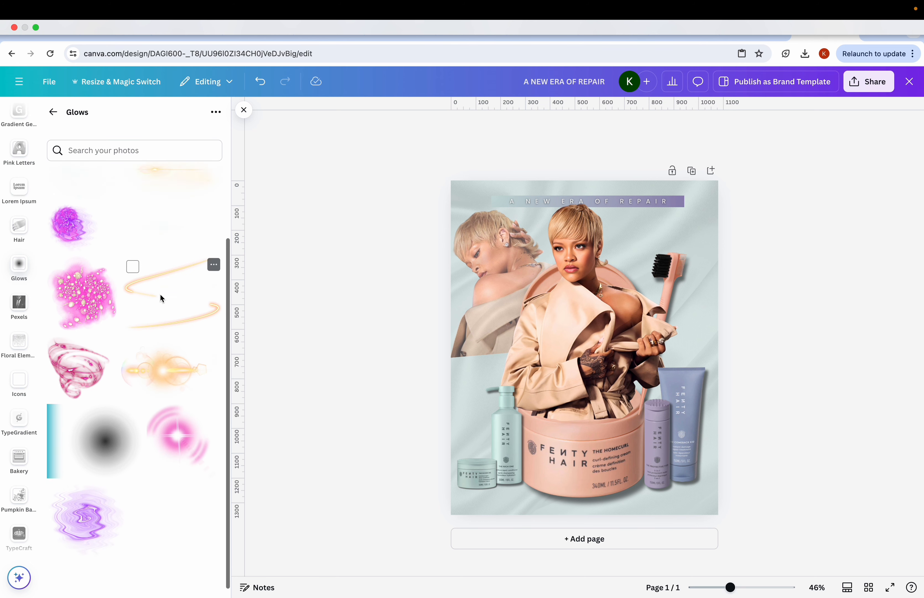
{"action": "scroll", "coordinate": [118, 412], "scroll_direction": "down", "scroll_amount": 3}
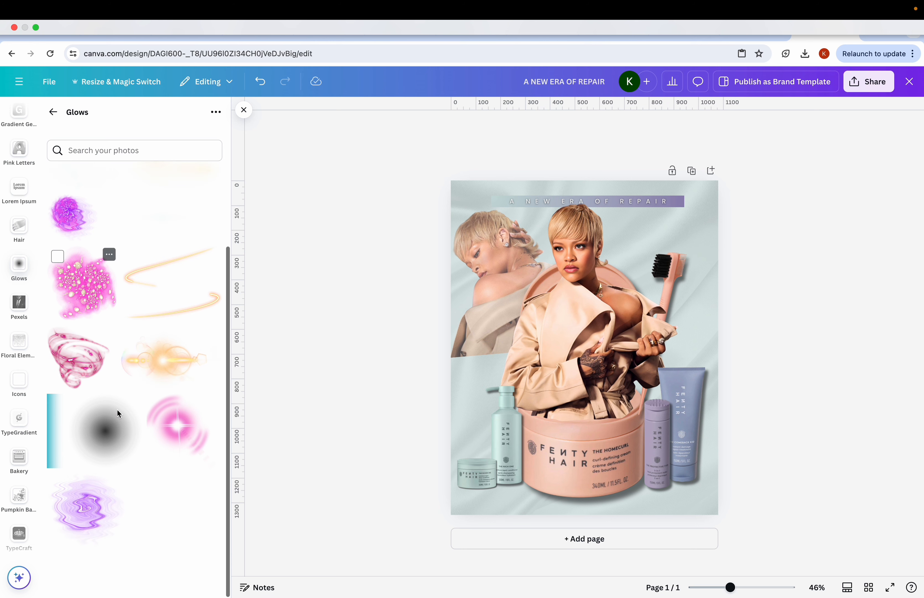
{"action": "scroll", "coordinate": [91, 208], "scroll_direction": "up", "scroll_amount": 3}
{"action": "left_click", "coordinate": [80, 206]}
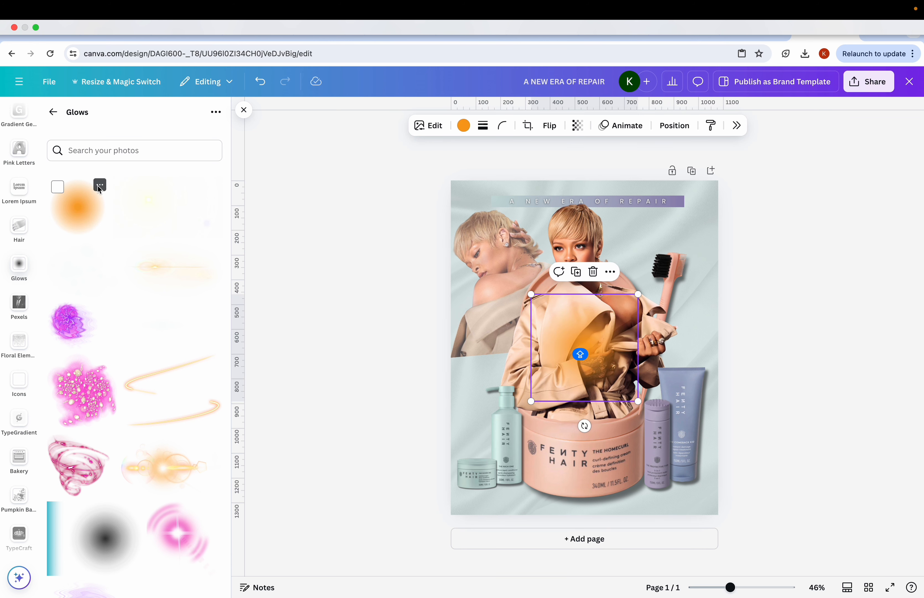
{"action": "left_click", "coordinate": [99, 185]}
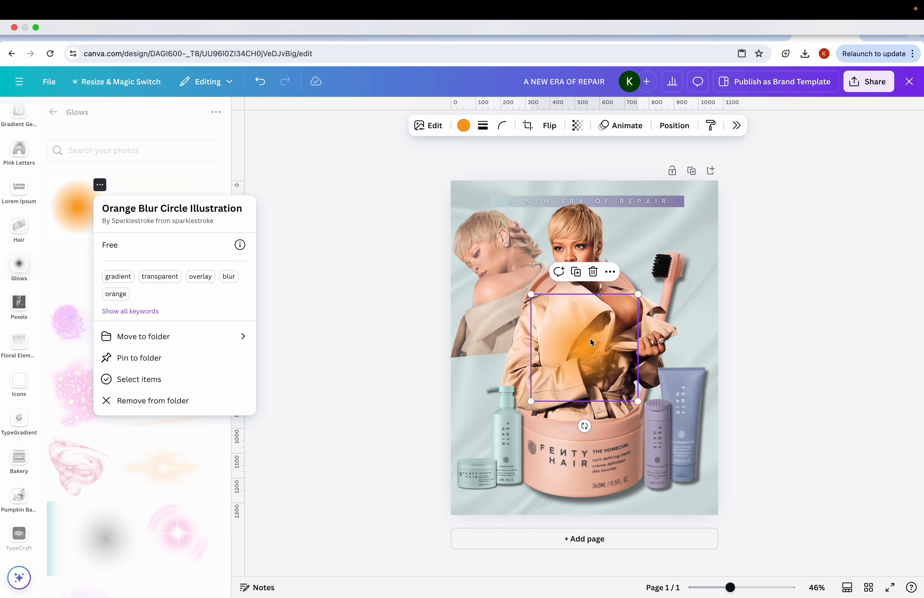
Recolor the blur circle to the document's pale teal, enlarge it slightly and place it over the lower edge of the over-the-shoulder cutout
{"action": "left_click_drag", "start_coordinate": [590, 341], "coordinate": [497, 334]}
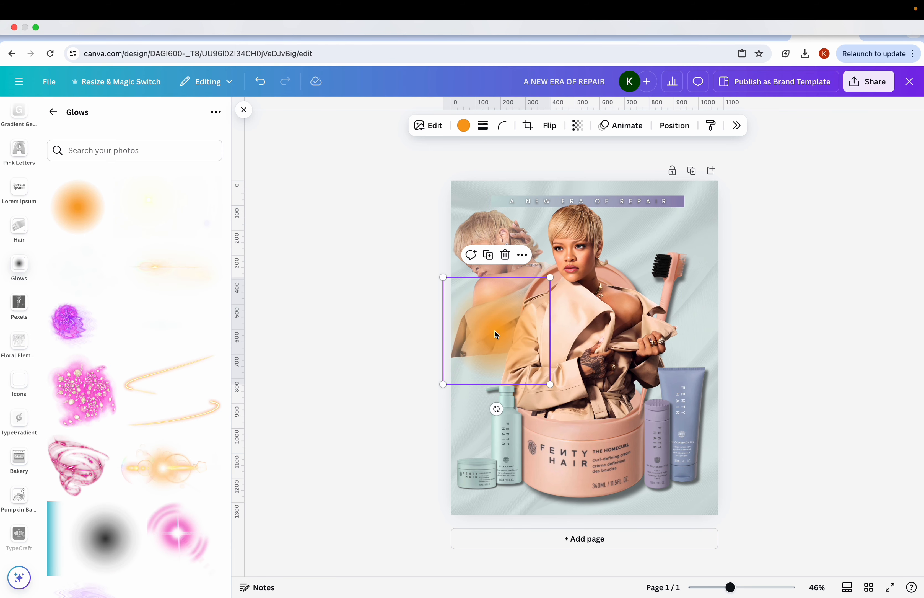
{"action": "left_click", "coordinate": [464, 126]}
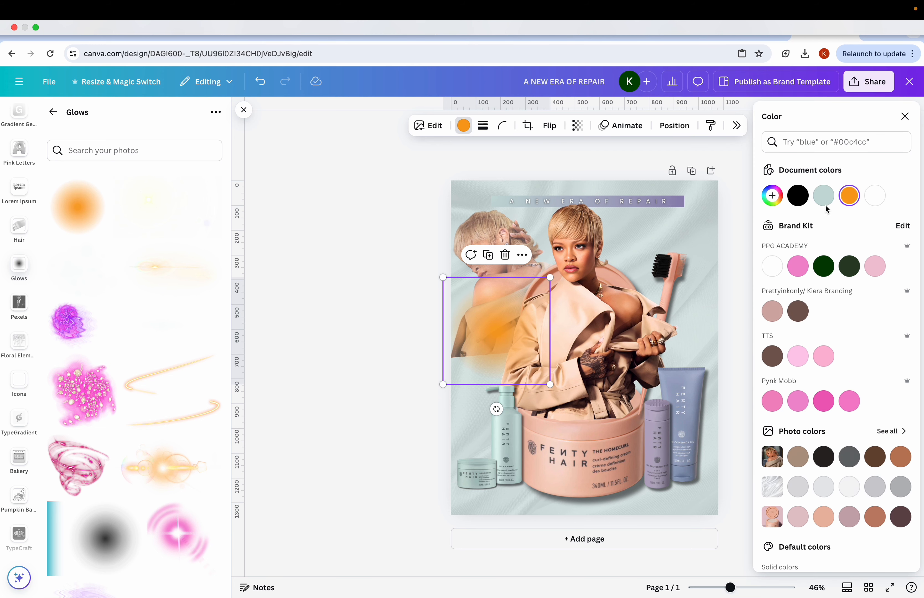
{"action": "left_click", "coordinate": [824, 195]}
{"action": "left_click_drag", "start_coordinate": [536, 322], "coordinate": [456, 354]}
{"action": "left_click_drag", "start_coordinate": [517, 307], "coordinate": [538, 286]}
{"action": "mouse_move", "coordinate": [487, 357]}
{"action": "left_mouse_down"}
{"action": "mouse_move", "coordinate": [474, 363]}
{"action": "mouse_move", "coordinate": [489, 365]}
{"action": "mouse_move", "coordinate": [466, 338]}
{"action": "mouse_move", "coordinate": [458, 342]}
{"action": "mouse_move", "coordinate": [473, 359]}
{"action": "left_mouse_up"}
Duplicate the teal glow until four overlapping copies cover the cutout's hard lower edge
{"action": "right_click", "coordinate": [472, 354]}
{"action": "left_click", "coordinate": [518, 364]}
{"action": "right_click", "coordinate": [488, 364]}
{"action": "left_click", "coordinate": [522, 361]}
{"action": "right_click", "coordinate": [473, 358]}
{"action": "left_click", "coordinate": [504, 361]}
{"action": "left_click", "coordinate": [908, 114]}
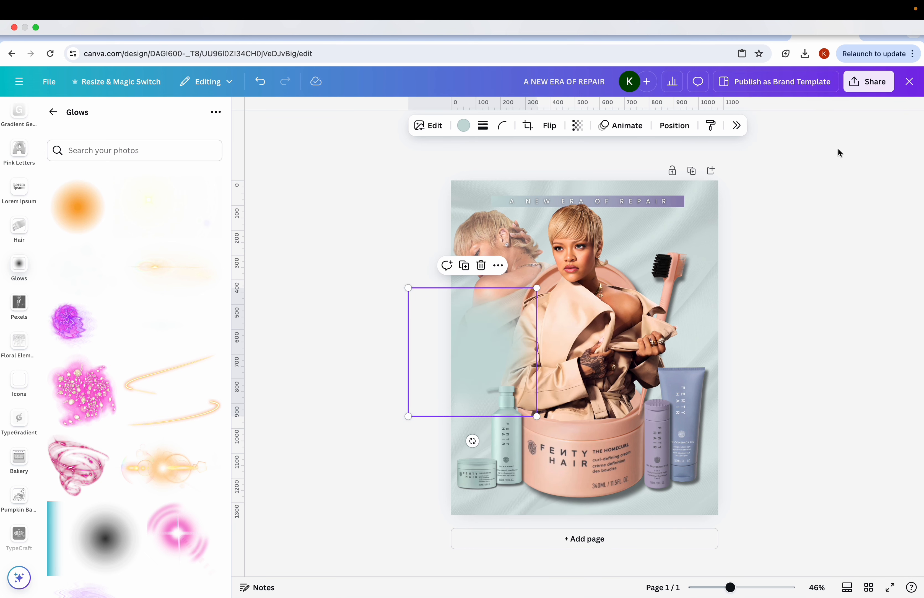
Group the four teal glows, place the group between the purple gradient bar and the marble texture, and nudge it slightly down
{"action": "left_click", "coordinate": [674, 126]}
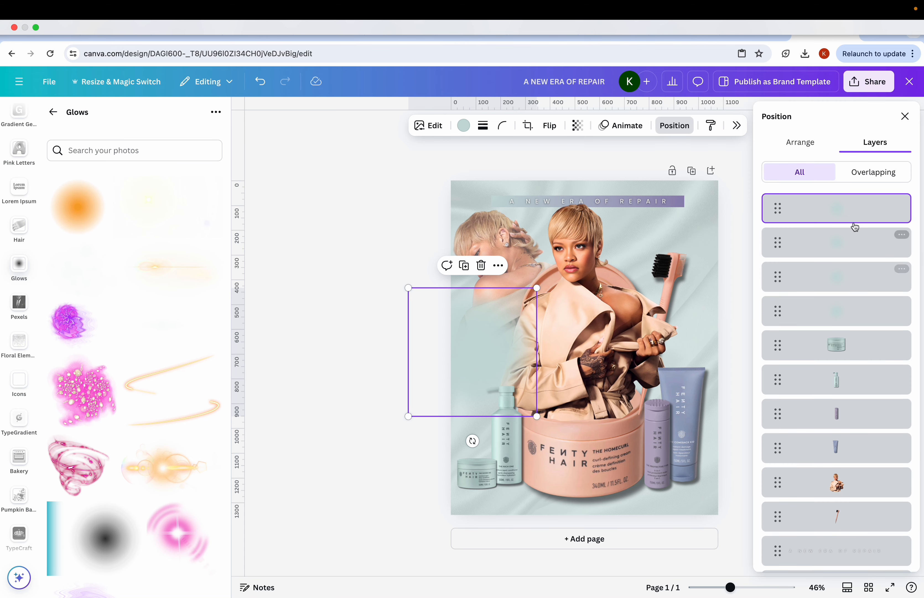
{"action": "left_click", "coordinate": [847, 283], "text": "shift"}
{"action": "left_click", "coordinate": [851, 314], "text": "shift"}
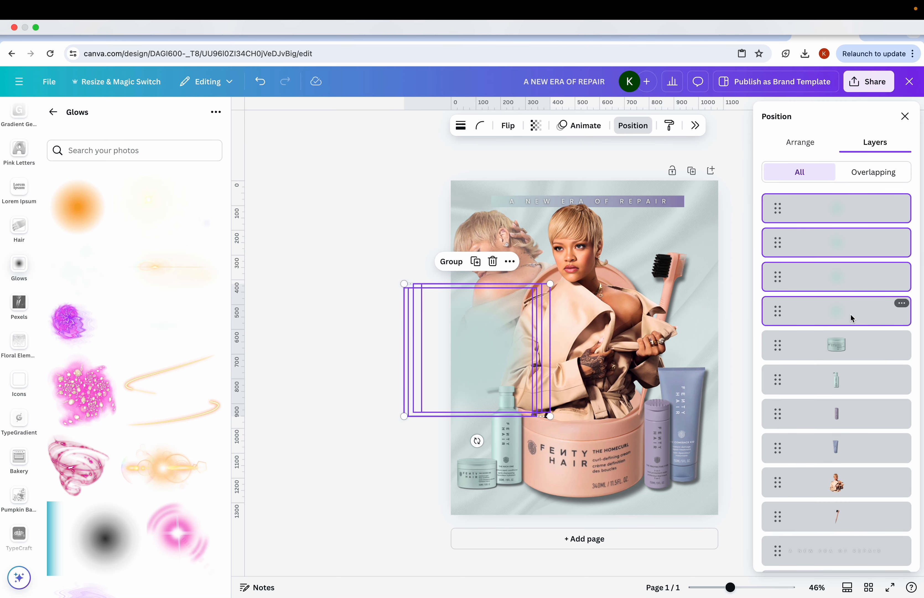
{"action": "left_click", "coordinate": [450, 263]}
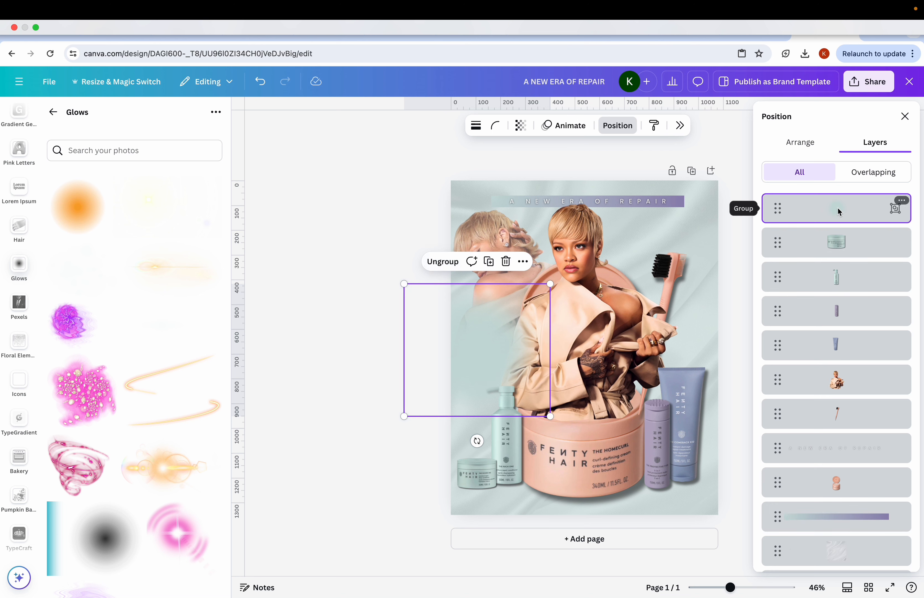
{"action": "left_click_drag", "start_coordinate": [839, 212], "coordinate": [839, 442]}
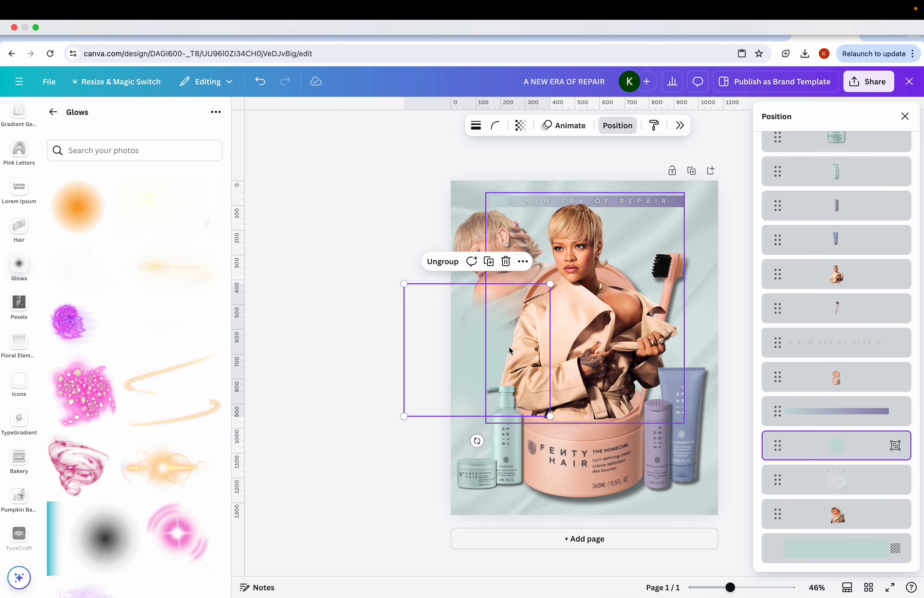
{"action": "mouse_move", "coordinate": [468, 351]}
{"action": "left_mouse_down"}
{"action": "mouse_move", "coordinate": [480, 361]}
{"action": "mouse_move", "coordinate": [468, 363]}
{"action": "left_mouse_up"}
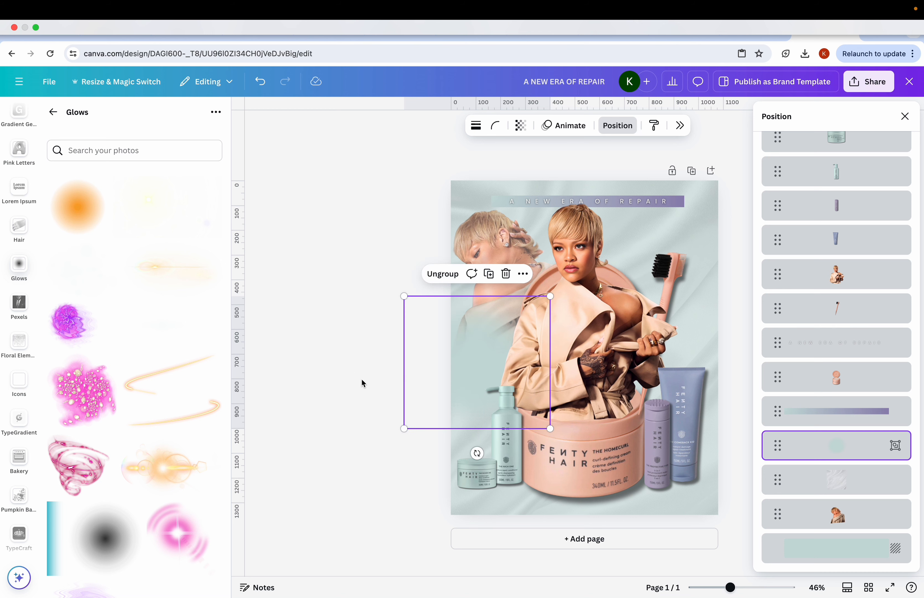
{"action": "left_click", "coordinate": [355, 378]}
{"action": "left_click", "coordinate": [355, 378]}
Add the uploaded hair-washing photo to the flyer and rotate it until the model's face is nearly upright
{"action": "scroll", "coordinate": [355, 378], "scroll_direction": "up", "scroll_amount": 3}
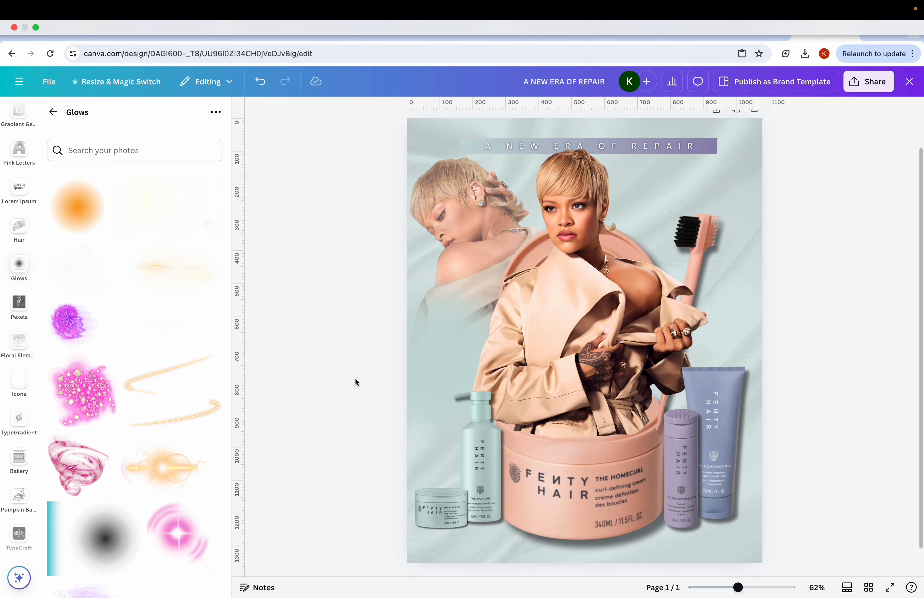
{"action": "scroll", "coordinate": [356, 379], "scroll_direction": "down", "scroll_amount": 2}
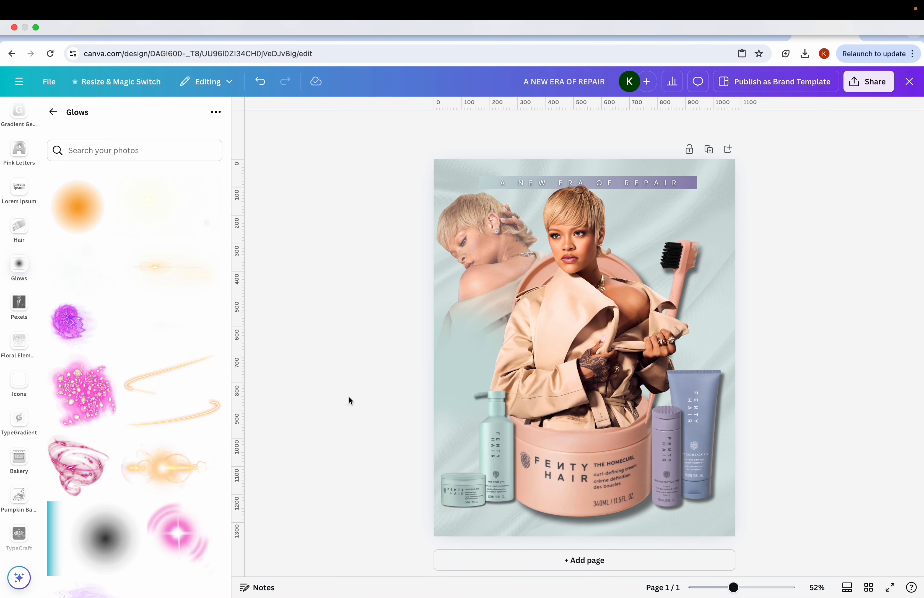
{"action": "scroll", "coordinate": [349, 397], "scroll_direction": "down", "scroll_amount": 1}
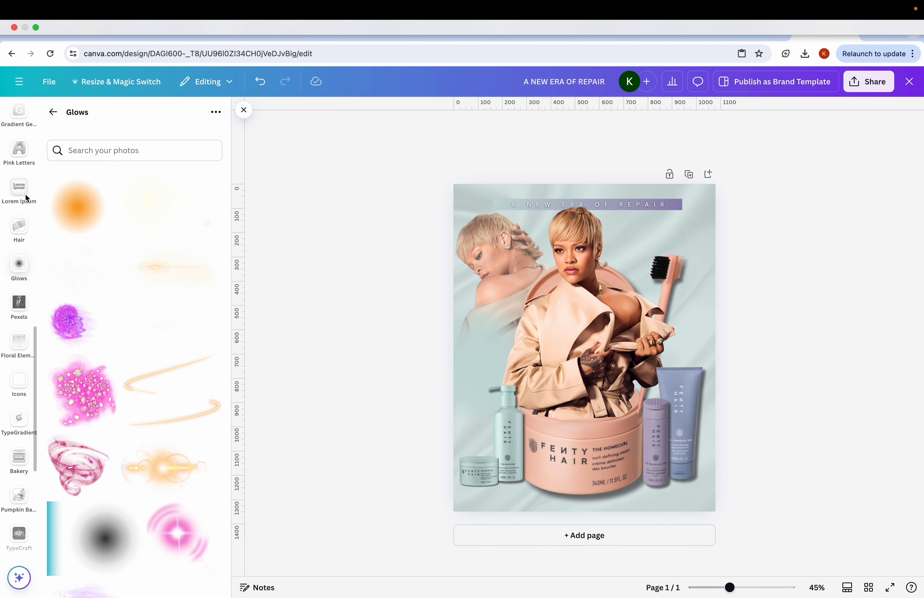
{"action": "scroll", "coordinate": [12, 154], "scroll_direction": "up", "scroll_amount": 10}
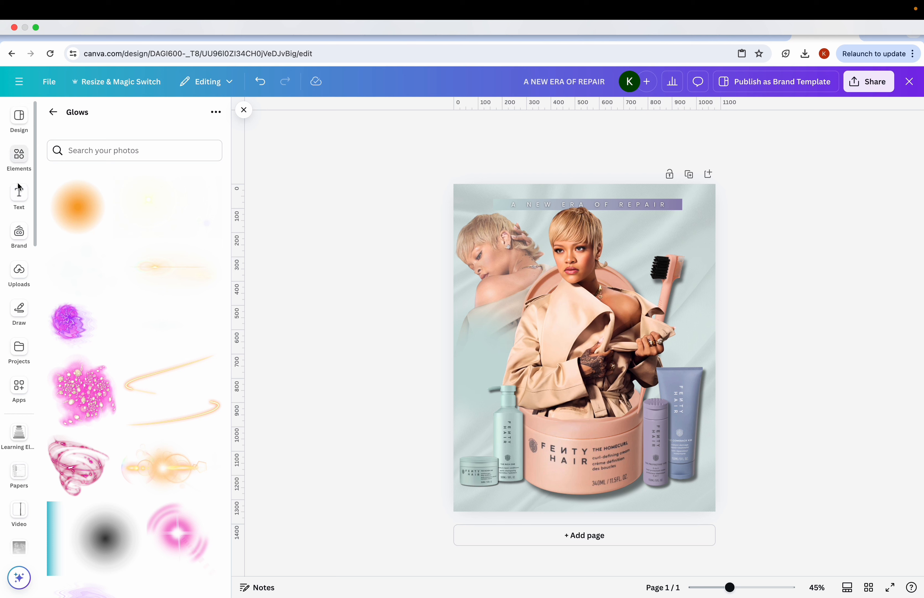
{"action": "left_click", "coordinate": [19, 272]}
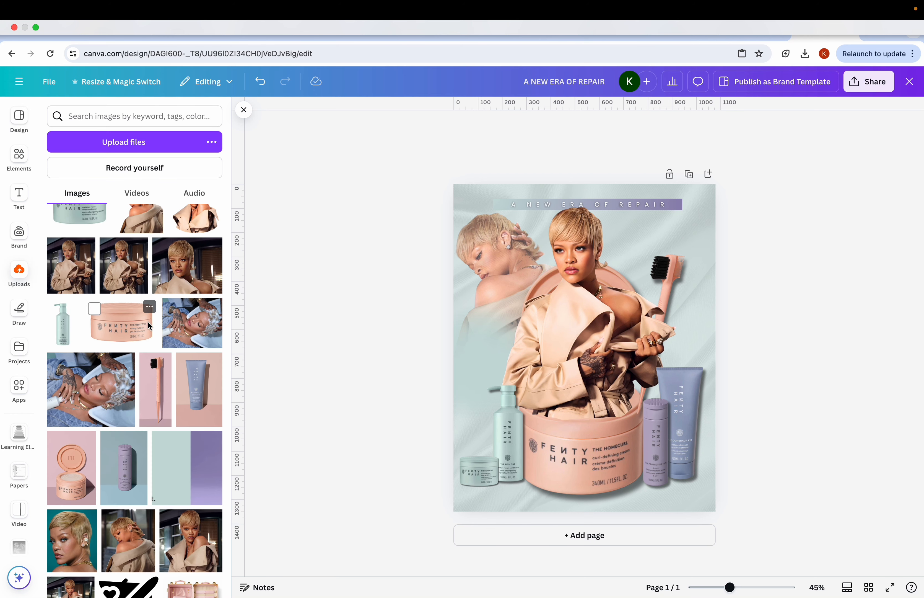
{"action": "left_click", "coordinate": [198, 338]}
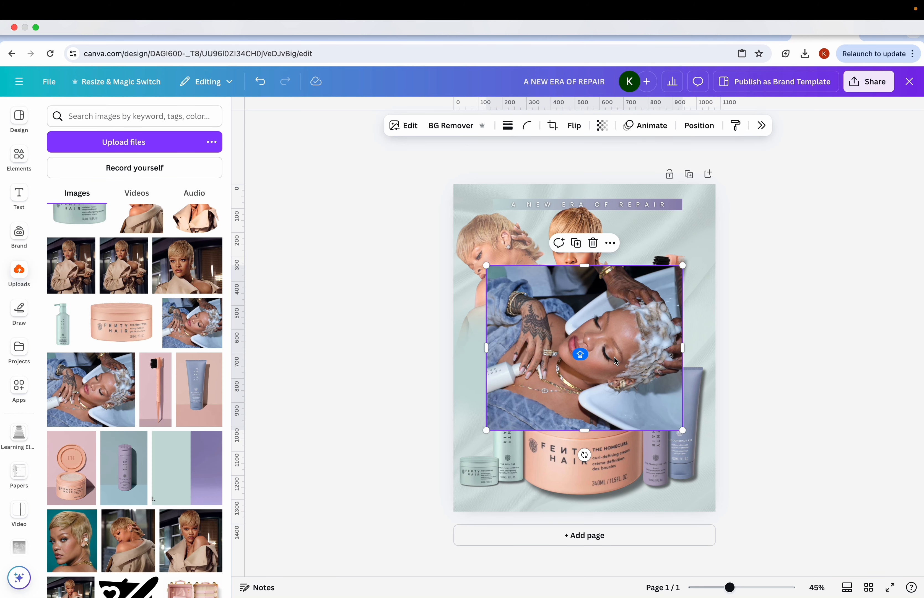
{"action": "left_click_drag", "start_coordinate": [615, 359], "coordinate": [616, 339]}
{"action": "left_click_drag", "start_coordinate": [588, 440], "coordinate": [653, 357]}
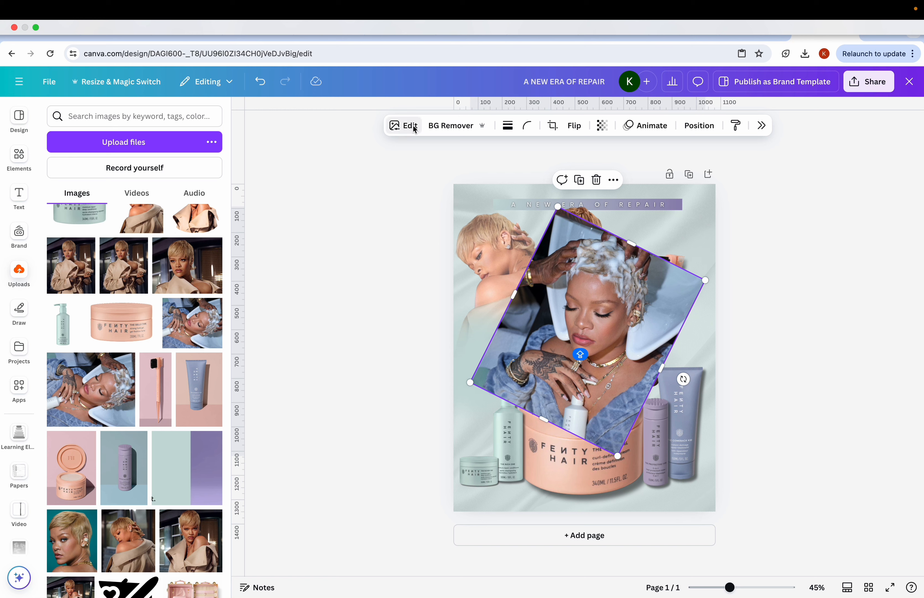
Reduce the hair-washing photo's Saturation to the minimum to make it black and white
{"action": "left_click", "coordinate": [403, 125]}
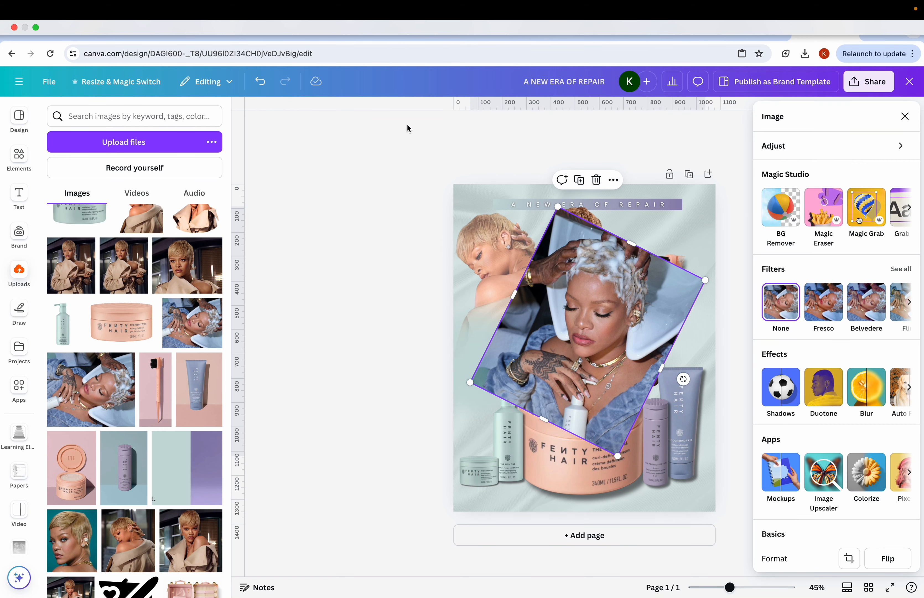
{"action": "left_click", "coordinate": [828, 145]}
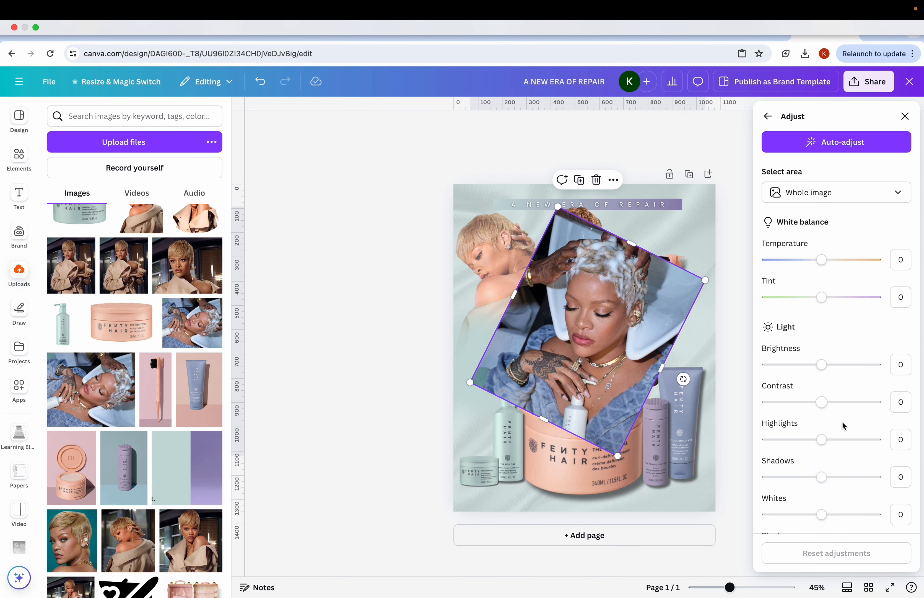
{"action": "scroll", "coordinate": [835, 488], "scroll_direction": "down", "scroll_amount": 3}
{"action": "scroll", "coordinate": [814, 498], "scroll_direction": "down", "scroll_amount": 2}
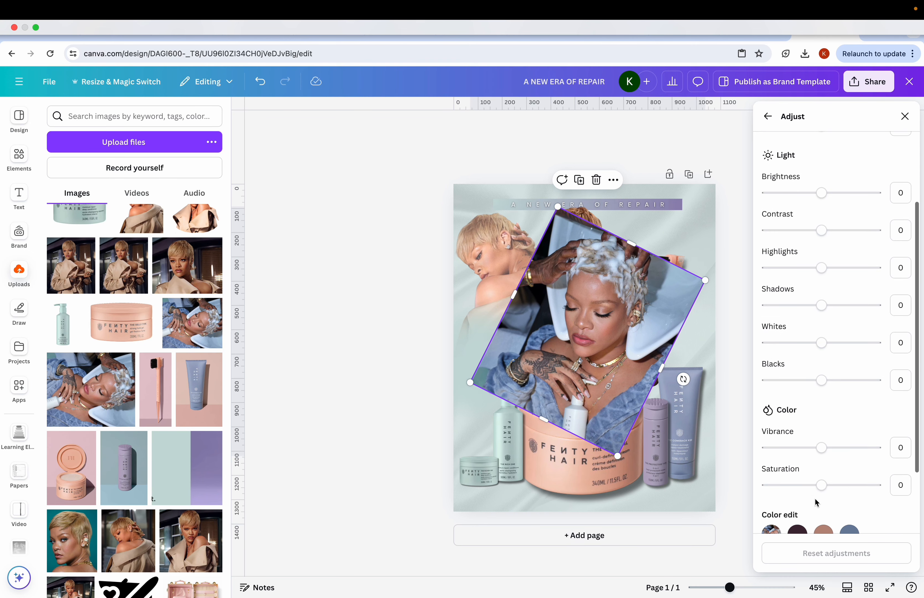
{"action": "left_click_drag", "start_coordinate": [820, 485], "coordinate": [762, 485]}
Move the black-and-white photo to the flyer's upper right corner and rotate it to about -75°
{"action": "left_click_drag", "start_coordinate": [580, 329], "coordinate": [662, 267]}
{"action": "left_click", "coordinate": [356, 324]}
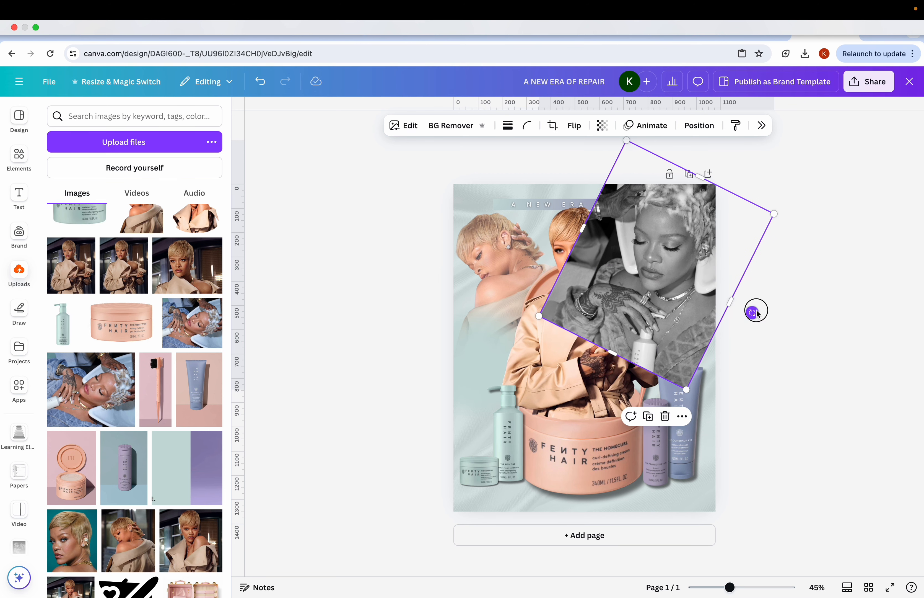
{"action": "left_click_drag", "start_coordinate": [757, 313], "coordinate": [761, 293]}
{"action": "left_click_drag", "start_coordinate": [654, 289], "coordinate": [646, 297]}
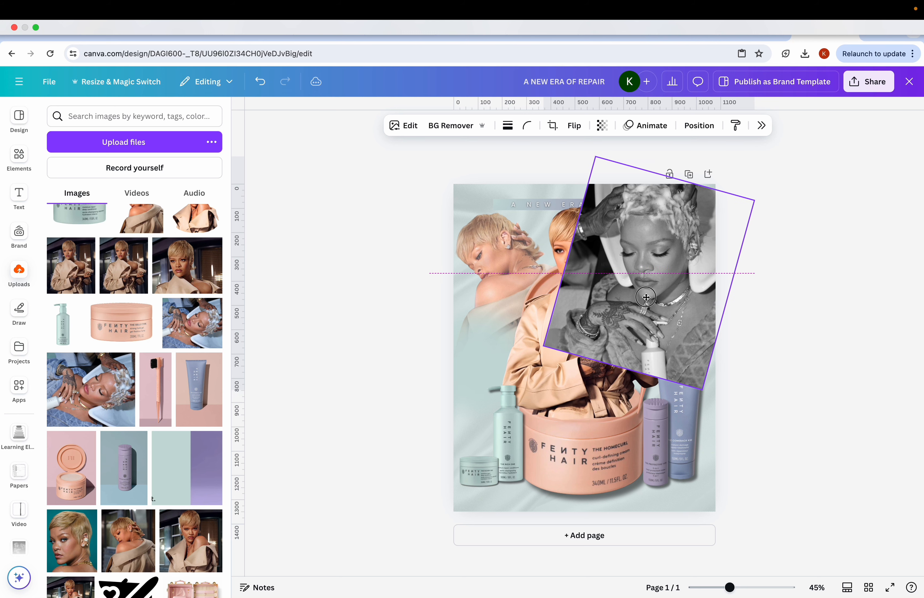
Send the black-and-white photo to the back of the flyer and set its Transparency to about 45
{"action": "left_click", "coordinate": [699, 125]}
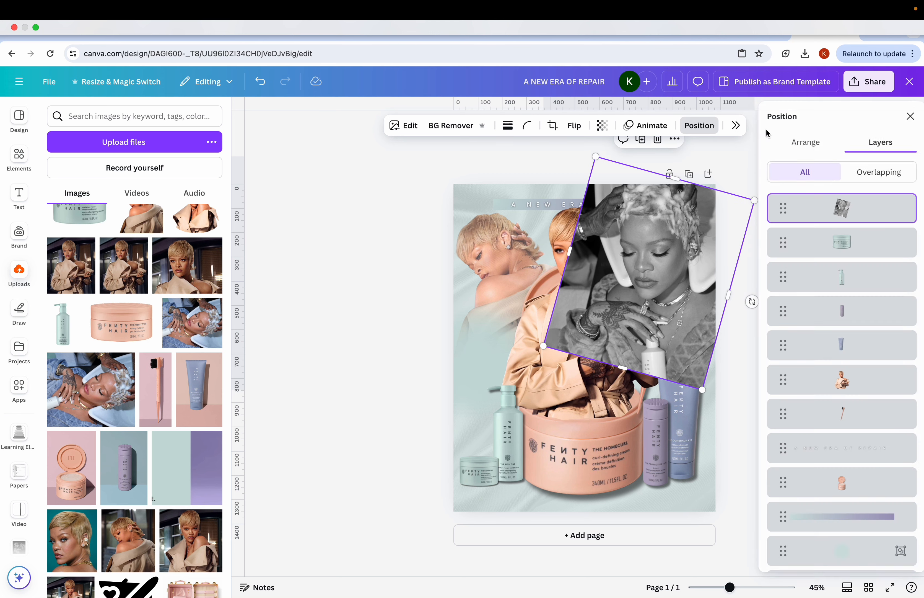
{"action": "left_click", "coordinate": [800, 142]}
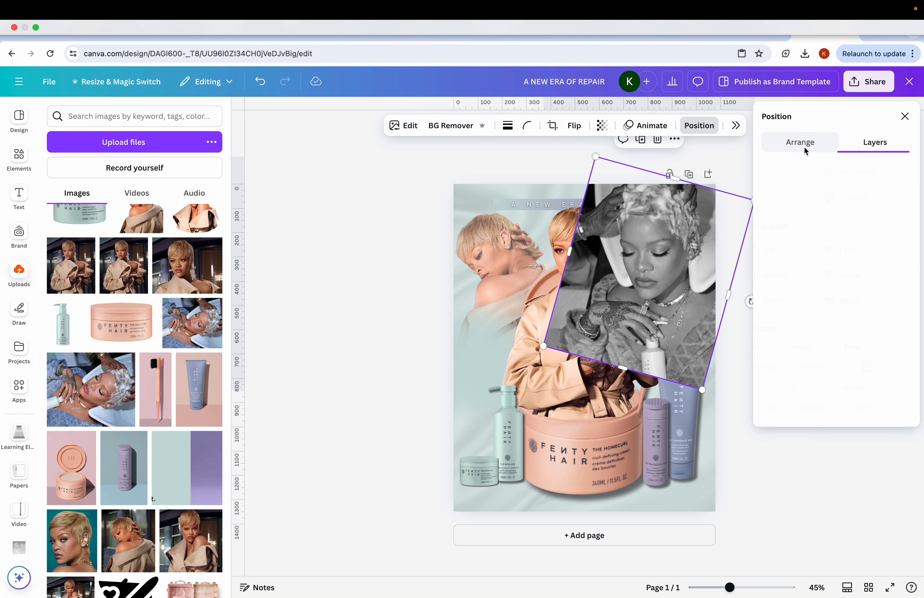
{"action": "left_click", "coordinate": [860, 198]}
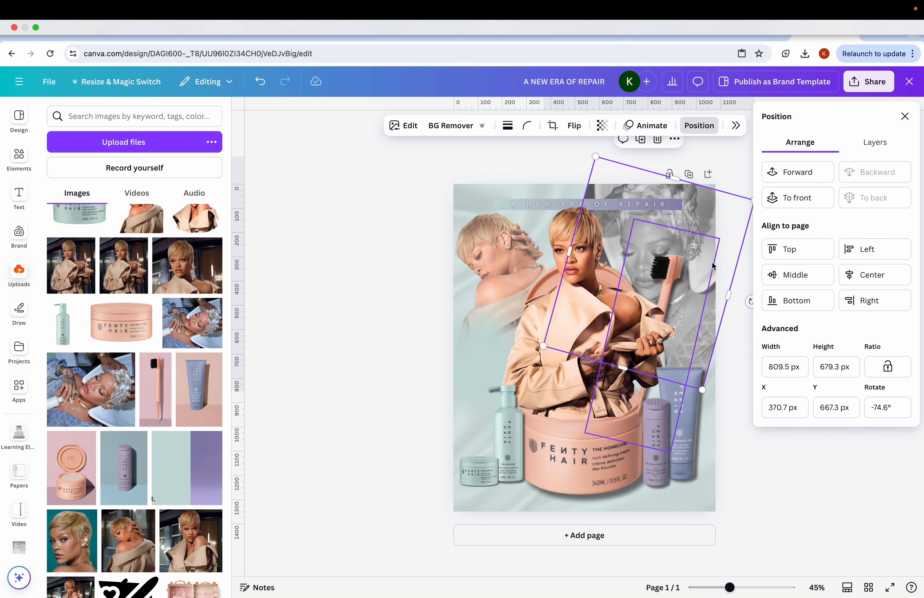
{"action": "left_click", "coordinate": [603, 125]}
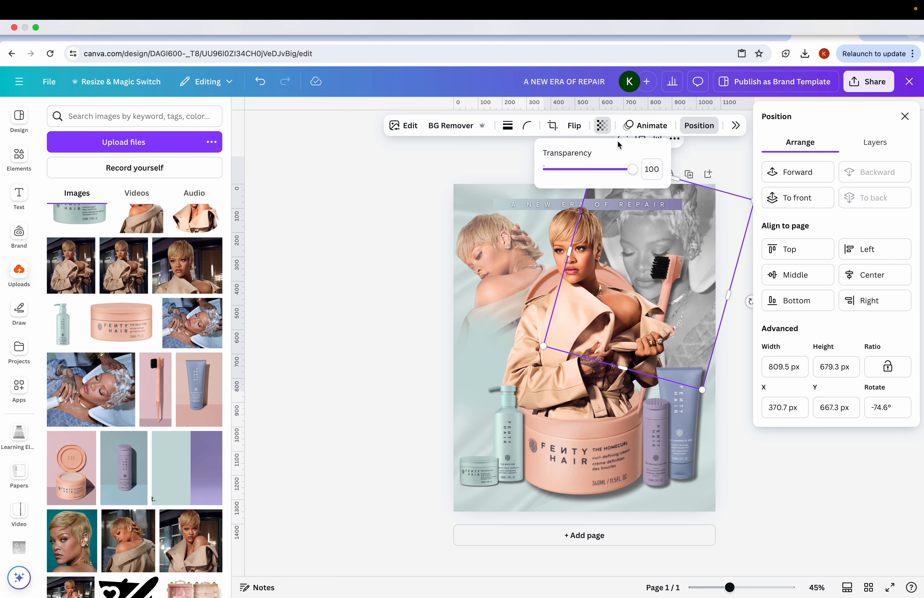
{"action": "left_click_drag", "start_coordinate": [633, 170], "coordinate": [575, 174]}
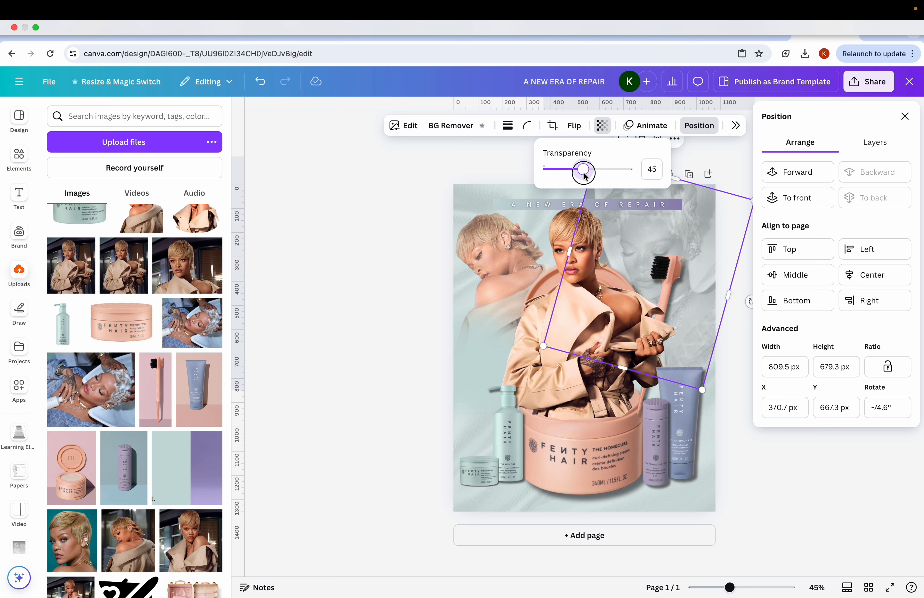
{"action": "left_click", "coordinate": [397, 239]}
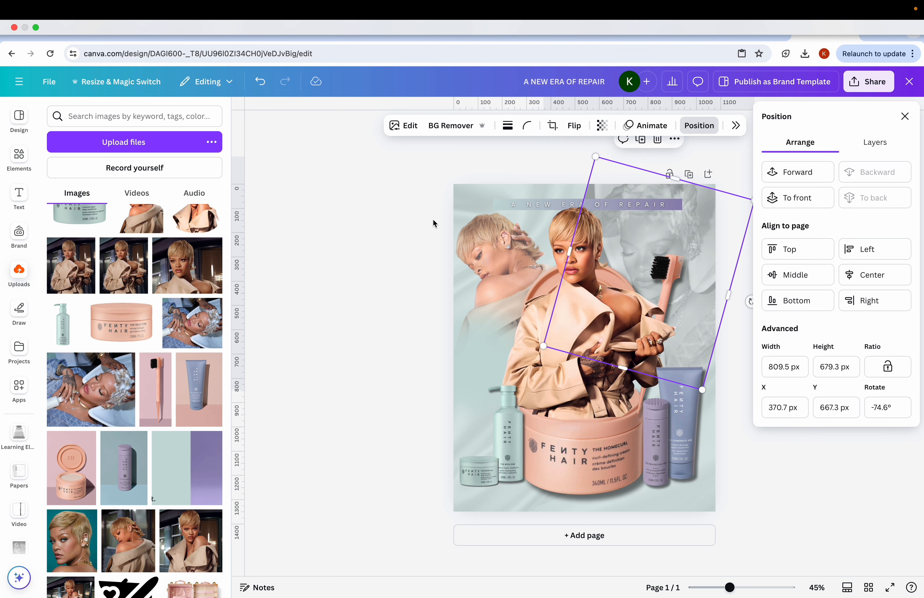
{"action": "left_click", "coordinate": [416, 259]}
{"action": "left_click", "coordinate": [345, 309]}
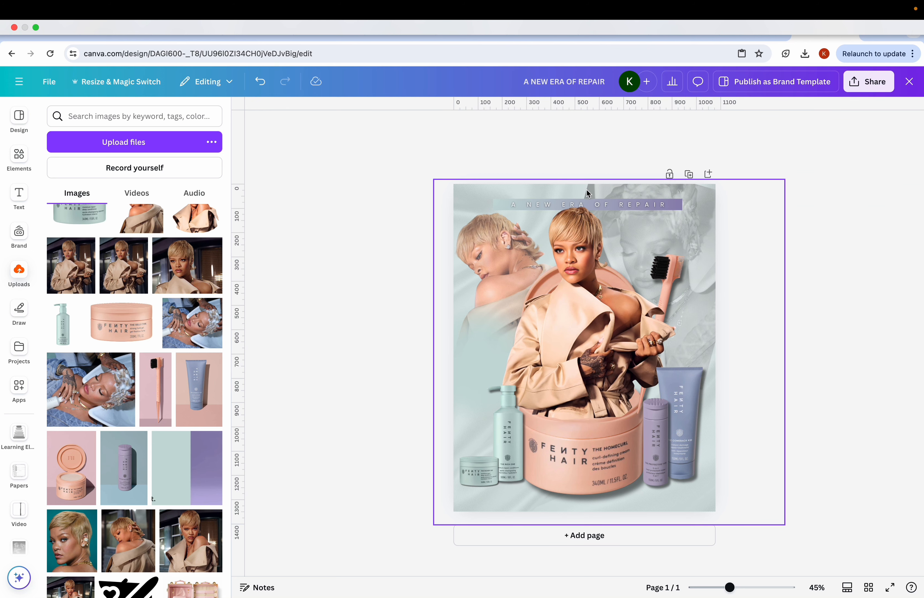
Add another orange blur circle from the Glows folder and recolor it to the document's pale teal
{"action": "scroll", "coordinate": [38, 410], "scroll_direction": "down", "scroll_amount": 10}
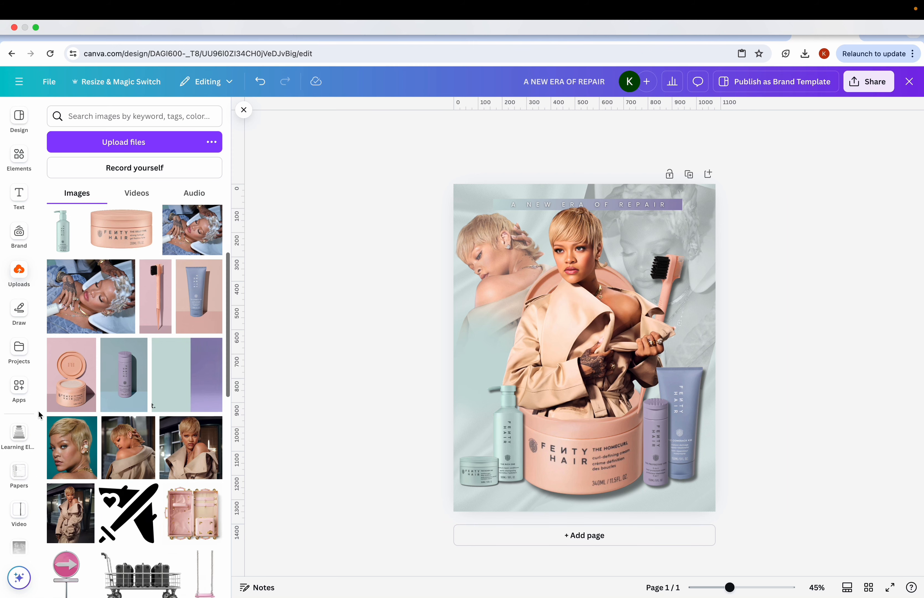
{"action": "scroll", "coordinate": [22, 458], "scroll_direction": "down", "scroll_amount": 8}
{"action": "scroll", "coordinate": [107, 429], "scroll_direction": "up", "scroll_amount": 3}
{"action": "scroll", "coordinate": [106, 429], "scroll_direction": "up", "scroll_amount": 8}
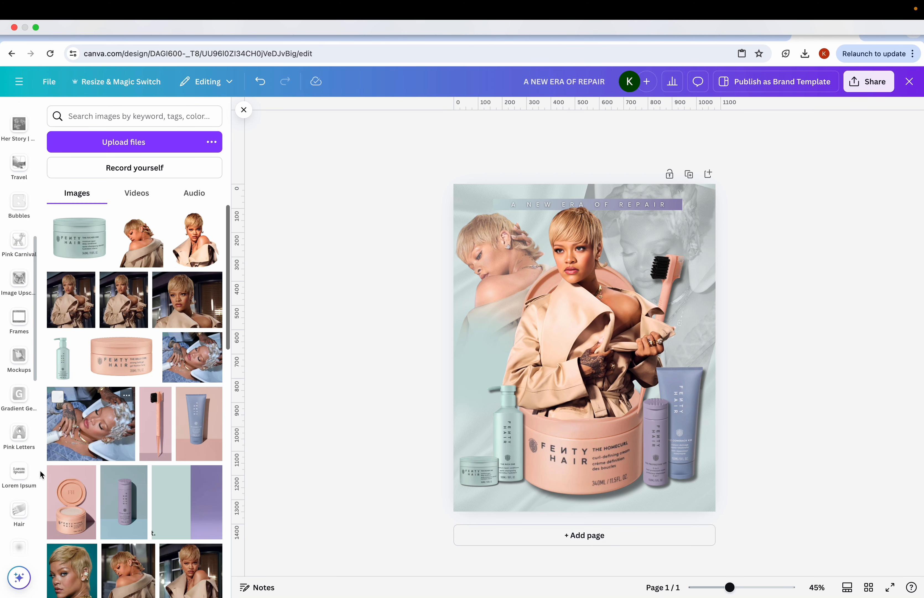
{"action": "scroll", "coordinate": [30, 484], "scroll_direction": "down", "scroll_amount": 6}
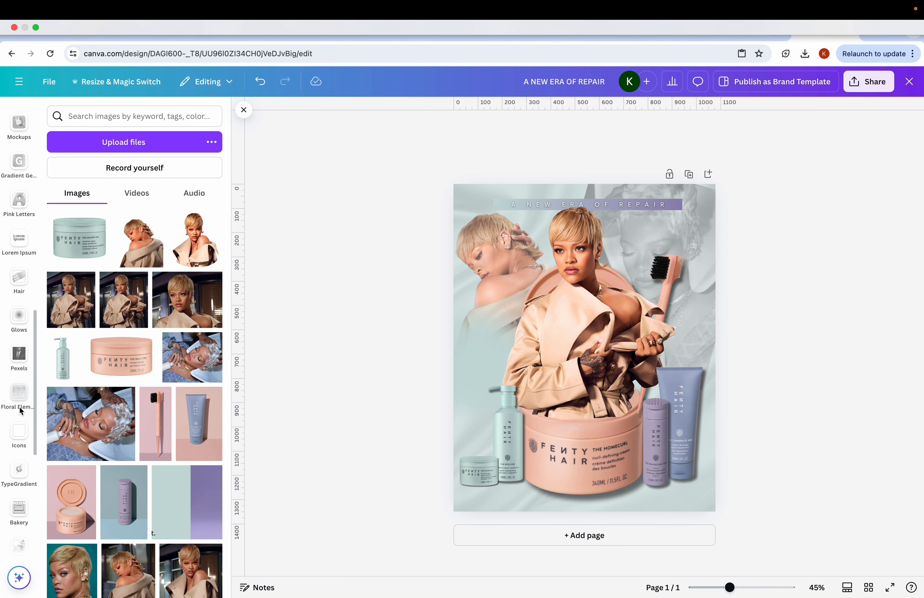
{"action": "left_click", "coordinate": [20, 315]}
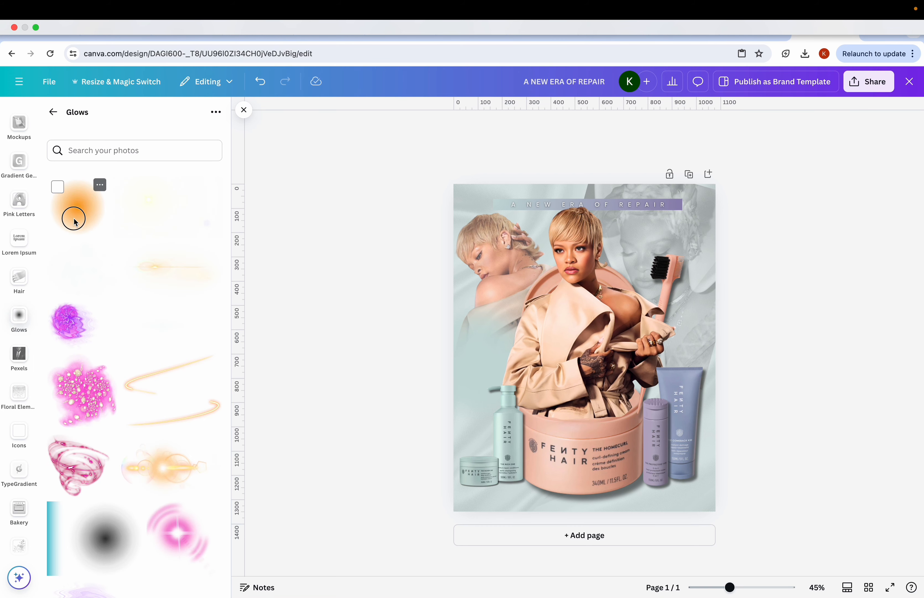
{"action": "left_click", "coordinate": [75, 222]}
{"action": "left_click", "coordinate": [464, 125]}
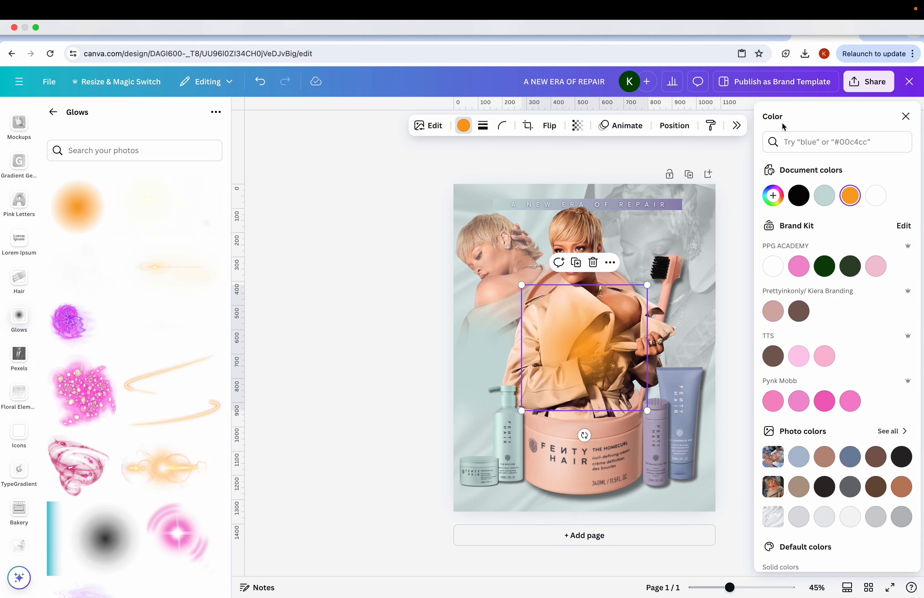
{"action": "left_click", "coordinate": [824, 196]}
Move the pale teal glow to the flyer's top edge and layer it directly above the black-and-white photo
{"action": "left_click_drag", "start_coordinate": [577, 348], "coordinate": [576, 193]}
{"action": "left_click_drag", "start_coordinate": [657, 179], "coordinate": [583, 190]}
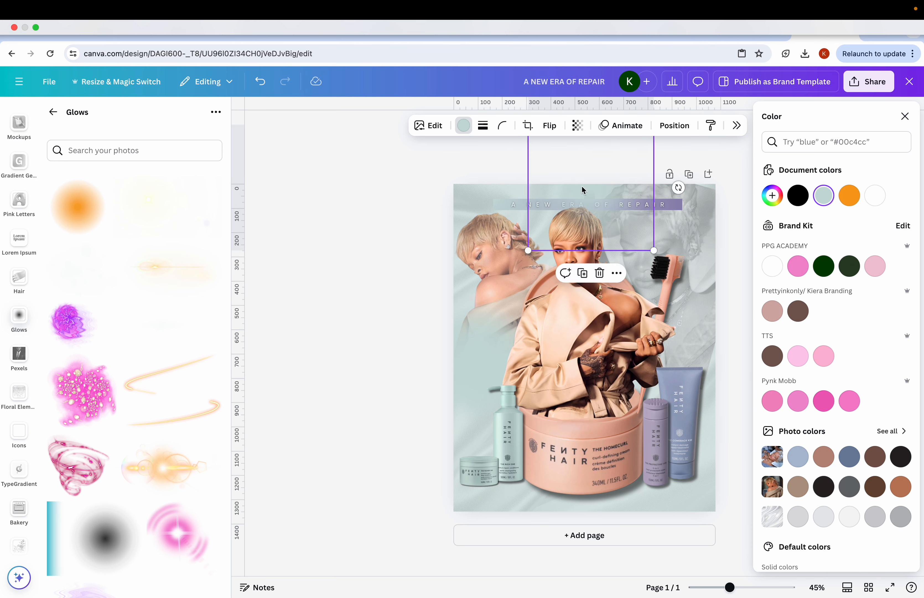
{"action": "left_click", "coordinate": [900, 118]}
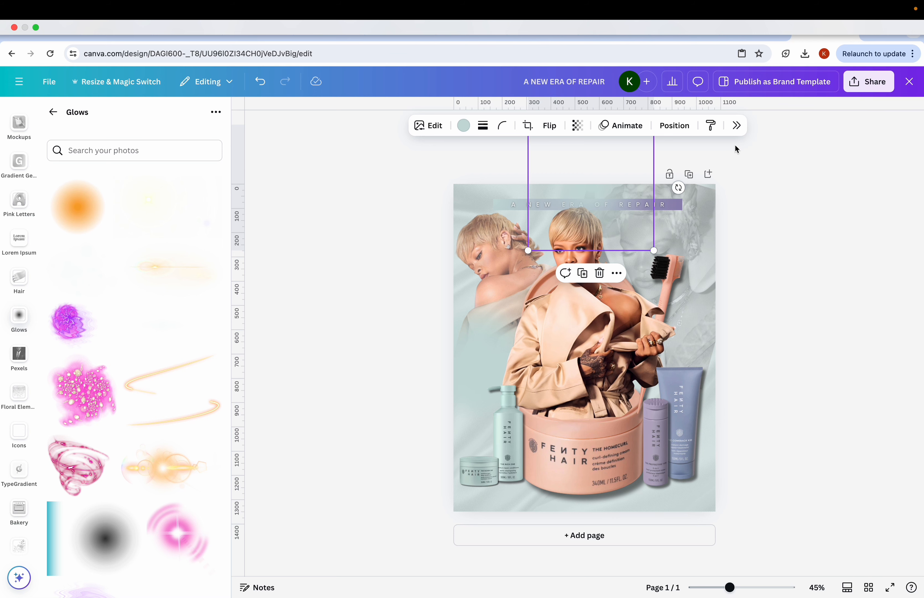
{"action": "left_click", "coordinate": [677, 125]}
{"action": "left_click", "coordinate": [872, 145]}
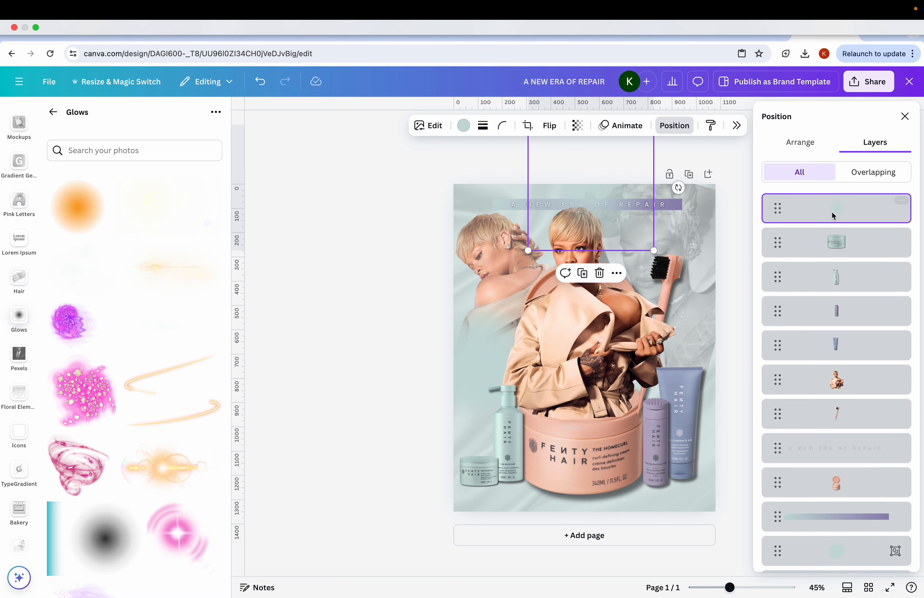
{"action": "left_click_drag", "start_coordinate": [839, 213], "coordinate": [835, 499]}
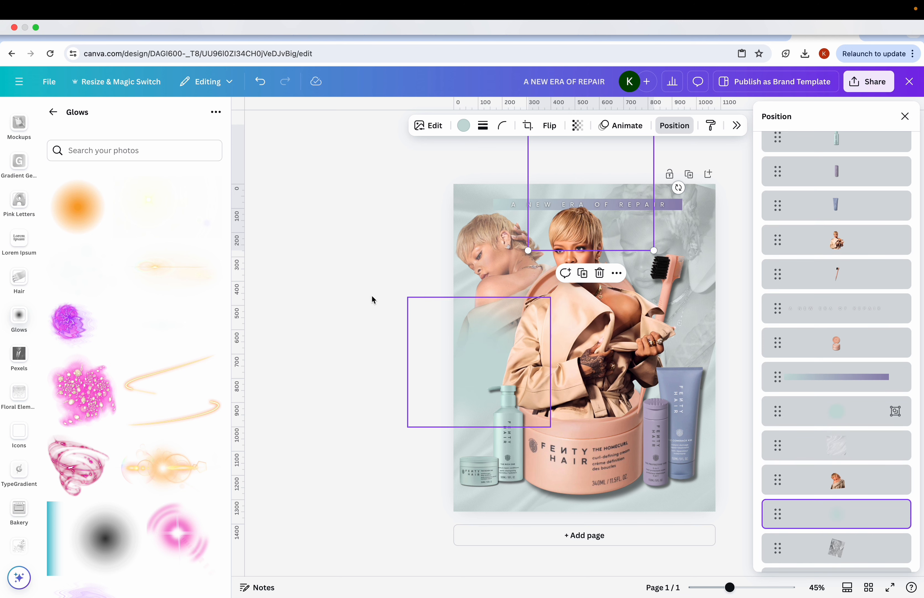
{"action": "left_click", "coordinate": [351, 287]}
{"action": "left_click", "coordinate": [349, 285]}
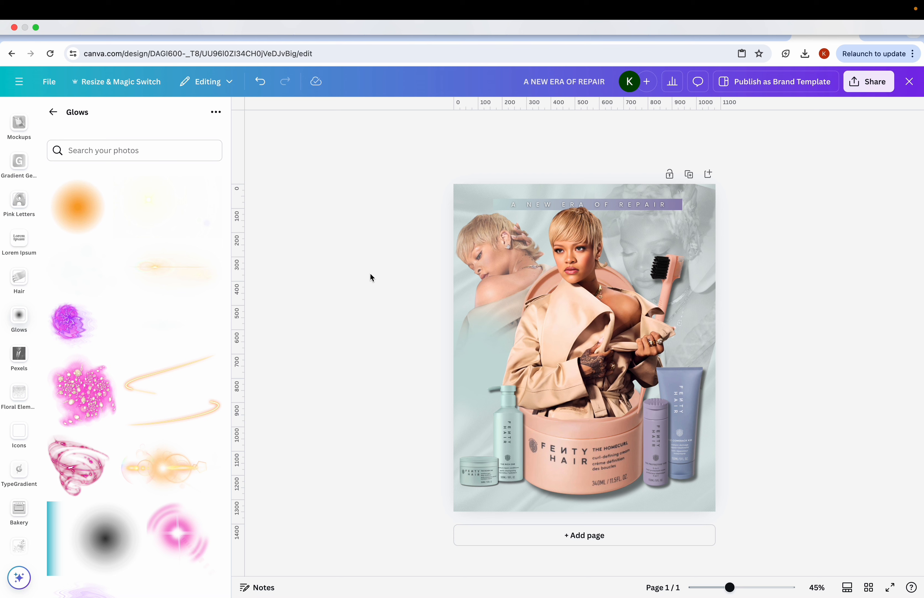
Duplicate the "A NEW ERA OF REPAIR" text and place the copy along the flyer's bottom edge
{"action": "scroll", "coordinate": [437, 277], "scroll_direction": "up", "scroll_amount": 5}
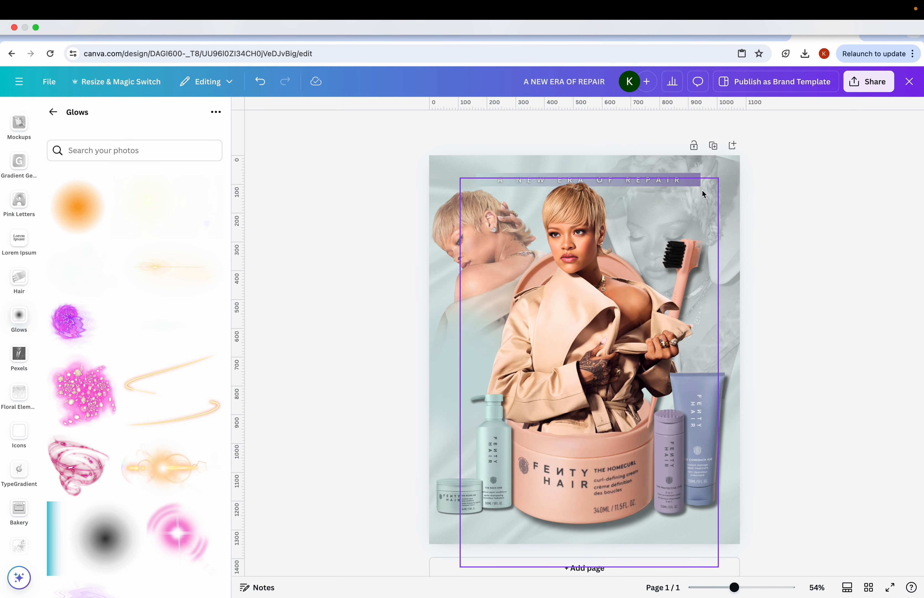
{"action": "scroll", "coordinate": [702, 189], "scroll_direction": "down", "scroll_amount": 5}
{"action": "left_click", "coordinate": [543, 230]}
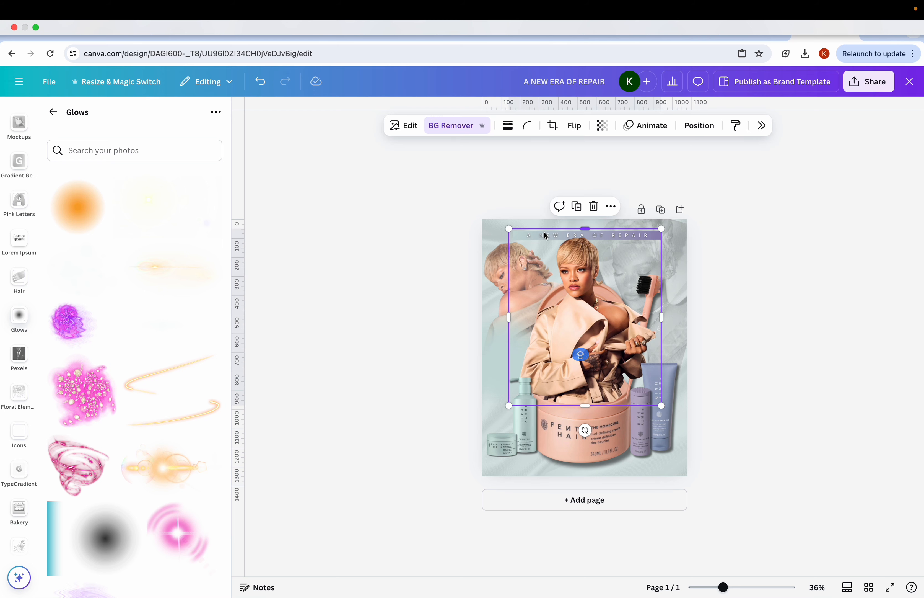
{"action": "left_click", "coordinate": [699, 125]}
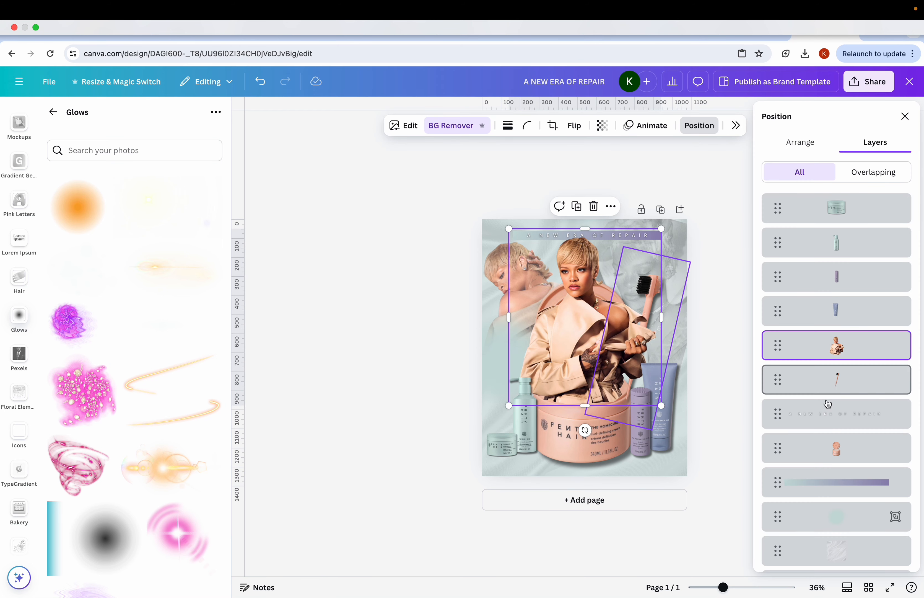
{"action": "left_click", "coordinate": [827, 417]}
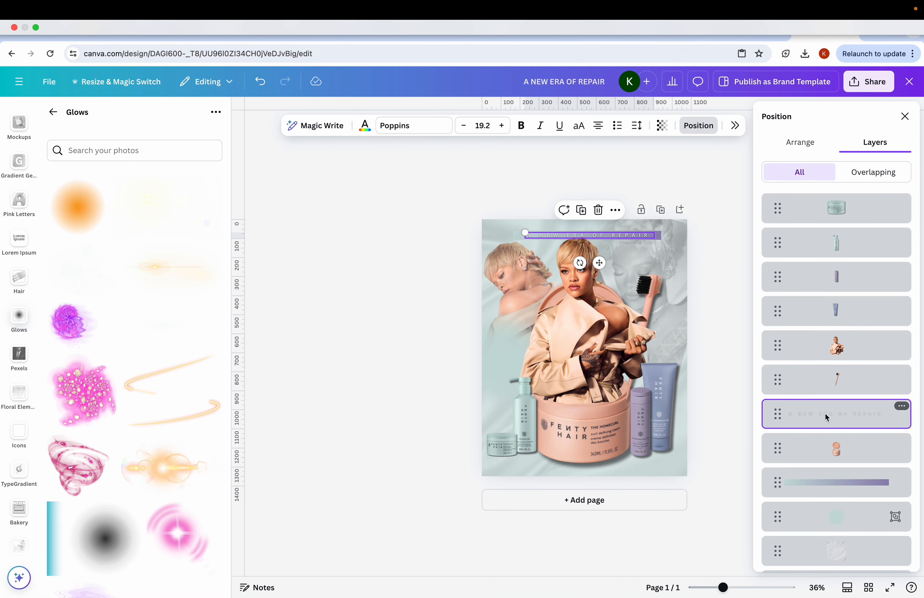
{"action": "left_click", "coordinate": [616, 210]}
{"action": "left_click", "coordinate": [661, 303]}
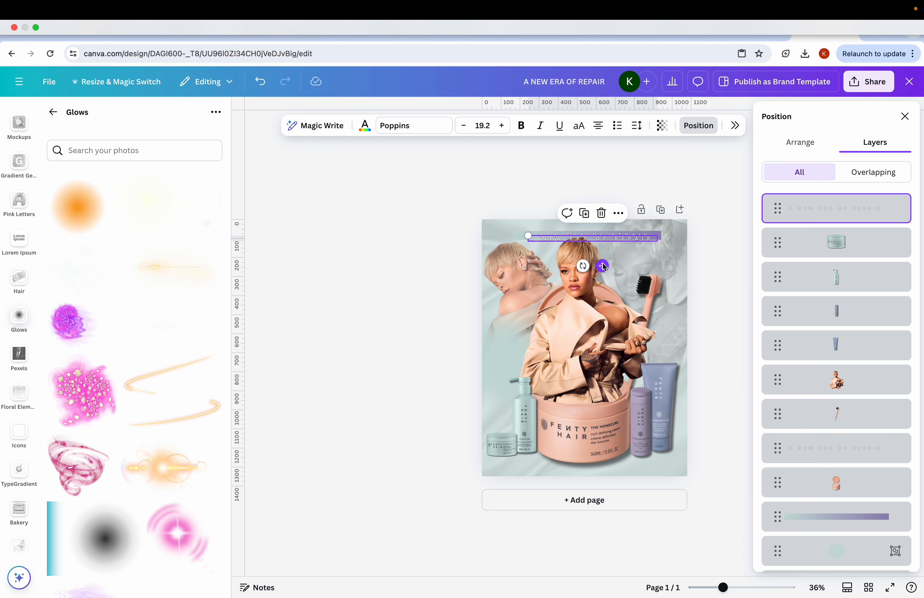
{"action": "left_click_drag", "start_coordinate": [600, 263], "coordinate": [597, 500]}
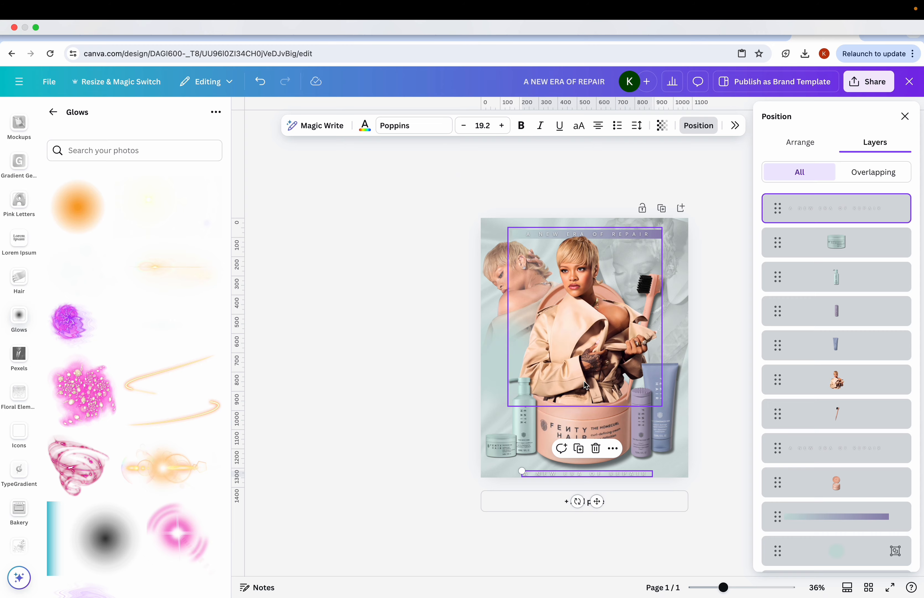
{"action": "scroll", "coordinate": [585, 381], "scroll_direction": "up", "scroll_amount": 5}
{"action": "scroll", "coordinate": [584, 381], "scroll_direction": "down", "scroll_amount": 2}
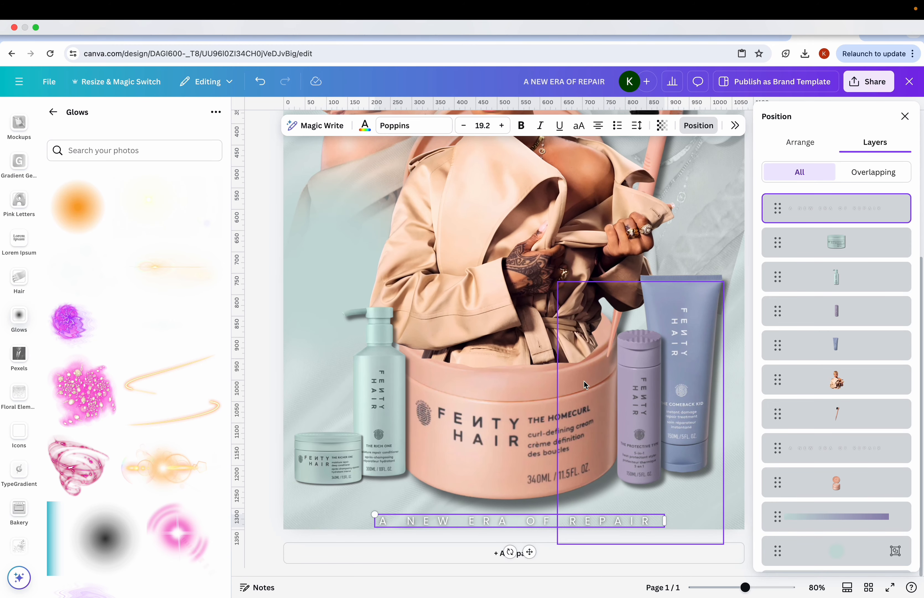
{"action": "double_click", "coordinate": [471, 520]}
{"action": "type", "text": "WWW"}
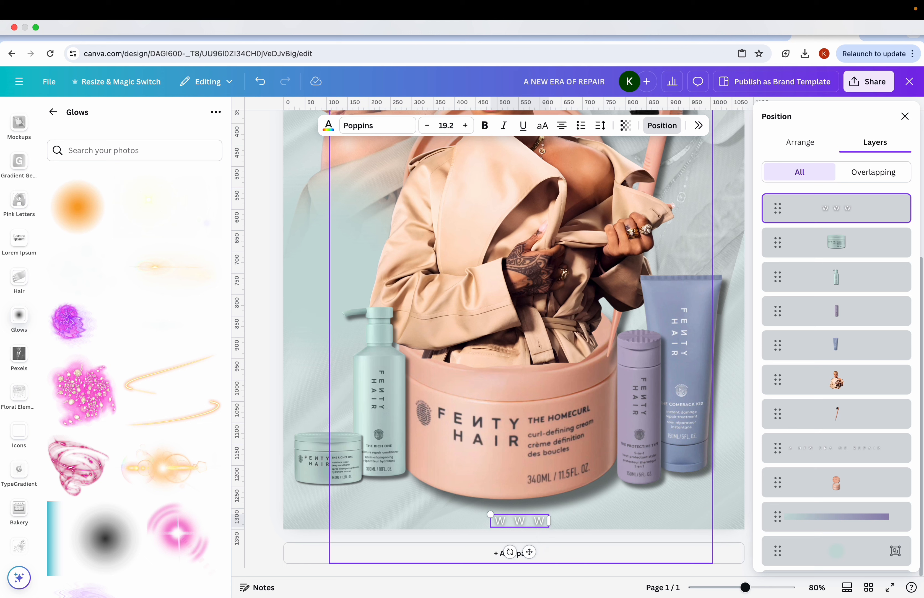
{"action": "type", "text": ".FENR"}
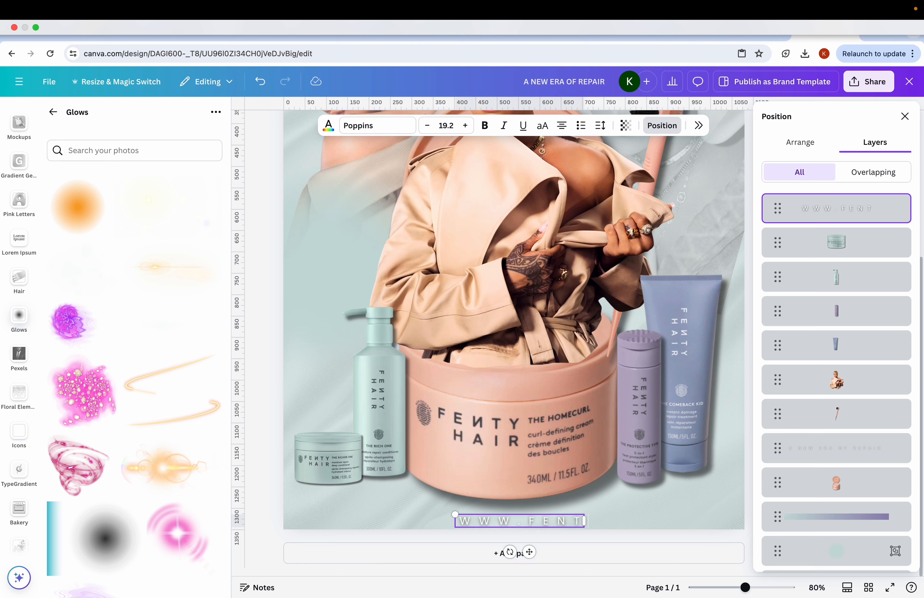
{"action": "type", "text": "YBEAUT."}
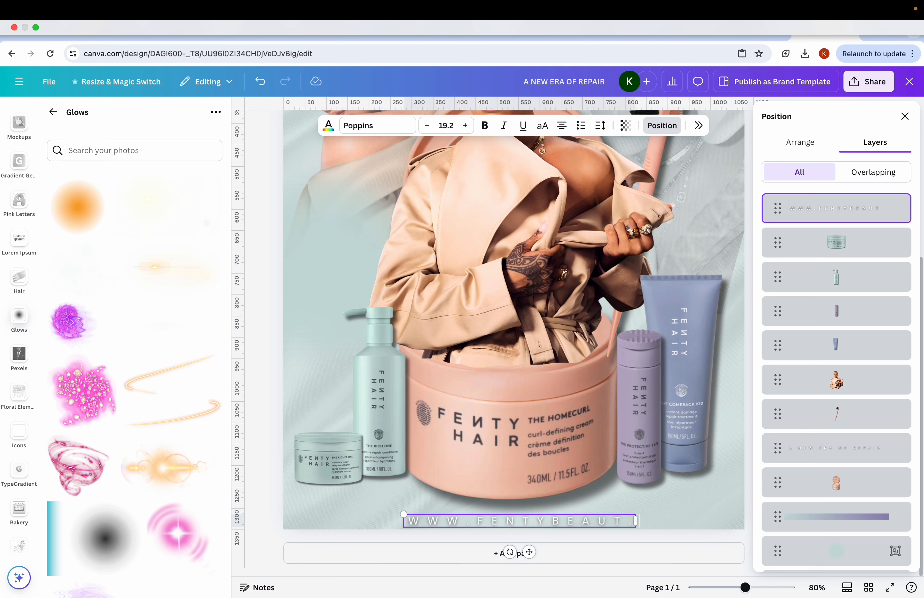
{"action": "key", "text": "BackSpace"}
{"action": "type", "text": "Y.COM"}
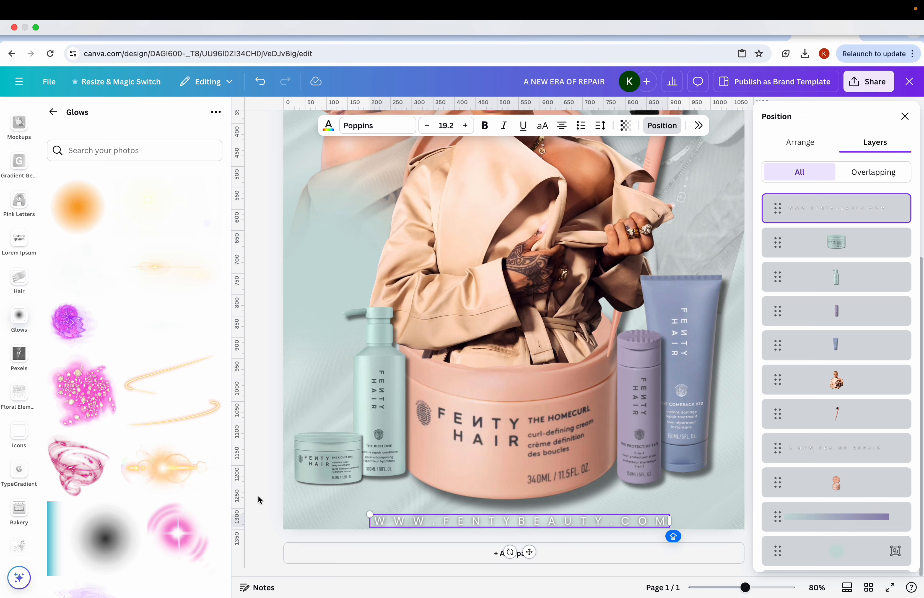
{"action": "left_click", "coordinate": [278, 492]}
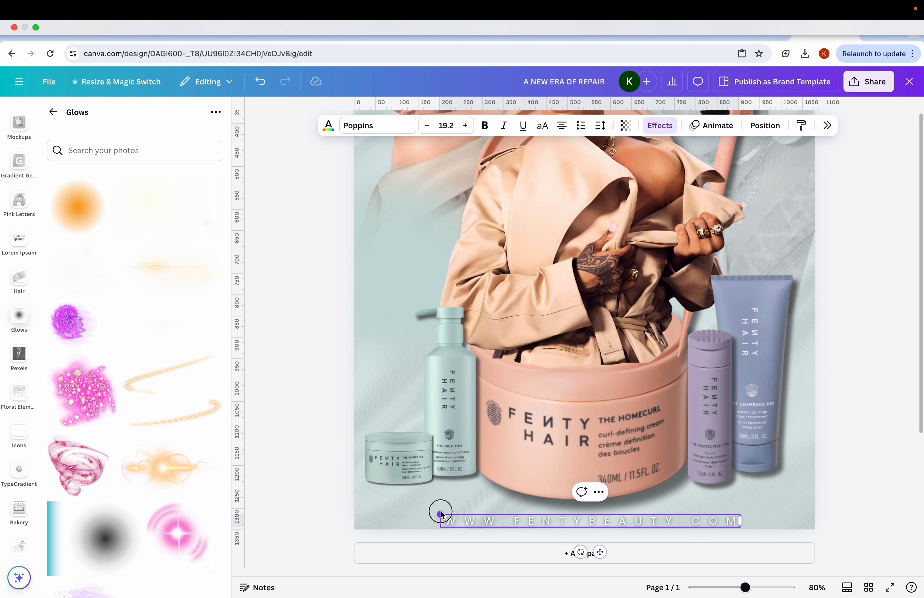
Shrink the website text to size 14.8 and center it along the flyer's bottom edge
{"action": "left_click_drag", "start_coordinate": [442, 511], "coordinate": [510, 516]}
{"action": "left_click_drag", "start_coordinate": [642, 522], "coordinate": [615, 514]}
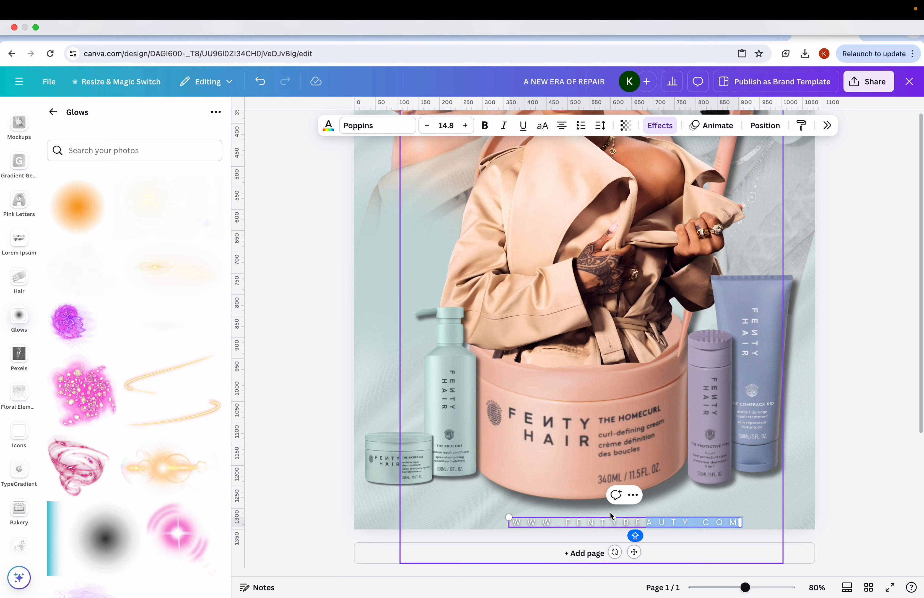
{"action": "left_click_drag", "start_coordinate": [632, 551], "coordinate": [584, 555]}
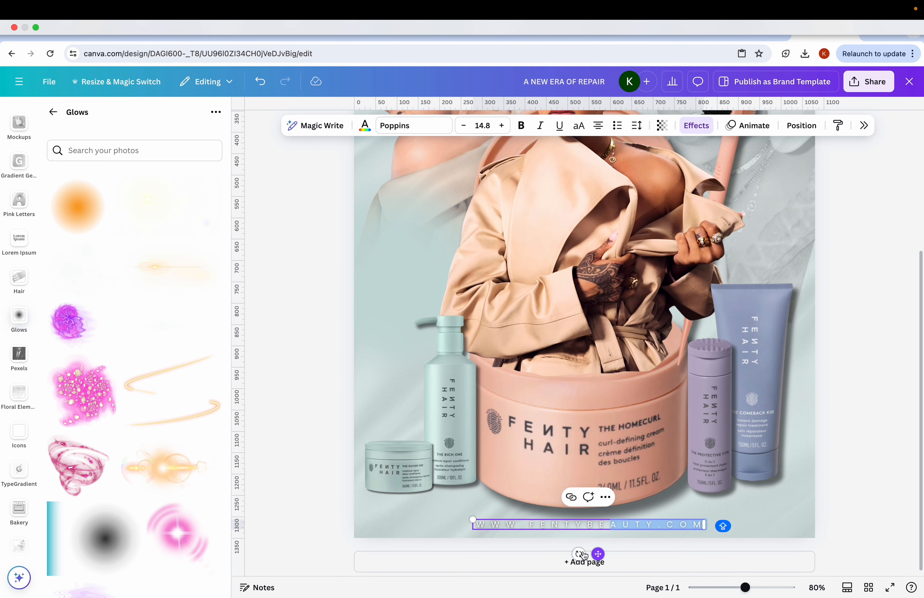
{"action": "left_click", "coordinate": [285, 454]}
Add a Heading text box to the flyer
{"action": "scroll", "coordinate": [319, 445], "scroll_direction": "down", "scroll_amount": 3}
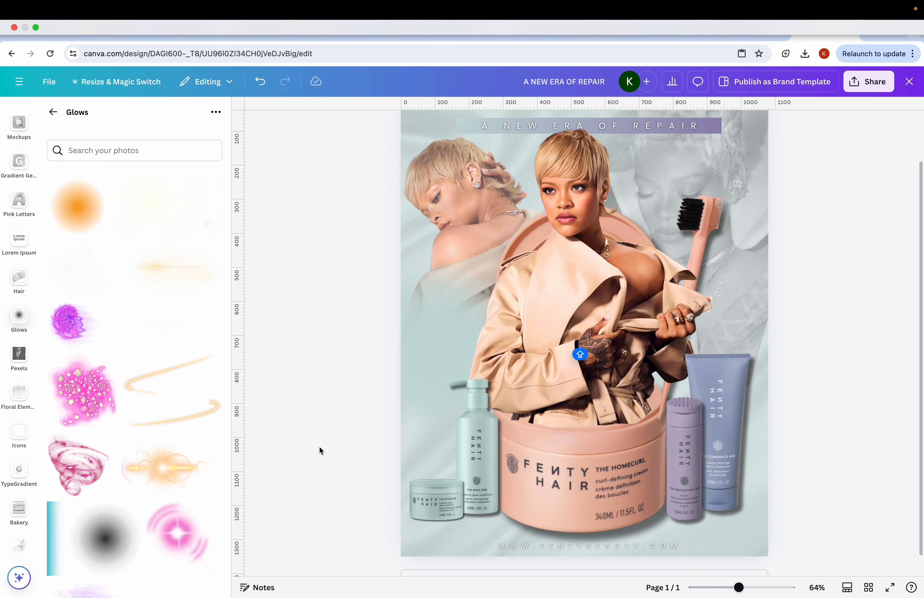
{"action": "scroll", "coordinate": [319, 445], "scroll_direction": "down", "scroll_amount": 3}
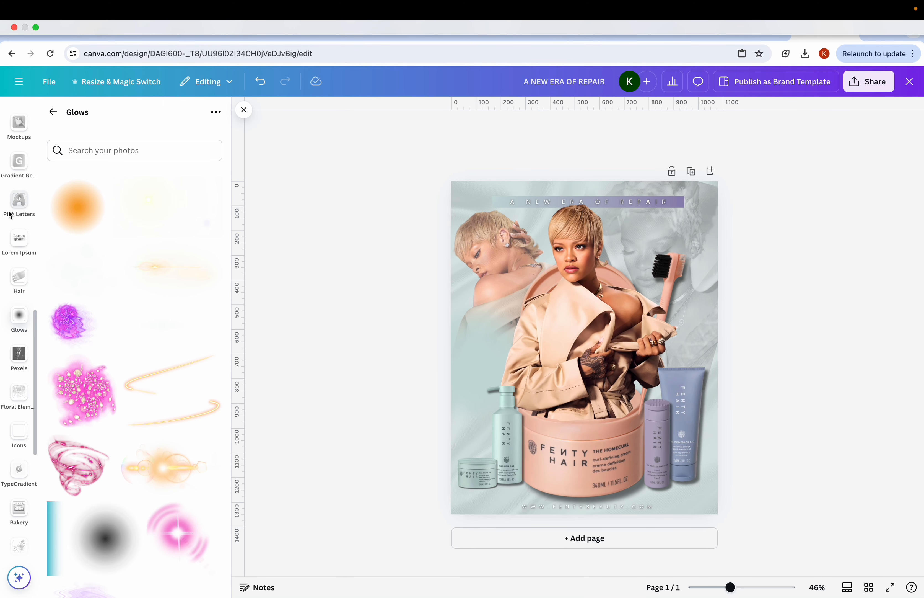
{"action": "scroll", "coordinate": [10, 213], "scroll_direction": "up", "scroll_amount": 5}
{"action": "scroll", "coordinate": [11, 213], "scroll_direction": "up", "scroll_amount": 4}
{"action": "left_click", "coordinate": [15, 196]}
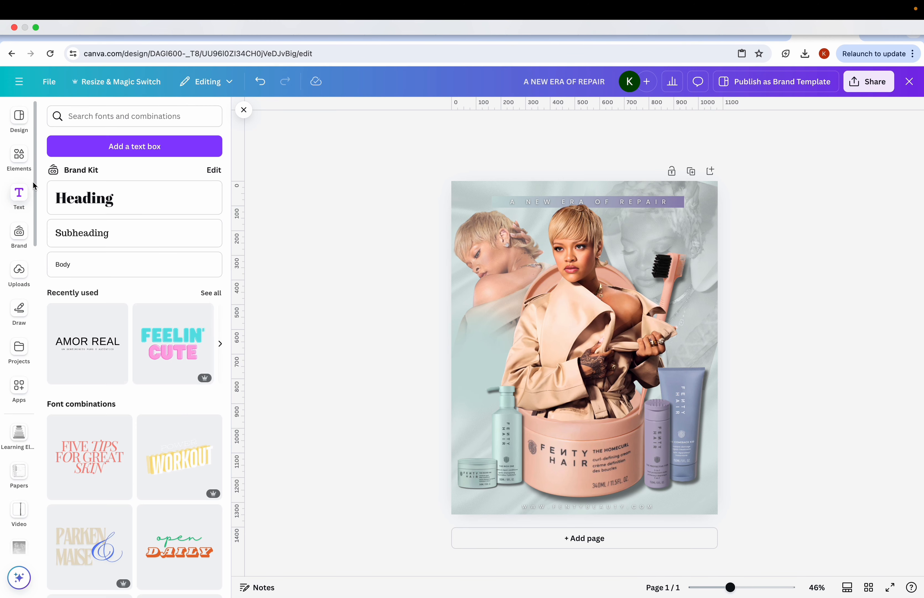
{"action": "left_click", "coordinate": [97, 196]}
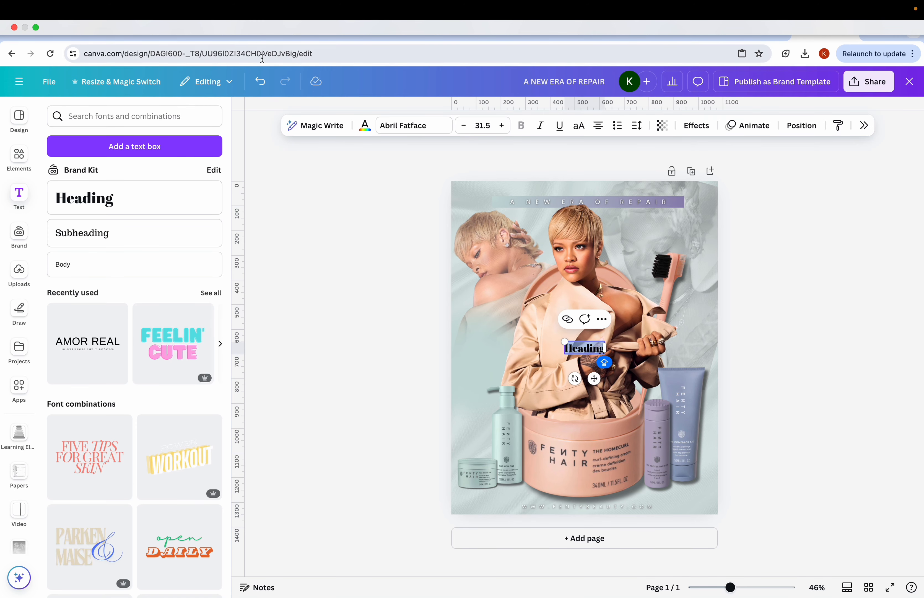
Search the fonts for LUXERIE and apply Luxerie Display to the heading
{"action": "left_click", "coordinate": [434, 126]}
{"action": "left_click", "coordinate": [820, 142]}
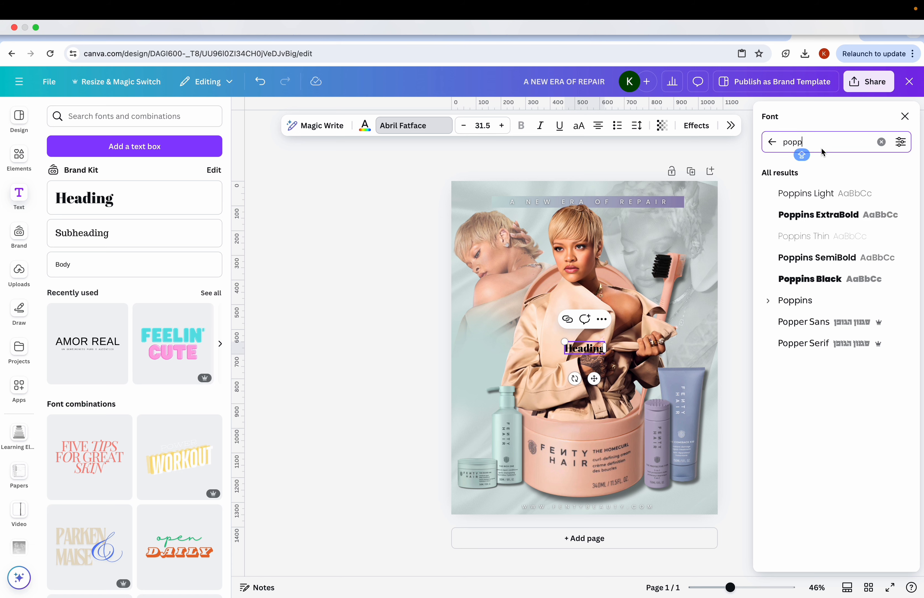
{"action": "key", "text": "BackSpace"}
{"action": "key", "text": "BackSpace"}
{"action": "key", "text": "BackSpace"}
{"action": "key", "text": "BackSpace"}
{"action": "type", "text": "LUXERIE"}
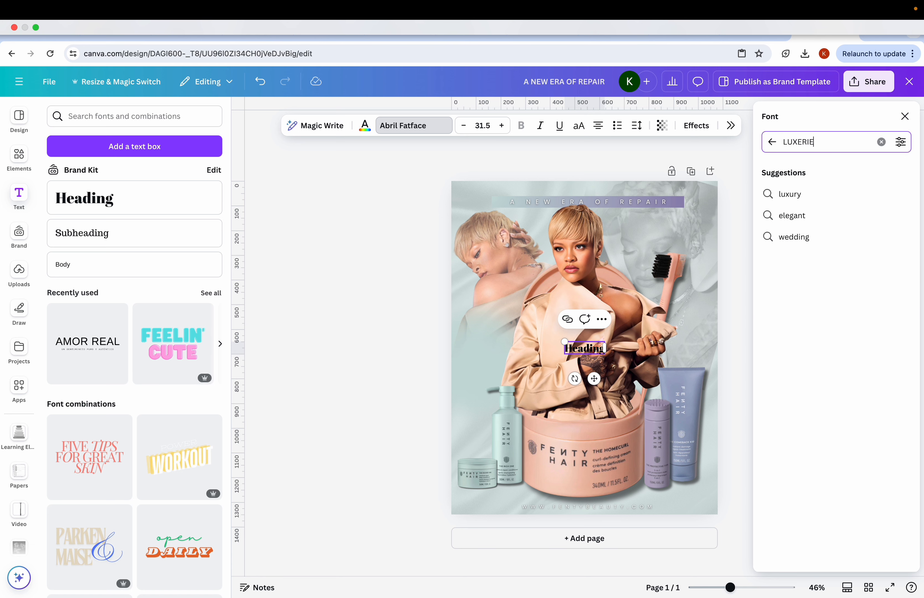
{"action": "key", "text": "Return"}
{"action": "key", "text": "Caps_Lock"}
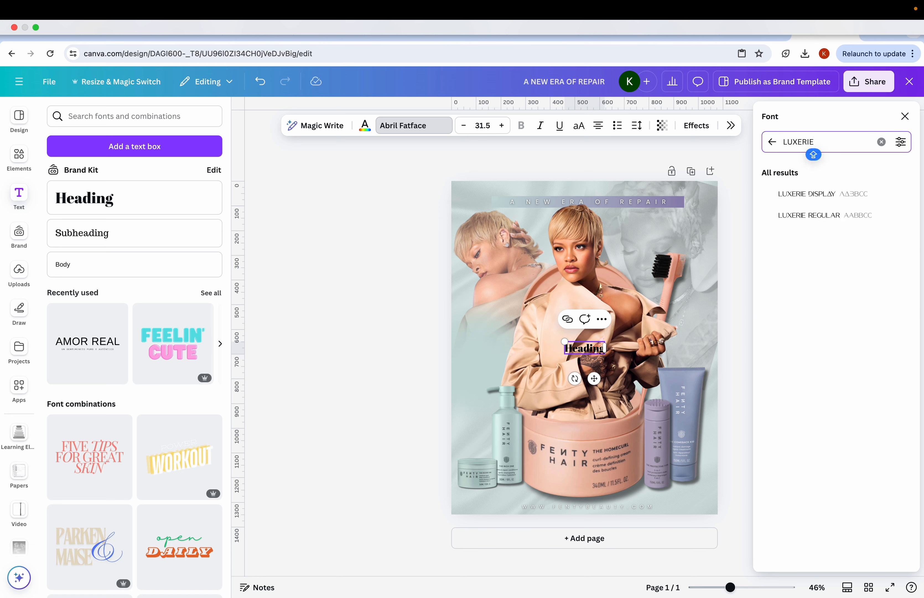
{"action": "left_click", "coordinate": [819, 194]}
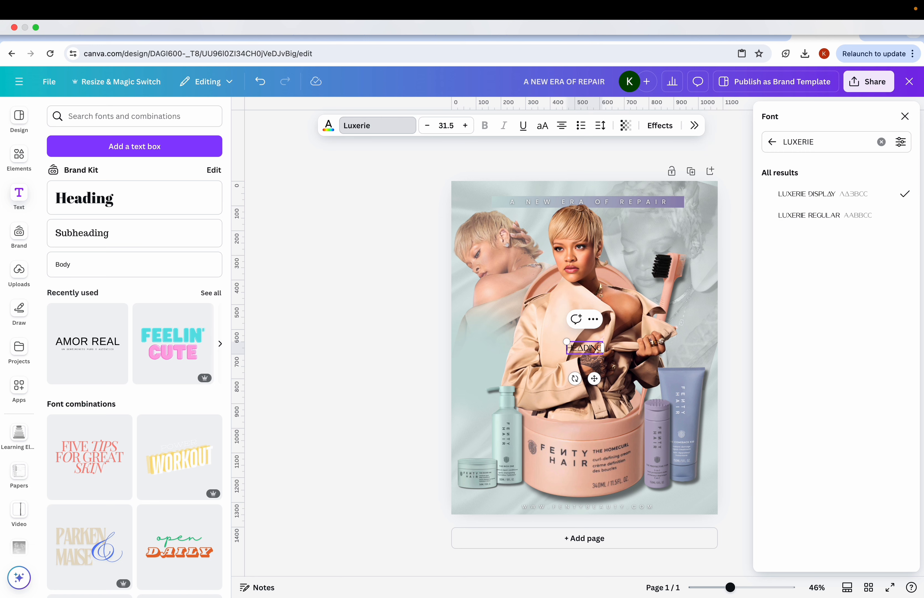
Replace the heading text with FENTY and enlarge it to size 127
{"action": "key", "text": "BackSpace"}
{"action": "key", "text": "BackSpace"}
{"action": "key", "text": "BackSpace"}
{"action": "left_click_drag", "start_coordinate": [569, 341], "coordinate": [478, 305]}
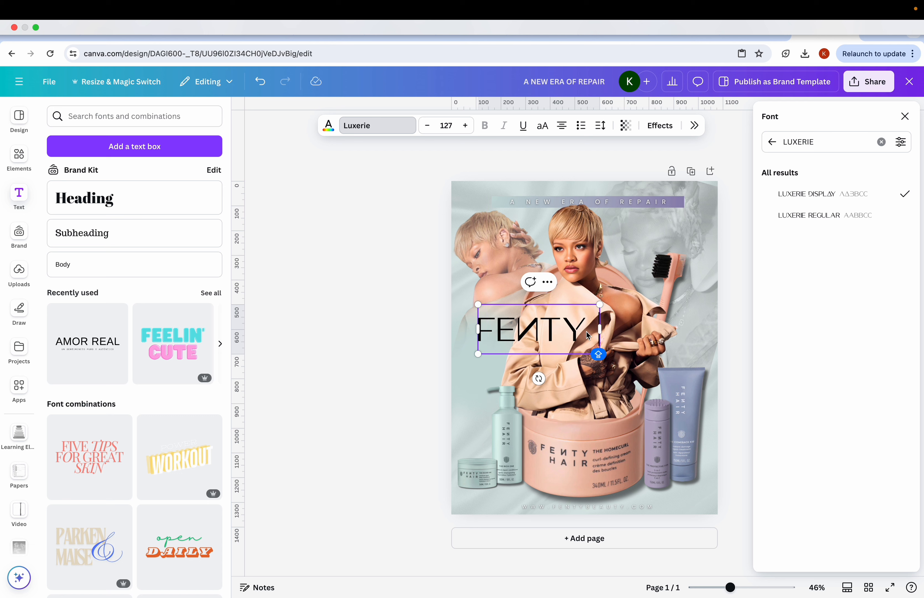
Move the FENTY heading to the flyer's upper right, beside the main model's head
{"action": "left_click", "coordinate": [435, 325]}
{"action": "left_click_drag", "start_coordinate": [563, 324], "coordinate": [602, 330]}
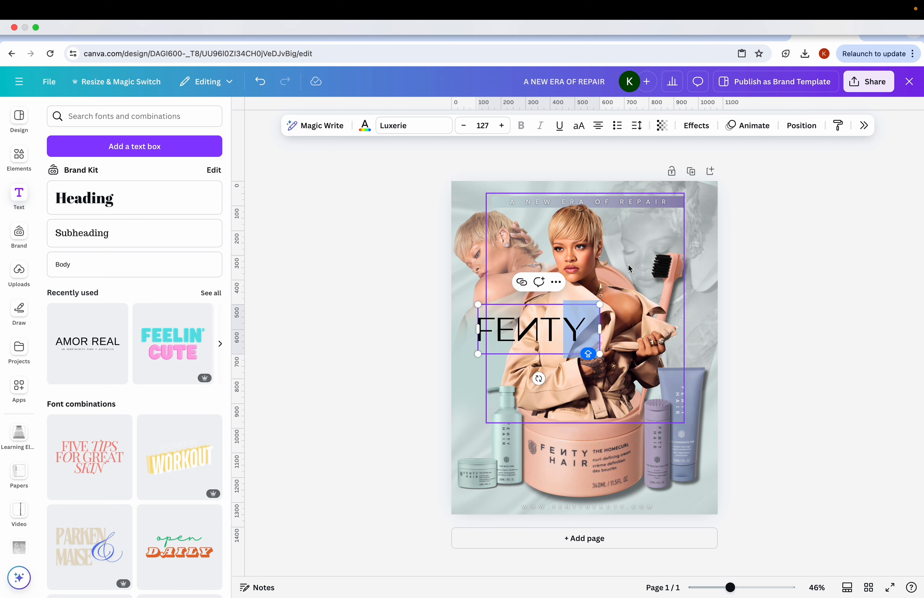
{"action": "left_click", "coordinate": [380, 304]}
{"action": "left_click_drag", "start_coordinate": [516, 329], "coordinate": [642, 233]}
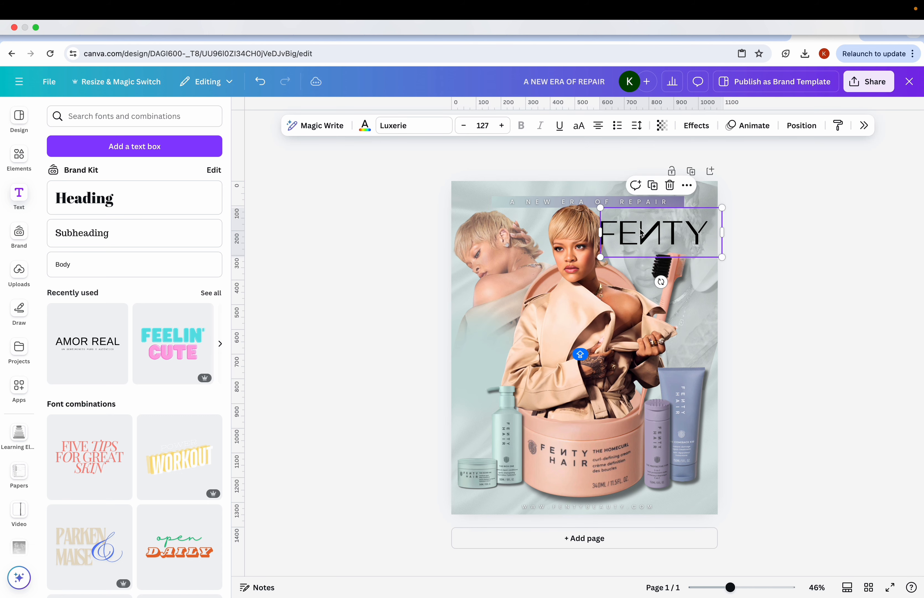
Color the FENTY heading white and tighten its letter spacing to -65
{"action": "left_click", "coordinate": [364, 125]}
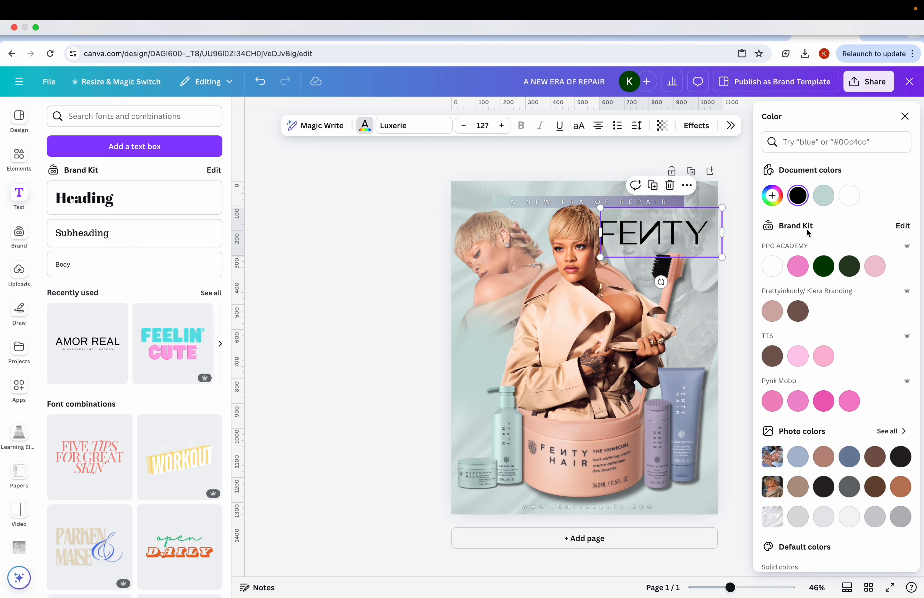
{"action": "left_click", "coordinate": [772, 267]}
{"action": "left_click", "coordinate": [637, 125]}
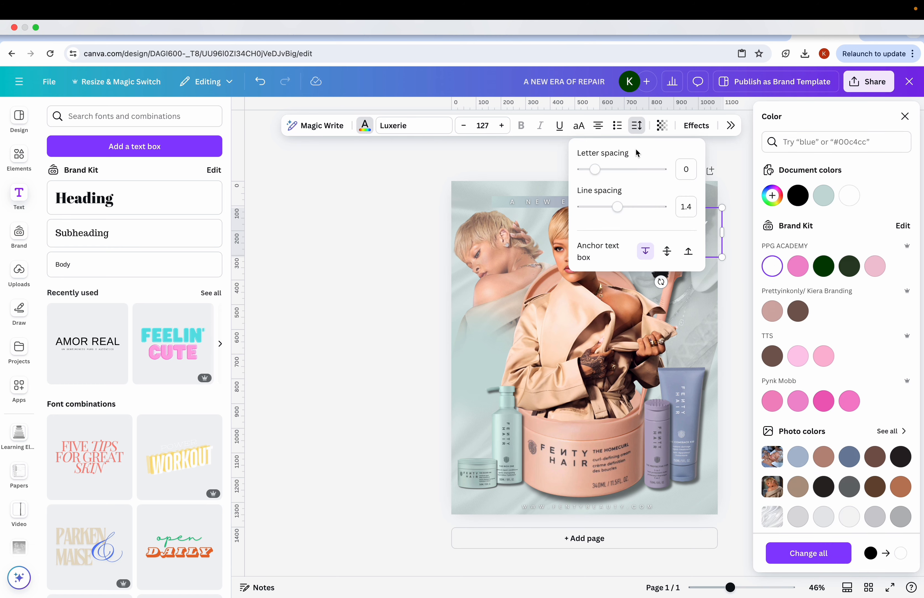
{"action": "left_click_drag", "start_coordinate": [596, 172], "coordinate": [593, 172]}
{"action": "left_click", "coordinate": [413, 268]}
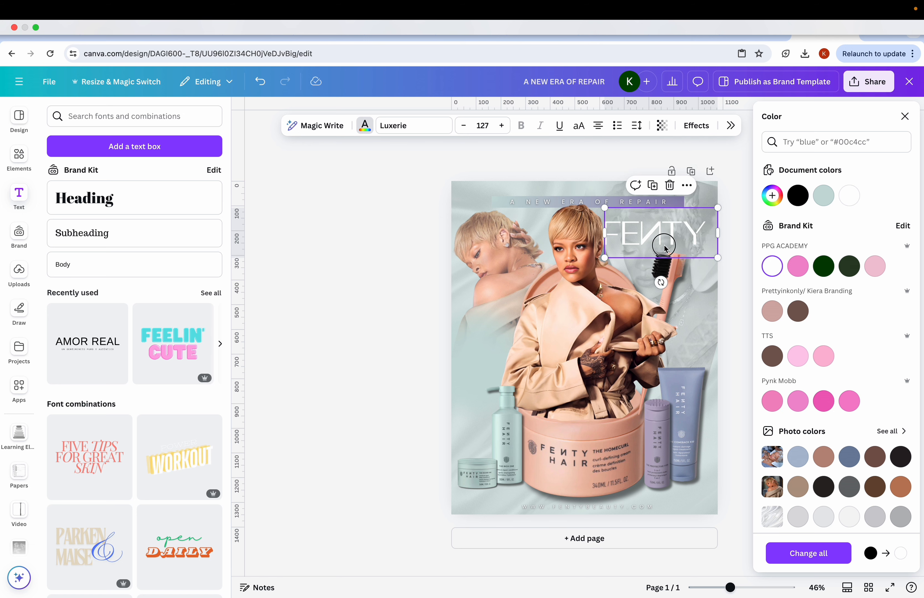
{"action": "left_click", "coordinate": [636, 129]}
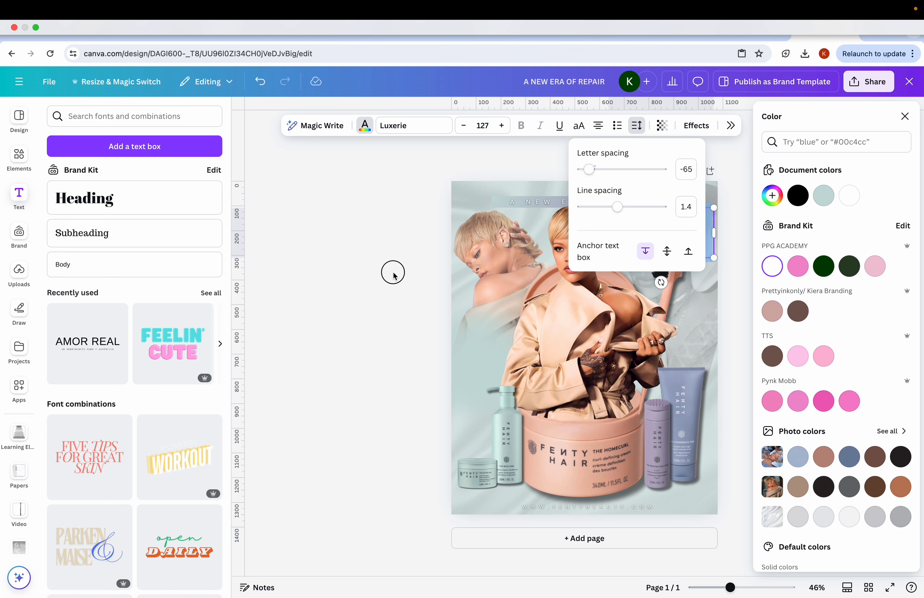
{"action": "left_click", "coordinate": [391, 271]}
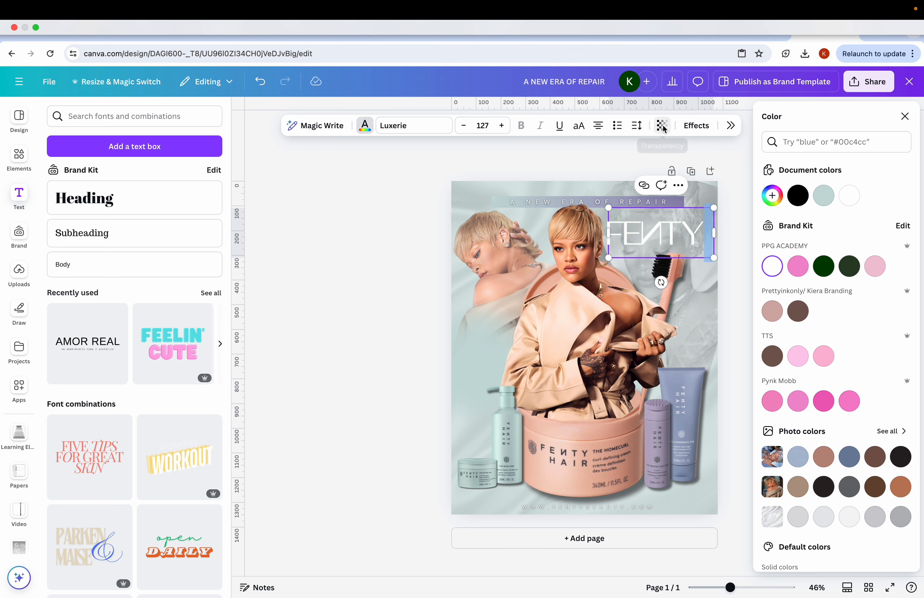
Apply the Lift text effect to the FENTY heading and raise its intensity
{"action": "left_click", "coordinate": [696, 125]}
{"action": "left_click", "coordinate": [866, 188]}
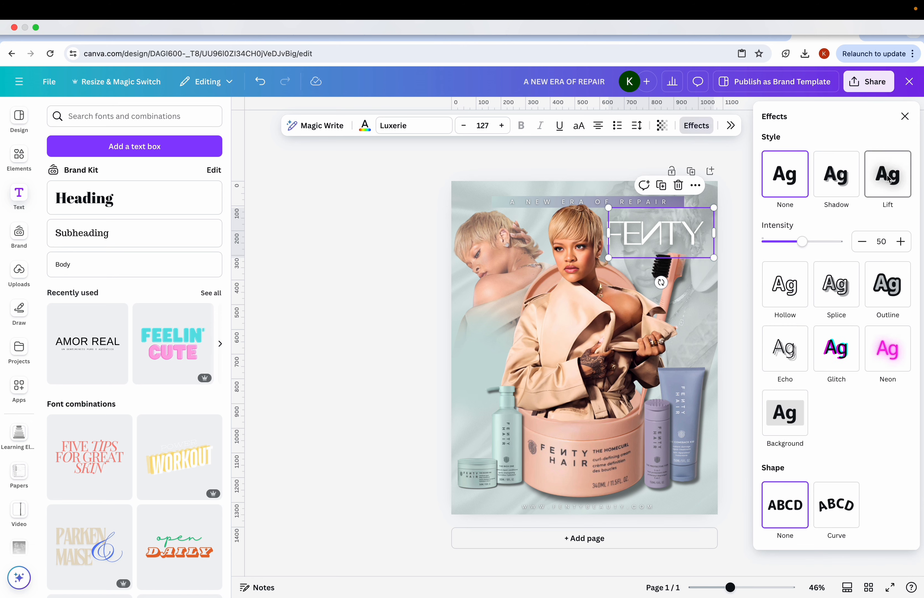
{"action": "left_click_drag", "start_coordinate": [821, 242], "coordinate": [870, 241]}
{"action": "left_click", "coordinate": [356, 264]}
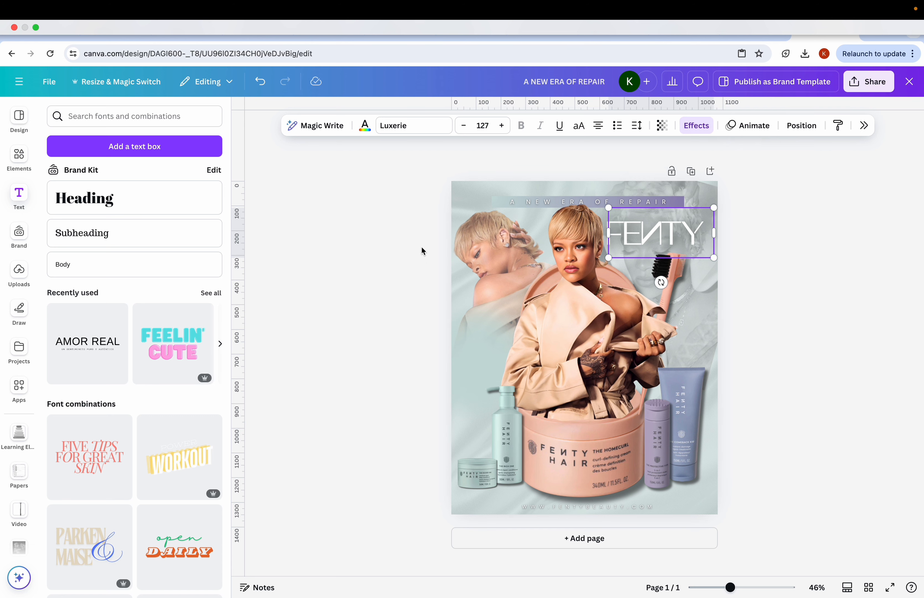
Shrink the FENTY heading to size 110 and set its transparency to 72
{"action": "left_click_drag", "start_coordinate": [714, 258], "coordinate": [700, 251]}
{"action": "left_click", "coordinate": [660, 128]}
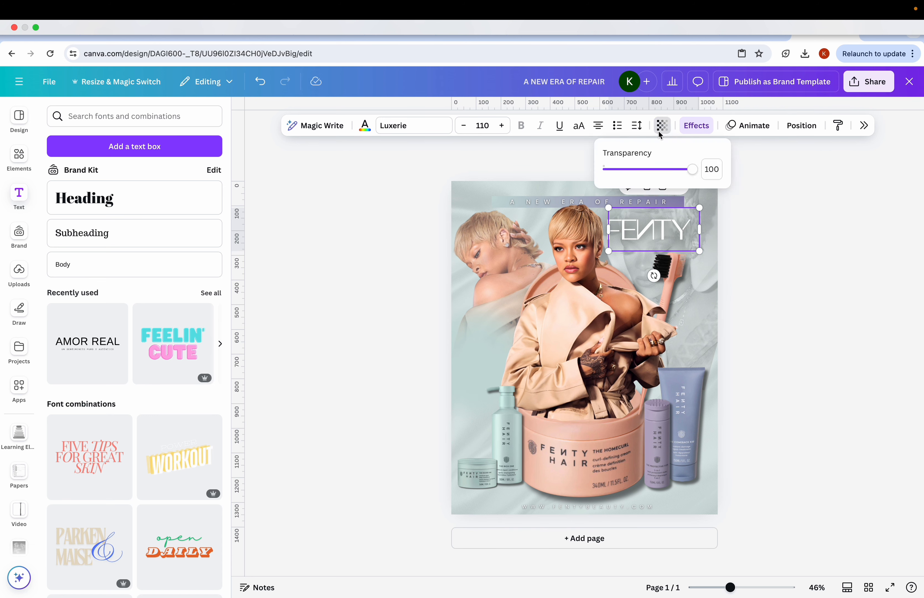
{"action": "left_click_drag", "start_coordinate": [694, 173], "coordinate": [671, 177]}
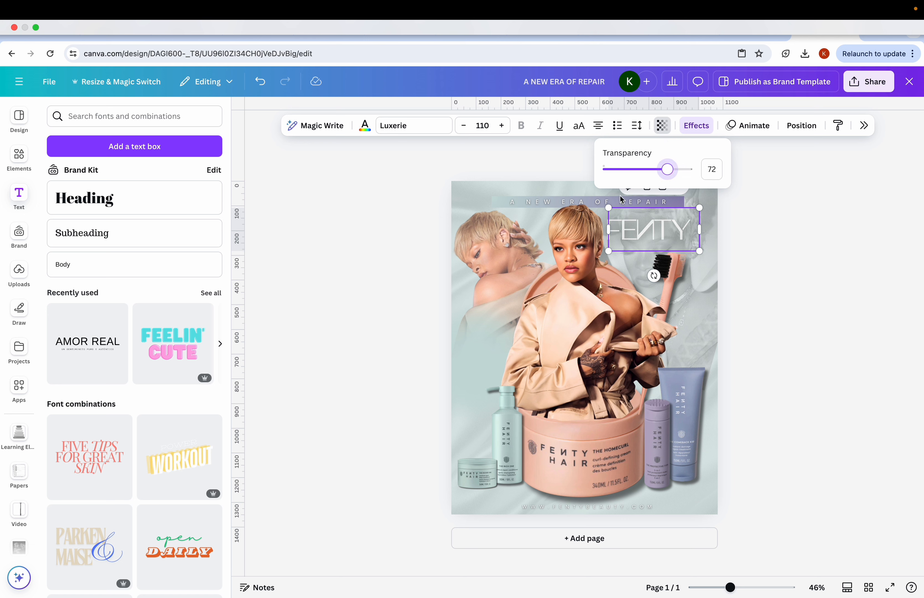
{"action": "left_click", "coordinate": [312, 349]}
{"action": "left_click", "coordinate": [446, 247]}
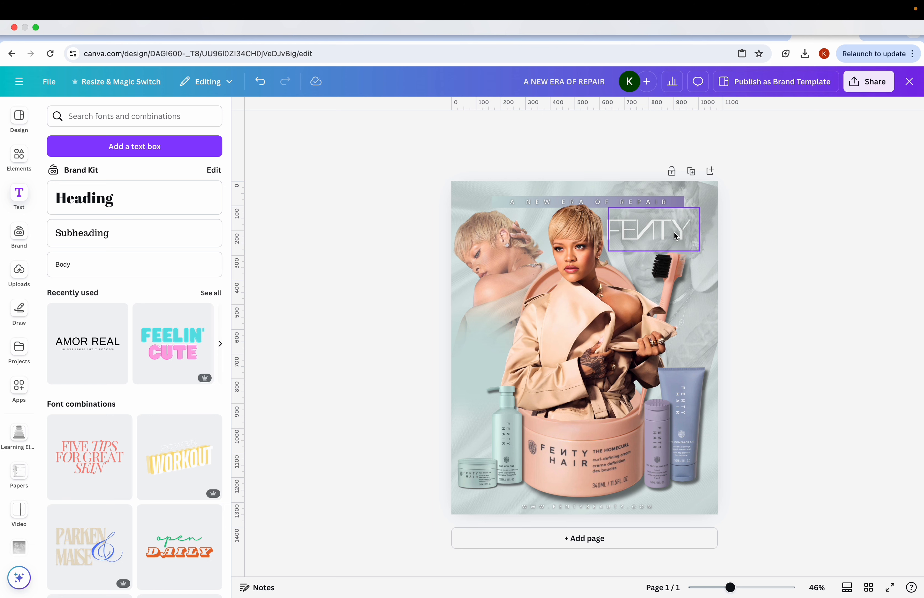
Duplicate the FENTY heading and replace the copy's text with HAIR, placed directly beneath the original
{"action": "left_click_drag", "start_coordinate": [674, 233], "coordinate": [686, 232]}
{"action": "left_click", "coordinate": [663, 188]}
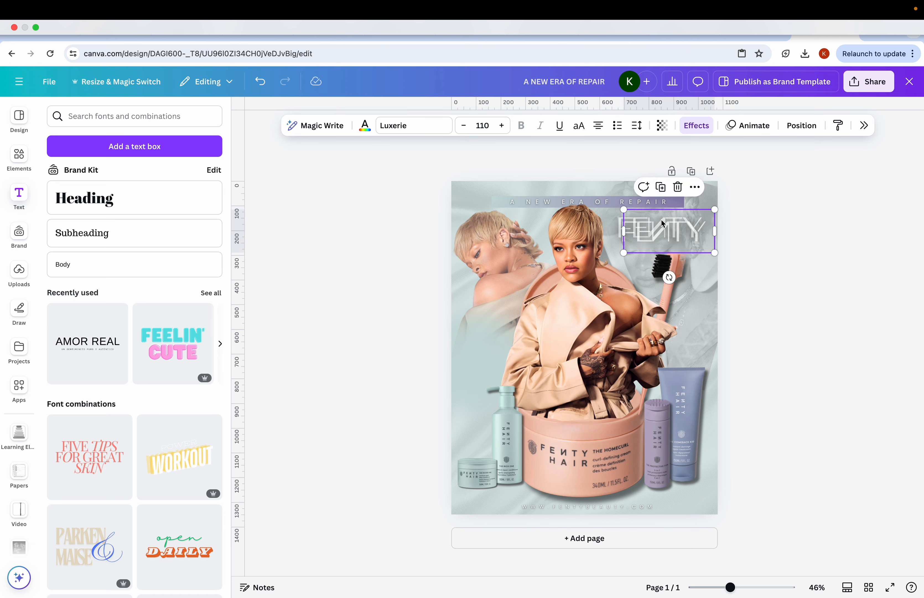
{"action": "type", "text": "HAIR"}
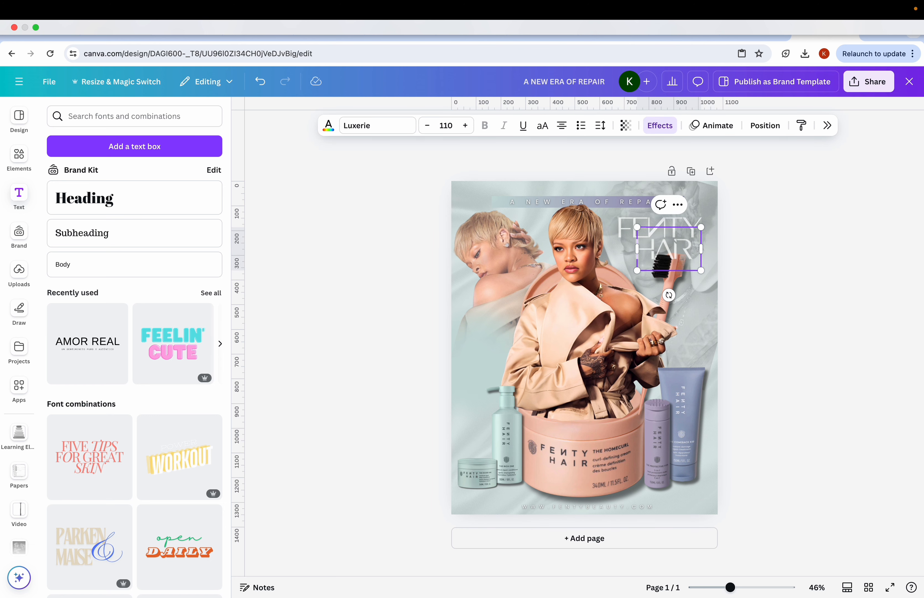
Change the HAIR text's font to Luxerie Regular and loosen its letter spacing slightly
{"action": "left_click_drag", "start_coordinate": [695, 260], "coordinate": [631, 254]}
{"action": "left_click", "coordinate": [439, 127]}
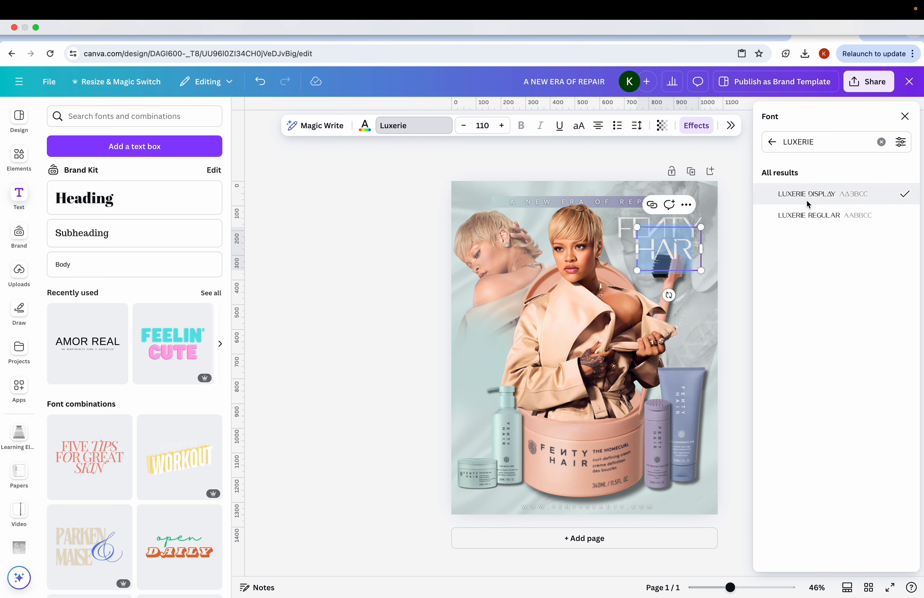
{"action": "left_click", "coordinate": [807, 213]}
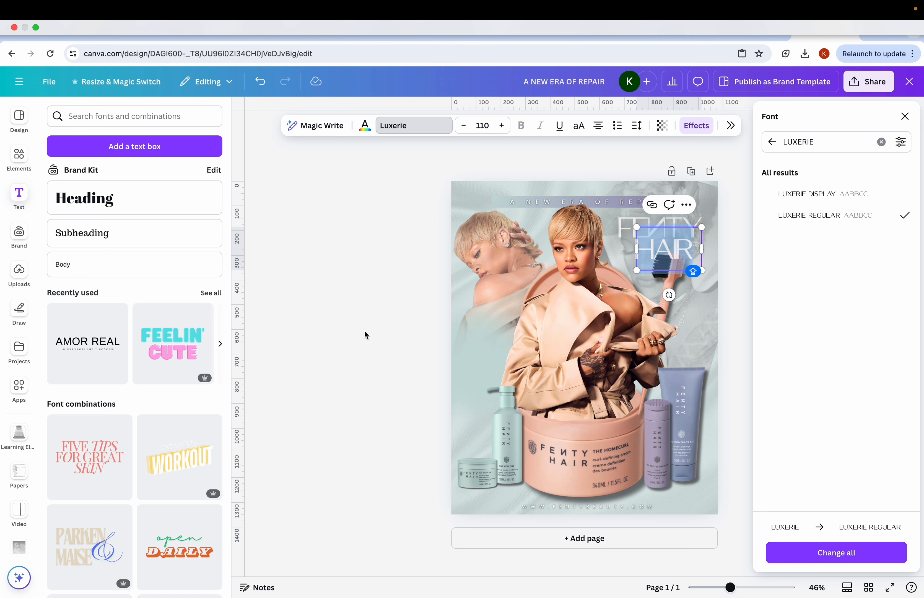
{"action": "left_click", "coordinate": [638, 126]}
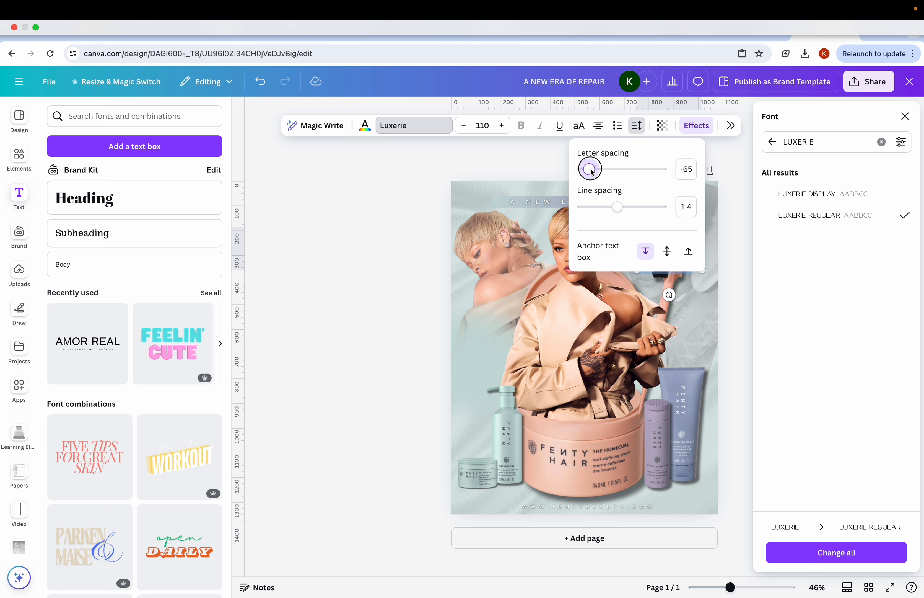
{"action": "left_click_drag", "start_coordinate": [590, 171], "coordinate": [596, 171]}
{"action": "left_click", "coordinate": [388, 276]}
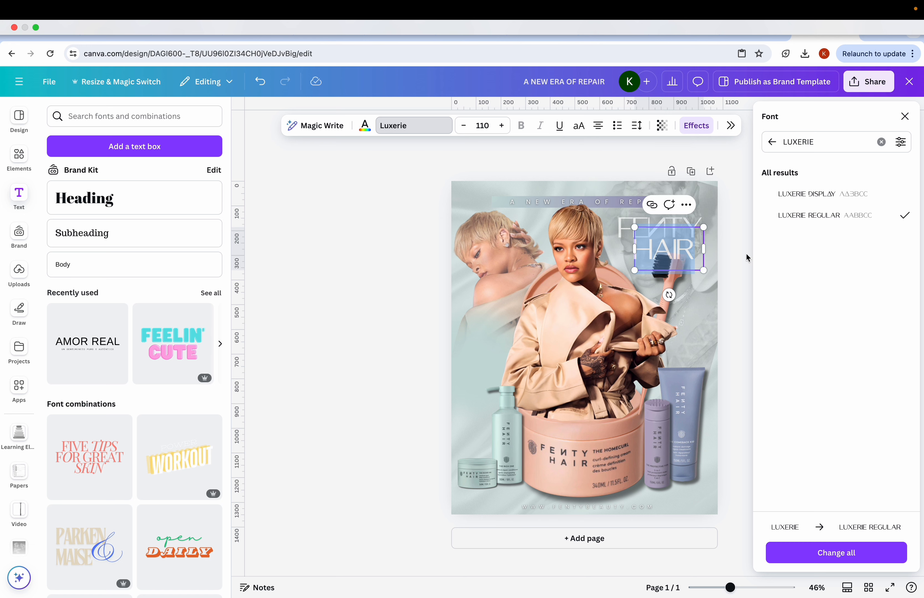
Shrink the HAIR text and align it under the right end of the FENTY heading
{"action": "left_click_drag", "start_coordinate": [705, 272], "coordinate": [679, 255]}
{"action": "left_click", "coordinate": [359, 265]}
{"action": "left_click", "coordinate": [406, 301]}
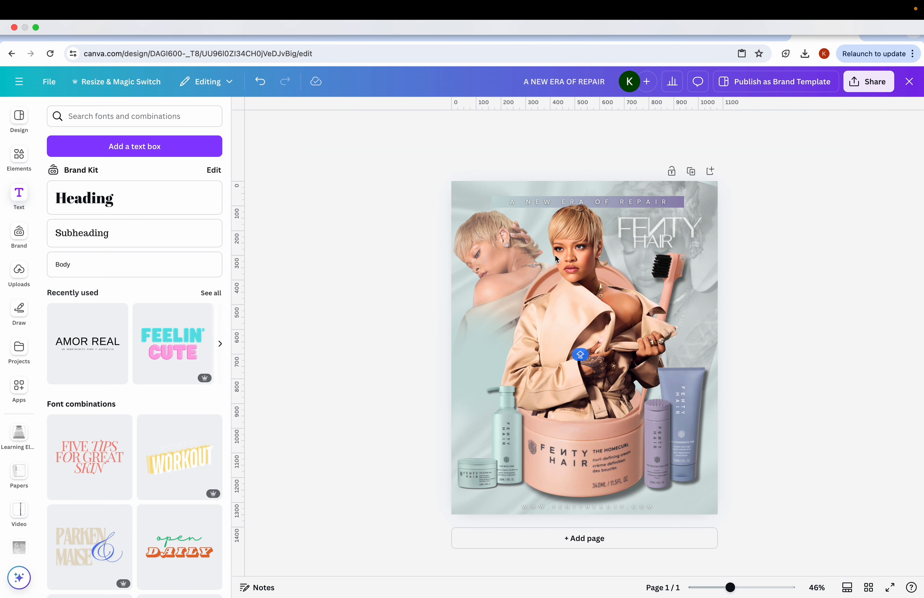
{"action": "left_click_drag", "start_coordinate": [669, 248], "coordinate": [691, 248]}
{"action": "left_click", "coordinate": [371, 310]}
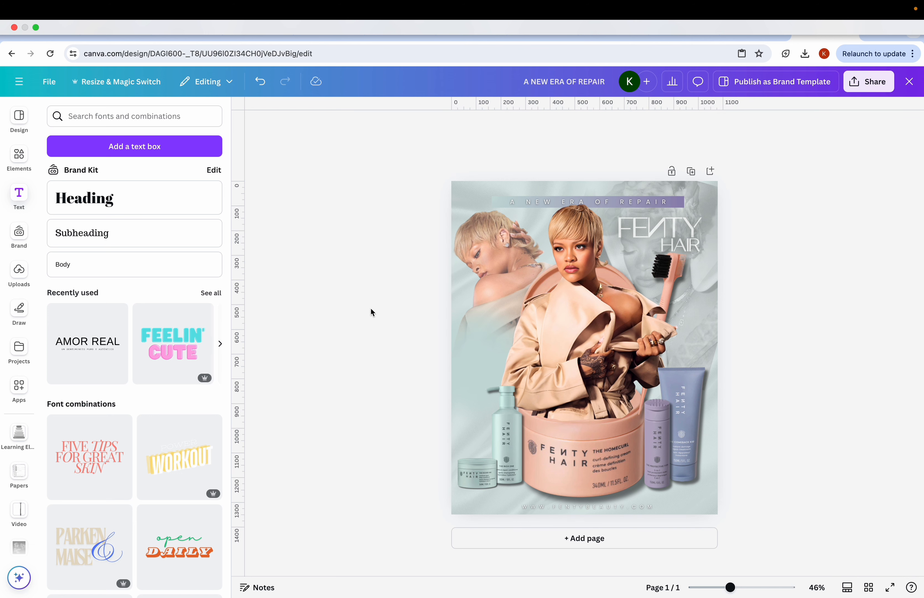
Duplicate the website text and move the copy up over the model's coat, above the peach jar
{"action": "scroll", "coordinate": [371, 308], "scroll_direction": "up", "scroll_amount": 5}
{"action": "scroll", "coordinate": [371, 309], "scroll_direction": "down", "scroll_amount": 1}
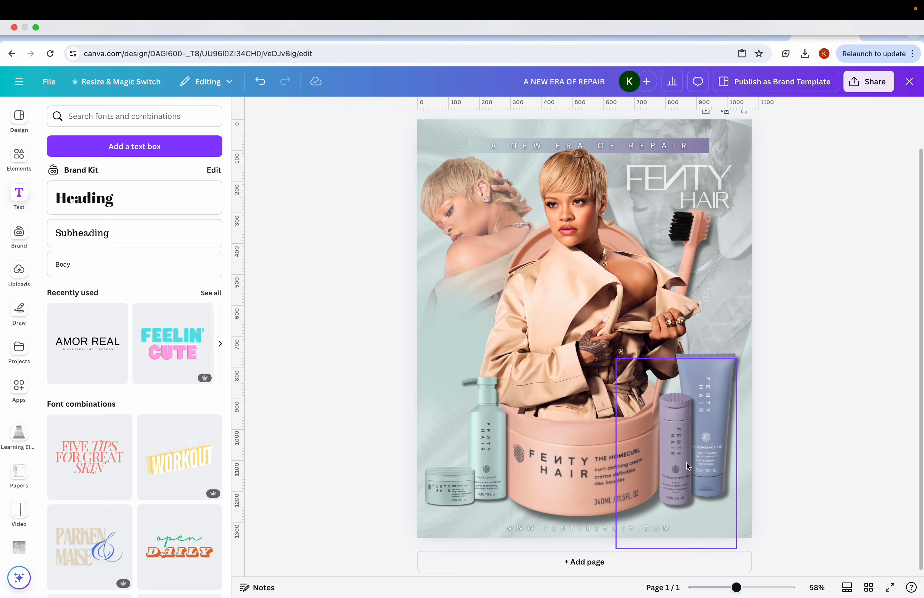
{"action": "left_click", "coordinate": [577, 528]}
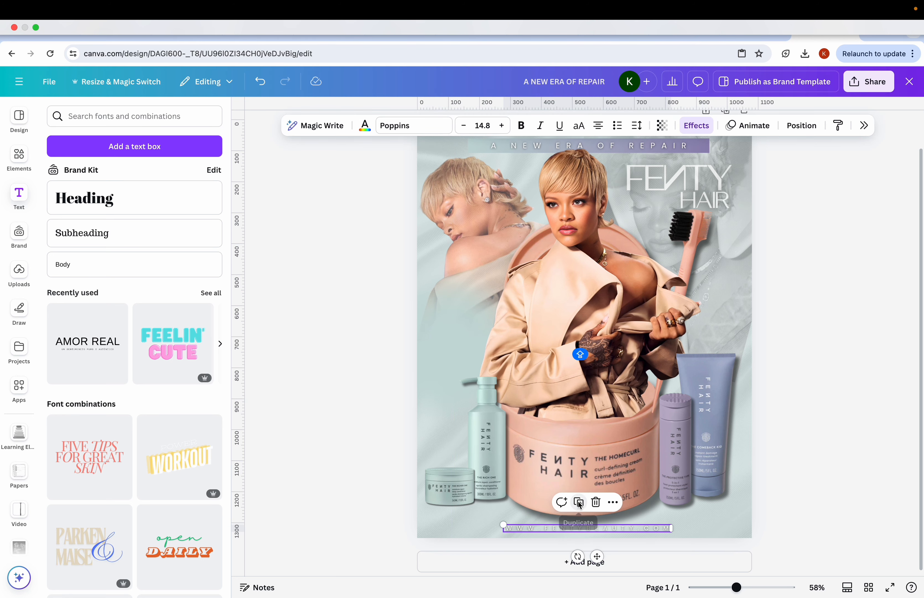
{"action": "left_click", "coordinate": [377, 408]}
{"action": "scroll", "coordinate": [377, 409], "scroll_direction": "down", "scroll_amount": 3}
{"action": "scroll", "coordinate": [381, 401], "scroll_direction": "up", "scroll_amount": 2}
{"action": "scroll", "coordinate": [381, 401], "scroll_direction": "up", "scroll_amount": 2}
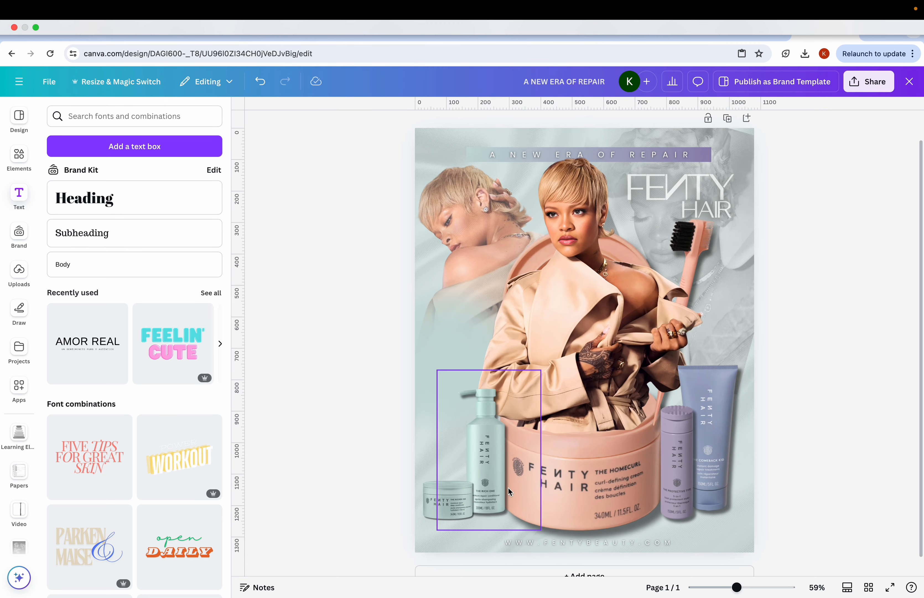
{"action": "left_click", "coordinate": [564, 543]}
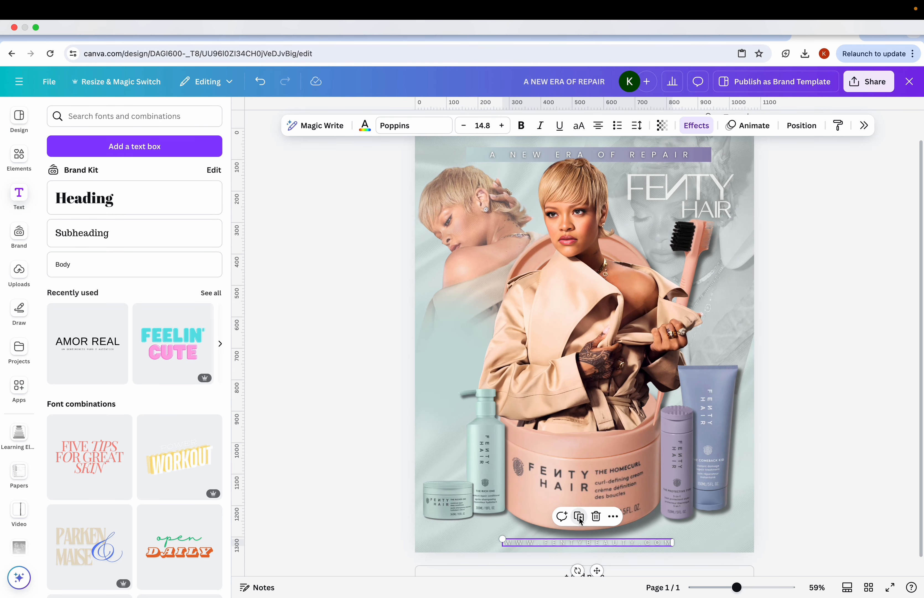
{"action": "left_click_drag", "start_coordinate": [554, 542], "coordinate": [507, 414]}
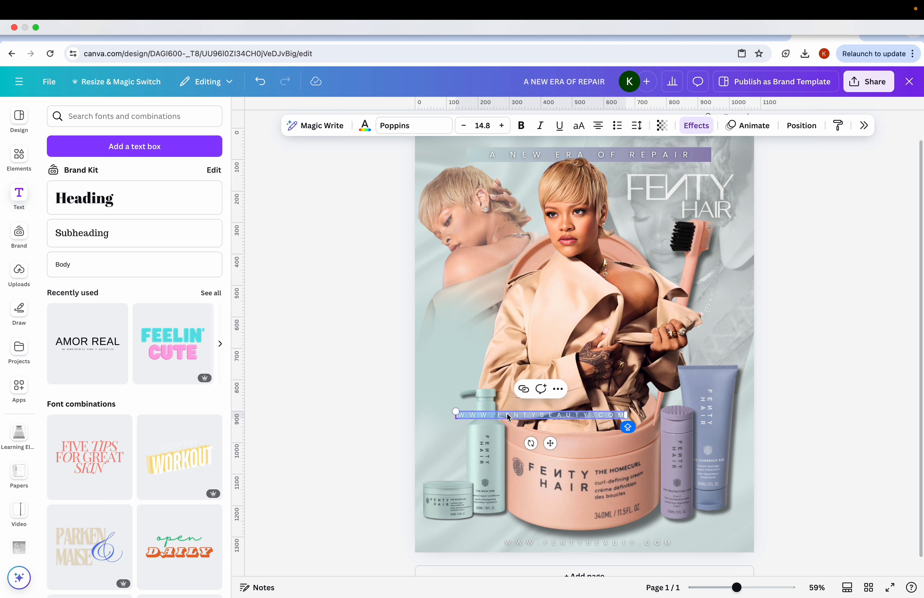
Replace the copied website text with MOISTURE on the first line and REPAIR CONDITIONER on the second
{"action": "type", "text": "MO"}
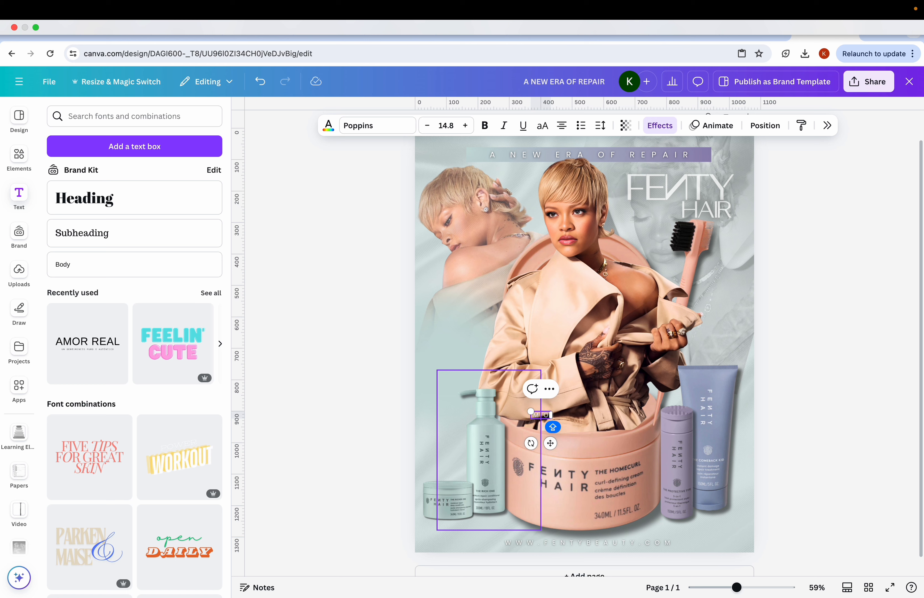
{"action": "type", "text": "ISTURE"}
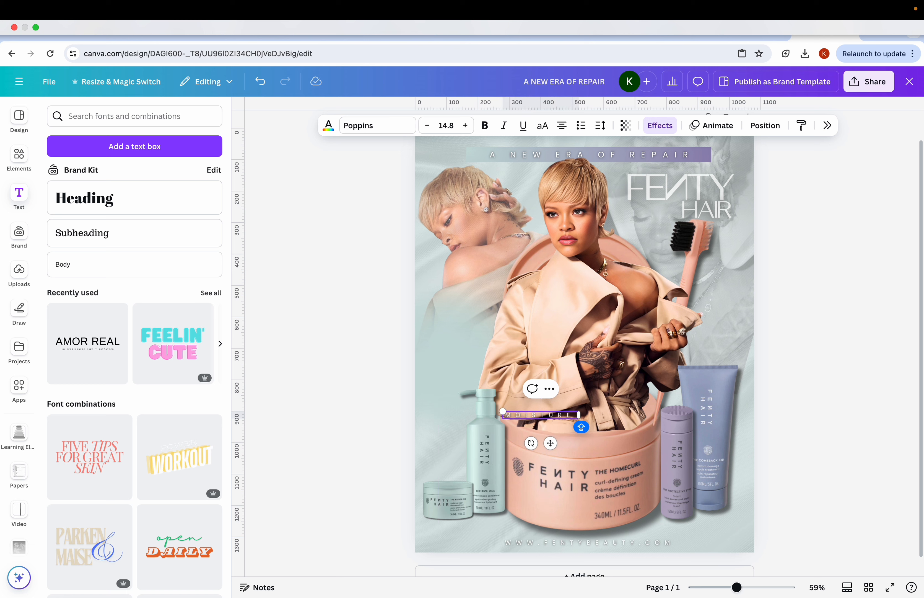
{"action": "key", "text": "Return"}
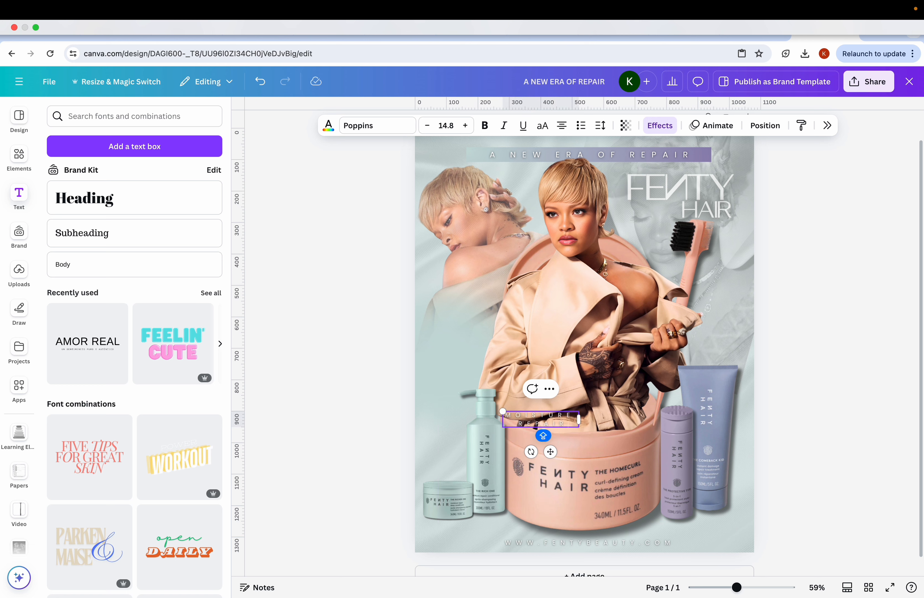
{"action": "type", "text": "REPAIR COND"}
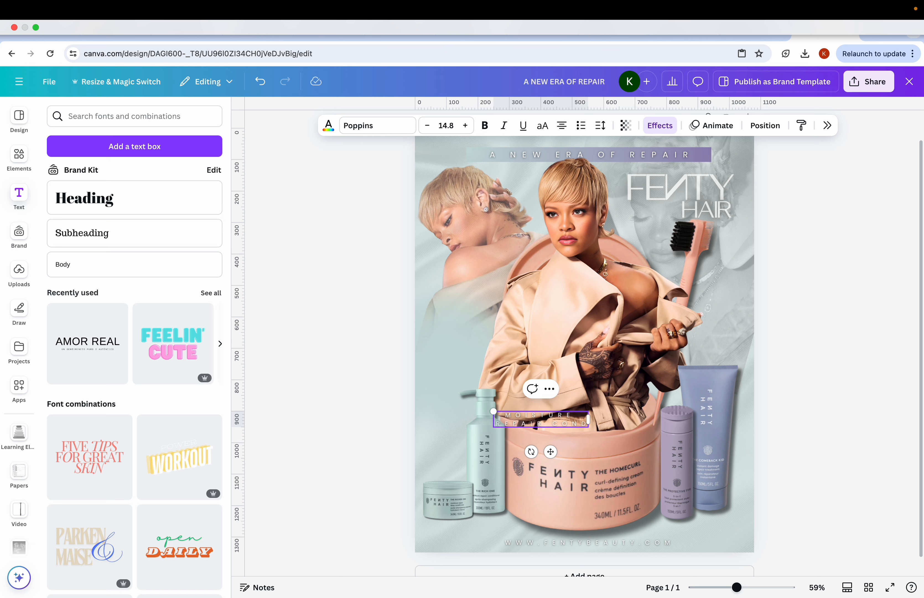
{"action": "type", "text": "ITIONER"}
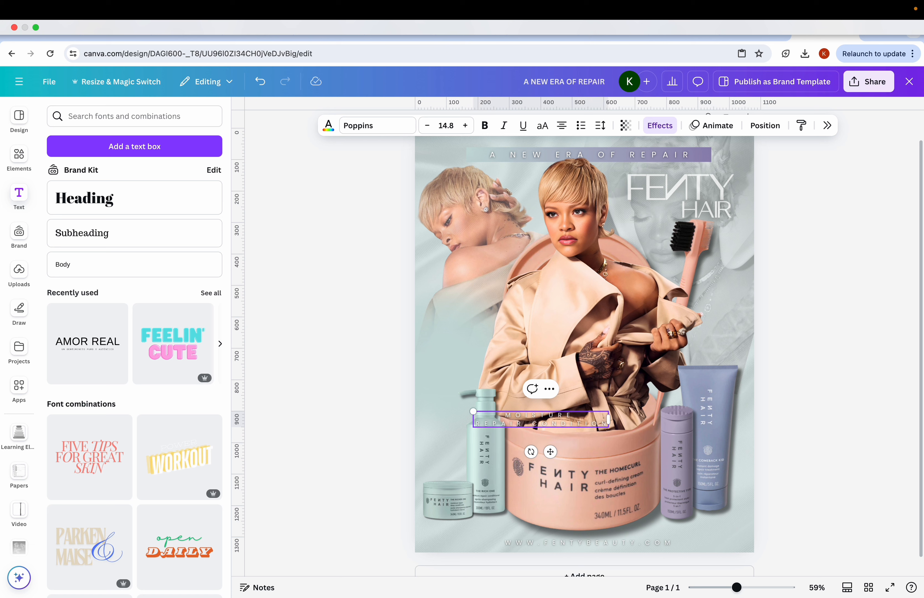
{"action": "left_click", "coordinate": [365, 389]}
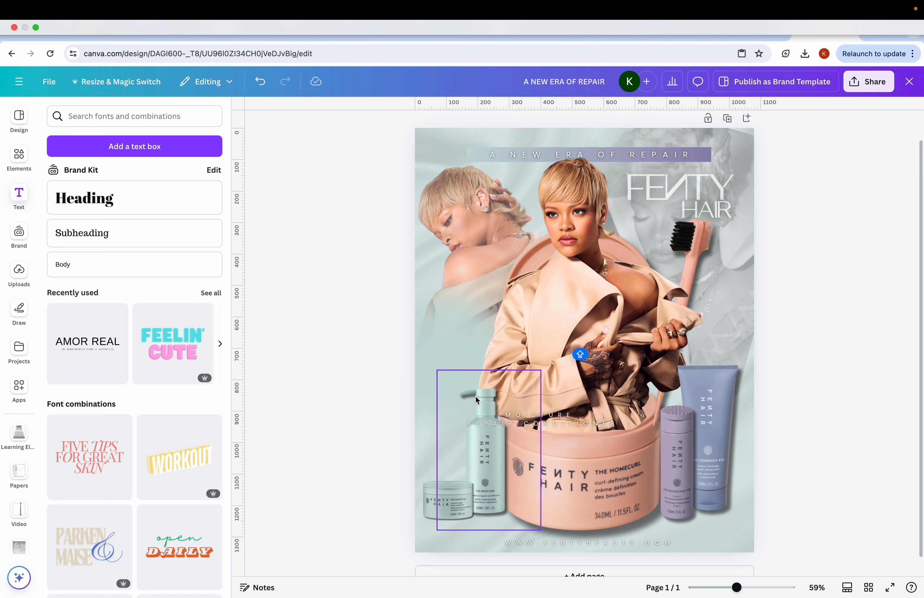
Shrink the conditioner caption to size 10.6, place it under the green pump bottle and tighten its letter spacing
{"action": "left_click", "coordinate": [486, 423]}
{"action": "left_click_drag", "start_coordinate": [465, 411], "coordinate": [502, 531]}
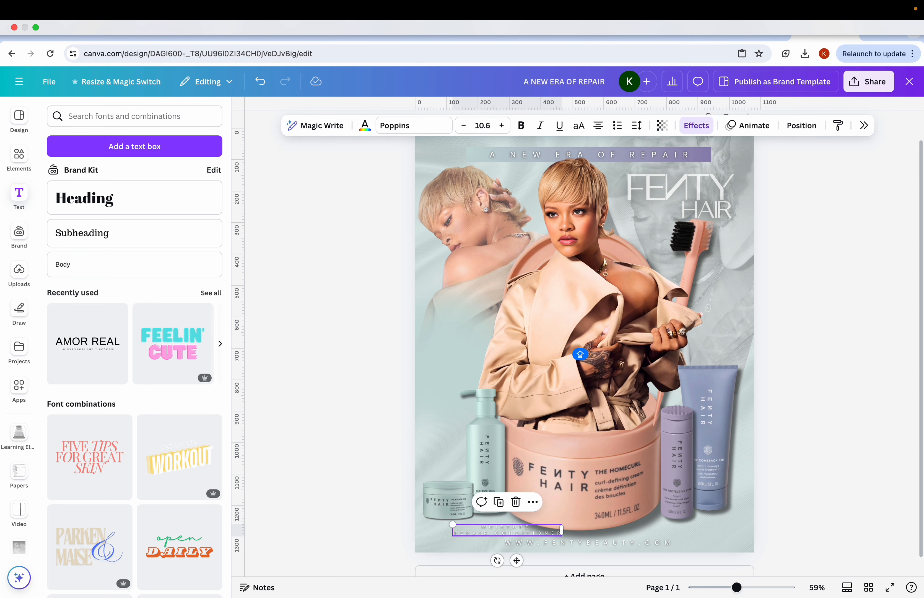
{"action": "left_click", "coordinate": [637, 125]}
{"action": "left_click_drag", "start_coordinate": [665, 173], "coordinate": [622, 170]}
{"action": "left_click", "coordinate": [372, 358]}
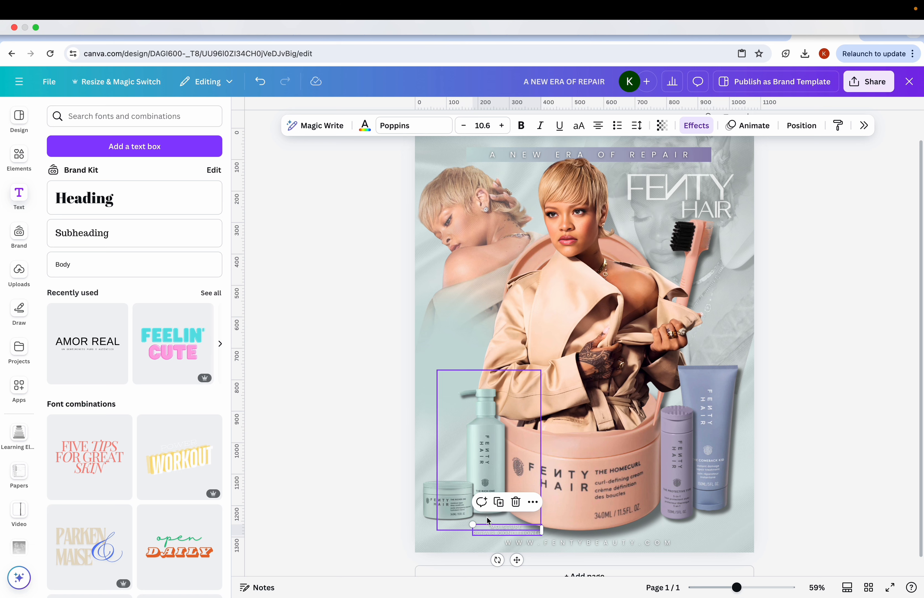
Place copies of the caption at size 8 by the small green jar, the purple bottle and the blue tube
{"action": "left_click_drag", "start_coordinate": [499, 530], "coordinate": [721, 385]}
{"action": "left_click", "coordinate": [444, 444]}
{"action": "left_click", "coordinate": [673, 503]}
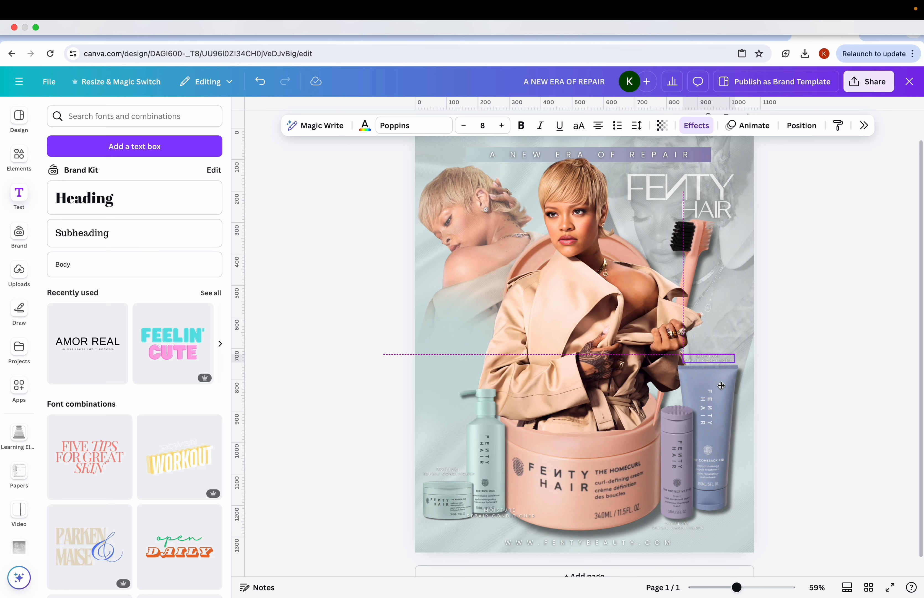
{"action": "left_click", "coordinate": [374, 388]}
Add the white Photocopy Scan Overlay texture from the Texture folder to the flyer and open its details
{"action": "scroll", "coordinate": [373, 389], "scroll_direction": "down", "scroll_amount": 3}
{"action": "scroll", "coordinate": [374, 388], "scroll_direction": "down", "scroll_amount": 2}
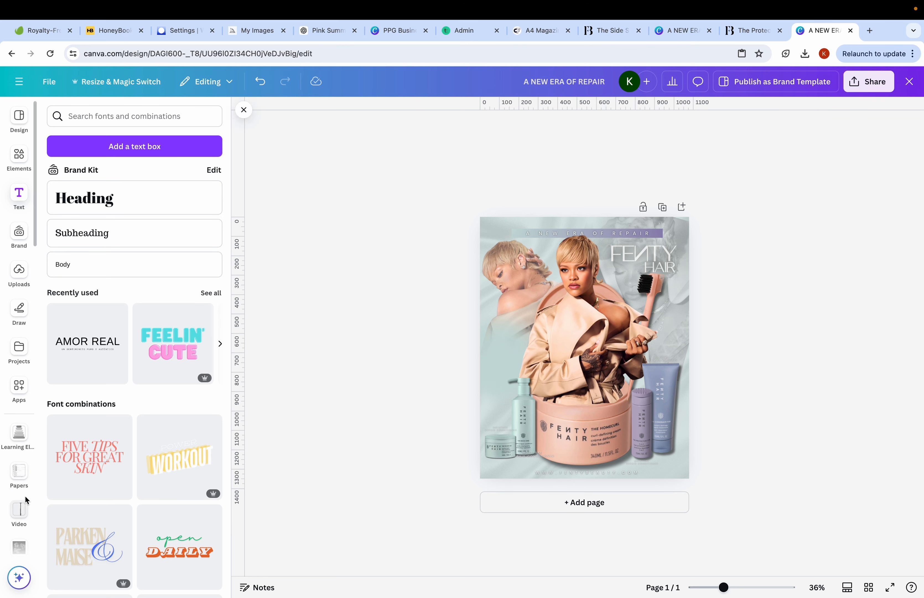
{"action": "scroll", "coordinate": [25, 495], "scroll_direction": "down", "scroll_amount": 6}
{"action": "scroll", "coordinate": [25, 480], "scroll_direction": "down", "scroll_amount": 15}
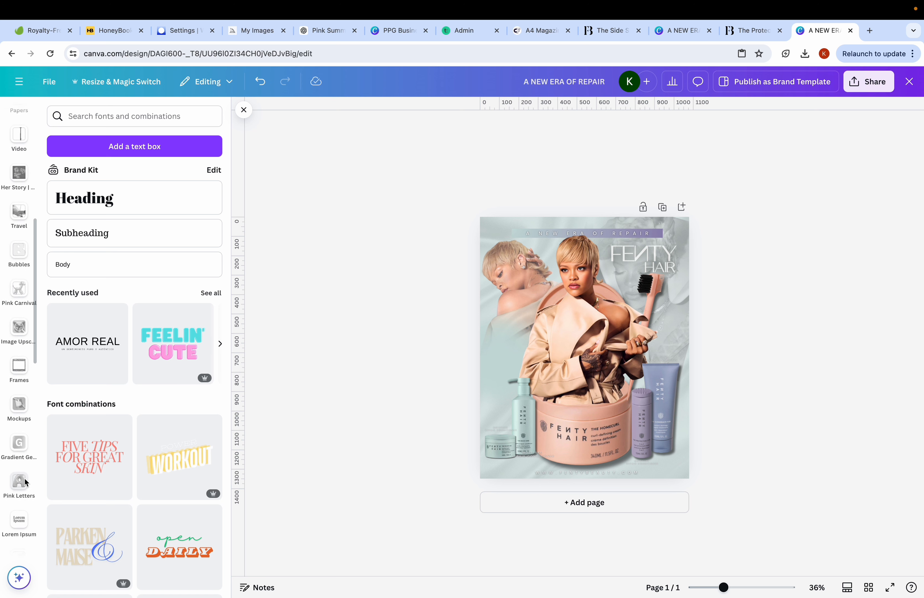
{"action": "scroll", "coordinate": [23, 477], "scroll_direction": "down", "scroll_amount": 3}
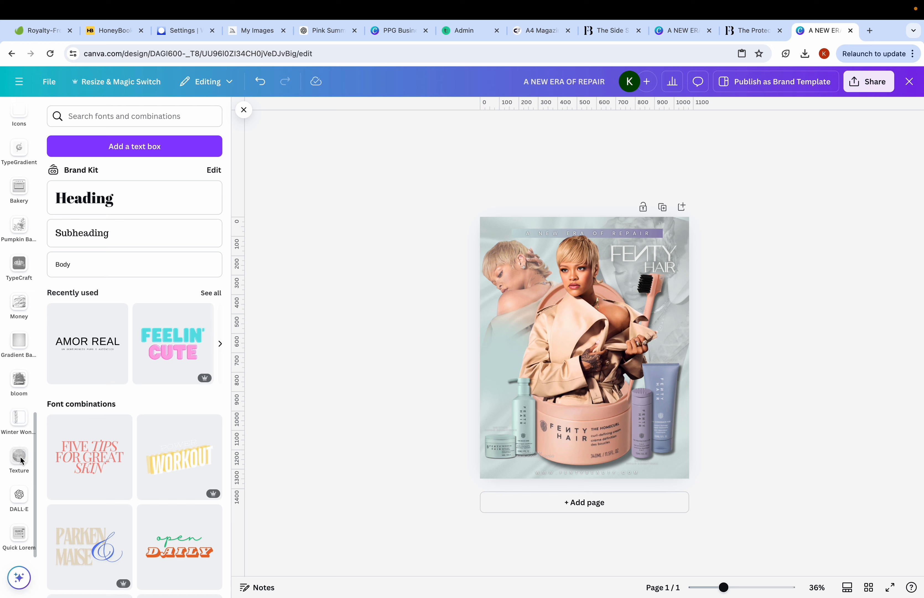
{"action": "left_click", "coordinate": [20, 455]}
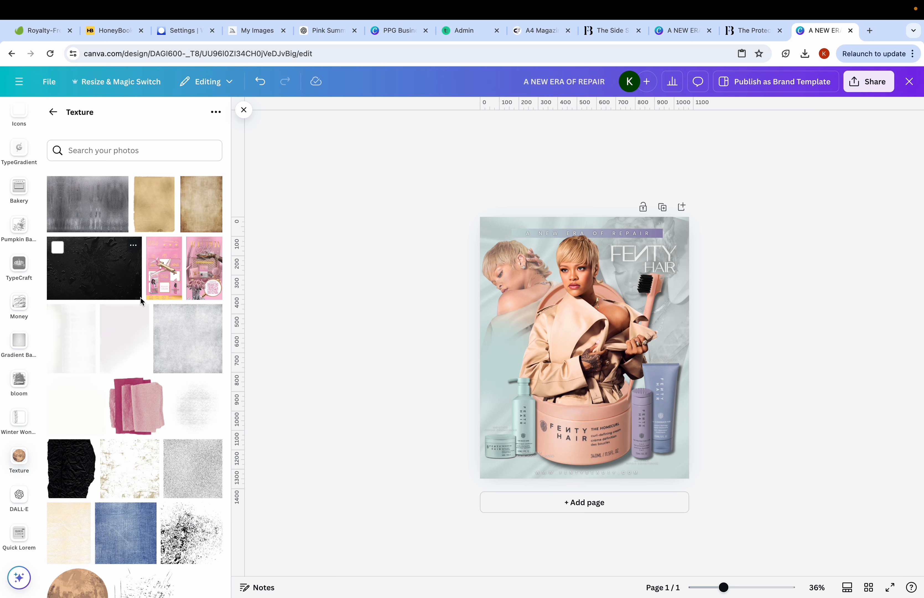
{"action": "scroll", "coordinate": [142, 395], "scroll_direction": "down", "scroll_amount": 3}
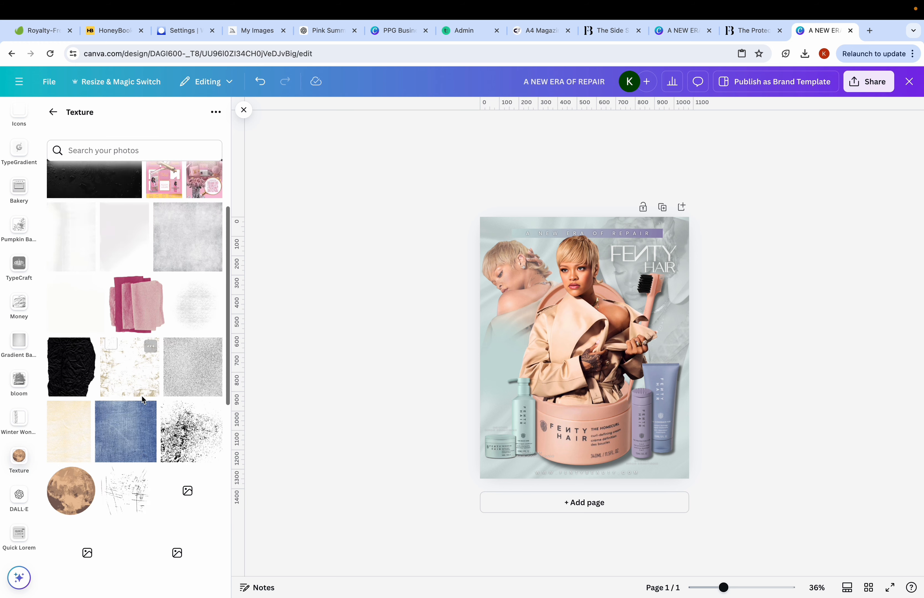
{"action": "scroll", "coordinate": [143, 395], "scroll_direction": "down", "scroll_amount": 4}
{"action": "scroll", "coordinate": [116, 377], "scroll_direction": "up", "scroll_amount": 7}
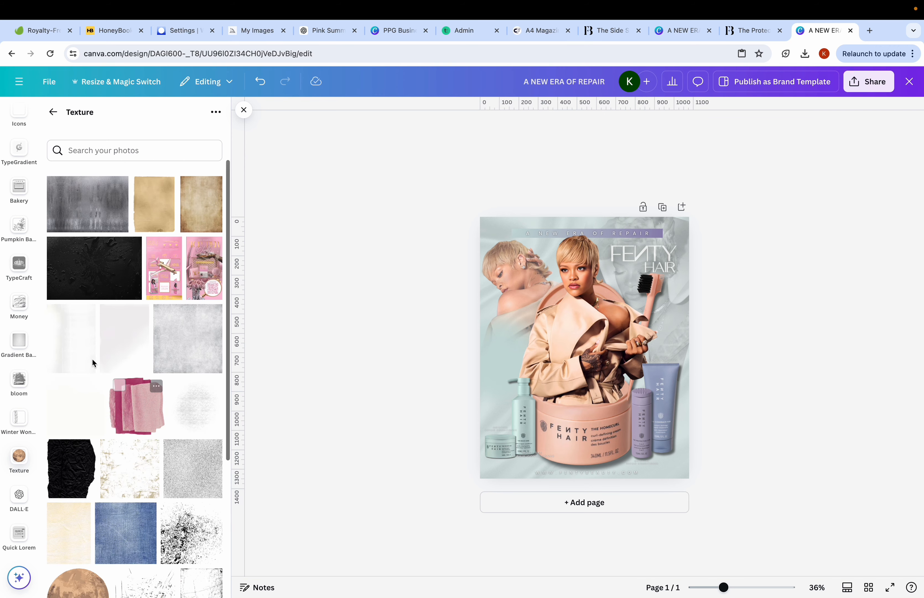
{"action": "left_click", "coordinate": [76, 346]}
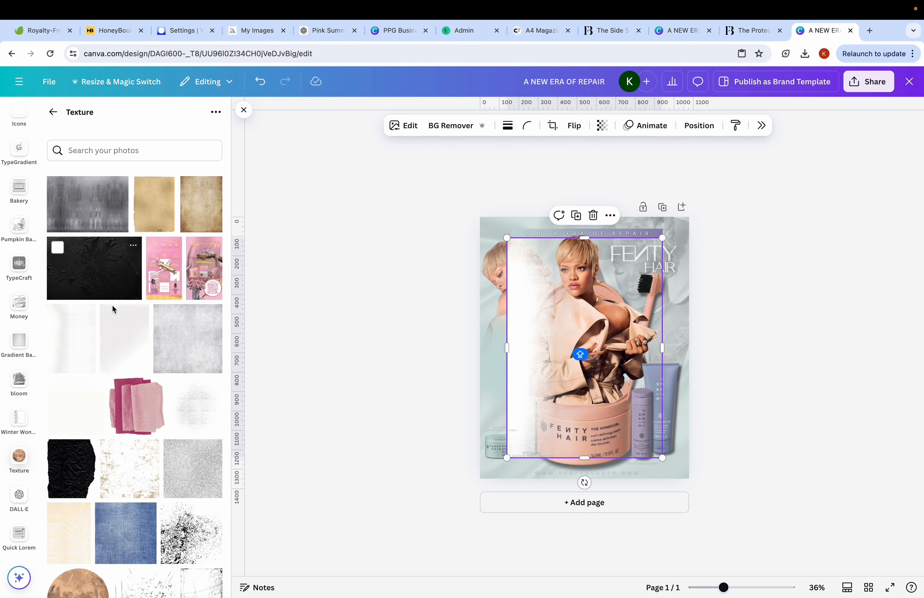
{"action": "left_click", "coordinate": [86, 313]}
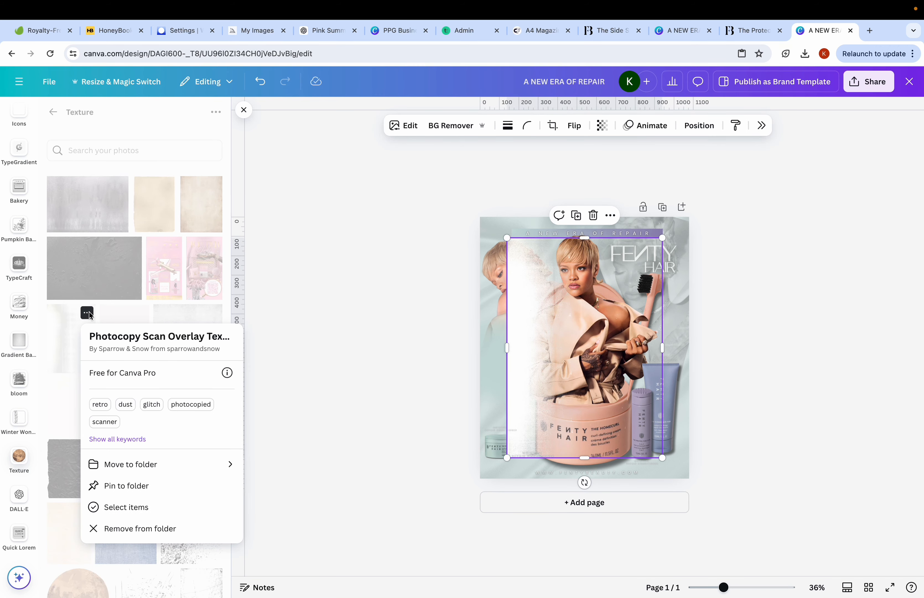
Enlarge the white scan overlay to cover the flyer's full height and shift it partly off the flyer's left edge
{"action": "left_click_drag", "start_coordinate": [548, 315], "coordinate": [491, 288]}
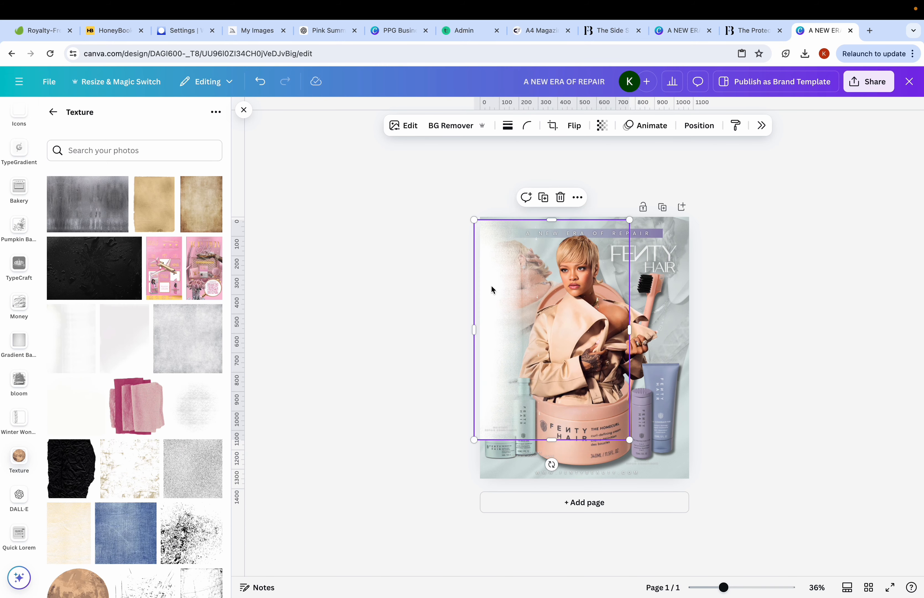
{"action": "left_click_drag", "start_coordinate": [630, 442], "coordinate": [717, 494]}
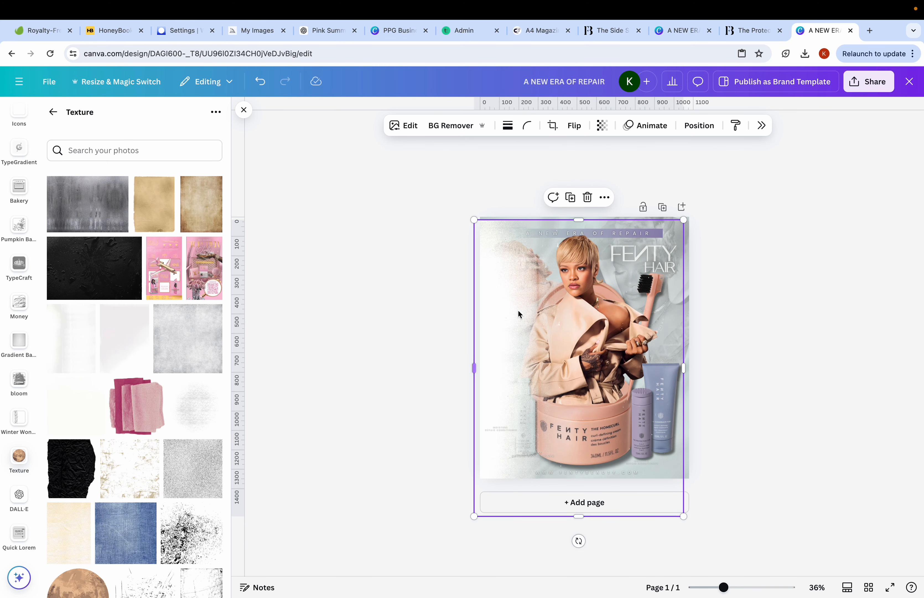
{"action": "left_click_drag", "start_coordinate": [520, 314], "coordinate": [480, 315]}
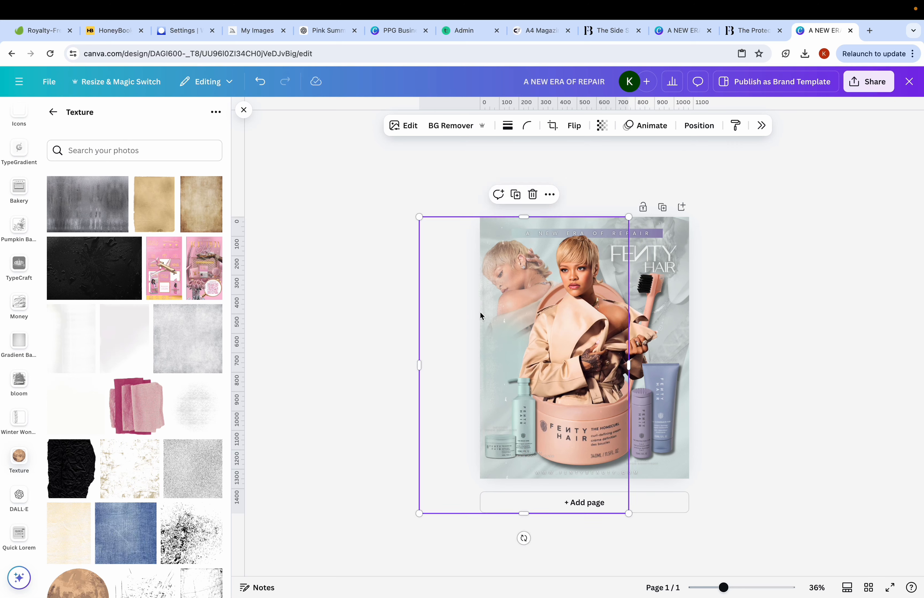
{"action": "left_click", "coordinate": [369, 307]}
Duplicate the white overlay, flip the copy horizontally and place it partly off the flyer's right edge
{"action": "left_click", "coordinate": [495, 307]}
{"action": "left_click_drag", "start_coordinate": [486, 324], "coordinate": [569, 327]}
{"action": "left_click", "coordinate": [573, 126]}
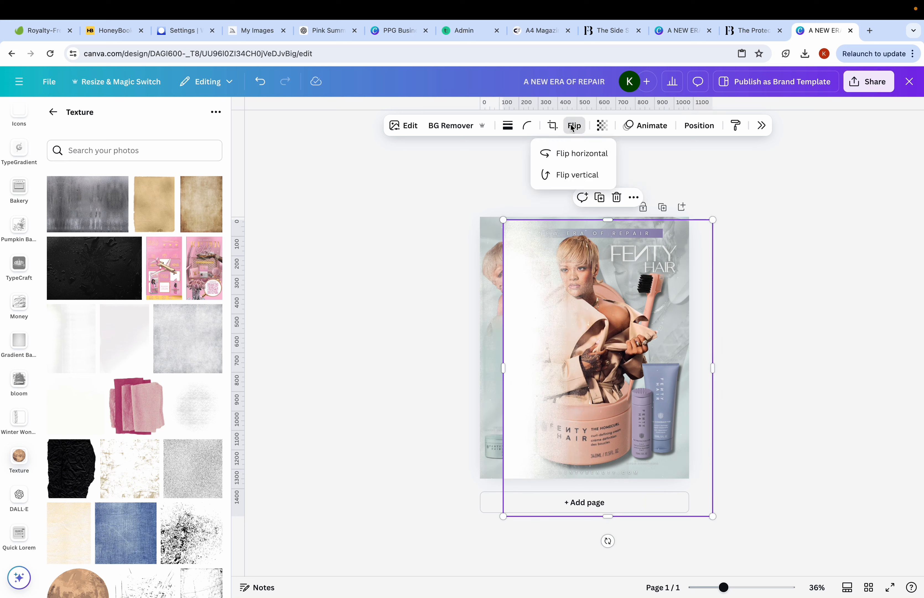
{"action": "left_click", "coordinate": [569, 153]}
{"action": "left_click_drag", "start_coordinate": [693, 339], "coordinate": [721, 324]}
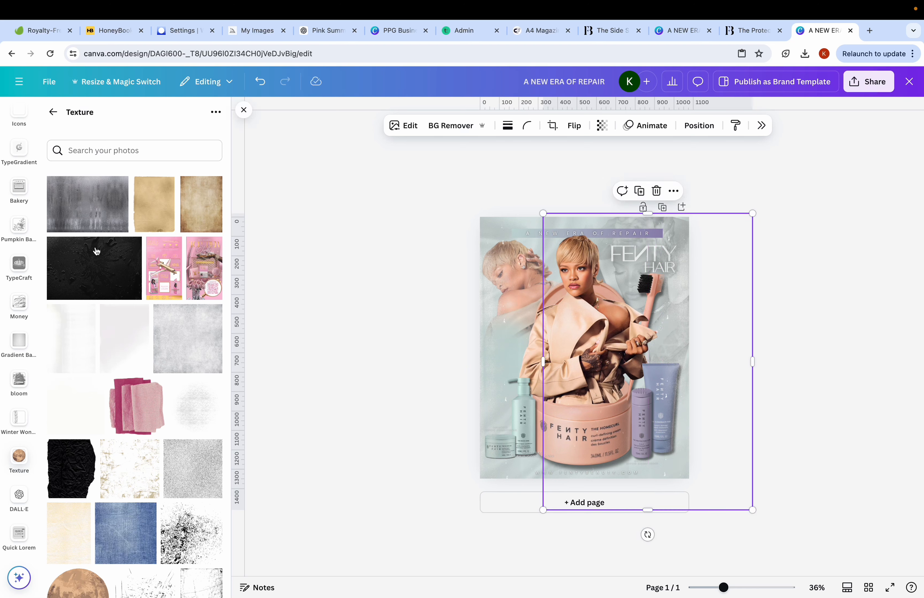
{"action": "left_click", "coordinate": [129, 353]}
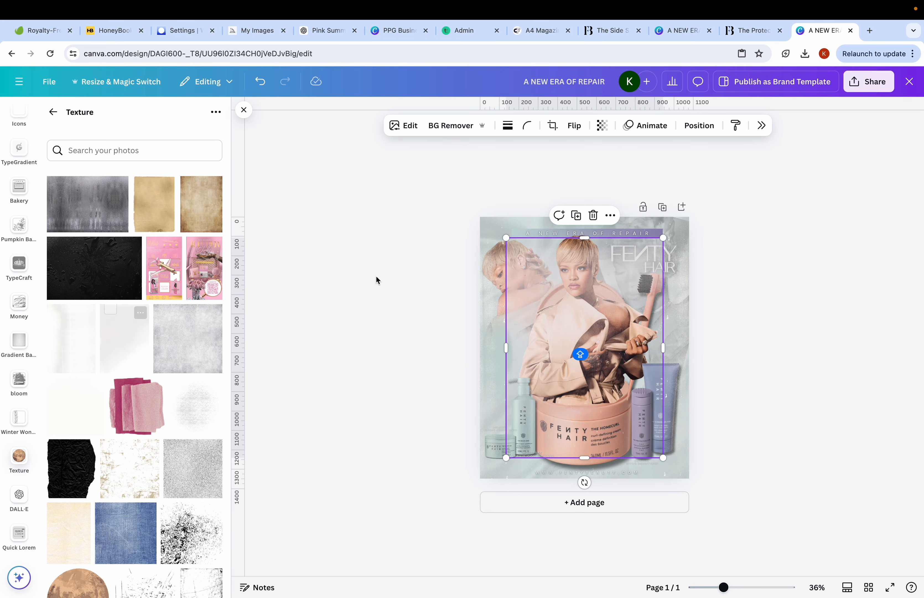
{"action": "key", "text": "Delete"}
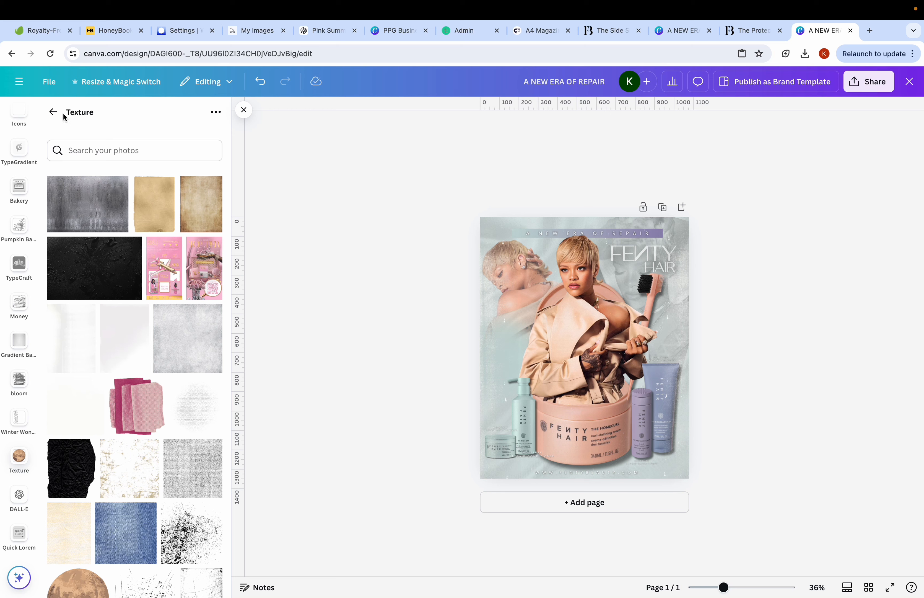
{"action": "left_click", "coordinate": [53, 112]}
{"action": "left_click", "coordinate": [110, 117]}
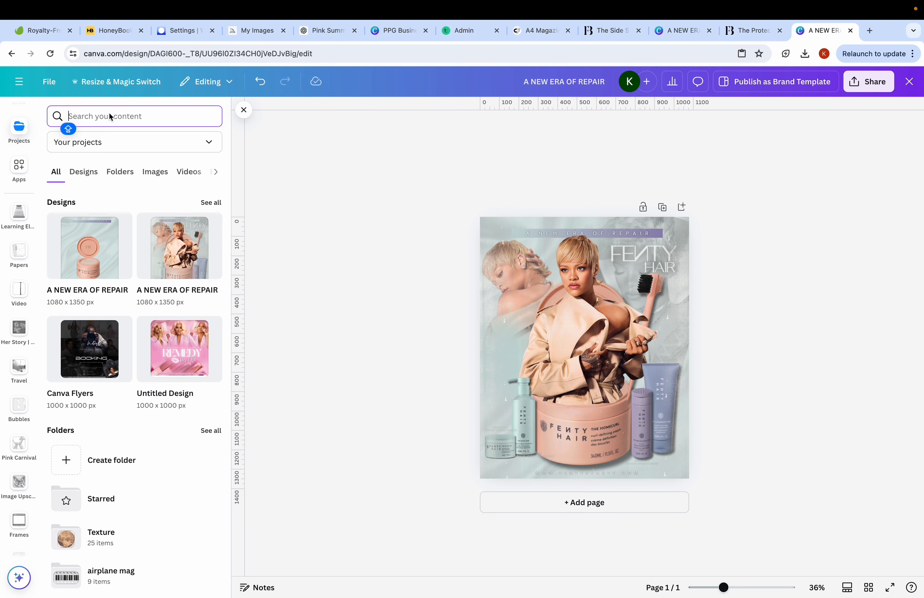
{"action": "type", "text": "FOLD"}
{"action": "scroll", "coordinate": [19, 163], "scroll_direction": "up", "scroll_amount": 5}
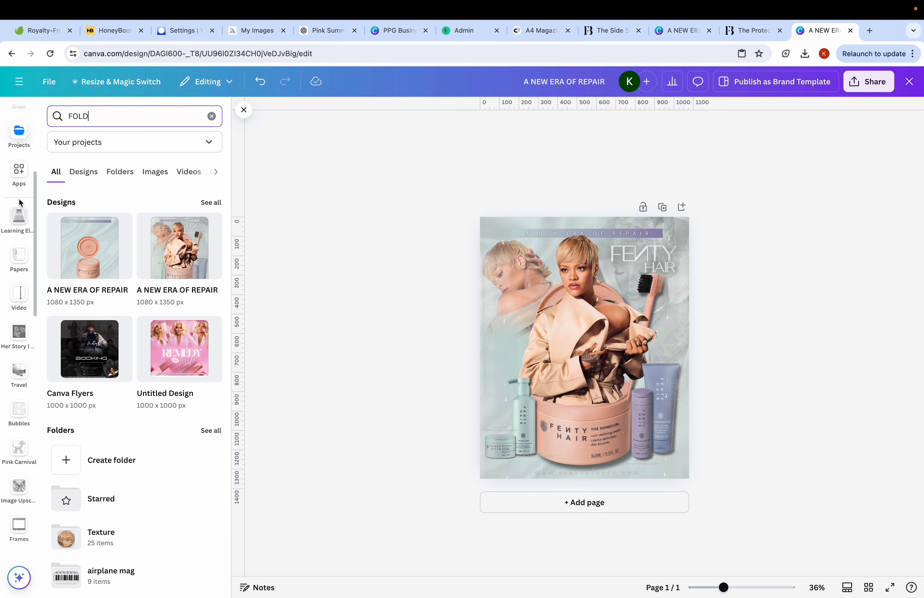
Search the elements for folded paper texture and place the white creased paper photo over the upper part of the flyer
{"action": "left_click", "coordinate": [20, 155]}
{"action": "left_click", "coordinate": [114, 117]}
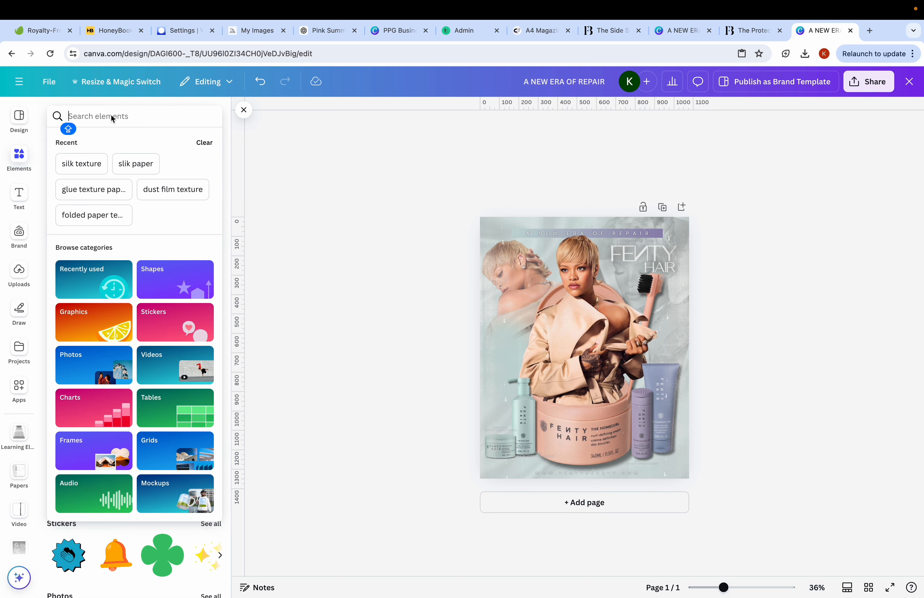
{"action": "type", "text": "FOL"}
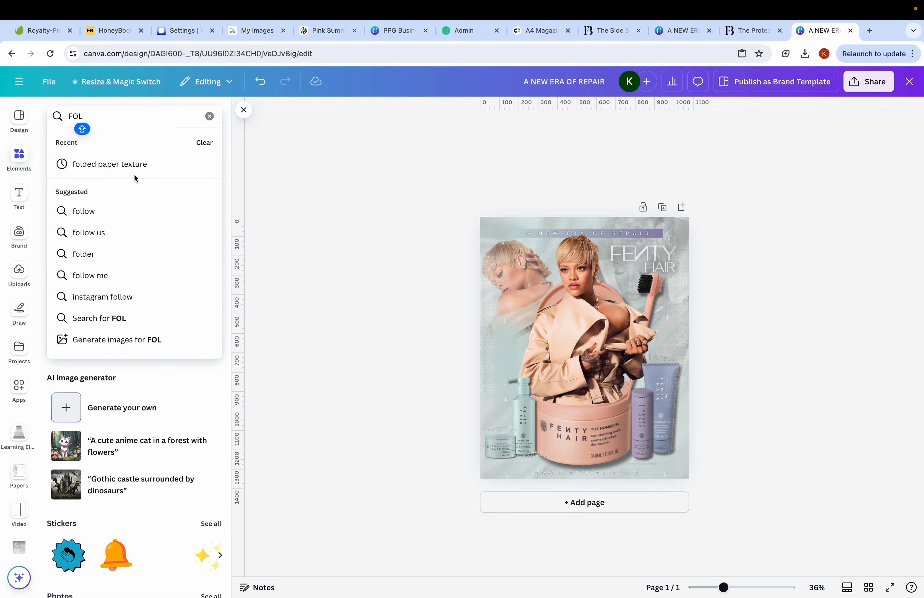
{"action": "left_click", "coordinate": [130, 165]}
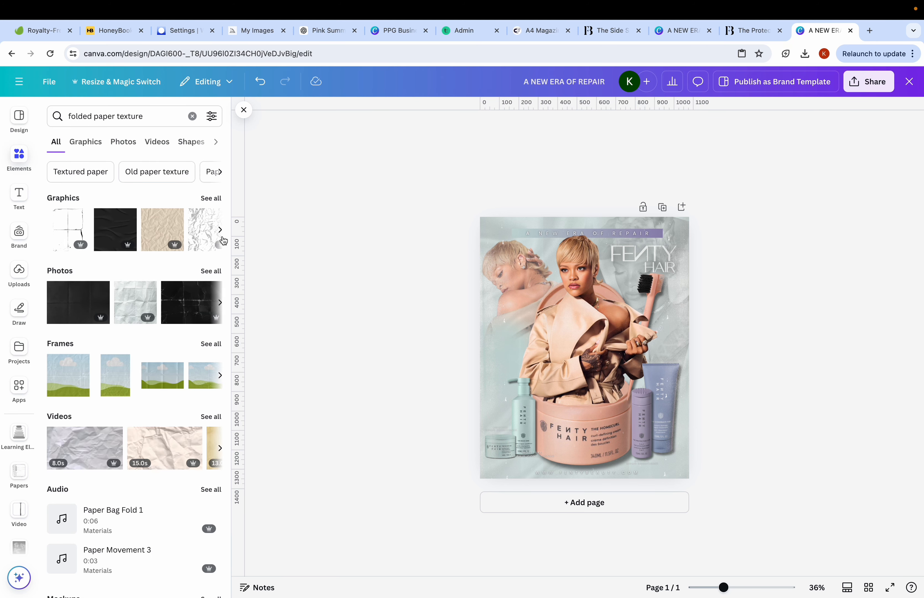
{"action": "left_click", "coordinate": [136, 305]}
{"action": "left_click_drag", "start_coordinate": [601, 349], "coordinate": [586, 298]}
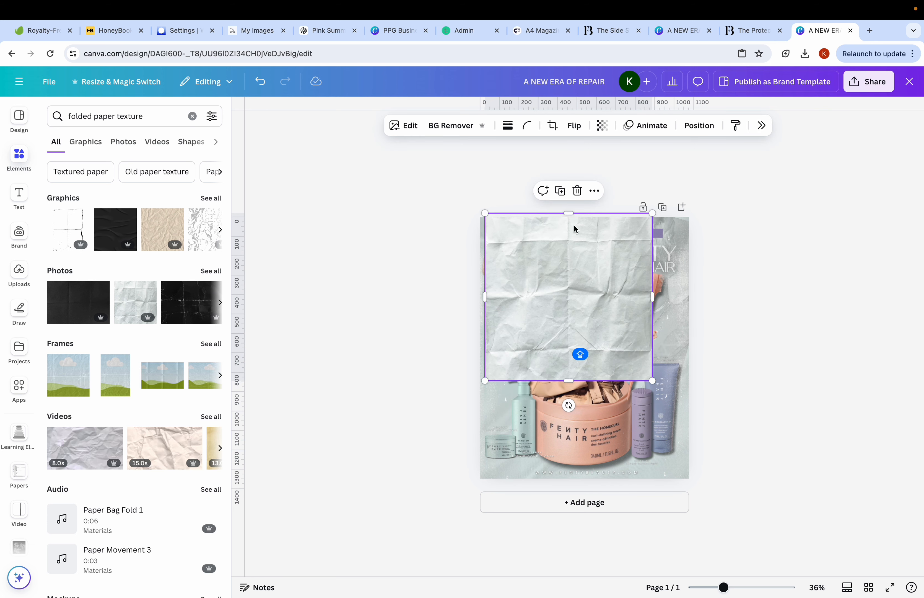
Set the folded paper's transparency to 30 and enlarge it to cover the whole flyer
{"action": "left_click", "coordinate": [602, 125]}
{"action": "left_click_drag", "start_coordinate": [632, 169], "coordinate": [571, 170]}
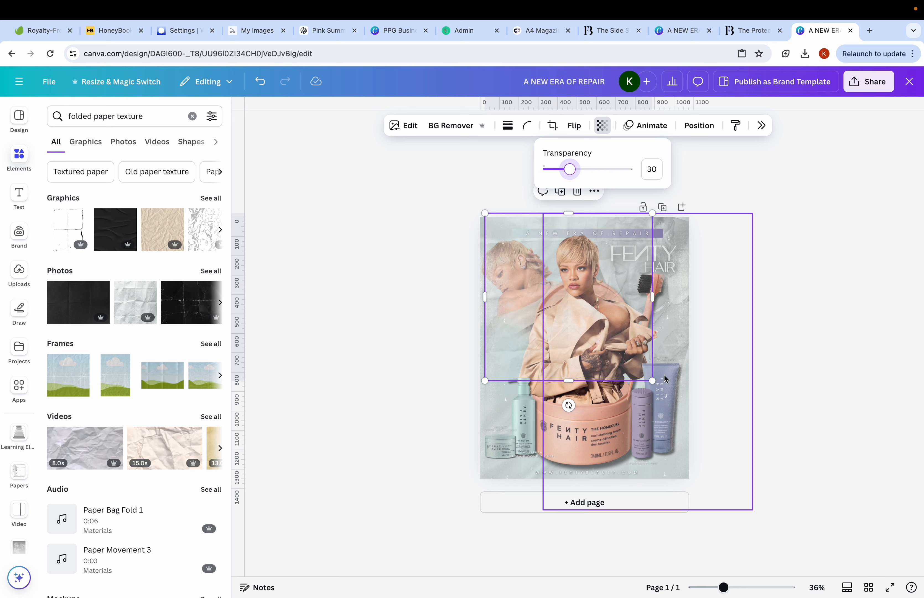
{"action": "left_click_drag", "start_coordinate": [652, 380], "coordinate": [740, 449]}
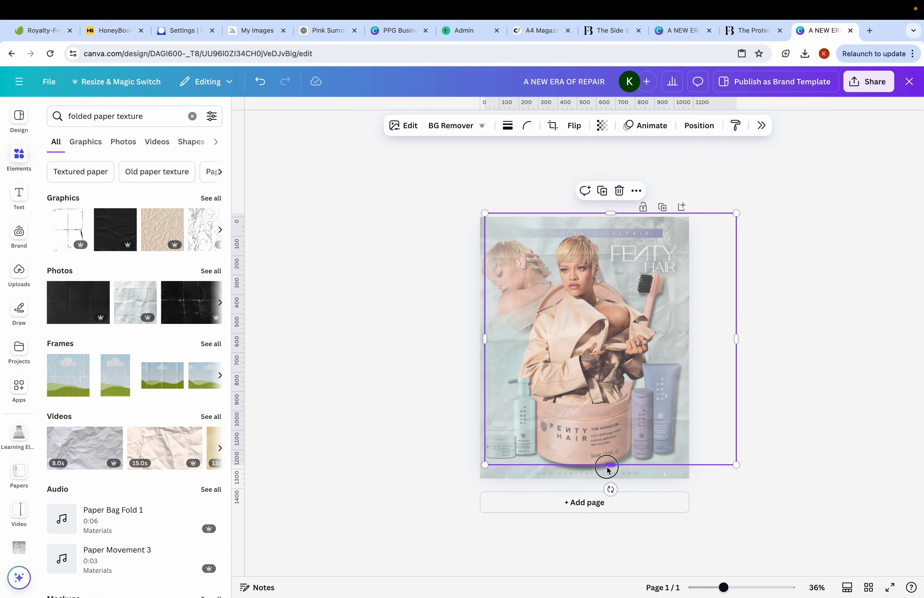
{"action": "left_click_drag", "start_coordinate": [607, 469], "coordinate": [610, 502]}
{"action": "left_click_drag", "start_coordinate": [597, 411], "coordinate": [584, 413]}
{"action": "left_click", "coordinate": [419, 398]}
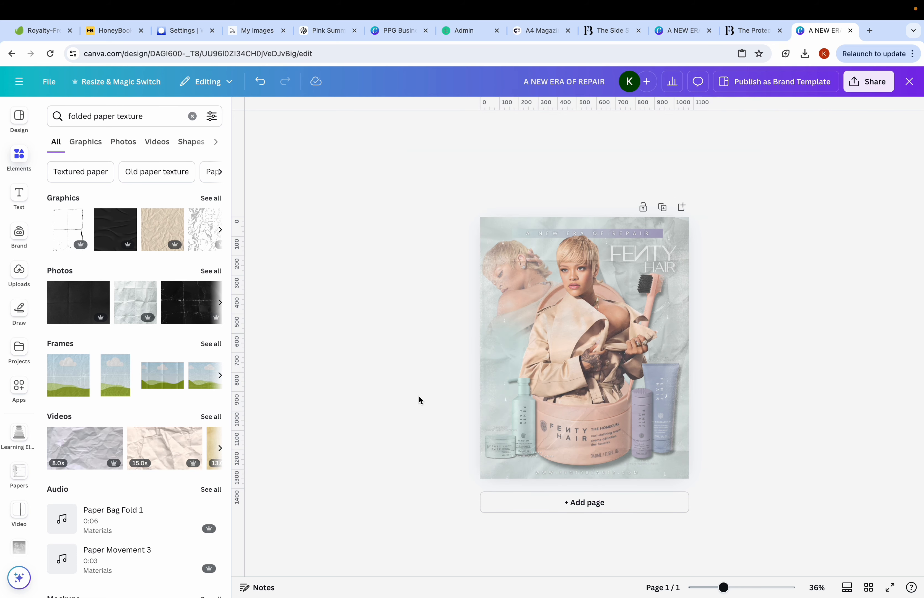
Move the central model photo to the front of the layer order, above the folded paper texture
{"action": "scroll", "coordinate": [420, 399], "scroll_direction": "up", "scroll_amount": 5}
{"action": "scroll", "coordinate": [419, 396], "scroll_direction": "down", "scroll_amount": 1}
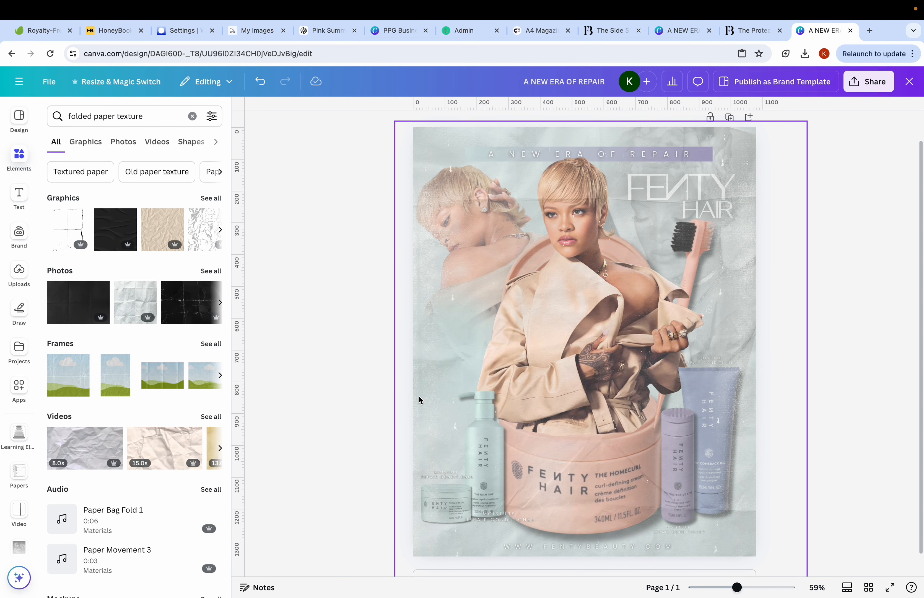
{"action": "scroll", "coordinate": [418, 395], "scroll_direction": "down", "scroll_amount": 3}
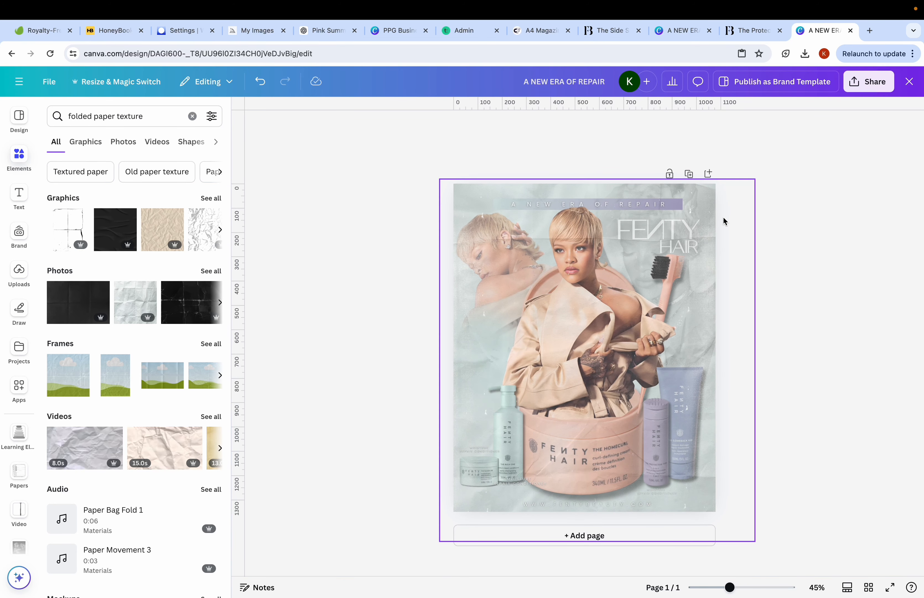
{"action": "left_click", "coordinate": [581, 351]}
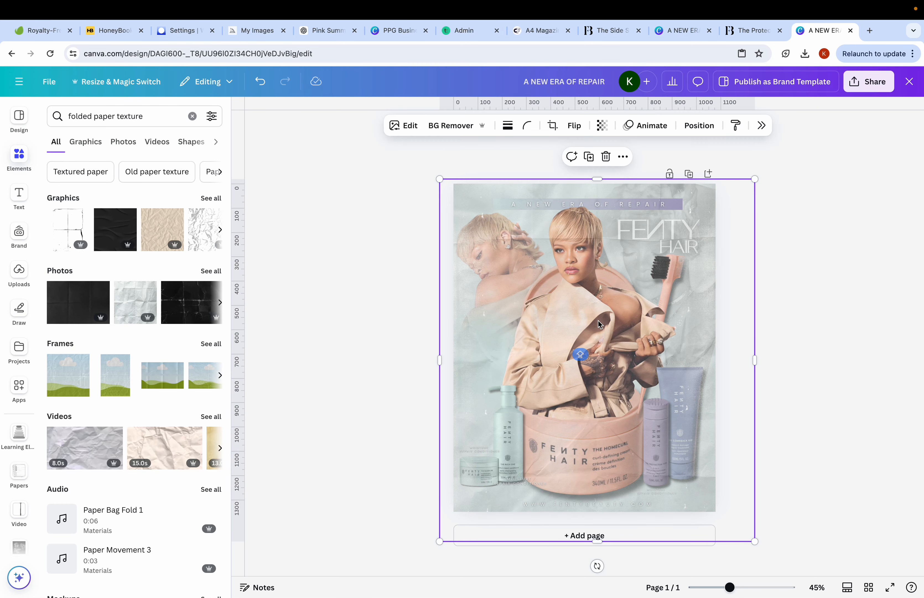
{"action": "left_click", "coordinate": [708, 127]}
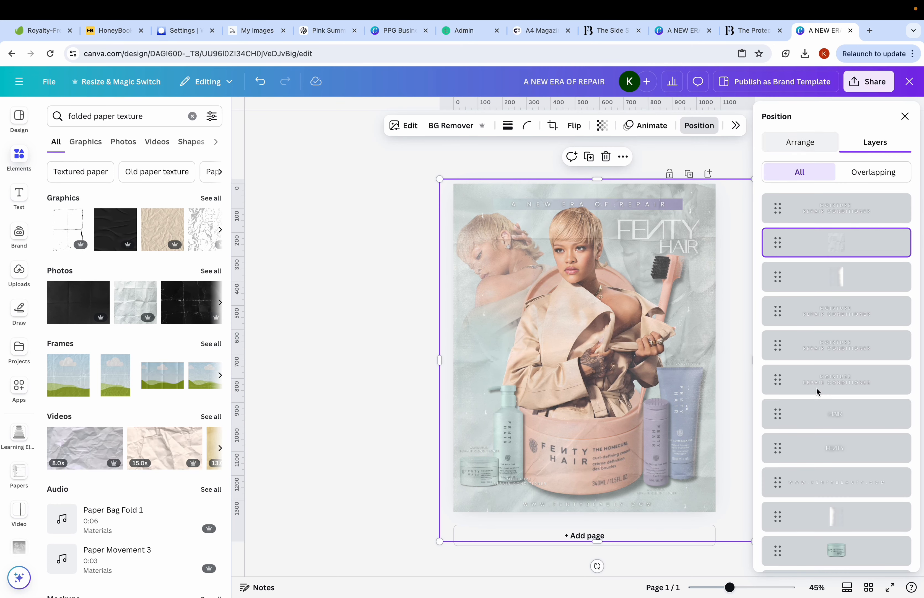
{"action": "scroll", "coordinate": [814, 392], "scroll_direction": "down", "scroll_amount": 5}
{"action": "left_click_drag", "start_coordinate": [839, 497], "coordinate": [841, 208]}
{"action": "left_click", "coordinate": [381, 281]}
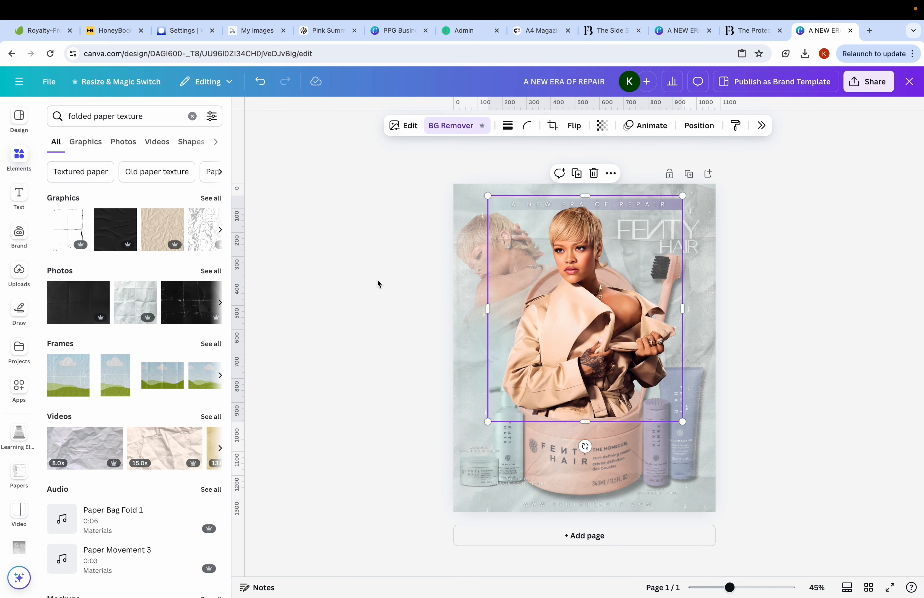
{"action": "scroll", "coordinate": [377, 279], "scroll_direction": "up", "scroll_amount": 5}
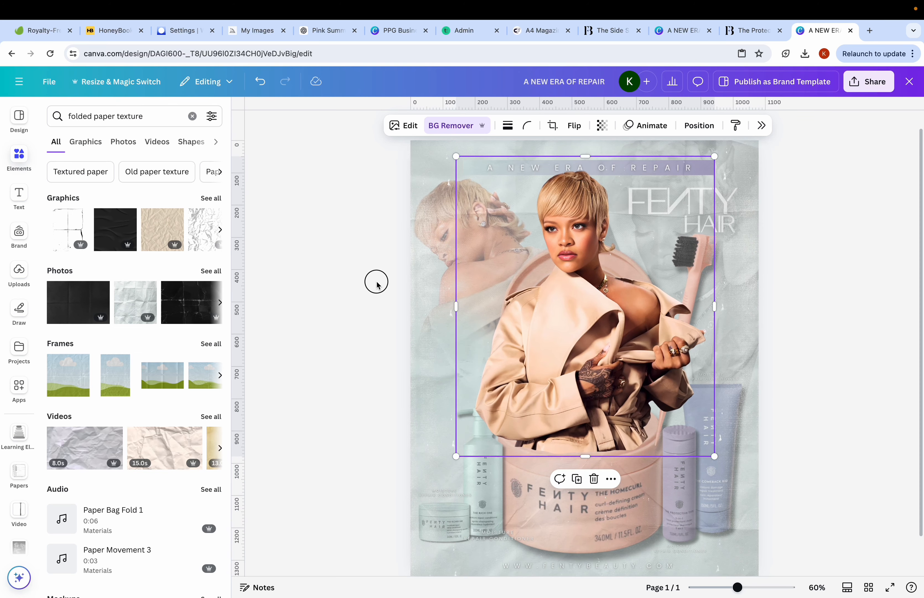
{"action": "left_click", "coordinate": [377, 283]}
{"action": "scroll", "coordinate": [376, 283], "scroll_direction": "down", "scroll_amount": 4}
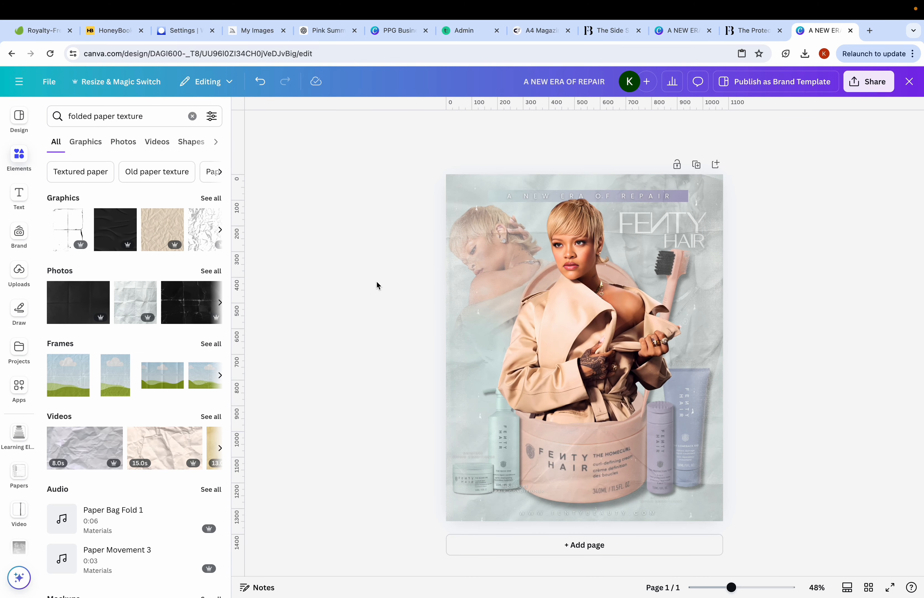
{"action": "scroll", "coordinate": [377, 280], "scroll_direction": "up", "scroll_amount": 4}
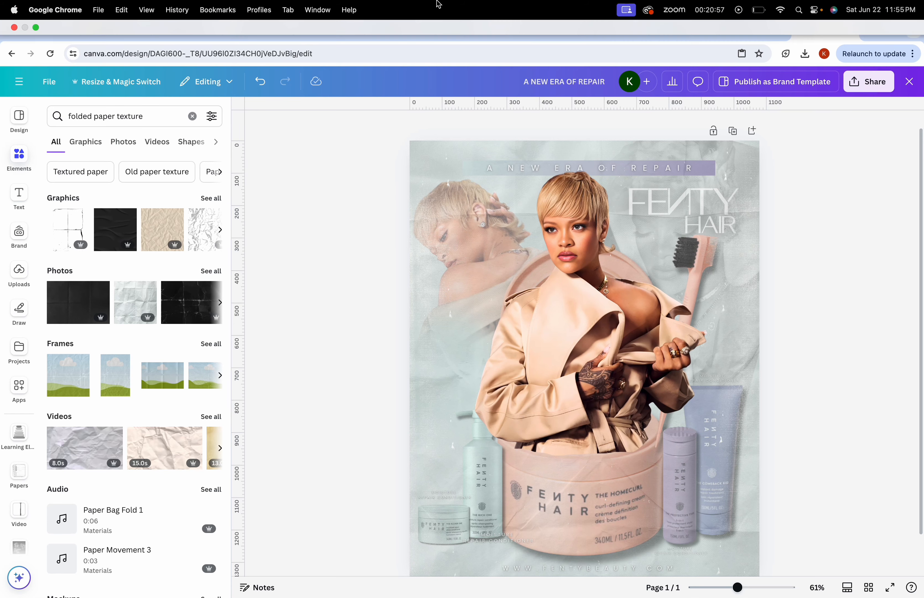
{"action": "scroll", "coordinate": [412, 293], "scroll_direction": "down", "scroll_amount": 3}
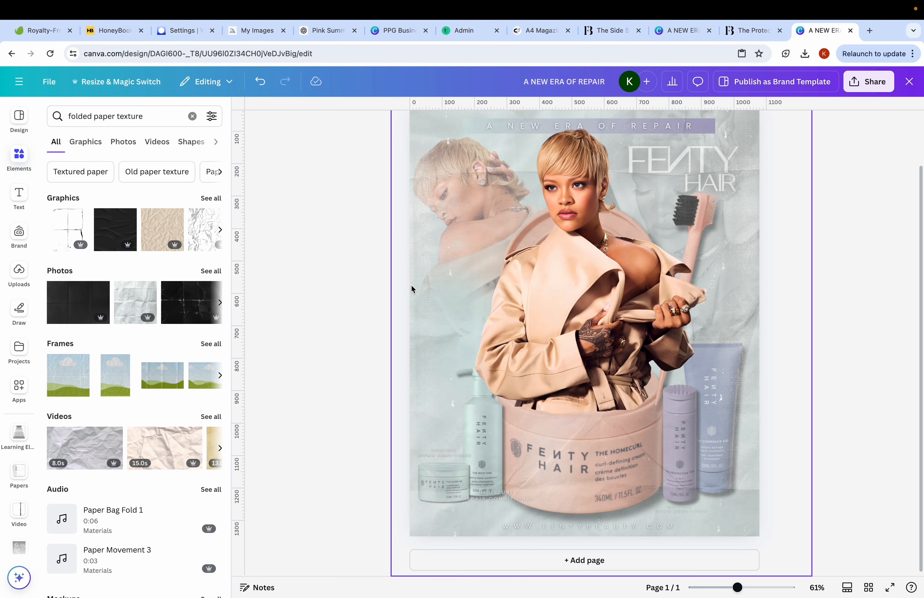
{"action": "scroll", "coordinate": [412, 291], "scroll_direction": "up", "scroll_amount": 1}
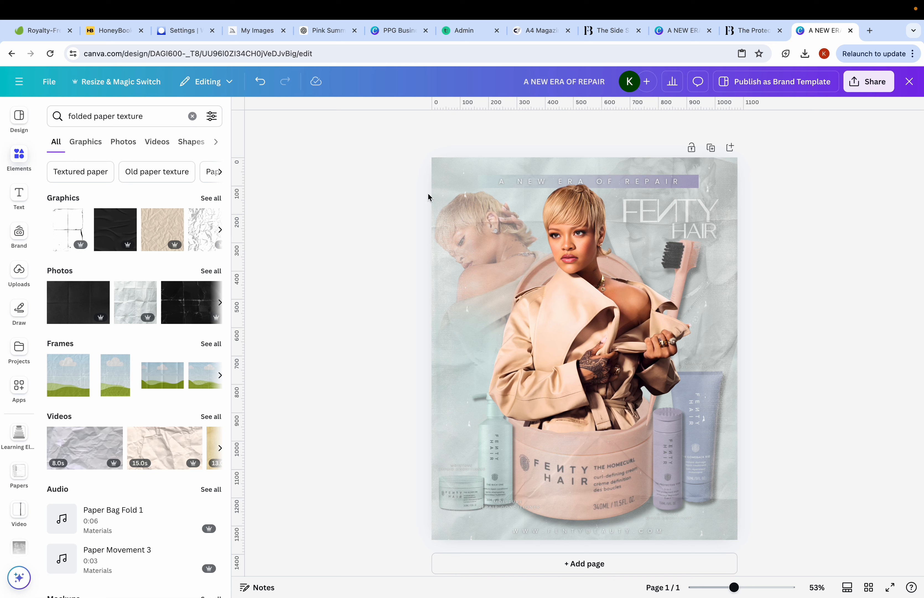
{"action": "mouse_move", "coordinate": [668, 3]}
{"action": "left_click", "coordinate": [714, 11]}
{"action": "left_click", "coordinate": [715, 26]}
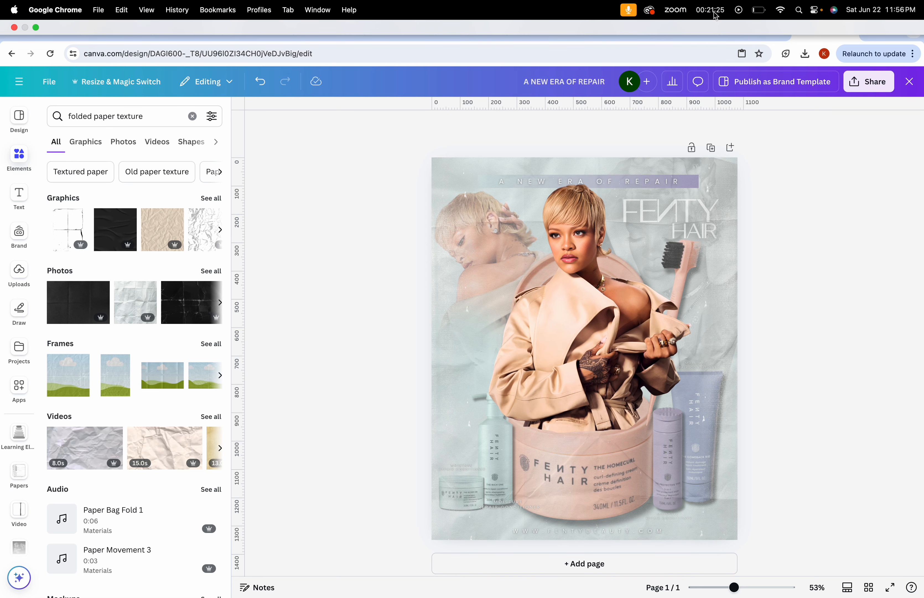